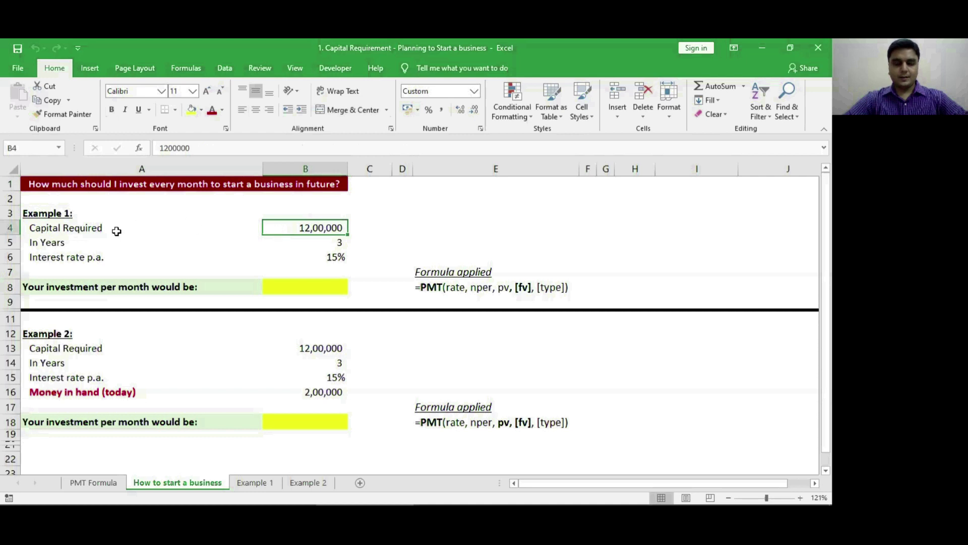
- Review Example 1's years, annual interest rate and the empty monthly investment cell
left_click(46, 244)
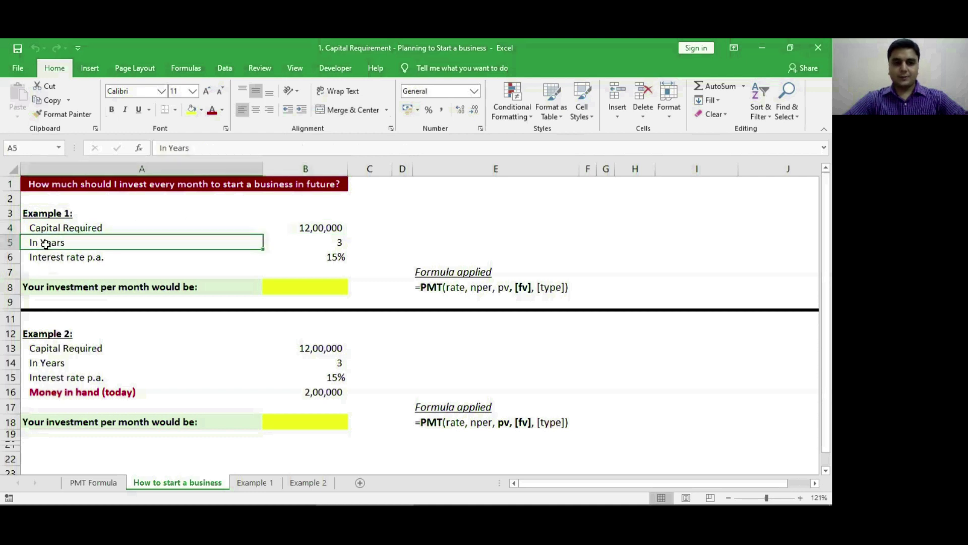
left_click(305, 238)
left_click(311, 258)
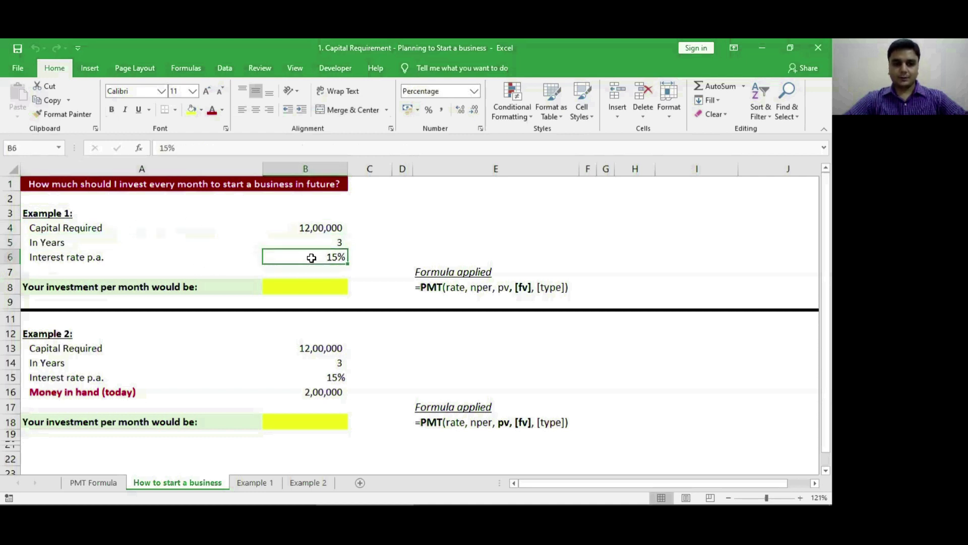
left_click(303, 288)
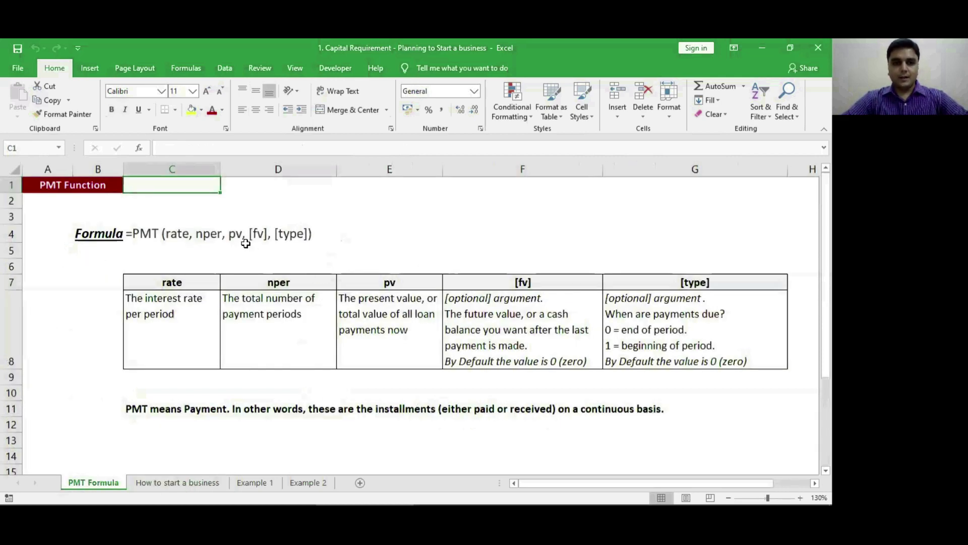
- On the PMT Formula sheet, look through the argument headings from rate to [fv] in row 7
left_click(170, 281)
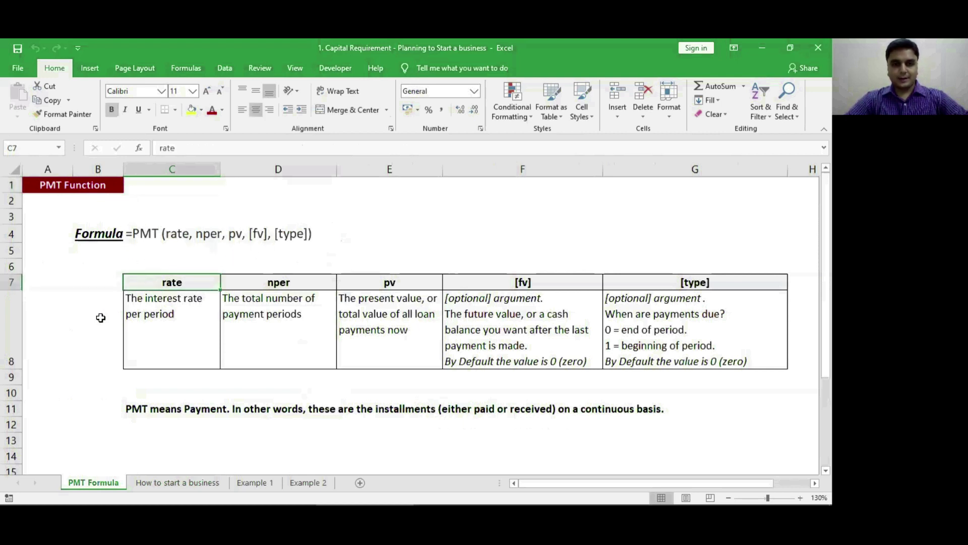
key("Right")
key("Right")
key("Right")
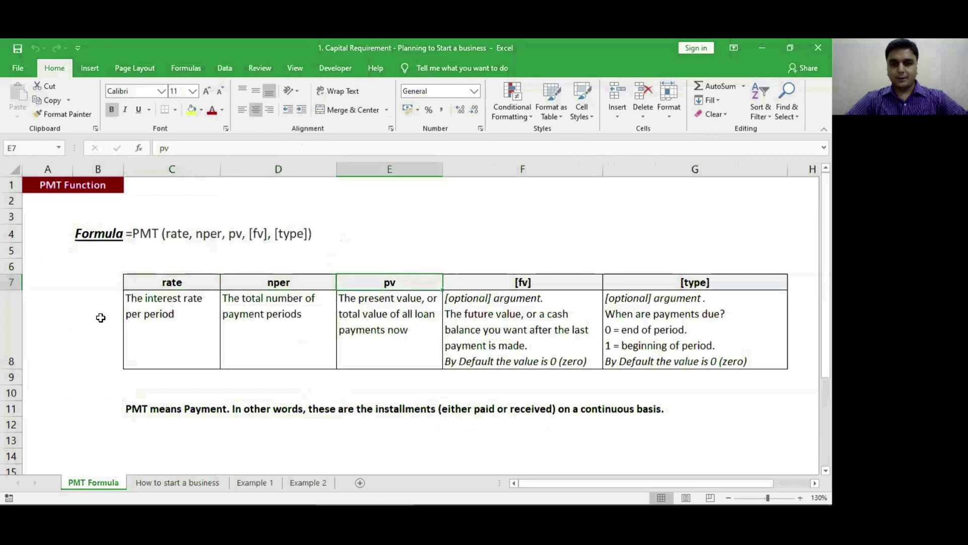
key("Right")
key("Left")
key("Left")
key("Left")
key("Left")
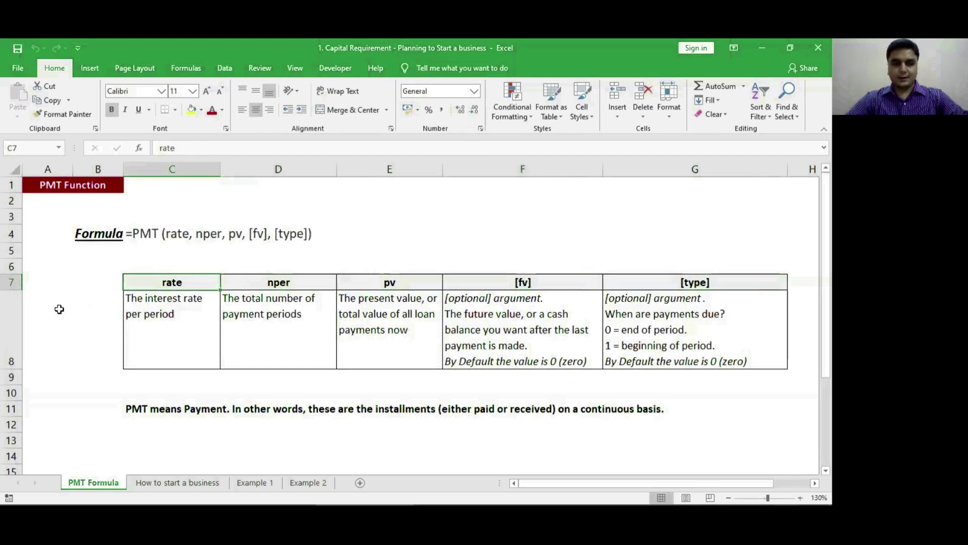
- Examine the rate, nper, pv and [fv] headings together with their descriptions, one column at a time
key("shift+Down")
left_click(186, 259)
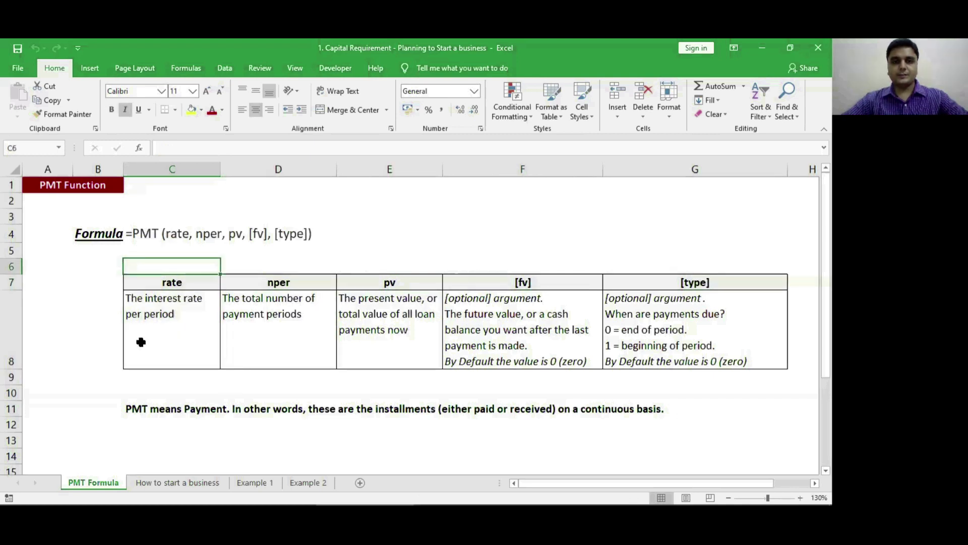
key("Down")
key("shift+Down")
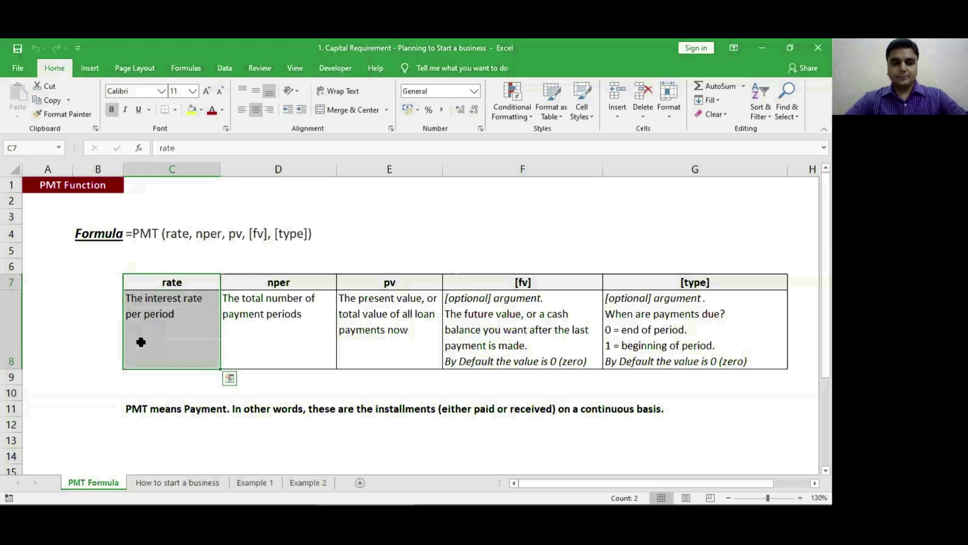
key("Right")
key("shift+Down")
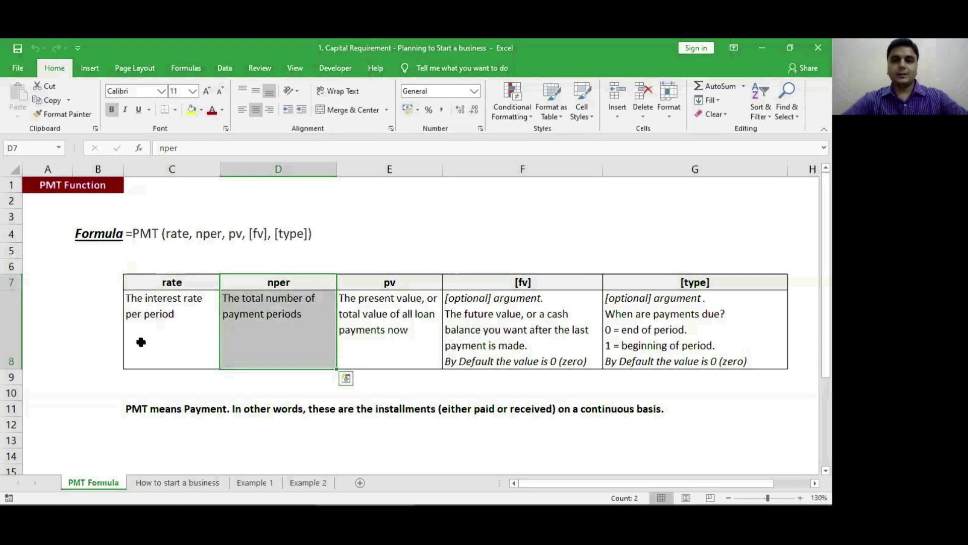
key("Right")
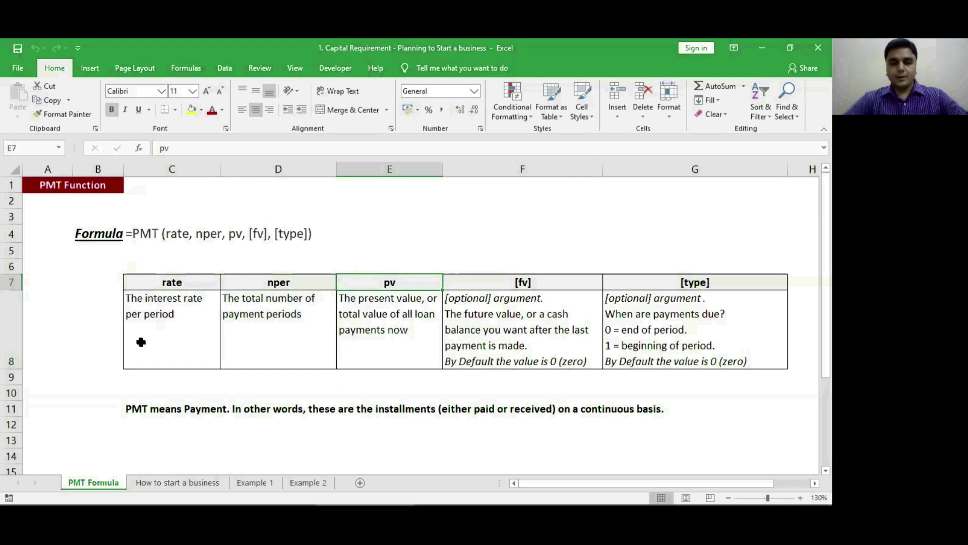
key("shift+Down")
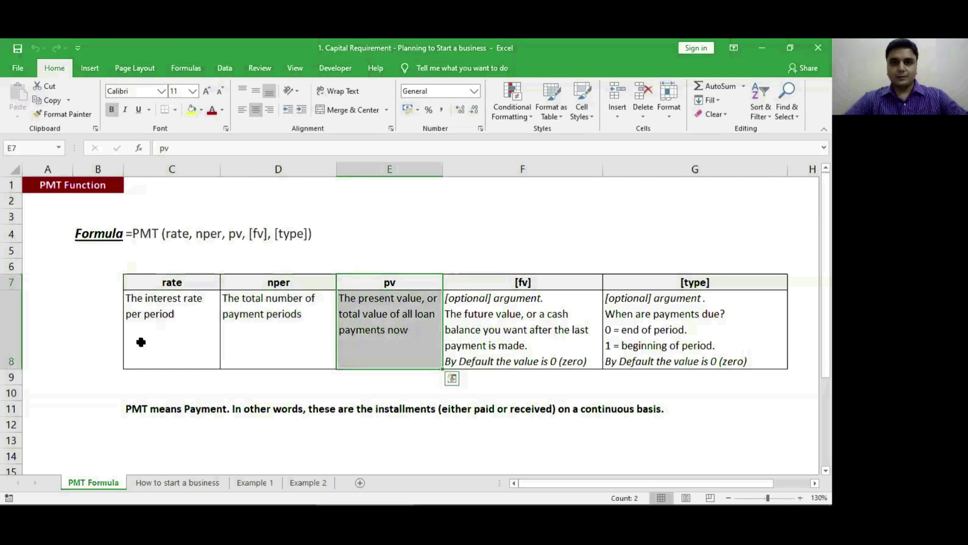
key("Right")
key("shift+Down")
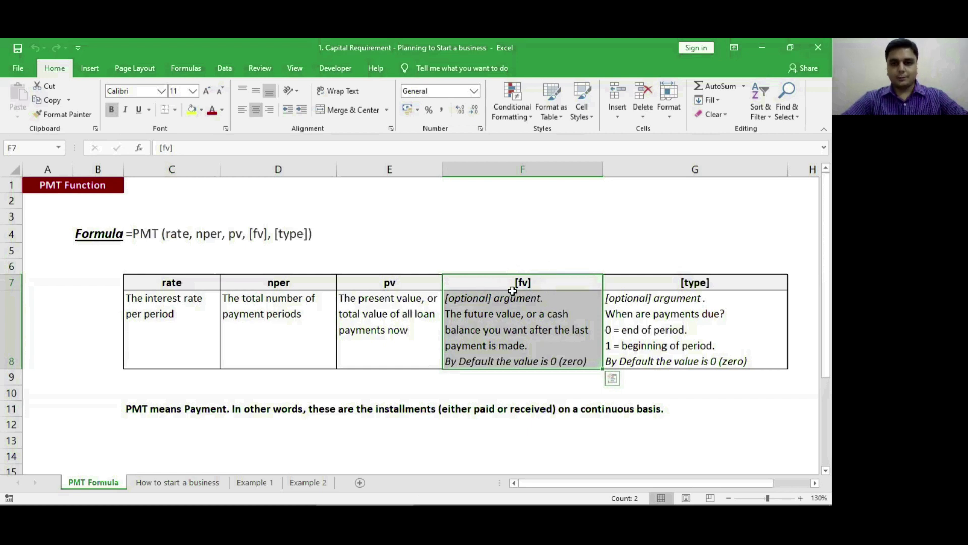
- Read the description of the [fv] argument and the payment timing options of the [type] argument
left_click(538, 362)
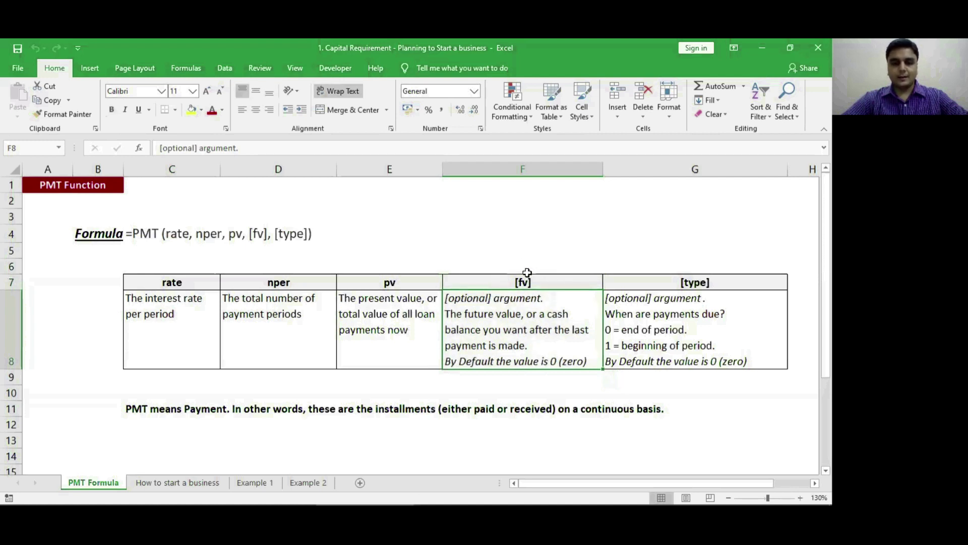
left_click(659, 251)
key("Down")
key("Down")
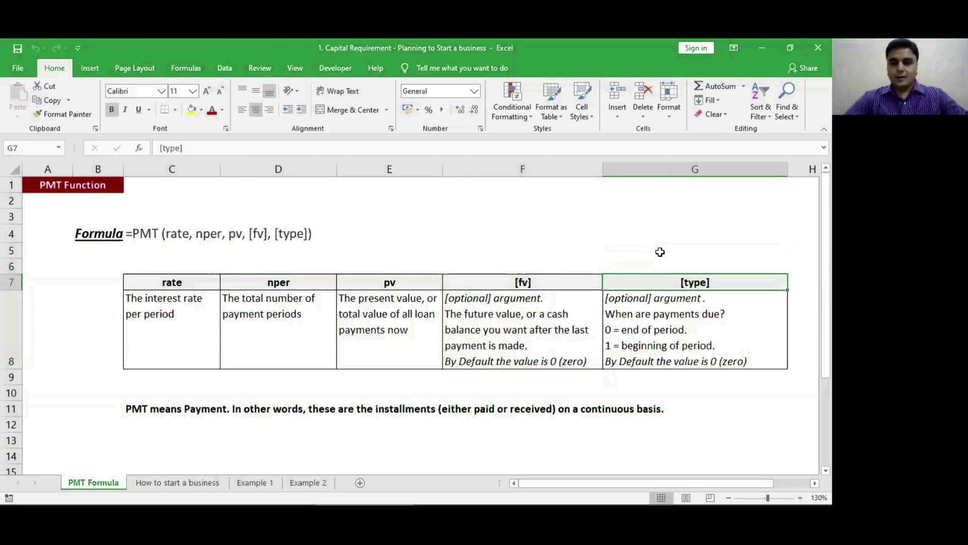
key("shift+Down")
key("shift+Up")
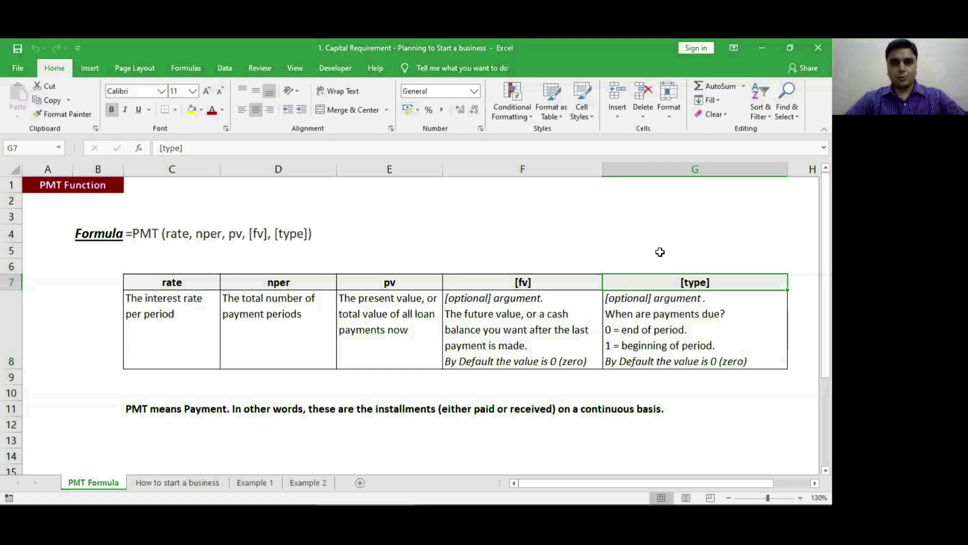
key("Down")
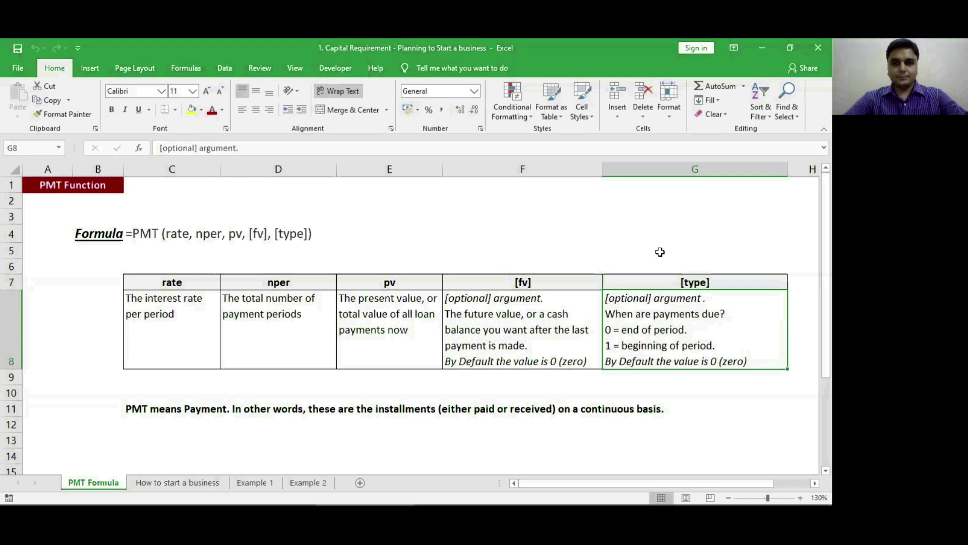
- Read the note below the arguments table that explains what PMT means
key("Down")
key("Down")
key("Down")
key("Left")
key("Left")
key("Right")
key("Right")
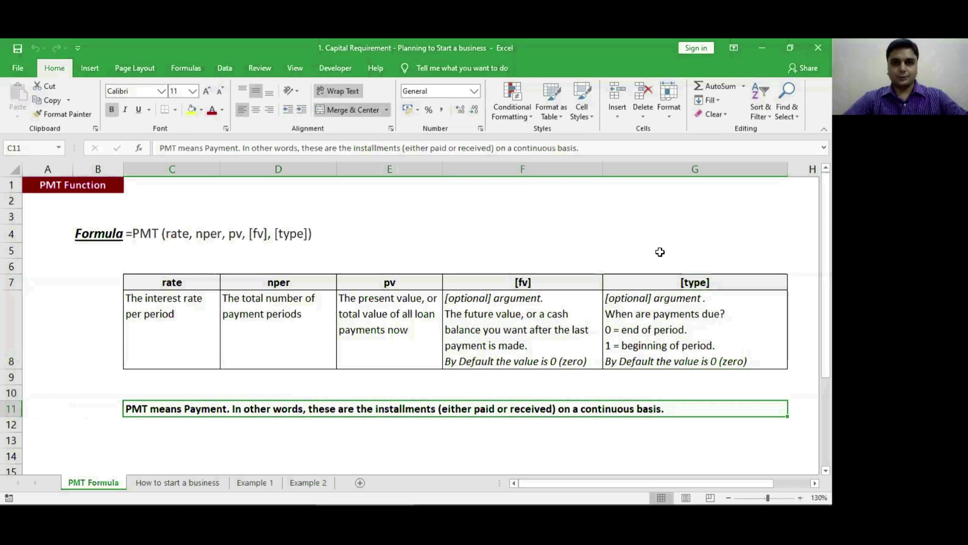
- On the How to start a business sheet, begin a PMT formula in cell B8 with B6/12 as the rate
key("ctrl+Page_Down")
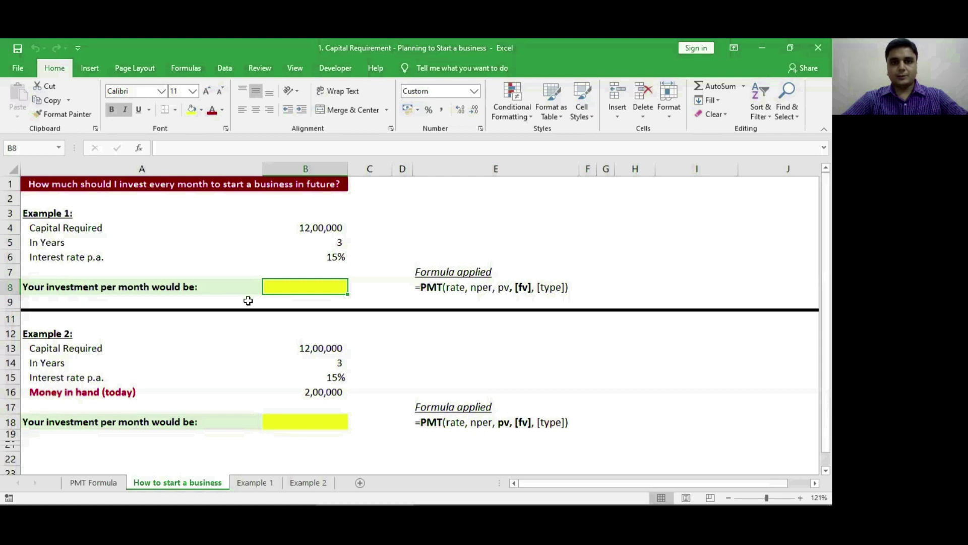
left_click(297, 229)
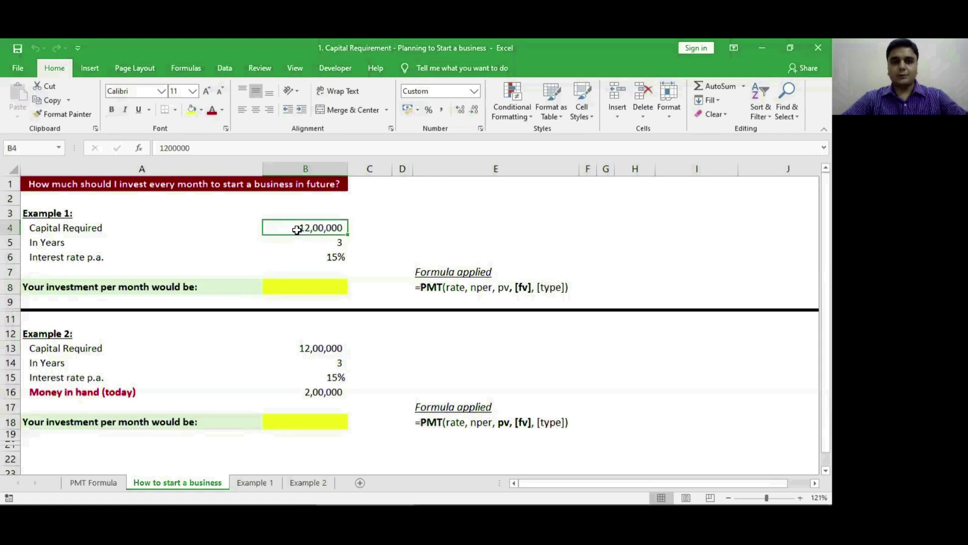
left_click(291, 287)
type("=pm")
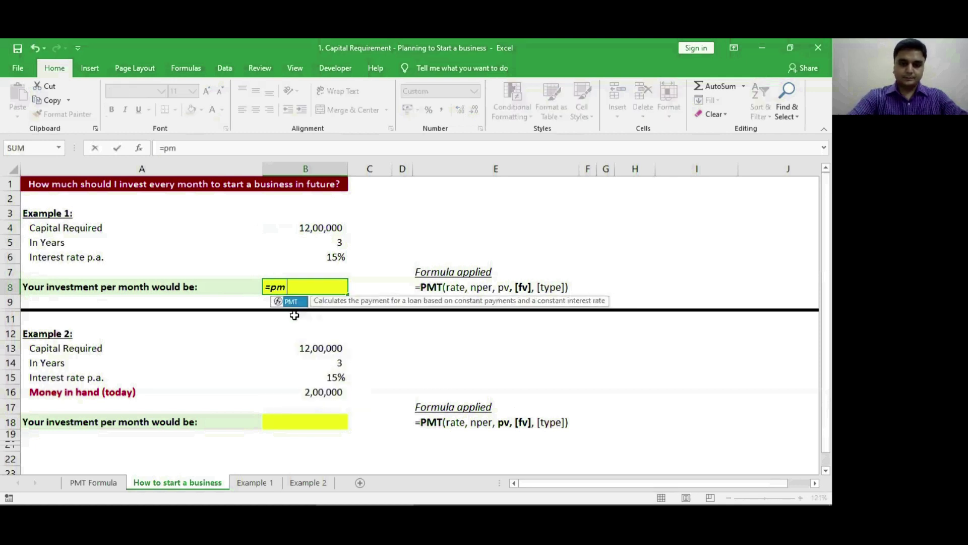
key("Tab")
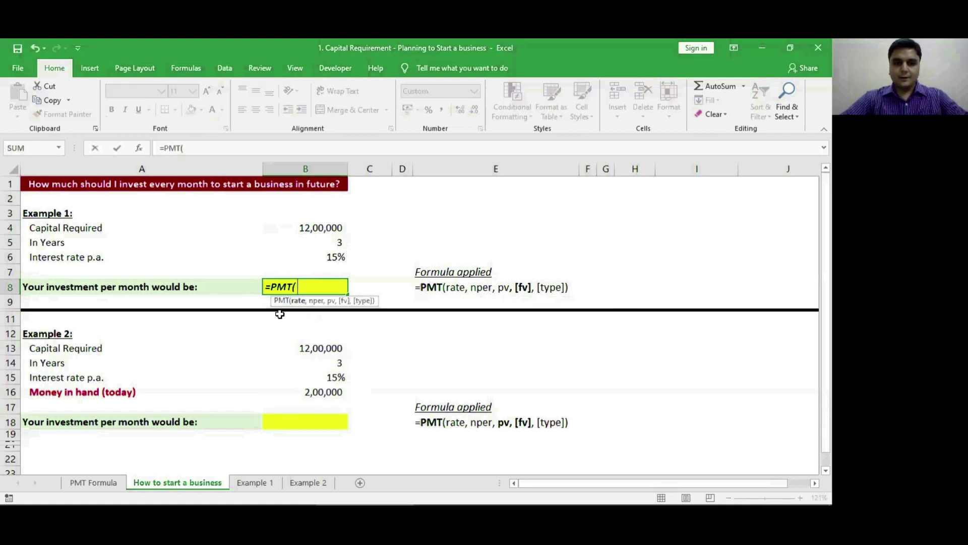
left_click(315, 257)
type("/")
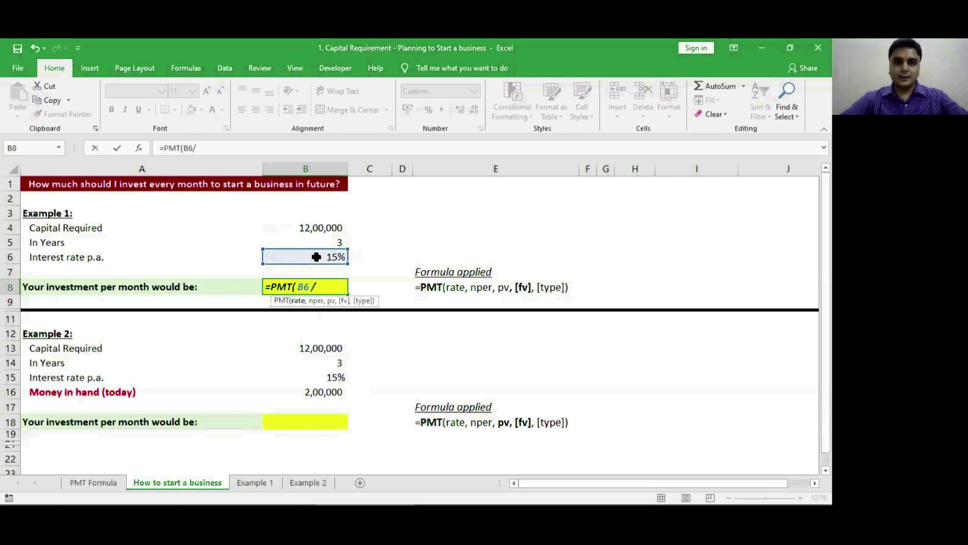
type("12,")
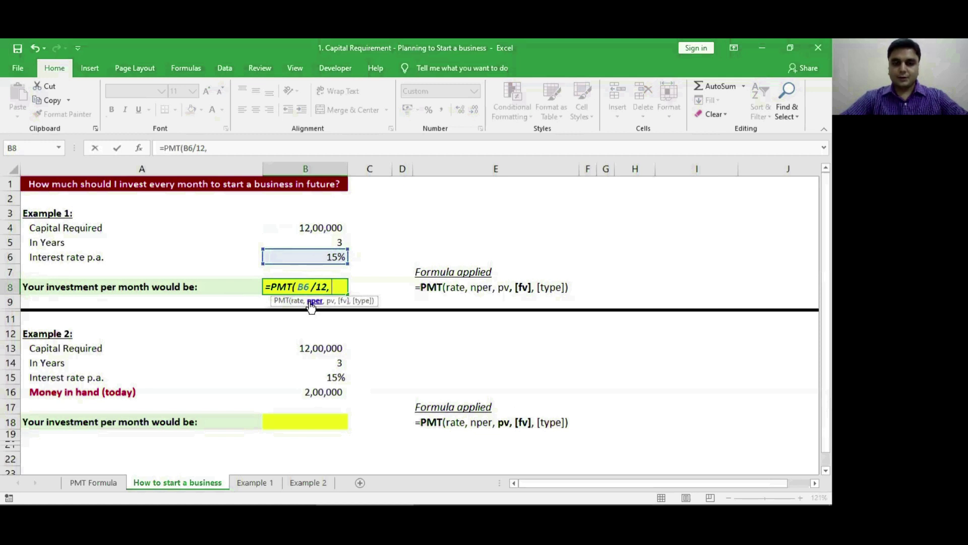
- Complete the B8 PMT formula with nper B5*12, an empty pv, B4 as fv and type 1
left_click(315, 240)
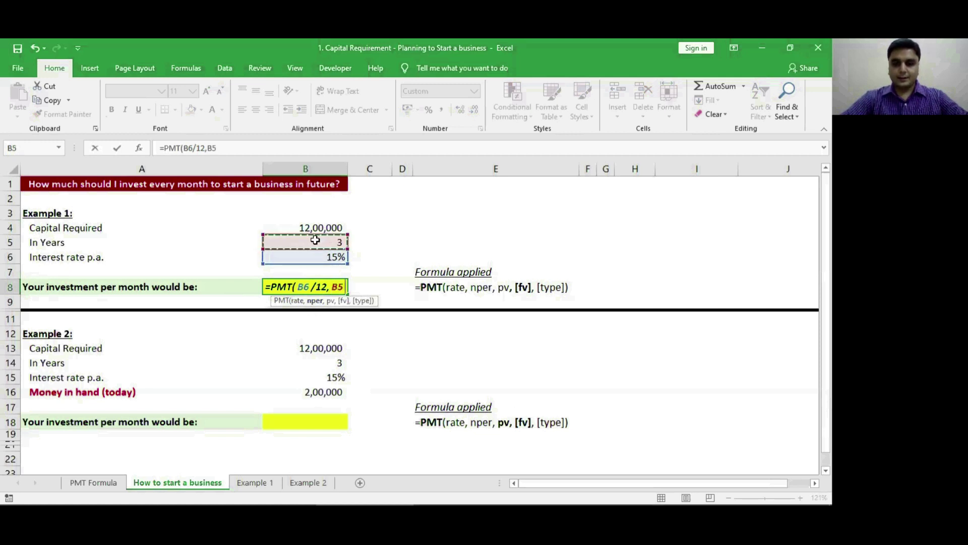
type("*12")
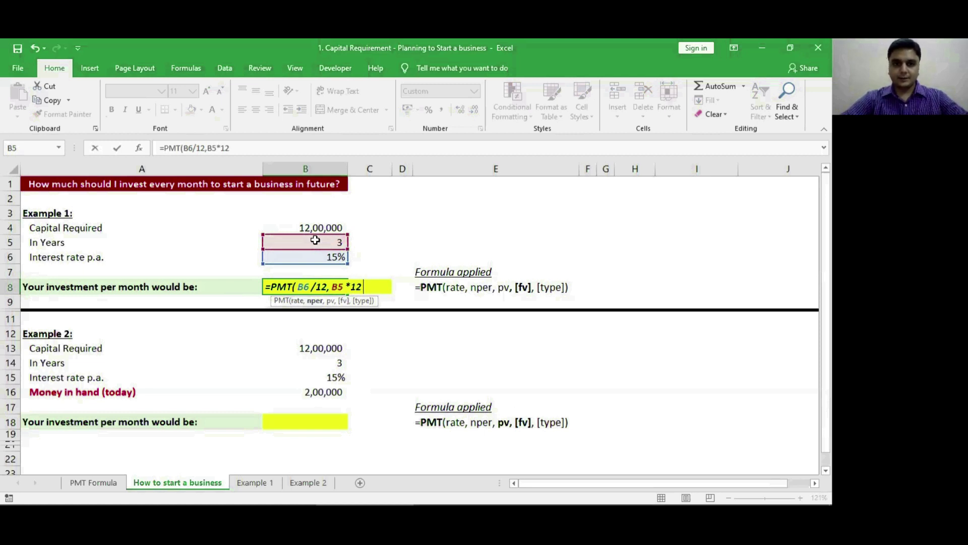
type(",")
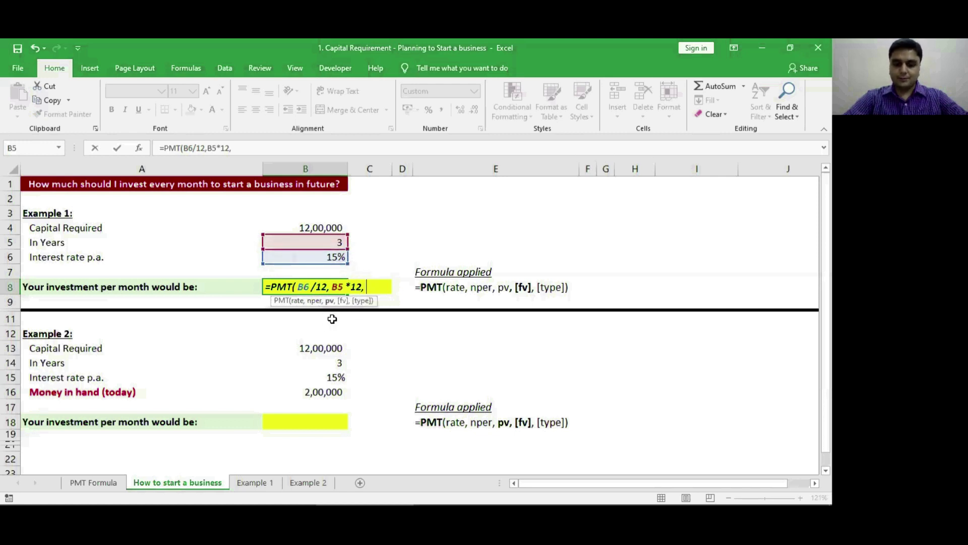
type(",")
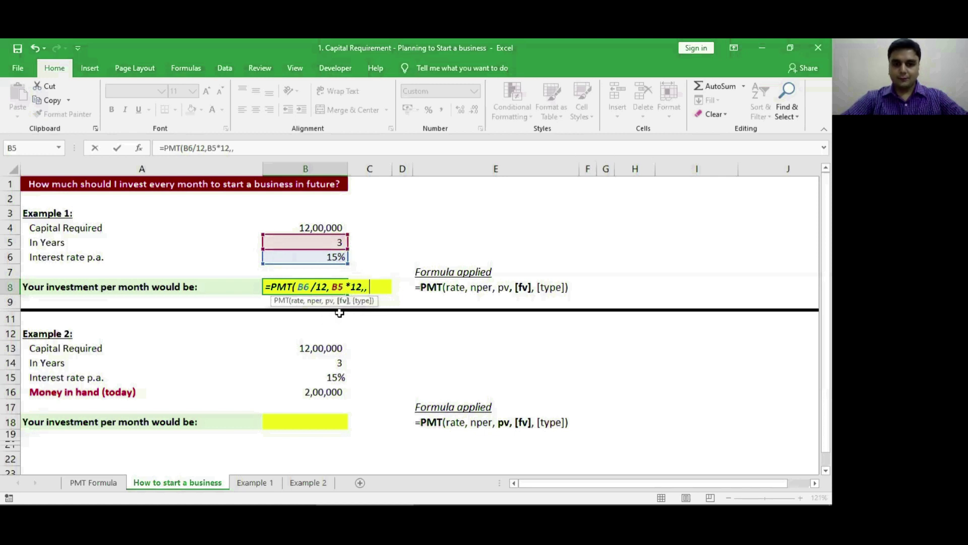
left_click(319, 227)
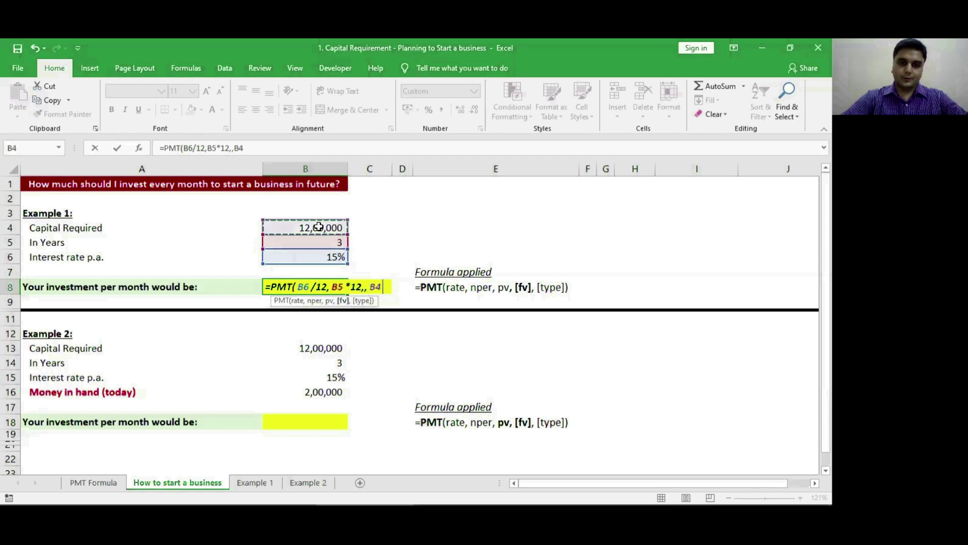
type(",")
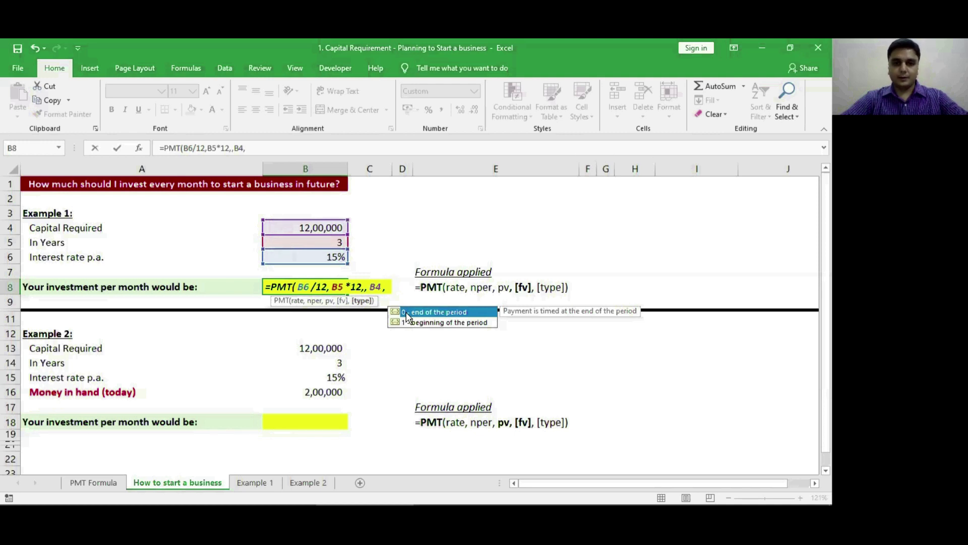
type("1")
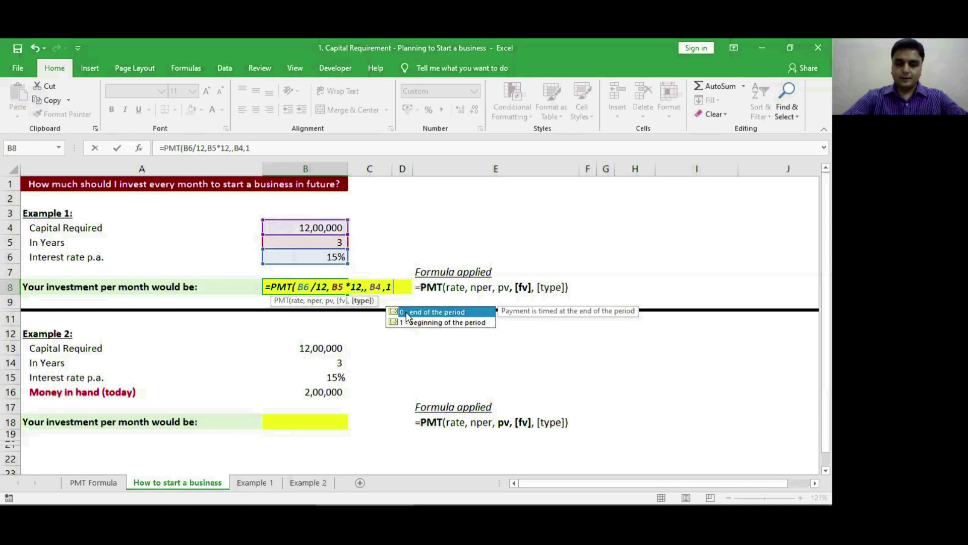
type(")")
key("Return")
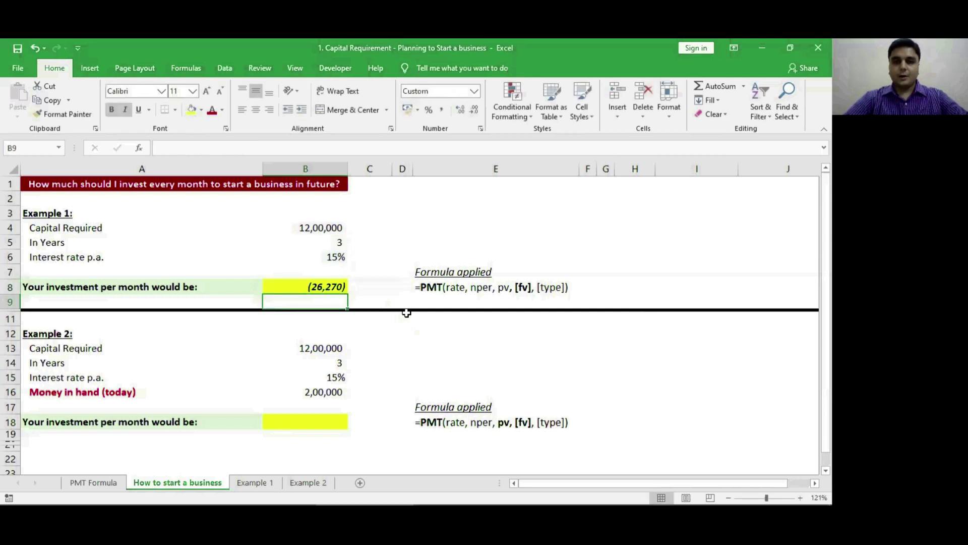
- Put a minus sign before PMT in the B8 formula, making it =-PMT(B6/12,B5*12,,B4,1)
key("Up")
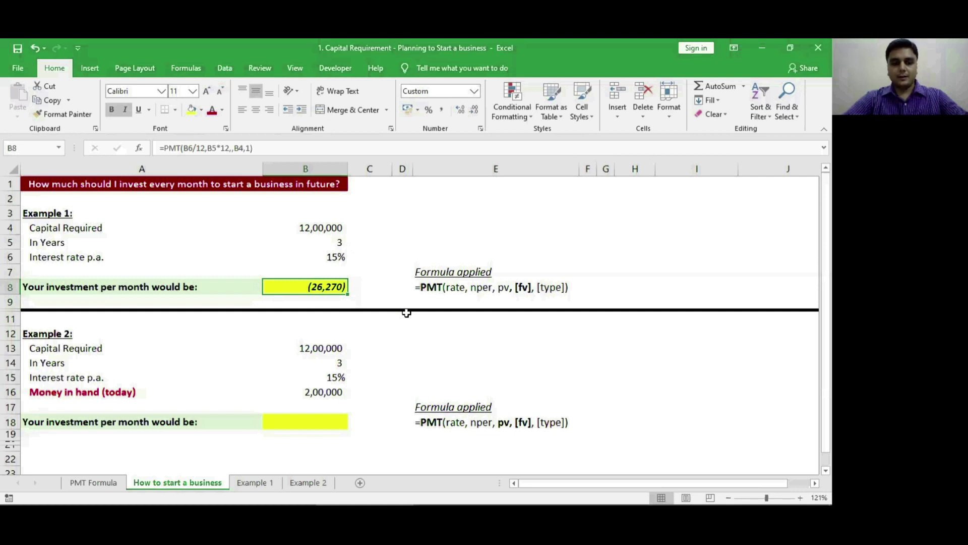
key("F2")
key("Left")
key("Left")
key("Left")
key("Left")
key("Left")
key("Left")
key("Left")
key("Left")
key("Left")
key("Left")
key("Left")
key("Left")
key("Left")
key("Left")
key("Left")
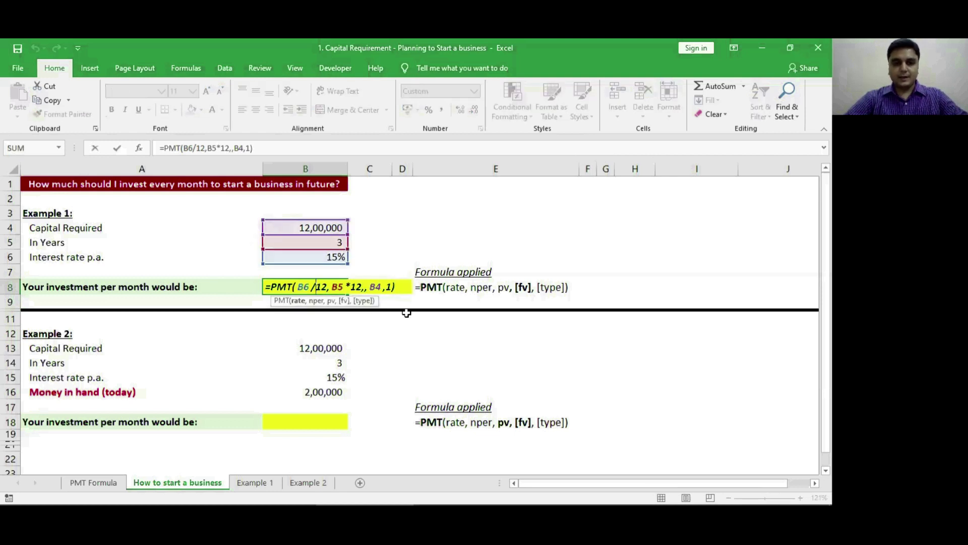
key("Left")
key("Left")
key("Left")
key("Left")
key("Left")
key("Left")
key("Left")
key("Return")
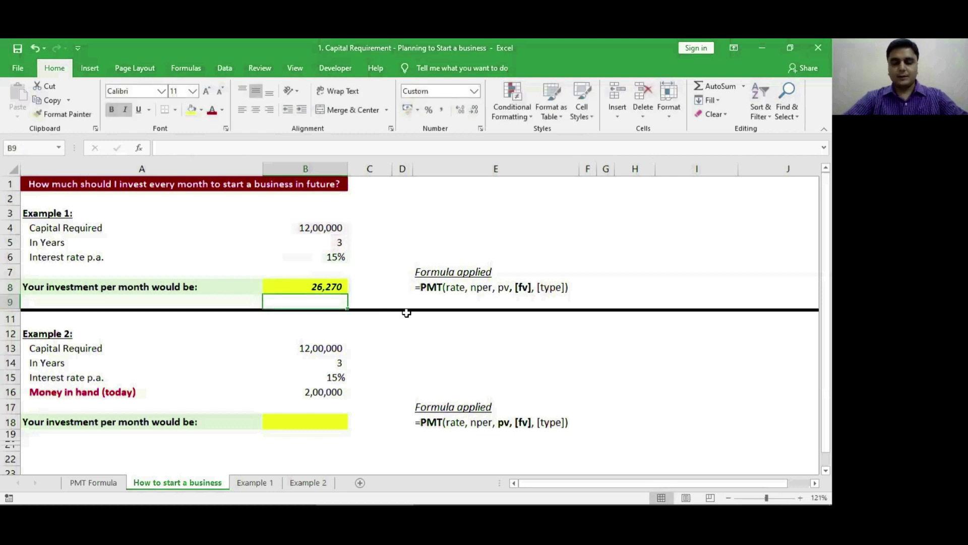
left_click(281, 280)
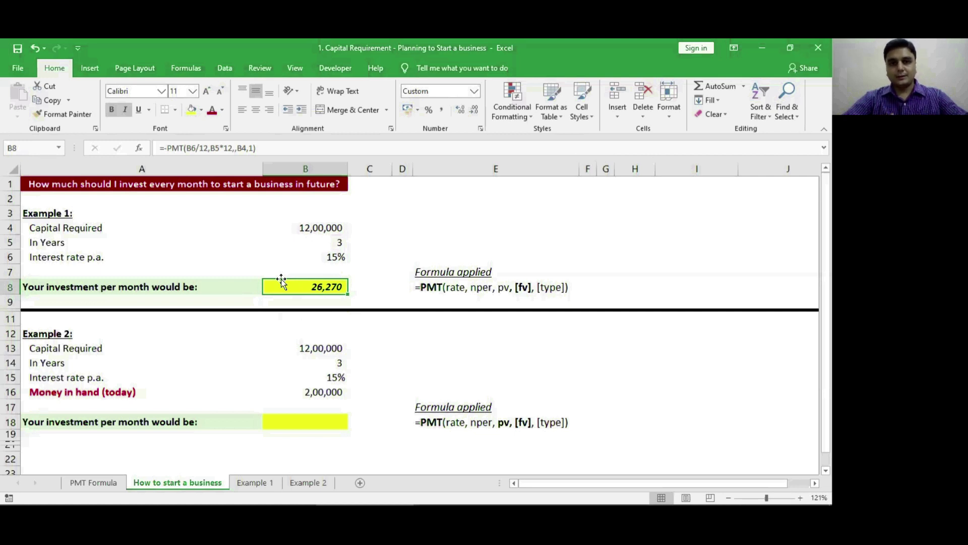
- Check the capital required in Example 1, and examine the Months column of the investment schedule on the Example 1 sheet
key("Up")
key("Up")
key("Up")
key("Up")
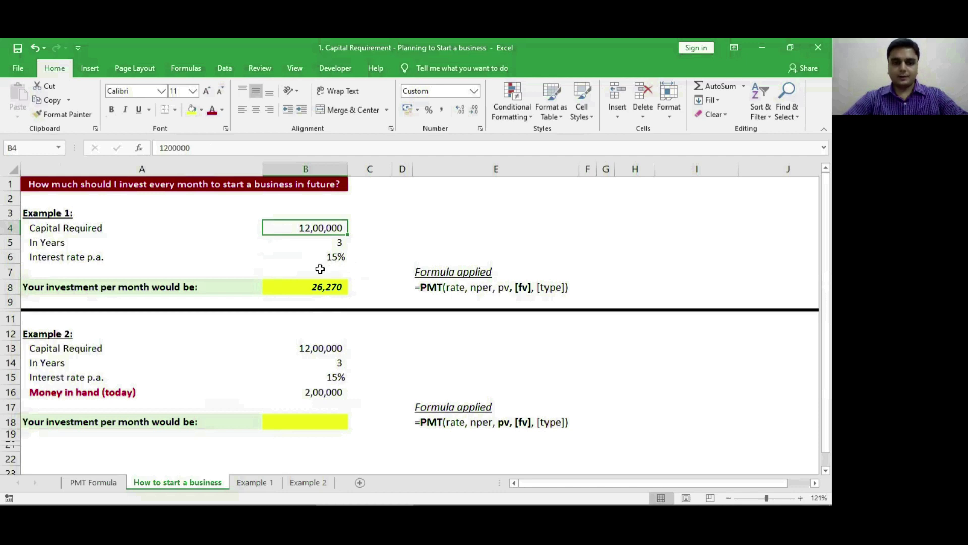
left_click(254, 483)
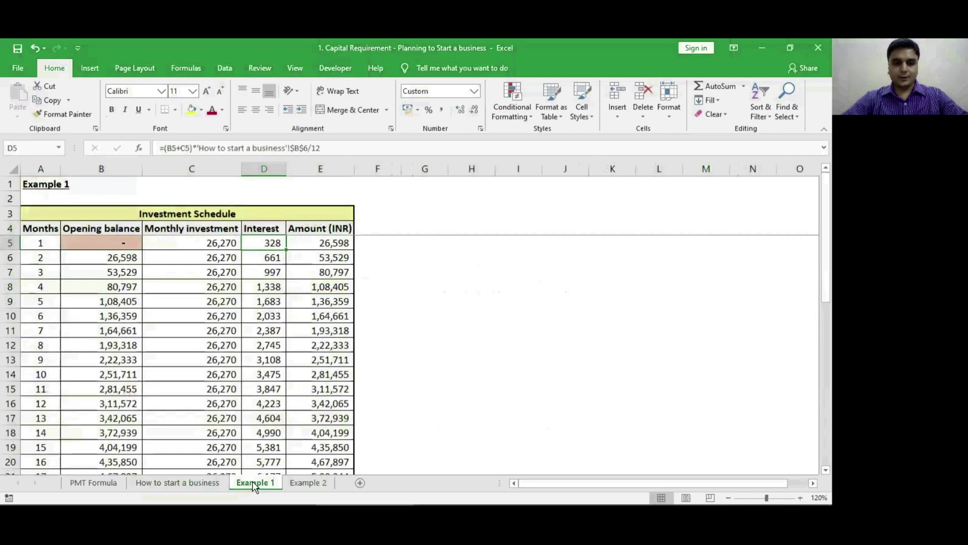
key("Up")
key("Left")
key("Left")
key("Left")
key("Down")
key("Up")
key("ctrl+shift+Down")
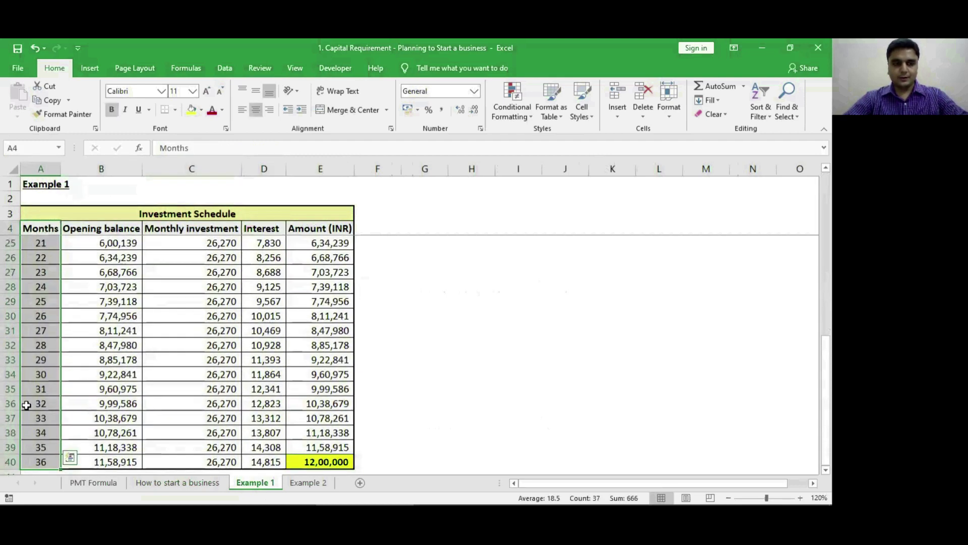
- Review the schedule's column headings and the month 1 opening balance and monthly investment
key("Right")
key("Right")
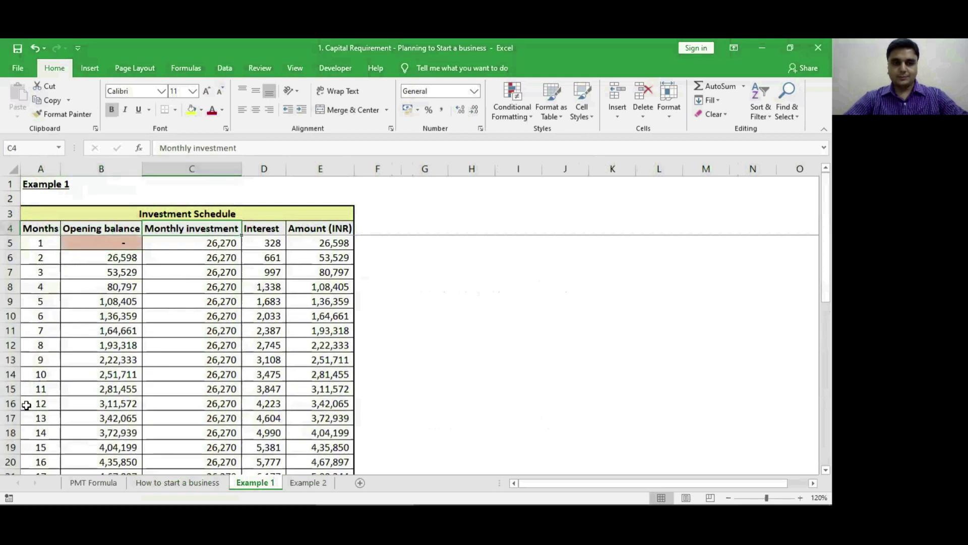
key("Right")
key("Right")
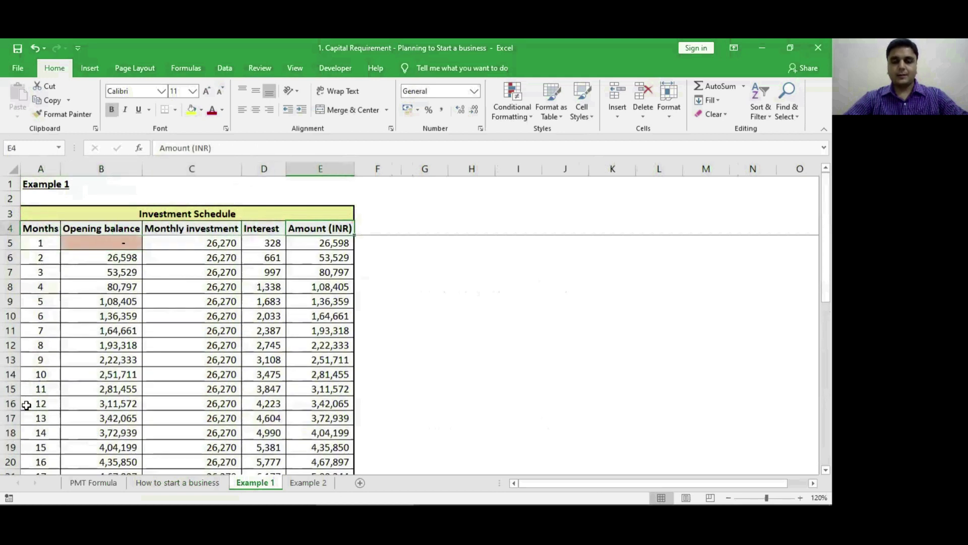
key("Down")
key("Left")
key("Left")
key("Left")
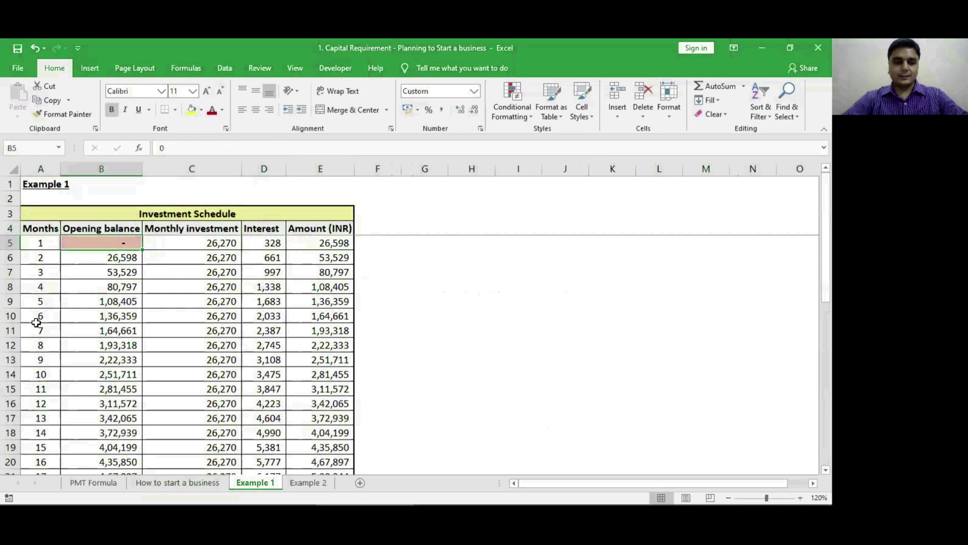
key("Right")
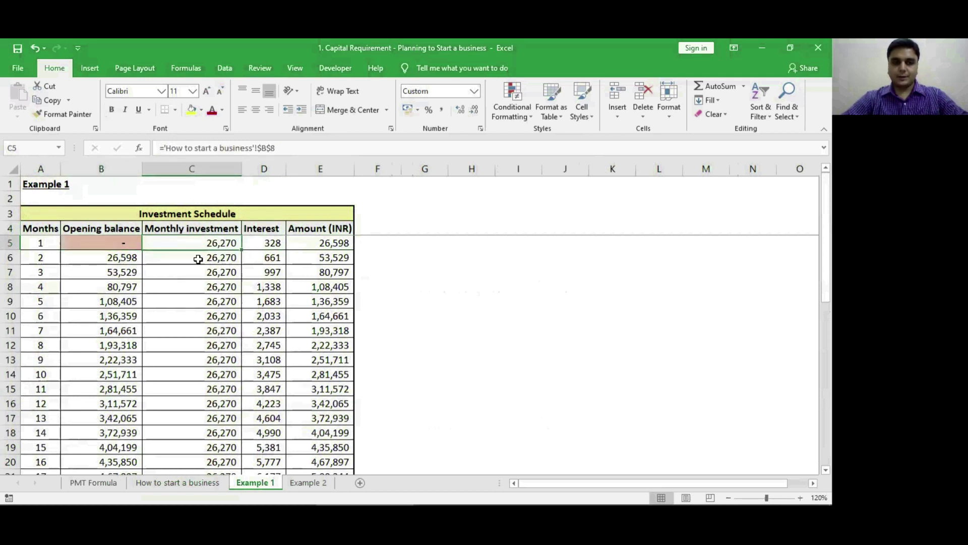
- Inspect the month 1 formulas for interest in D5 and amount in E5
left_click(260, 244)
key("F2")
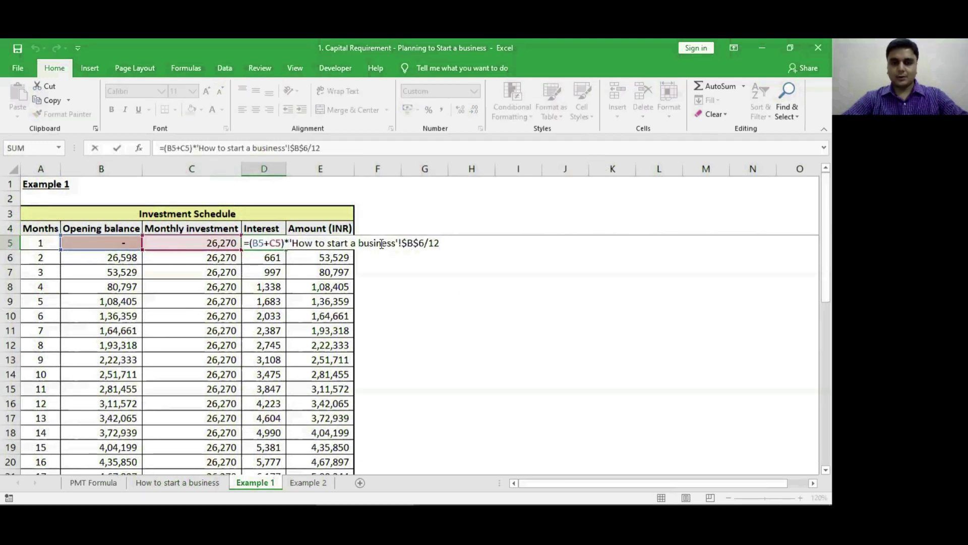
key("Escape")
key("Right")
key("F2")
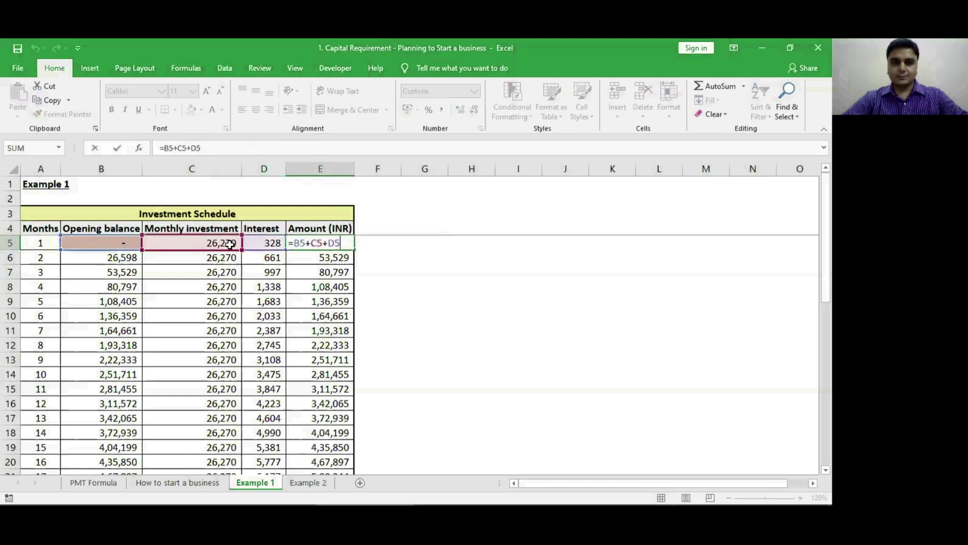
key("Return")
key("Left")
key("Left")
key("Left")
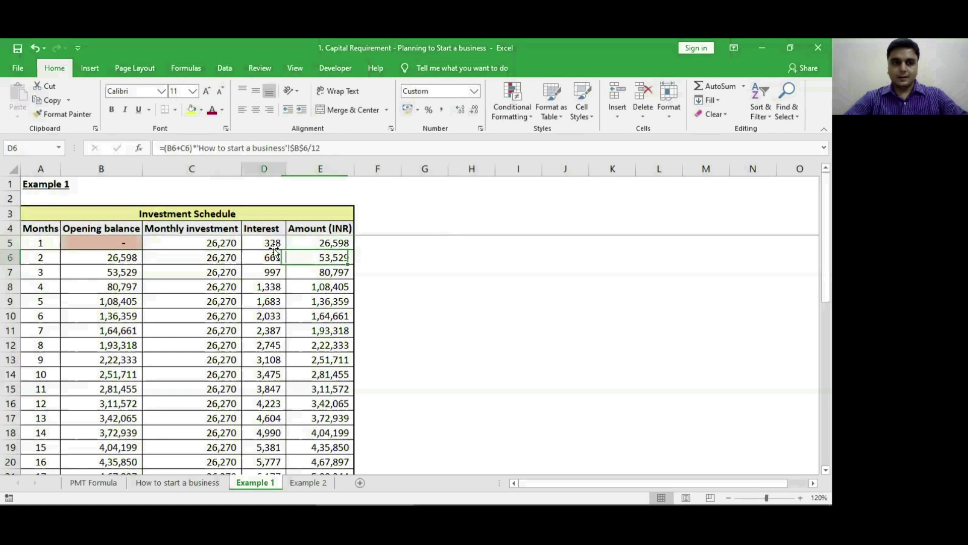
- Inspect the month 2 formulas for opening balance, monthly investment, interest and amount in row 6
double_click(89, 260)
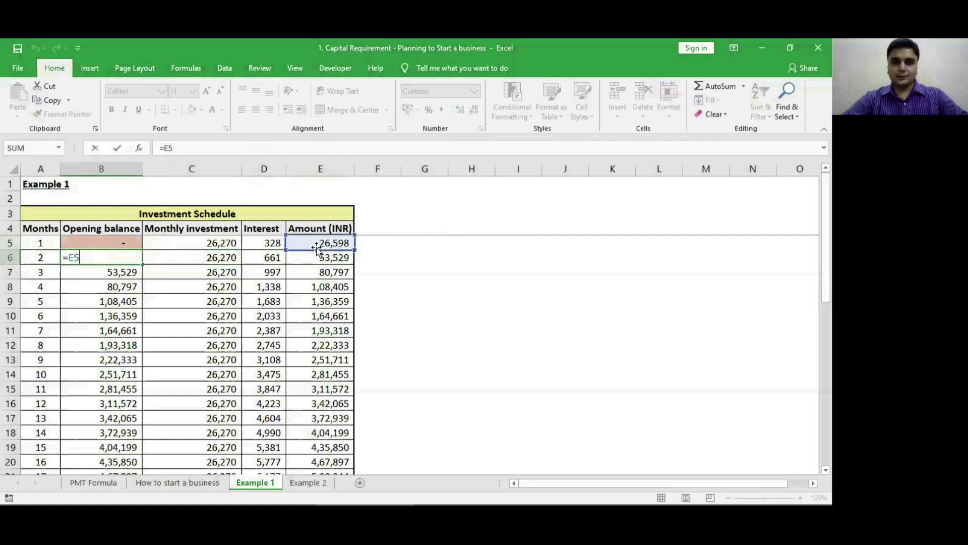
key("Return")
left_click(231, 257)
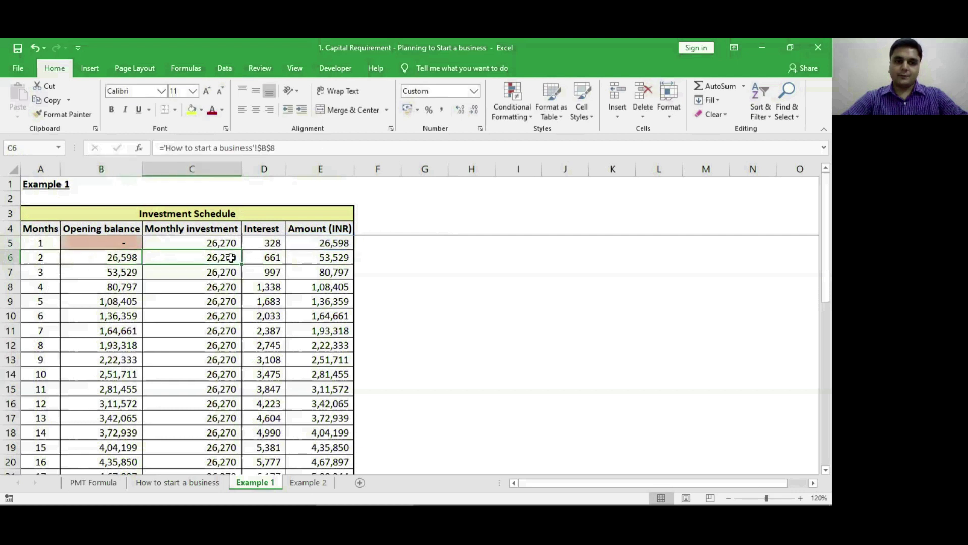
left_click(284, 262)
double_click(286, 262)
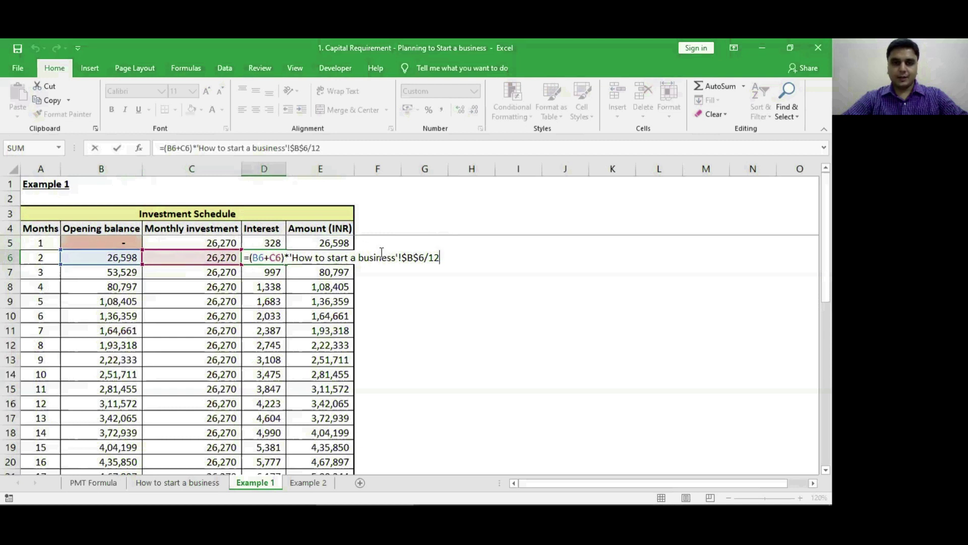
key("Escape")
double_click(340, 257)
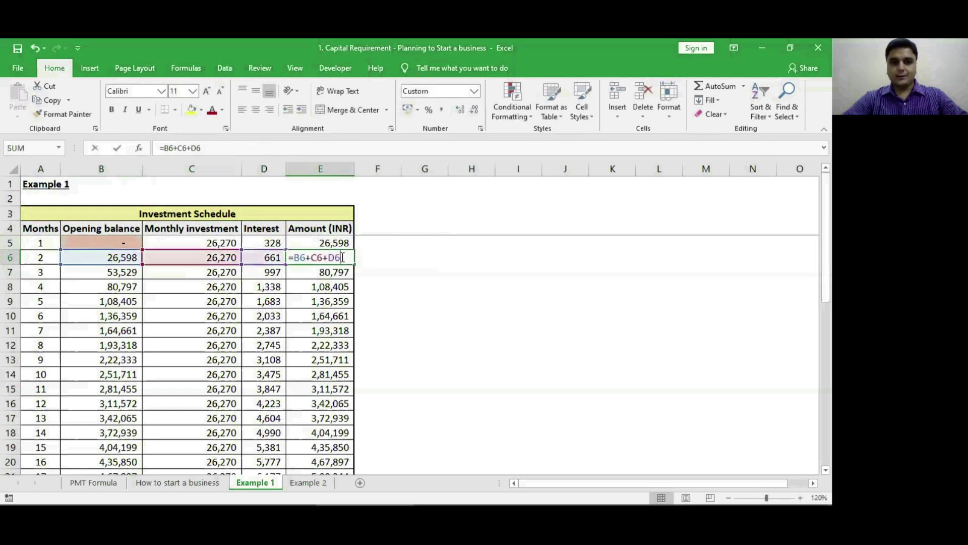
key("Escape")
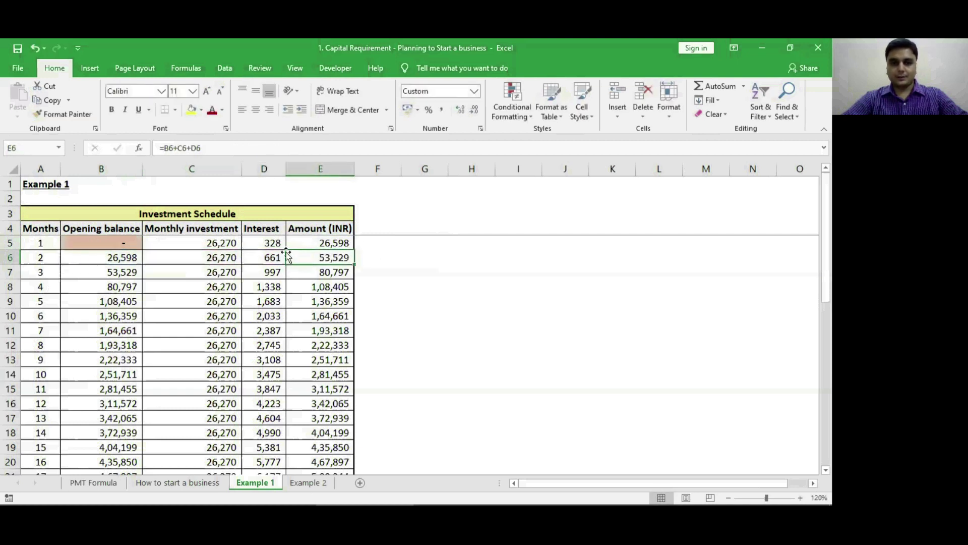
- Examine the Monthly investment column of the schedule from month 1 down to the last month
left_click(229, 247)
key("shift+Down")
key("shift+Down")
key("shift+Down")
key("shift+Down")
key("shift+Down")
key("shift+Down")
key("shift+Down")
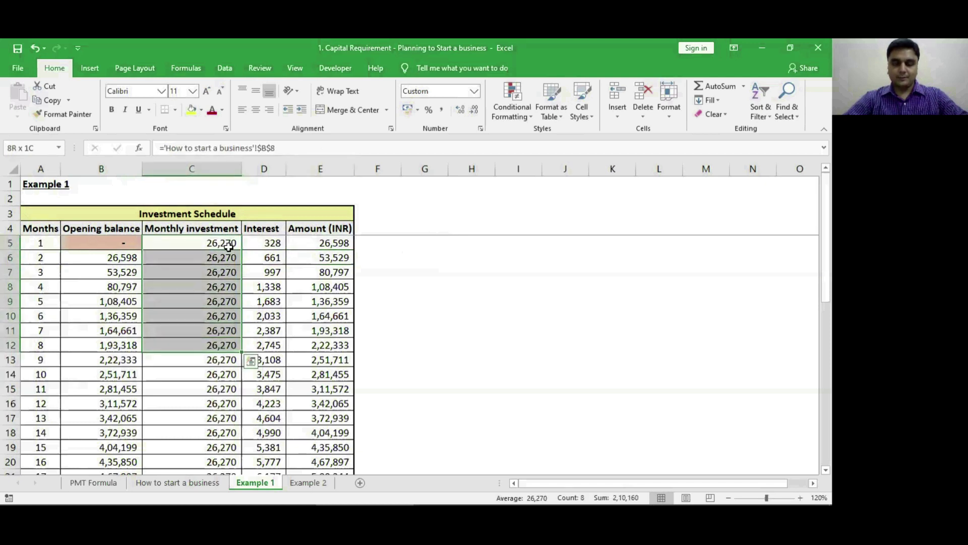
key("ctrl+shift+Down")
key("shift+Up")
key("shift+Up")
key("shift+Up")
key("shift+Up")
key("shift+Up")
key("shift+Up")
key("shift+Up")
key("shift+Up")
key("shift+Up")
key("shift+Up")
key("shift+Up")
key("shift+Up")
key("shift+Up")
key("shift+Up")
key("shift+Up")
key("shift+Up")
key("shift+Up")
key("shift+Up")
key("shift+Up")
key("shift+Up")
- Follow the interest and opening balance columns down to month 36 and check the final amount in E40
key("Right")
key("Down")
key("Down")
key("Down")
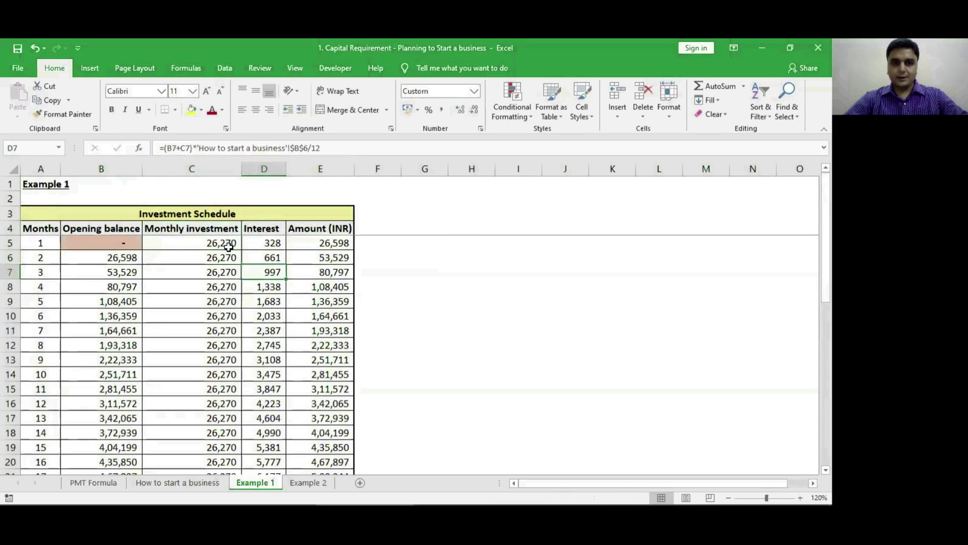
key("Down")
key("Down")
key("Down")
key("Down")
key("Down")
key("Left")
key("Left")
key("Down")
key("Down")
key("Down")
key("Down")
key("Down")
key("Down")
key("Down")
key("Down")
key("Down")
key("Down")
key("Down")
key("Down")
key("Down")
key("Down")
key("Down")
key("Down")
key("Down")
key("Down")
key("Down")
key("Down")
key("Down")
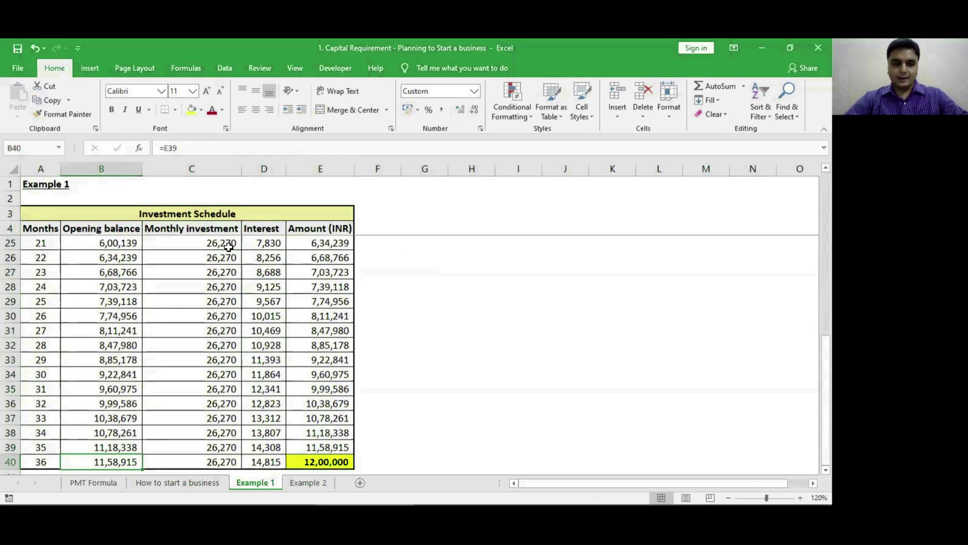
key("Right")
key("Right")
key("Right")
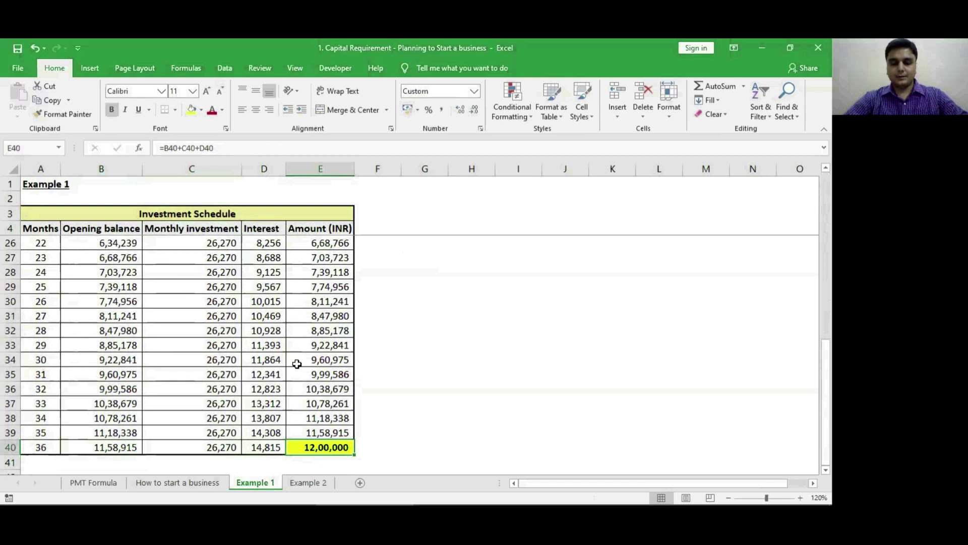
- Return to the How to start a business sheet and read the Example 2 inputs, including the money in hand today
key("ctrl+Page_Up")
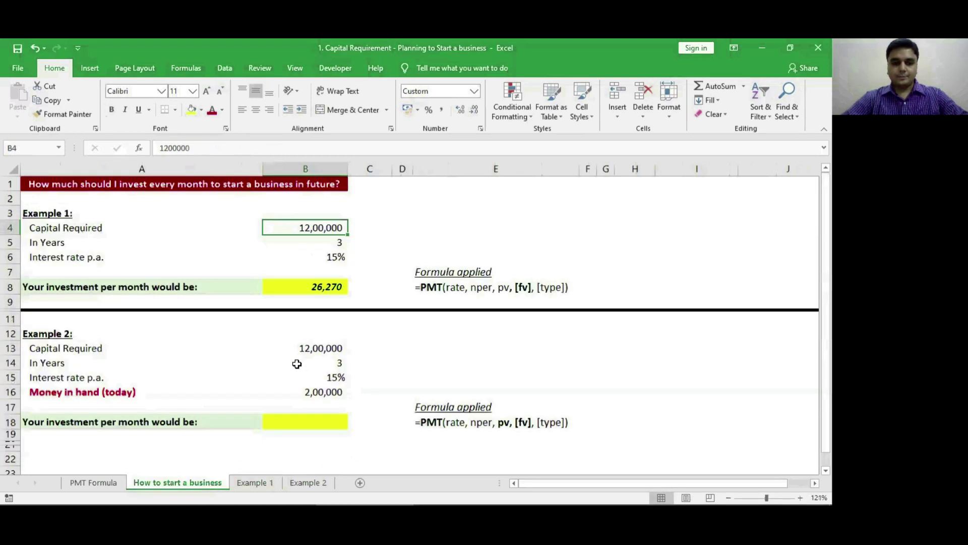
left_click(240, 355)
key("Up")
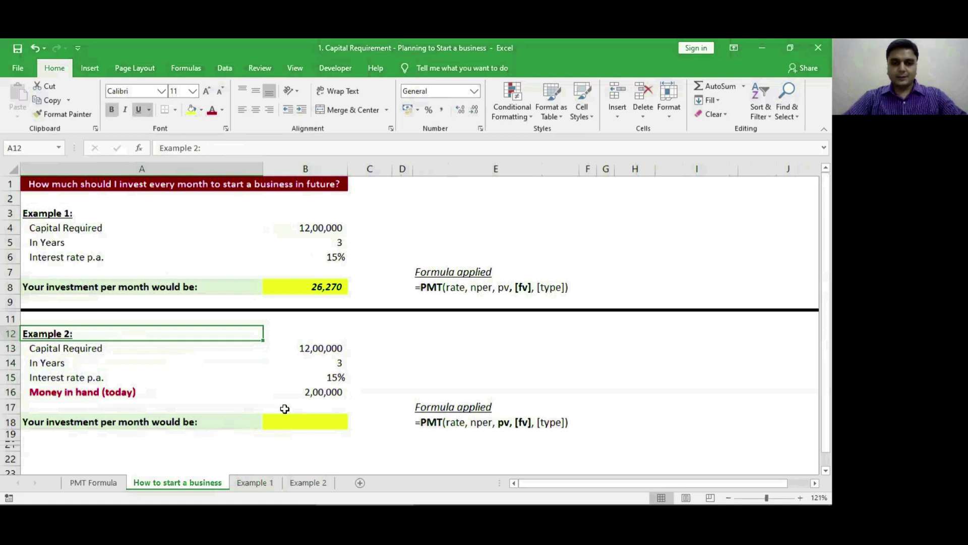
left_click(104, 371)
key("Down")
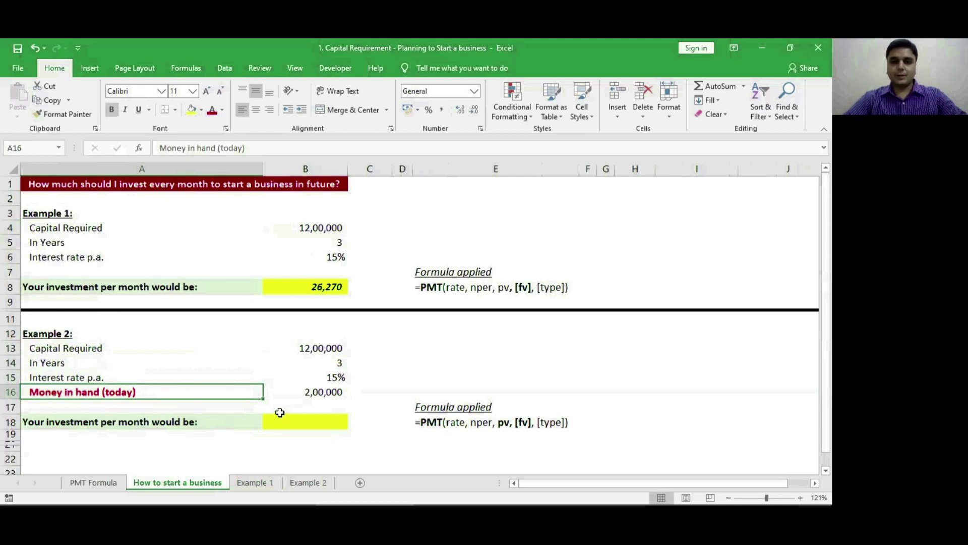
- Begin a PMT formula in B18 with B15/12 as the rate, B14*12 as nper and a minus sign opening the pv argument
left_click(306, 421)
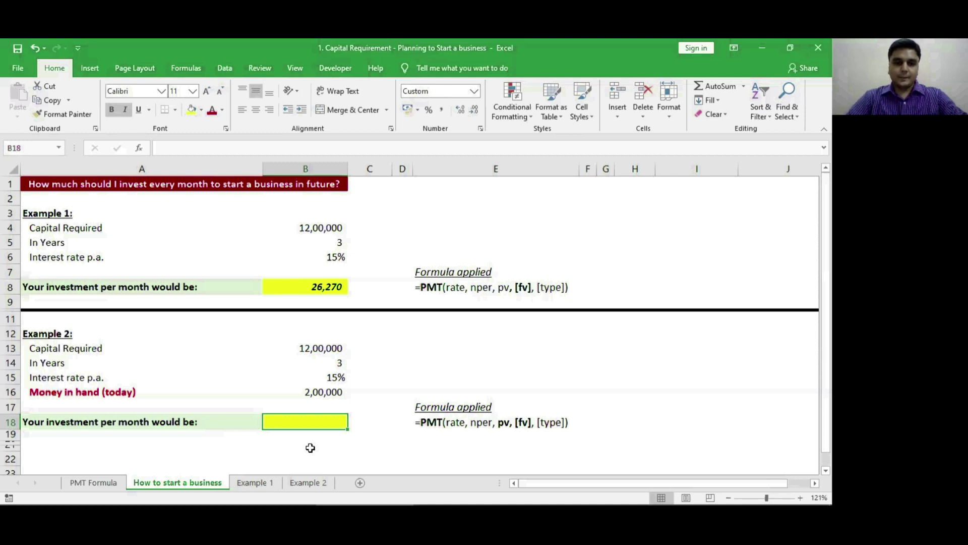
type("=pmt")
key("Tab")
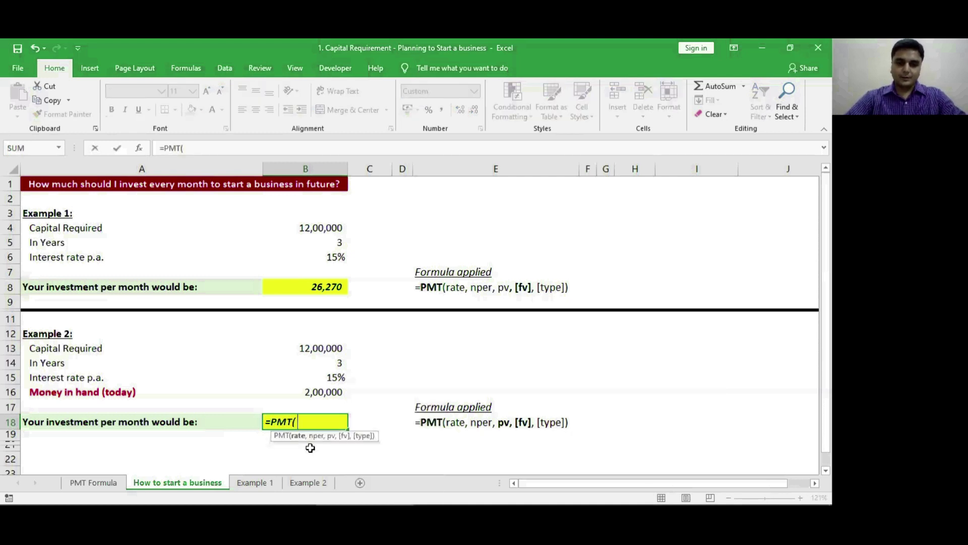
left_click(313, 377)
type("/")
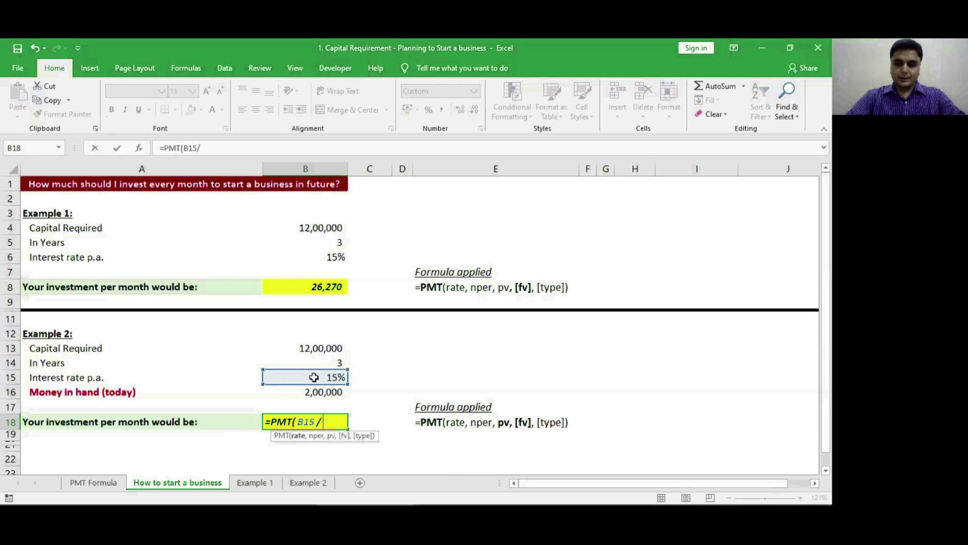
type("12,")
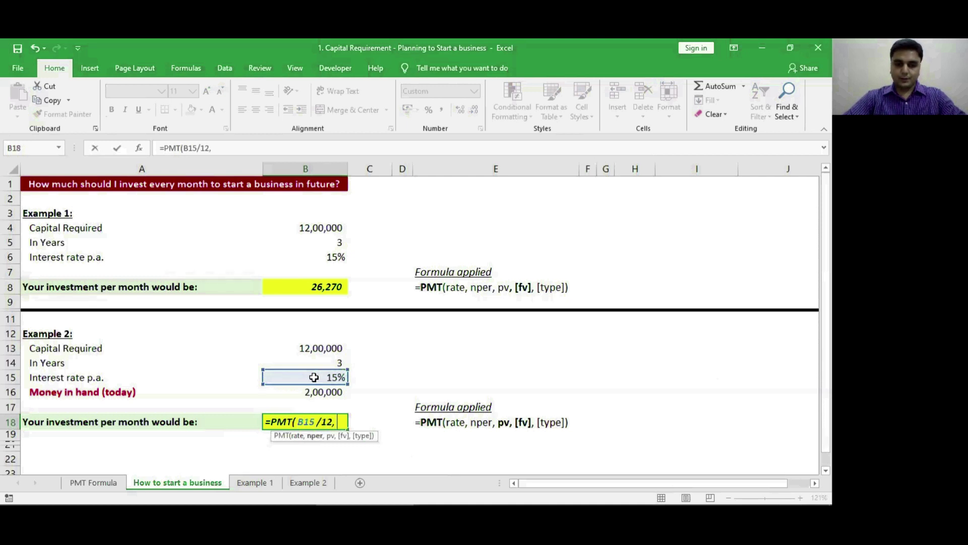
left_click(316, 361)
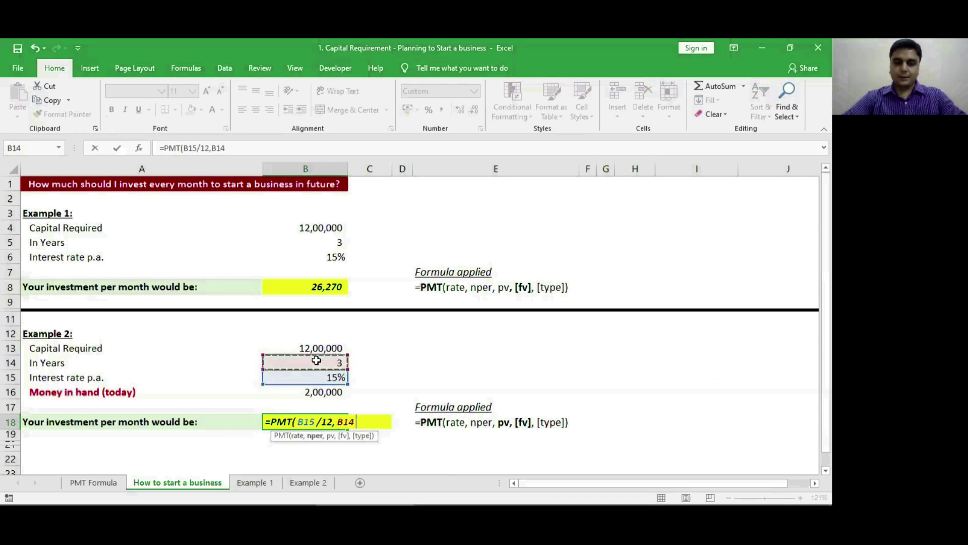
type("*12,-")
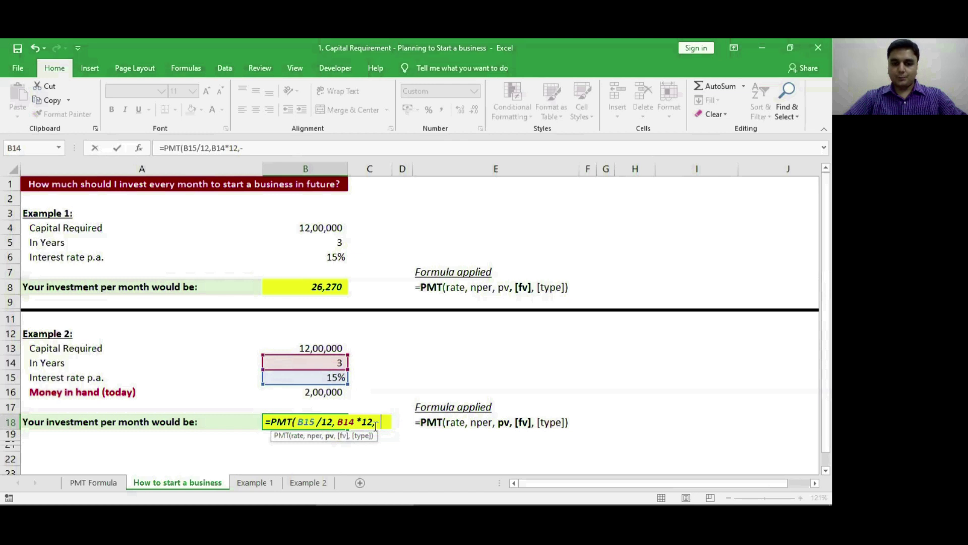
- Complete the B18 PMT formula with B16 as the negated pv, B13 as fv and type 1 for beginning of the period
left_click(323, 392)
type(",")
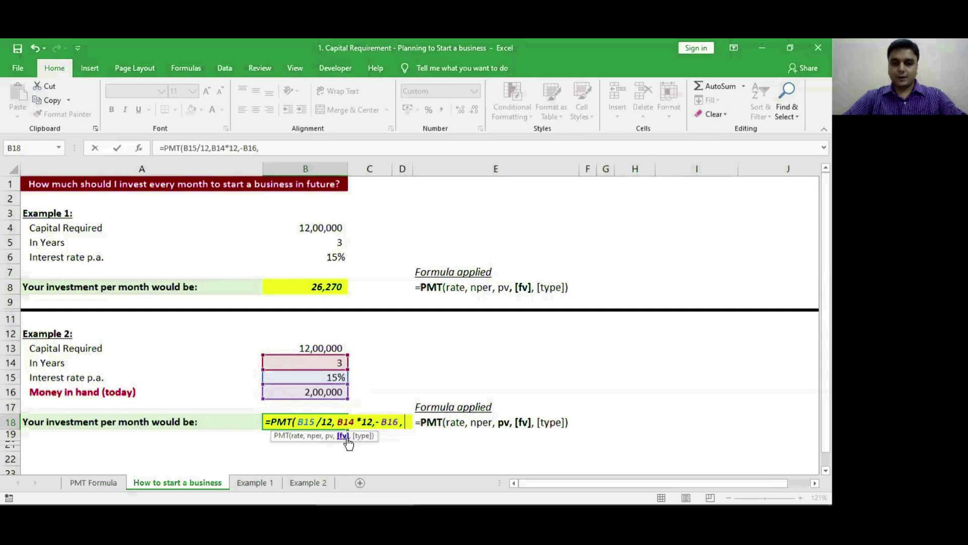
left_click(326, 345)
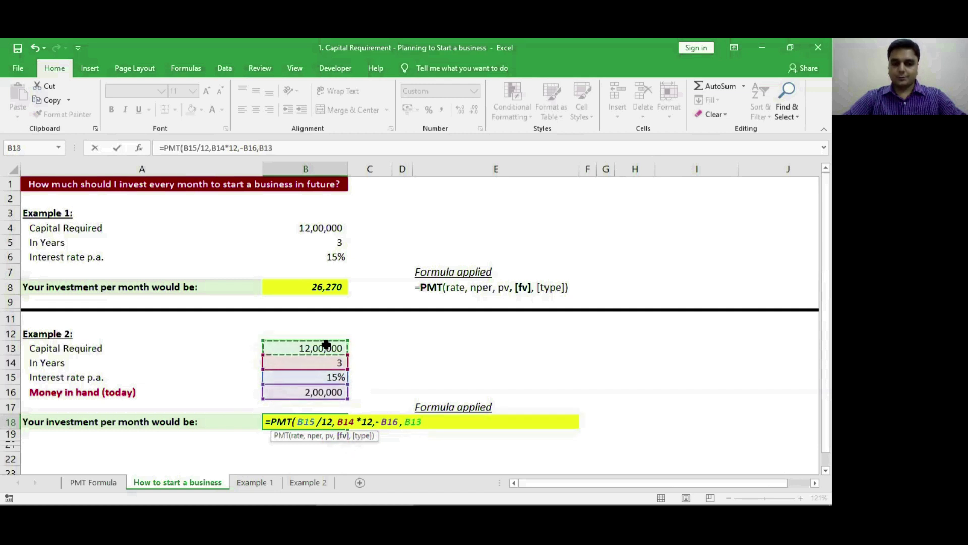
type(",")
key("Down")
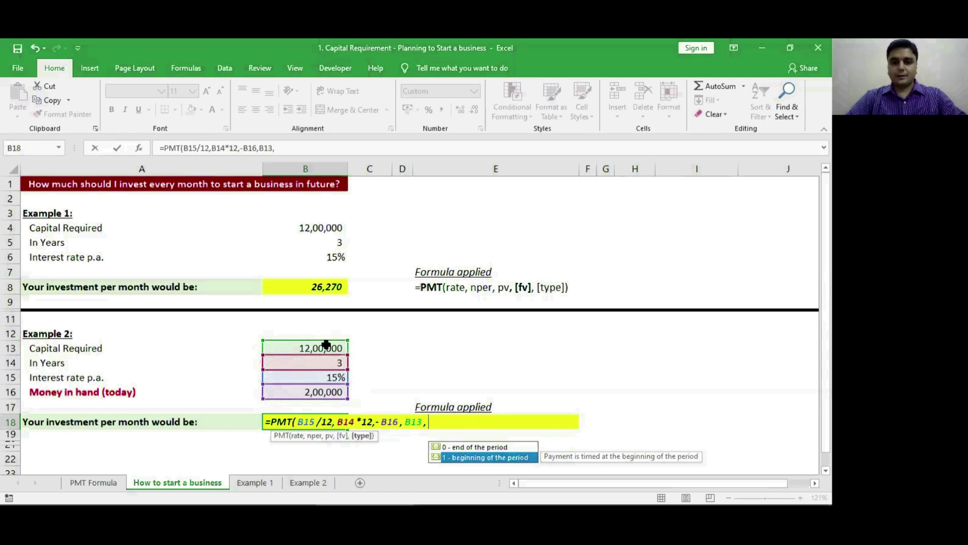
key("Tab")
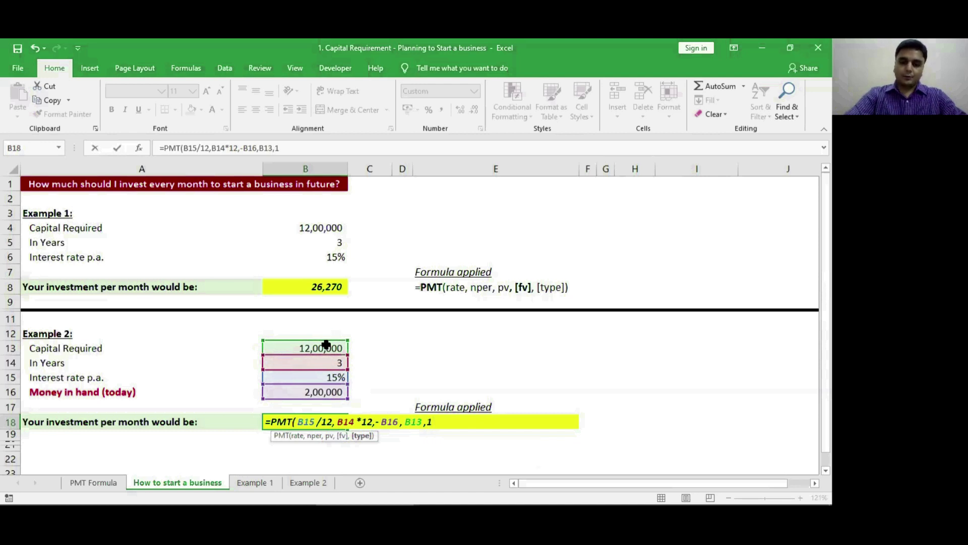
type(")")
key("Return")
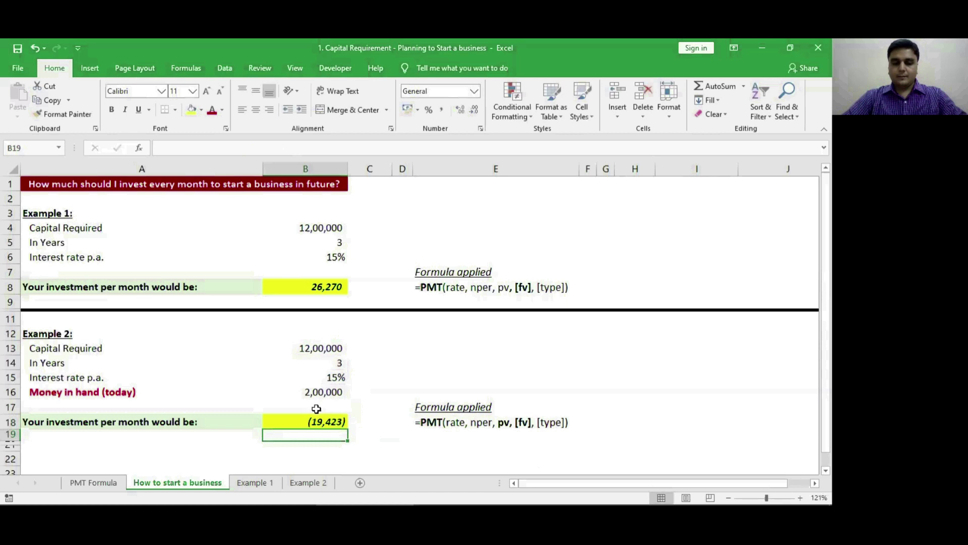
- Put a minus sign in front of the PMT function in B18 so the monthly investment comes out positive
left_click(298, 428)
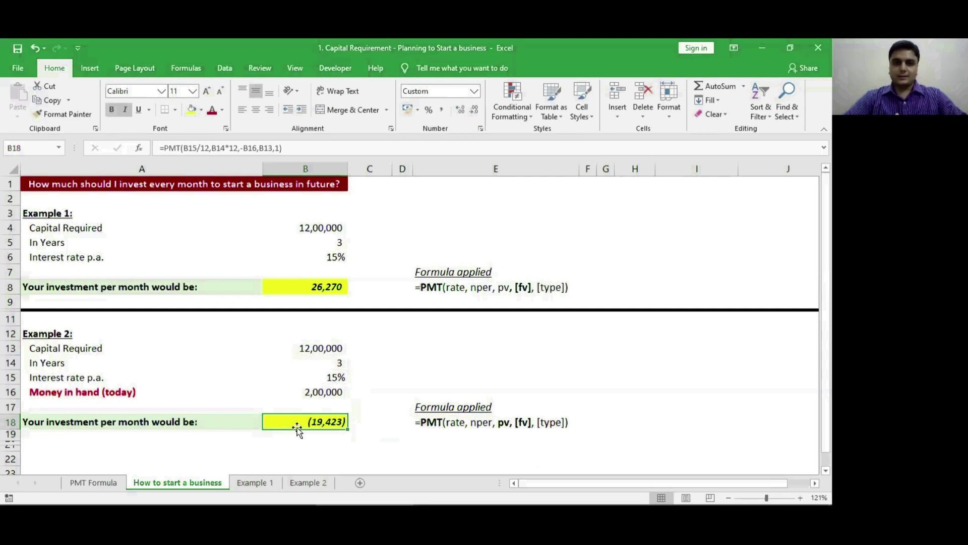
double_click(298, 427)
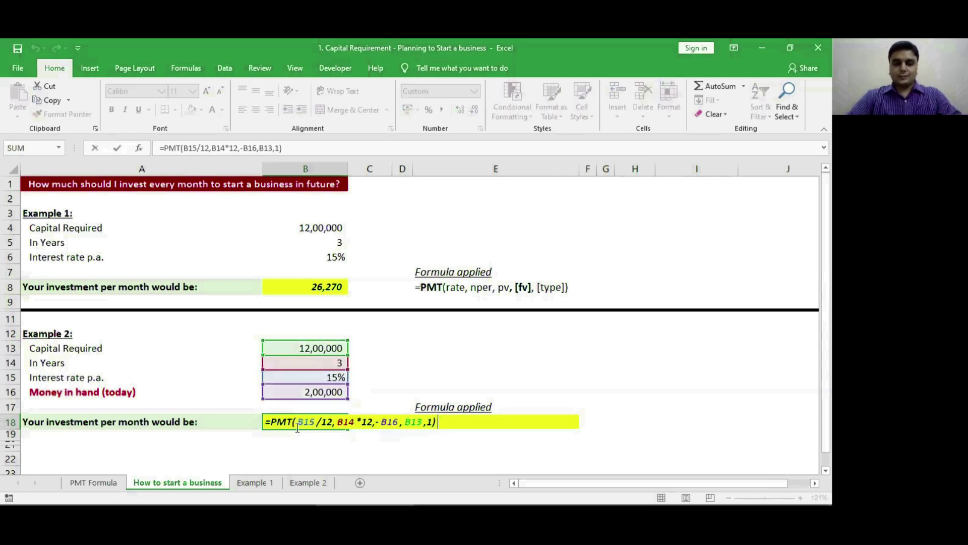
key("Home")
key("Right")
type("-")
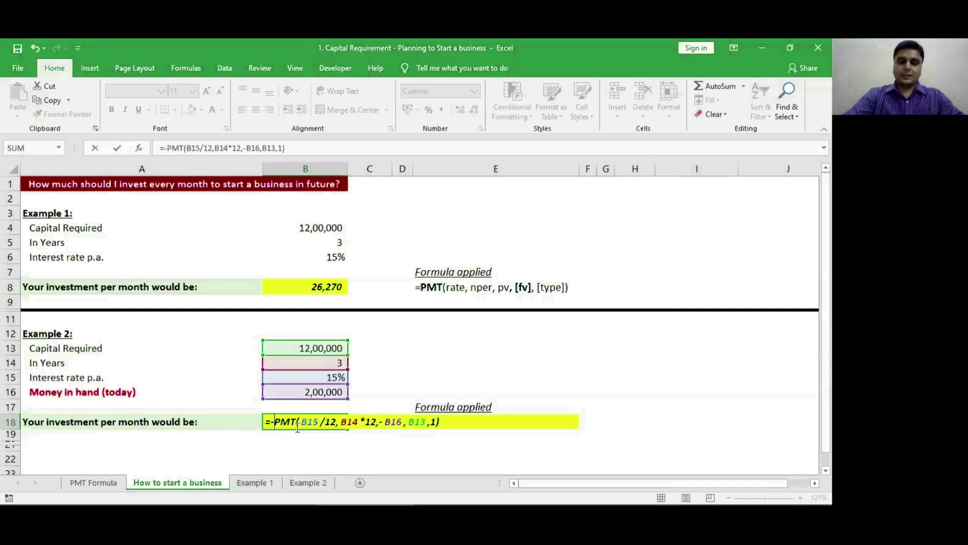
key("Return")
left_click(300, 410)
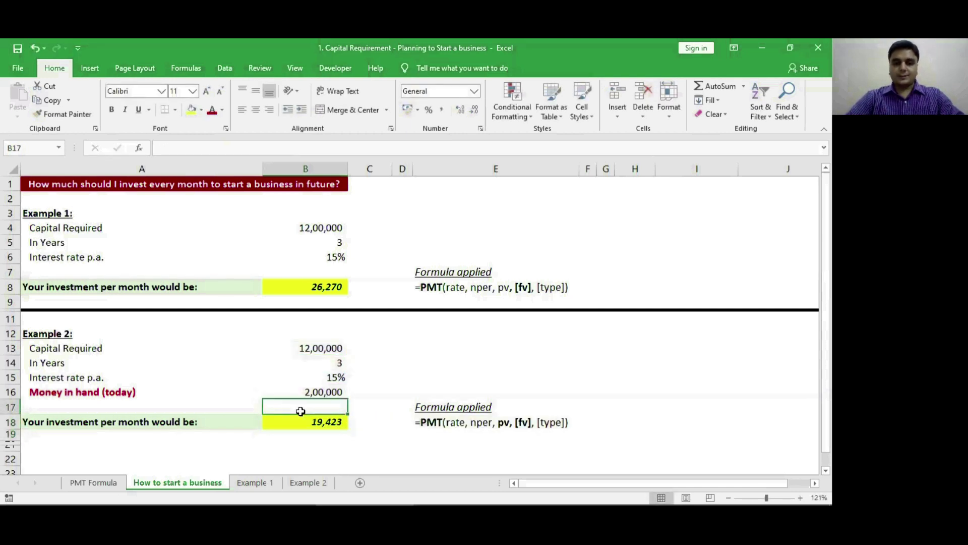
key("Down")
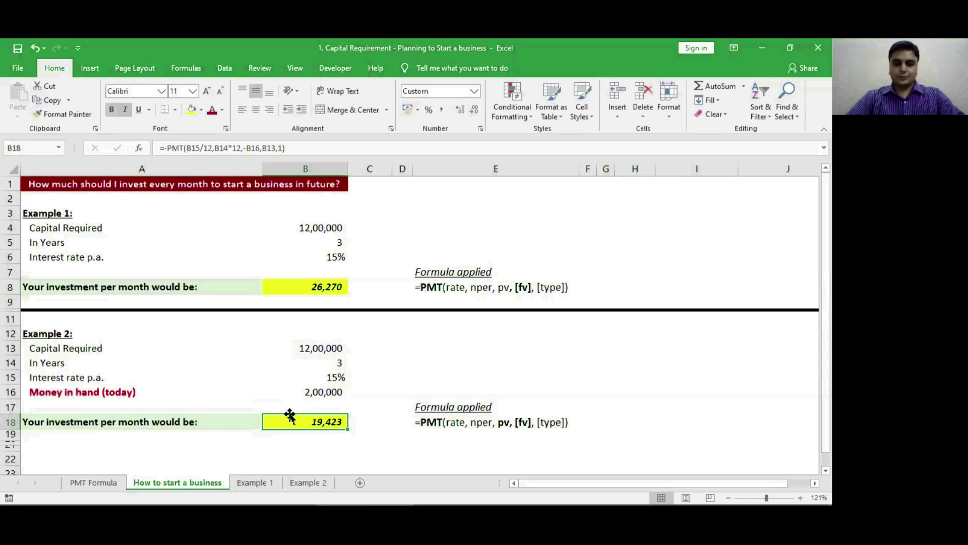
- Examine the opening balance and the monthly investment column of the investment schedule on the Example 2 sheet
key("ctrl+Page_Down")
key("ctrl+Page_Down")
left_click(99, 227)
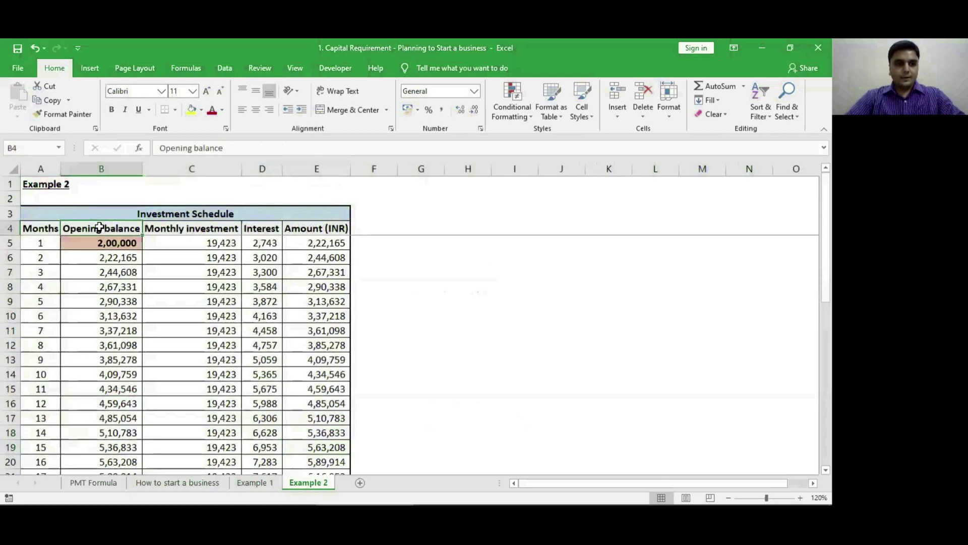
key("Down")
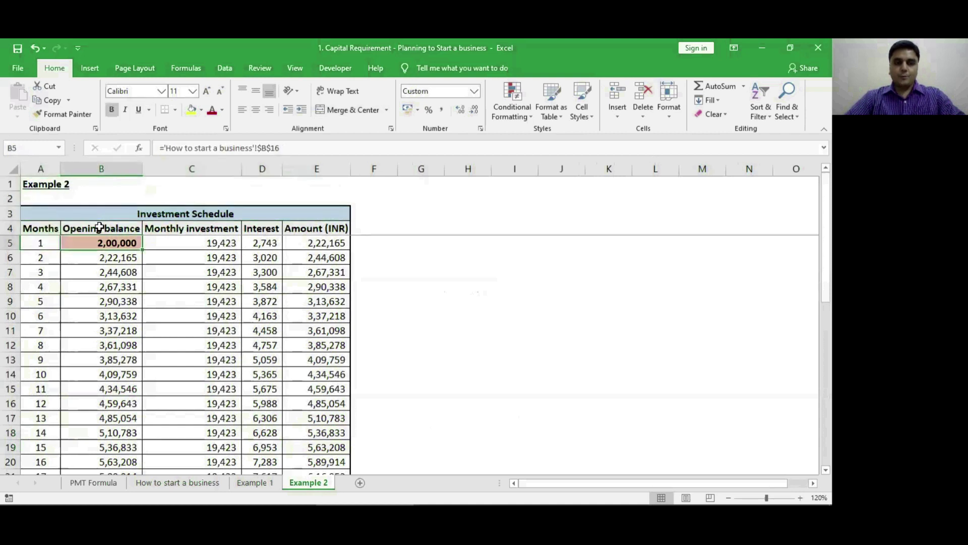
key("Right")
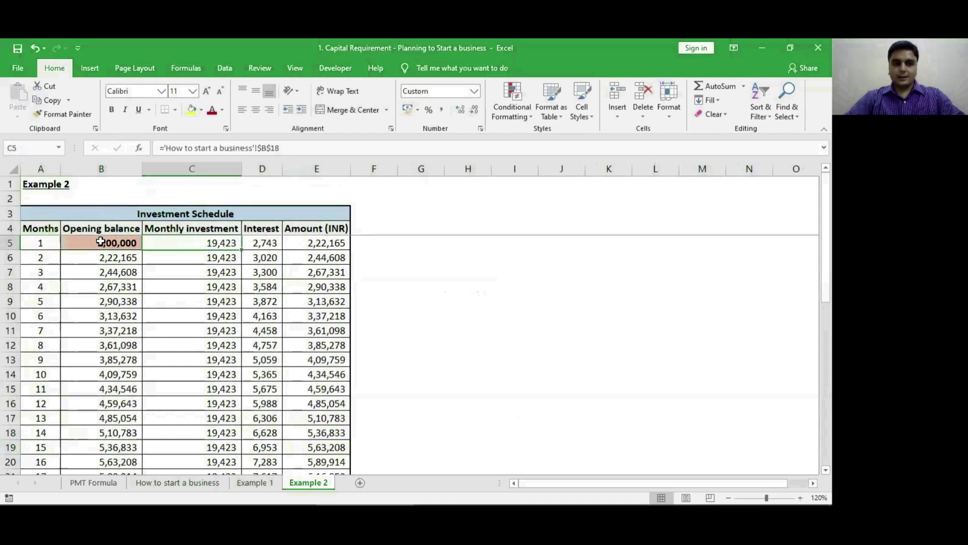
key("shift+Down")
key("shift+Down")
key("shift+Down")
key("shift+Down")
key("shift+Down")
key("shift+Down")
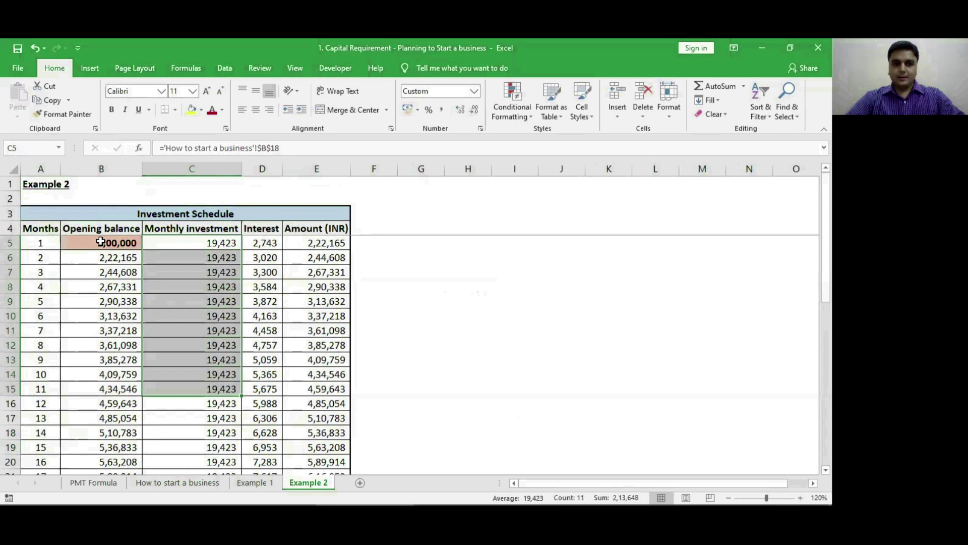
- Follow the Example 2 schedule's interest column down to month 36 and check the final amount in E40
key("Right")
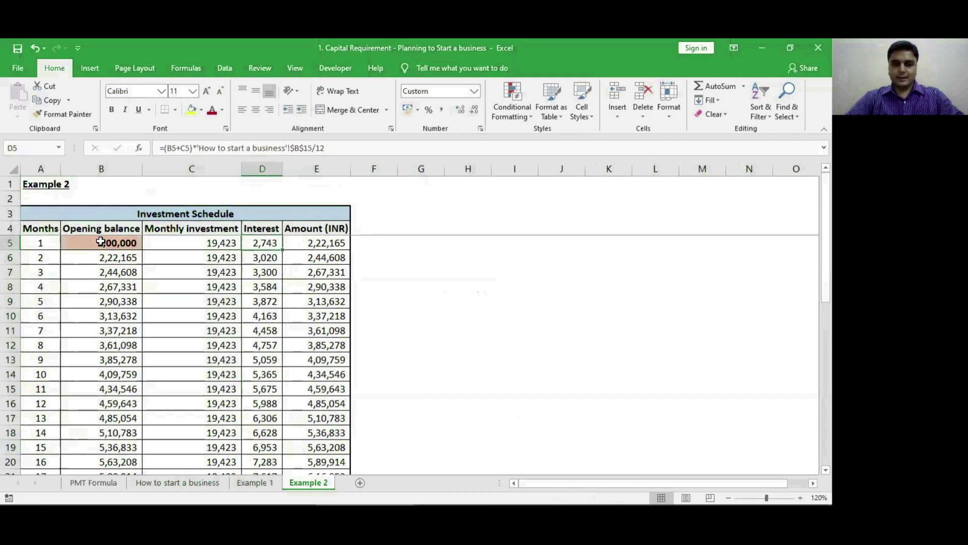
key("Down")
key("ctrl+Down")
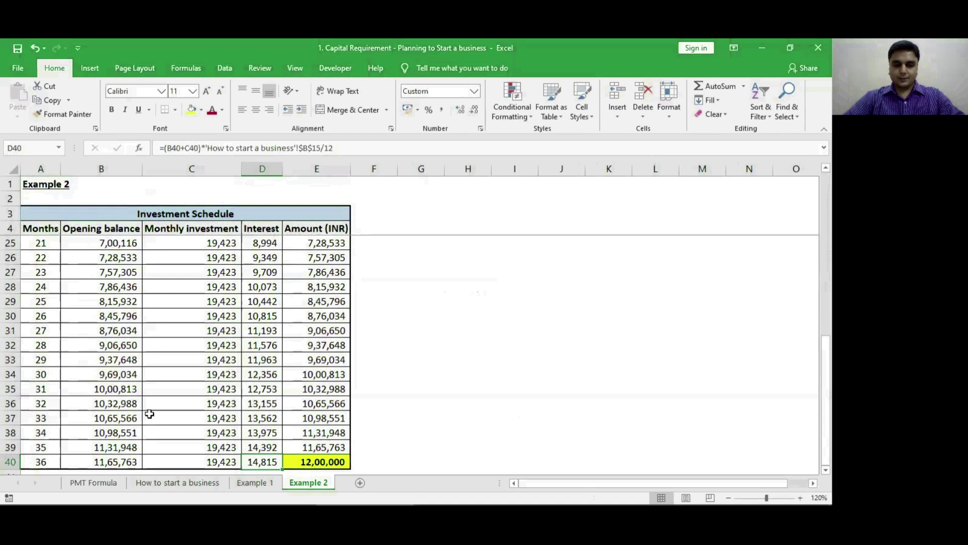
left_click(311, 461)
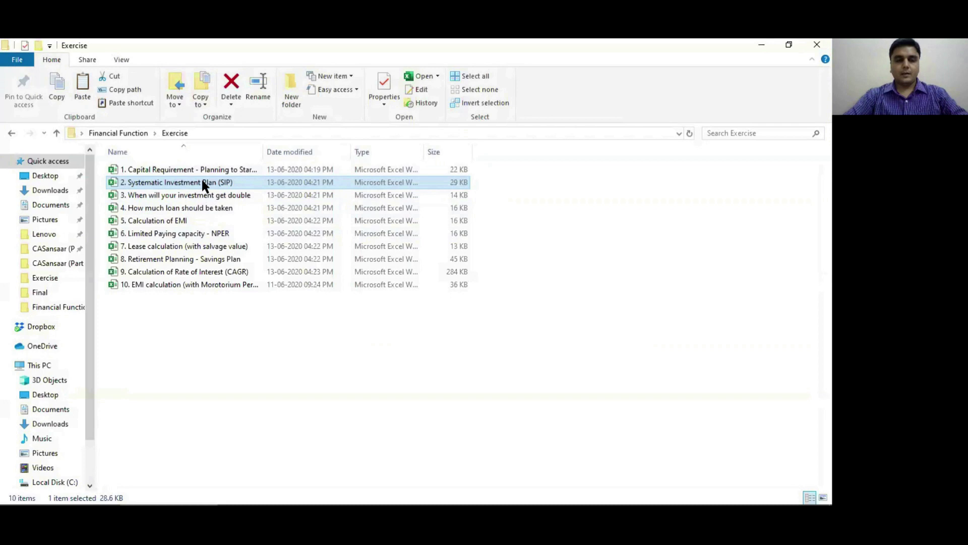
- Open the 2. Systematic Investment Plan (SIP) workbook and read the Example 1 inputs in B4 to B6
double_click(202, 182)
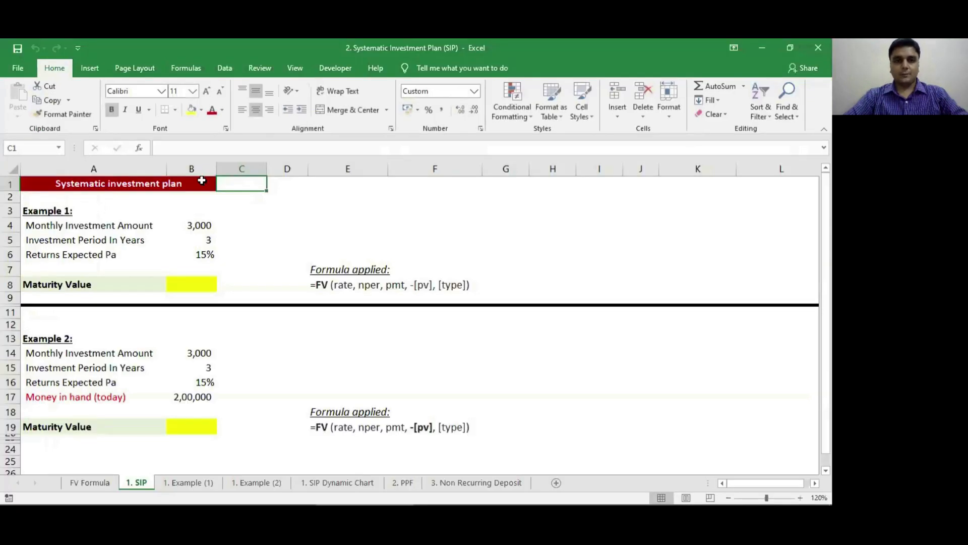
left_click(139, 196)
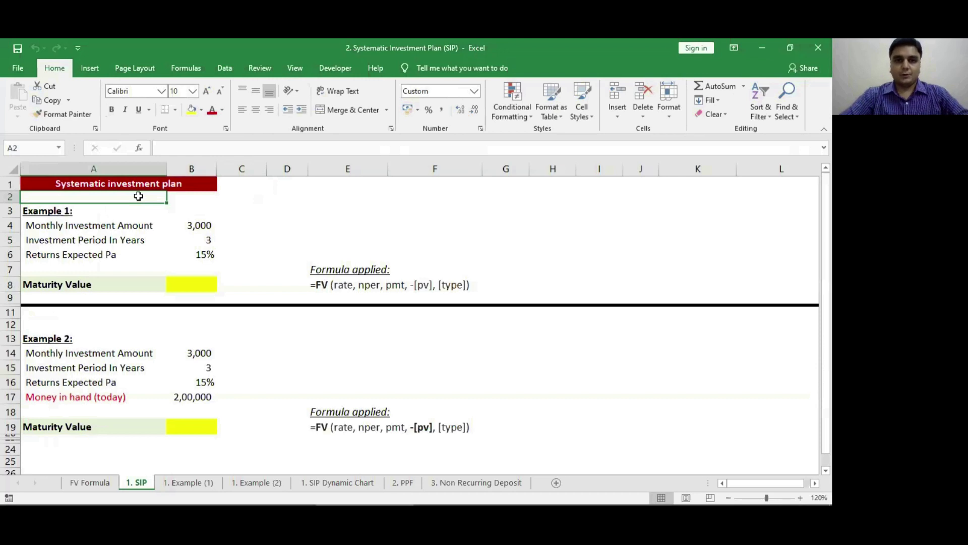
key("Down")
key("Down")
key("Right")
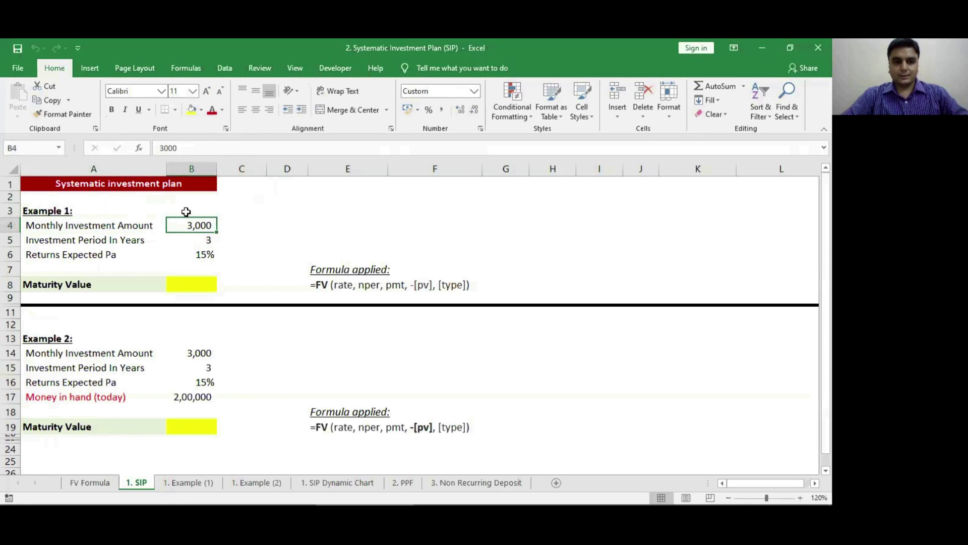
left_click(184, 240)
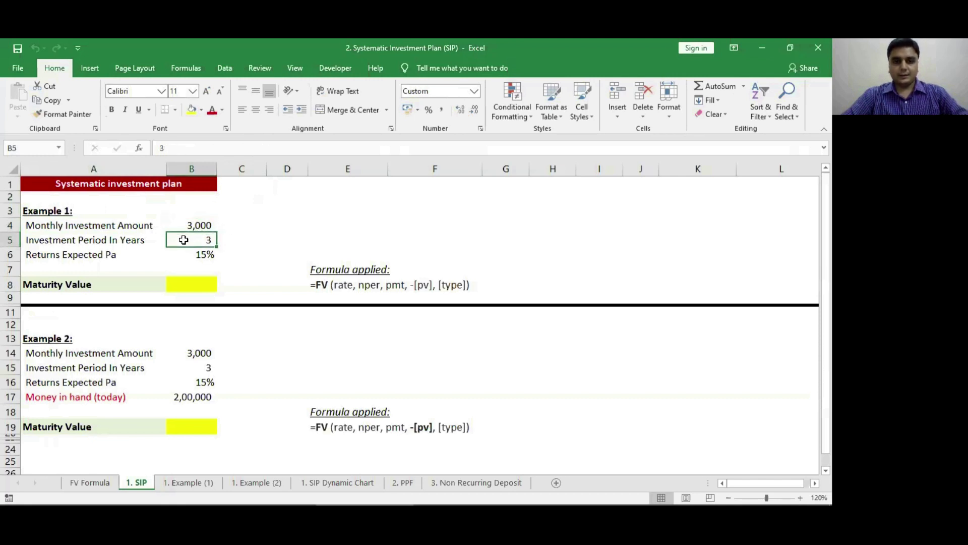
left_click(184, 257)
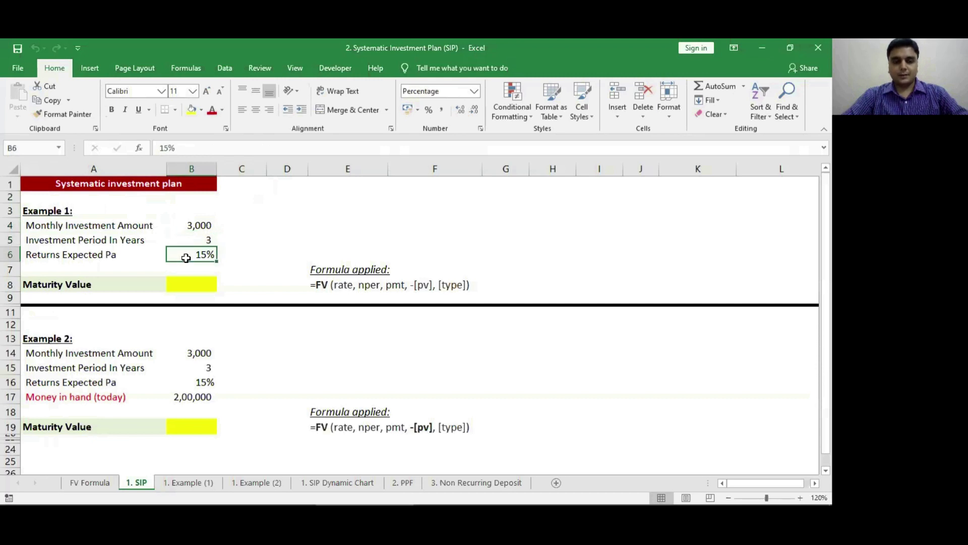
left_click(181, 285)
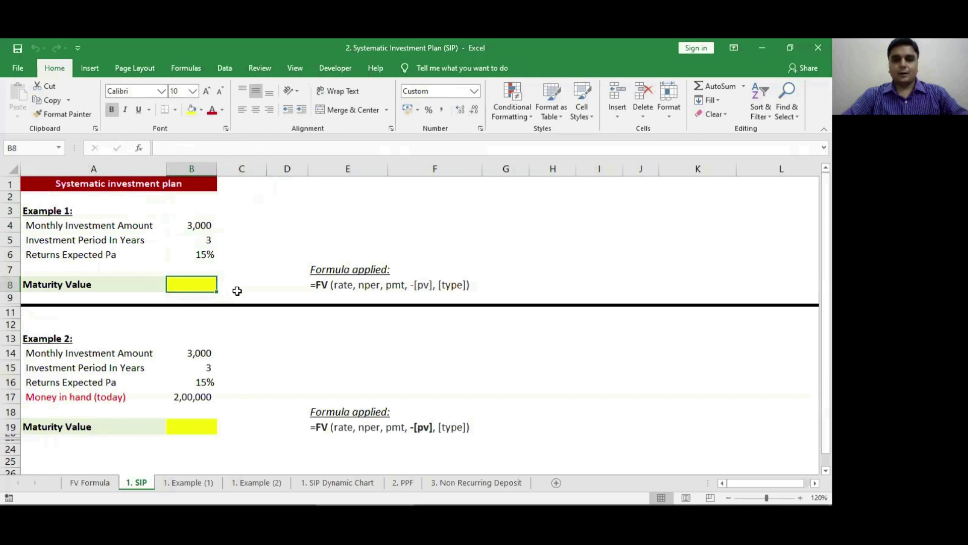
- Review the rate, nper, pmt, pv and type arguments of the FV function on the FV Formula sheet
left_click(108, 485)
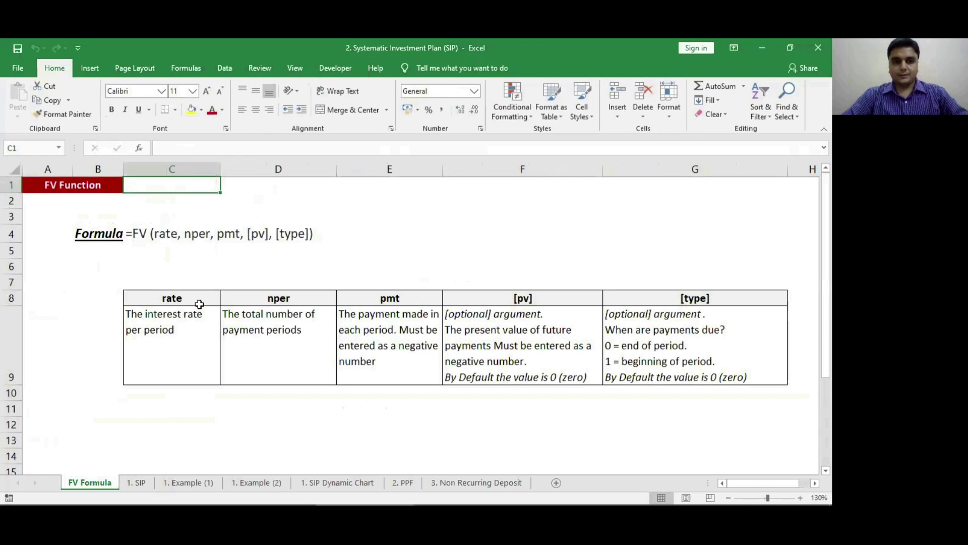
left_click(199, 304)
left_click(259, 305)
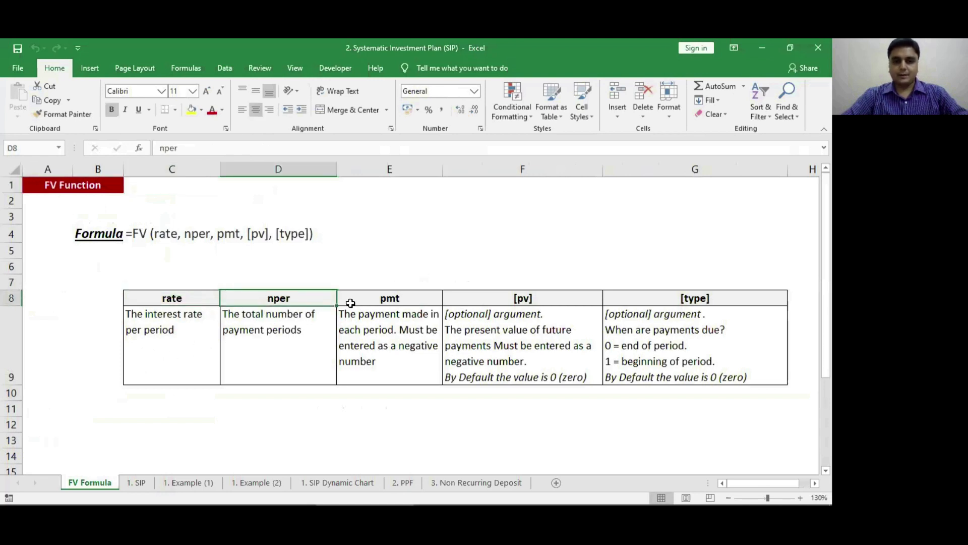
left_click_drag(369, 302, 368, 338)
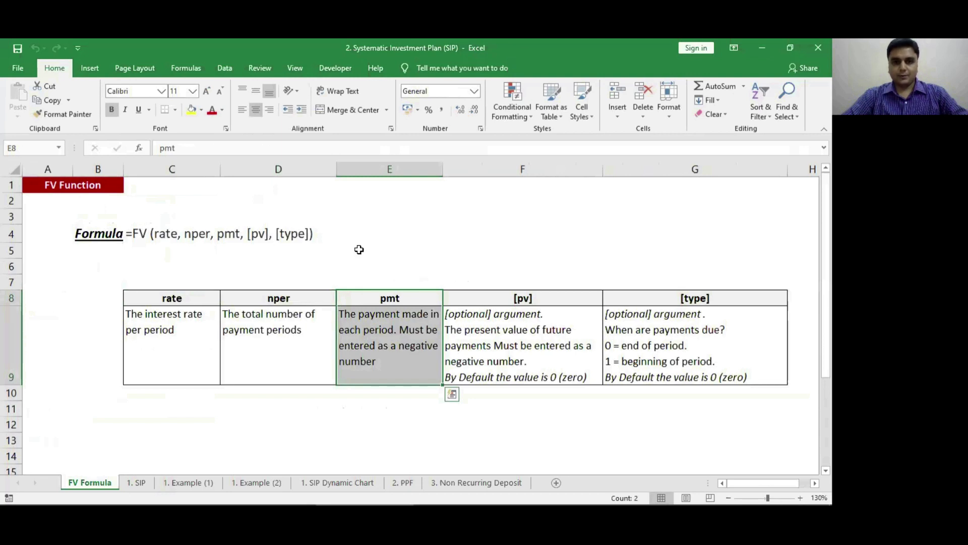
left_click(492, 297)
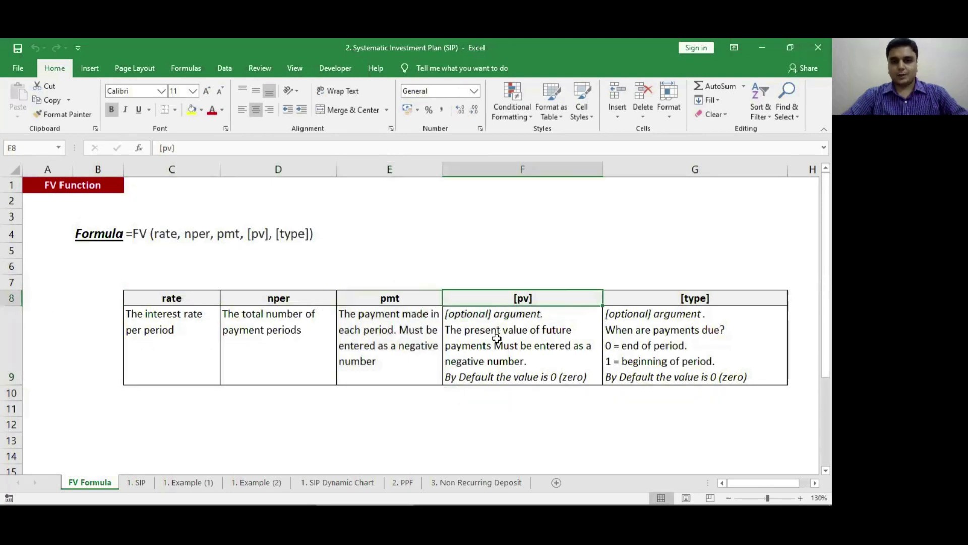
left_click(624, 293)
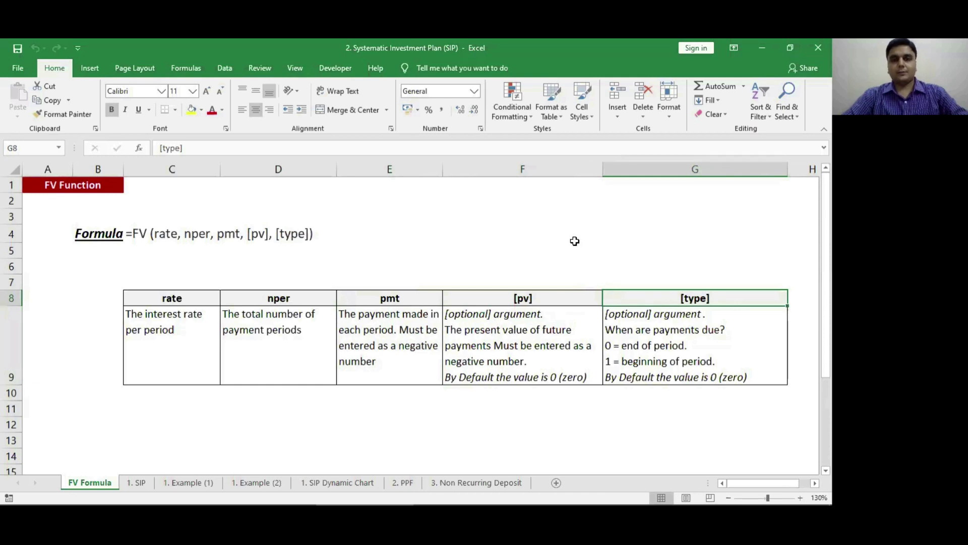
- Return to the 1. SIP sheet and begin an FV formula in B8 with B6/12 as rate and B5*12 as nper
key("ctrl+Page_Down")
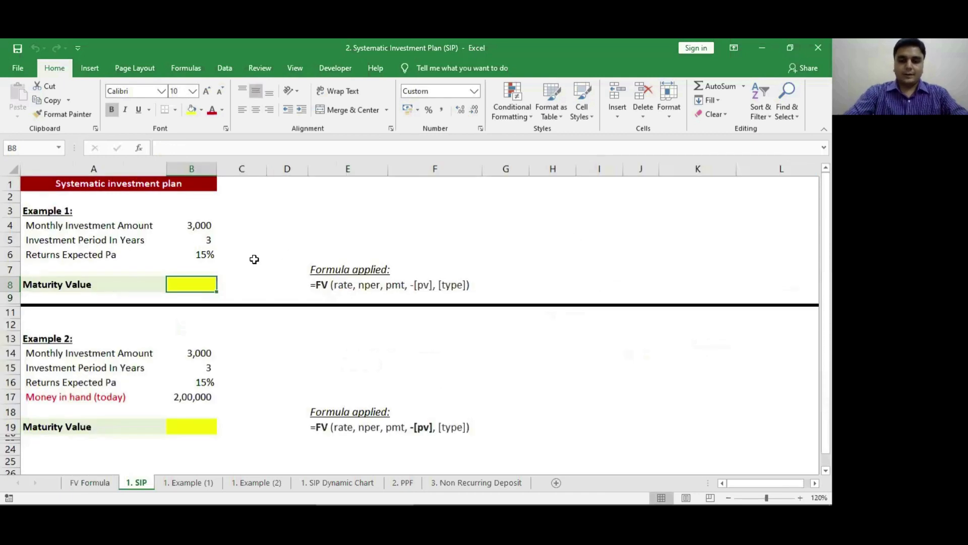
type("=FV(")
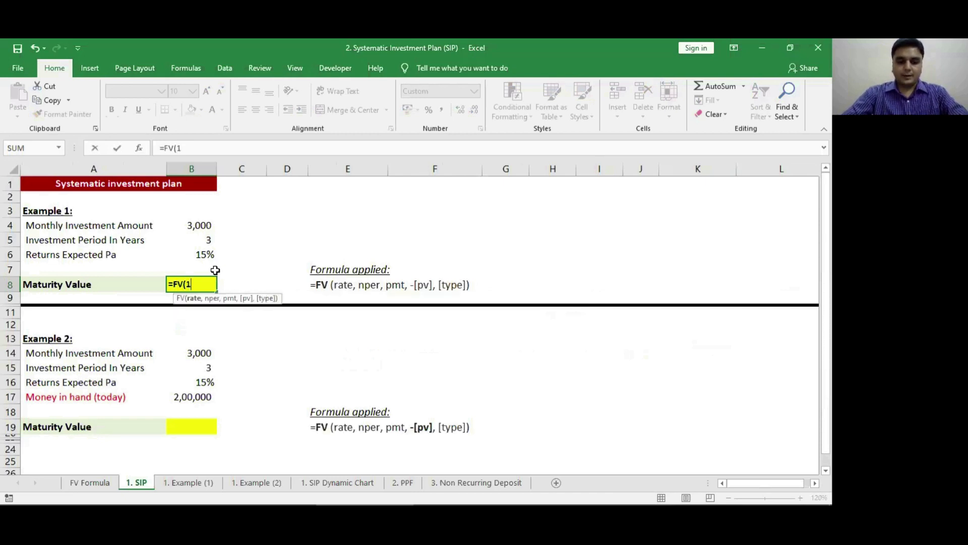
left_click(193, 254)
type("/12,")
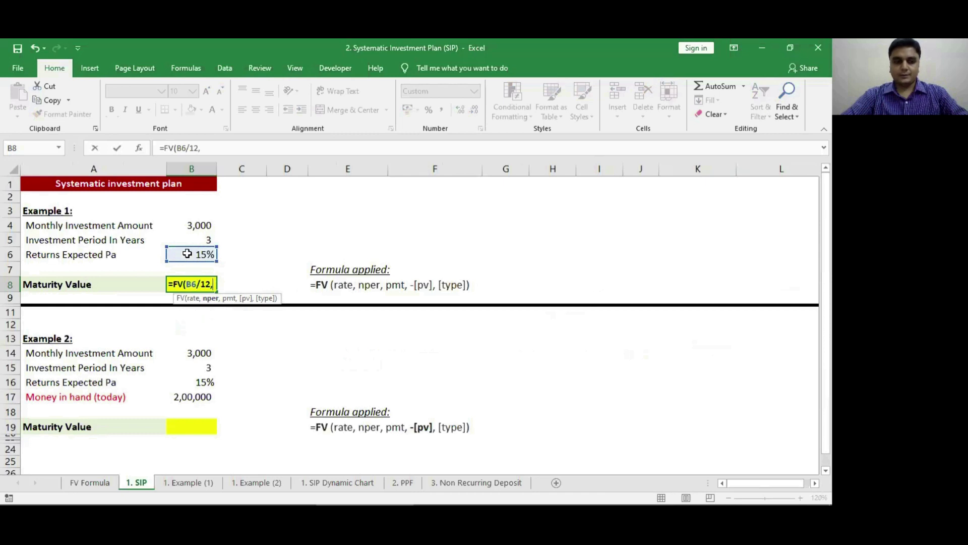
left_click(187, 237)
type("*12")
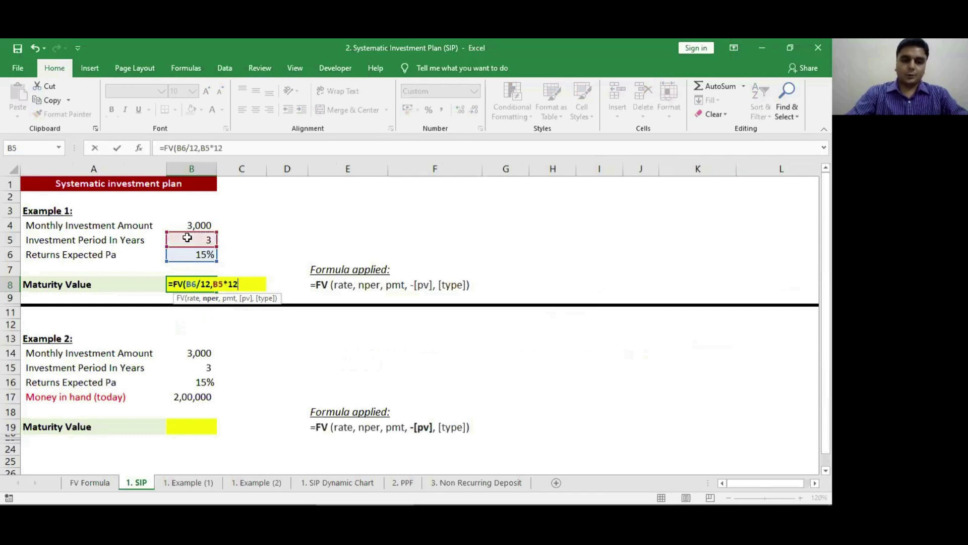
type(",")
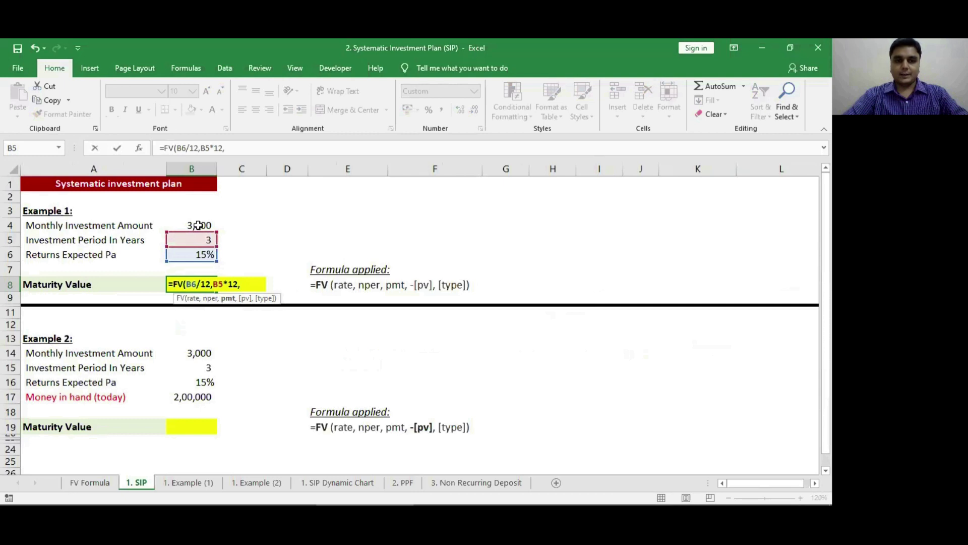
- Complete the FV formula in B8 with -B4 as pmt, pv left blank and type 1 for beginning of the period
left_click(198, 225)
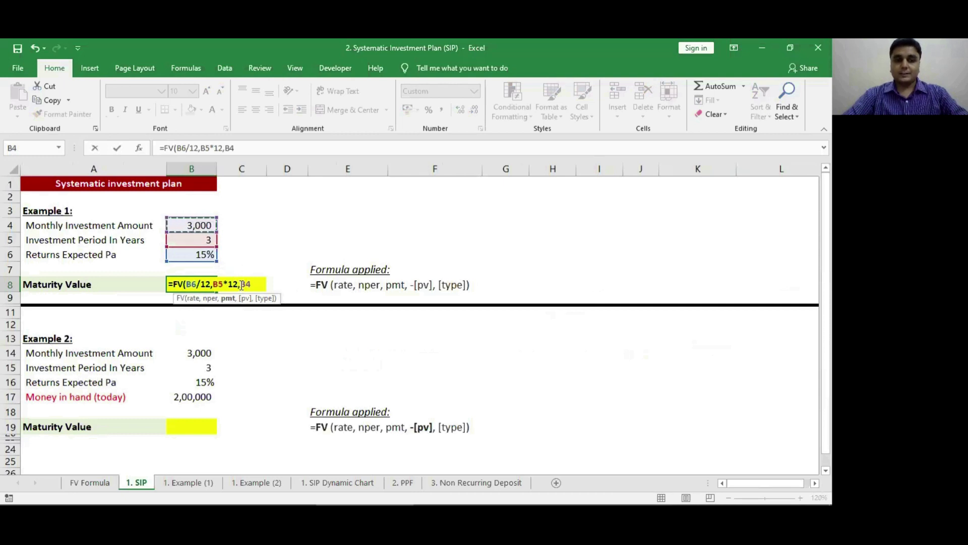
left_click(240, 283)
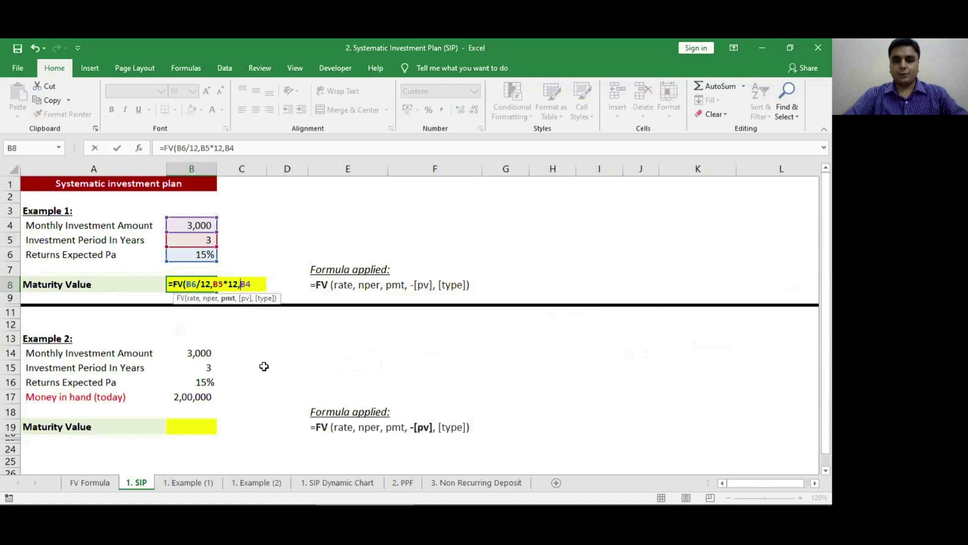
type("-B4")
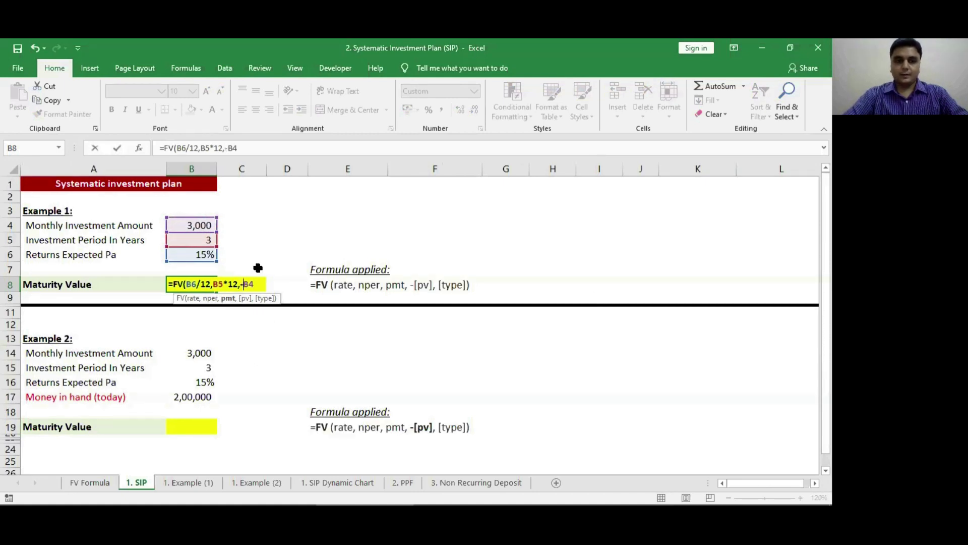
type(",")
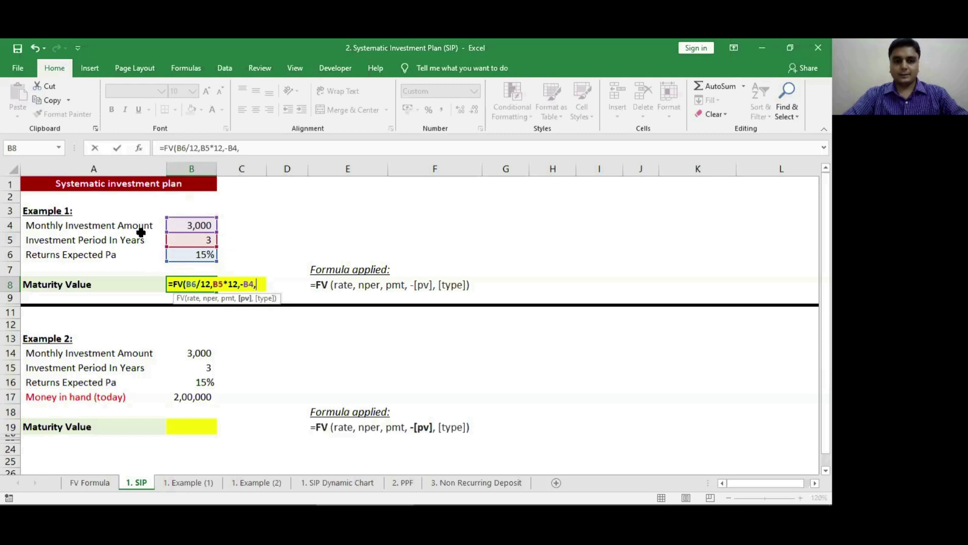
type(",")
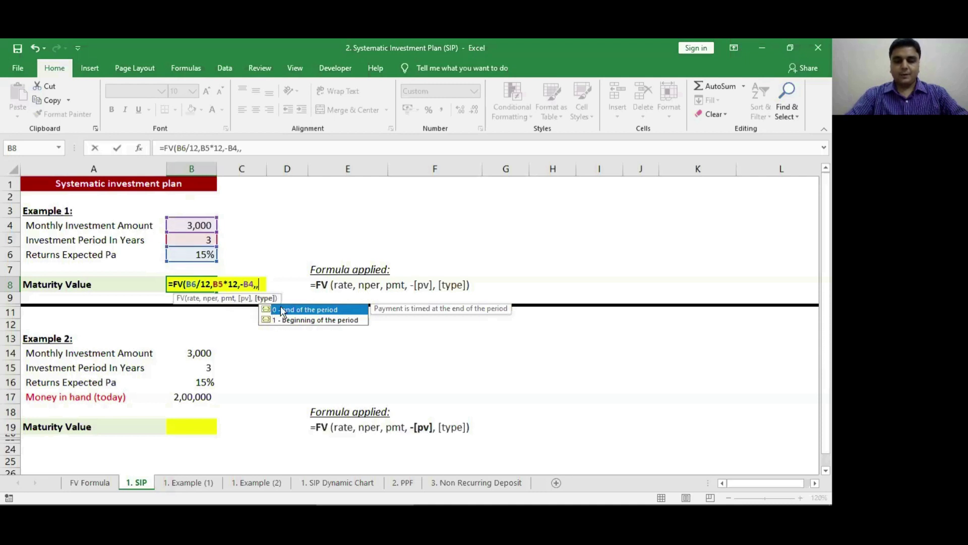
key("Down")
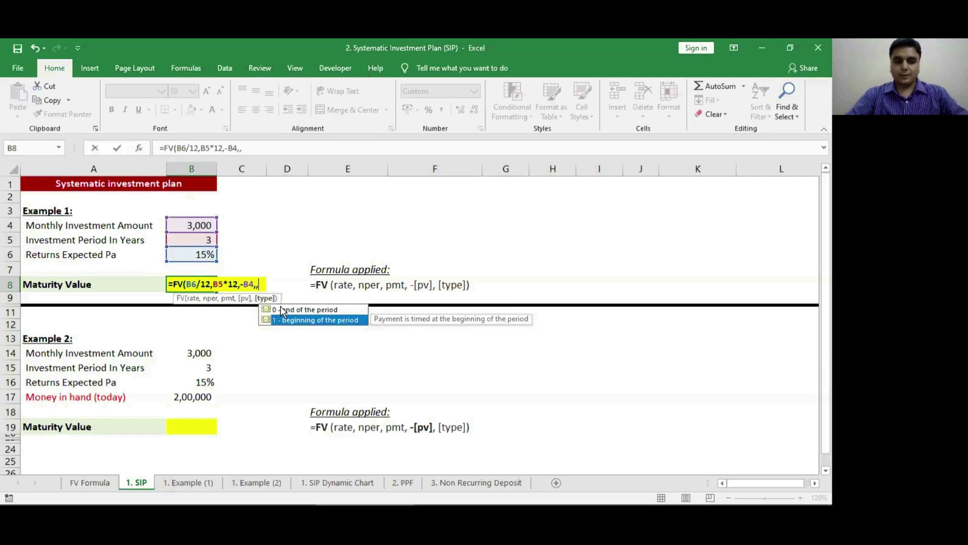
key("Tab")
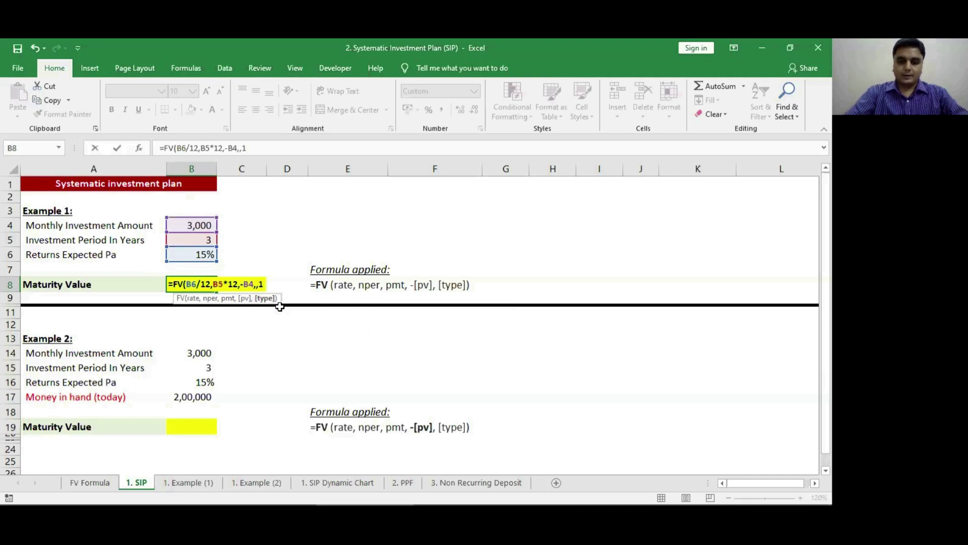
key("Return")
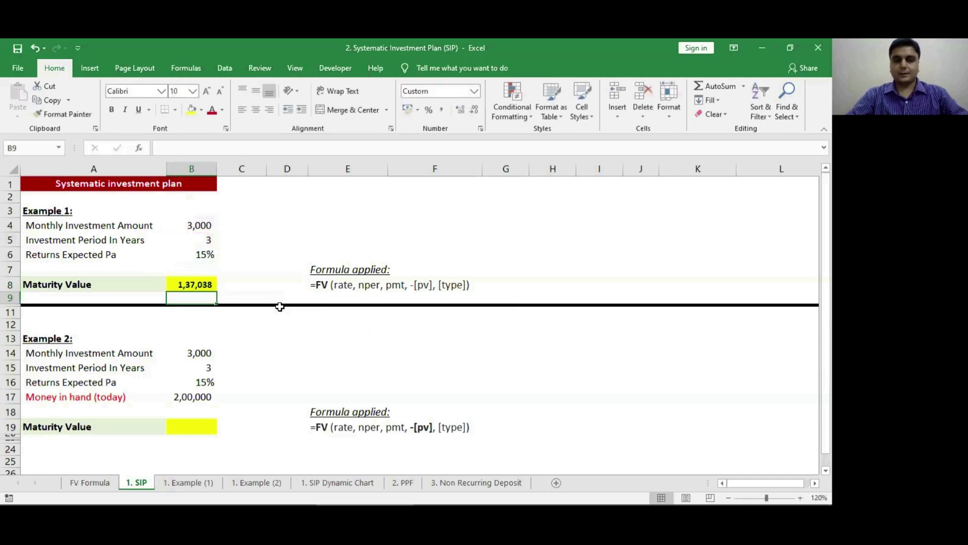
- Open the 1. Example (1) schedule and examine month 1's opening balance and the first monthly installments in column C
left_click(175, 226)
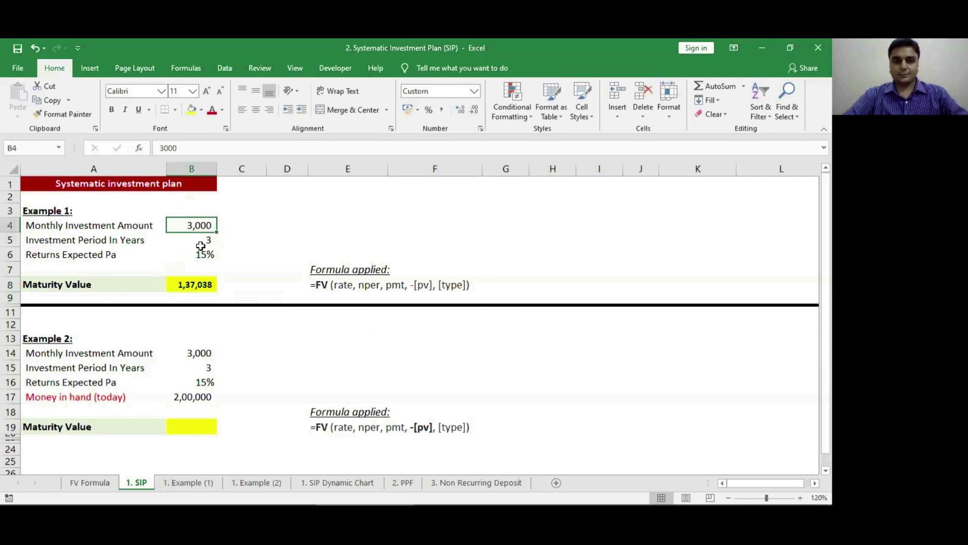
left_click(173, 281)
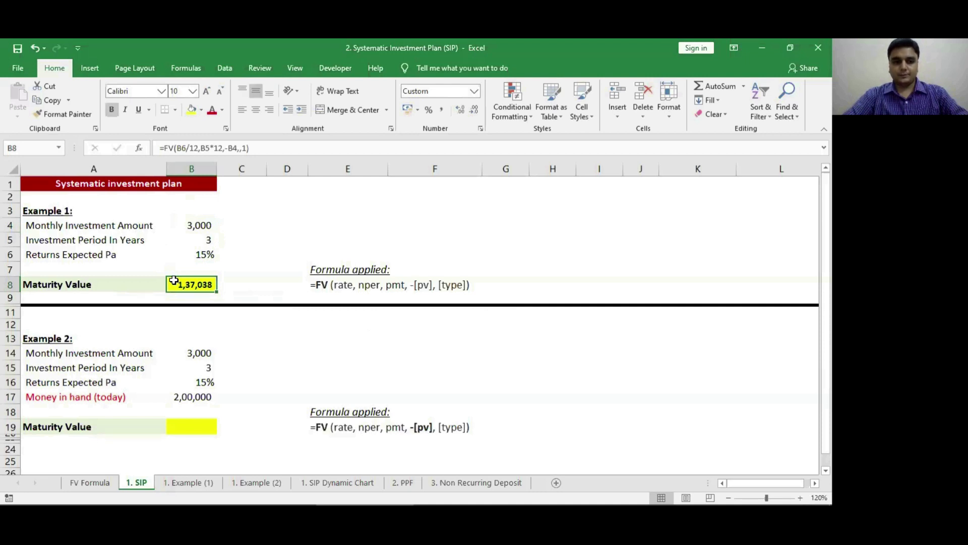
left_click(186, 483)
left_click(101, 253)
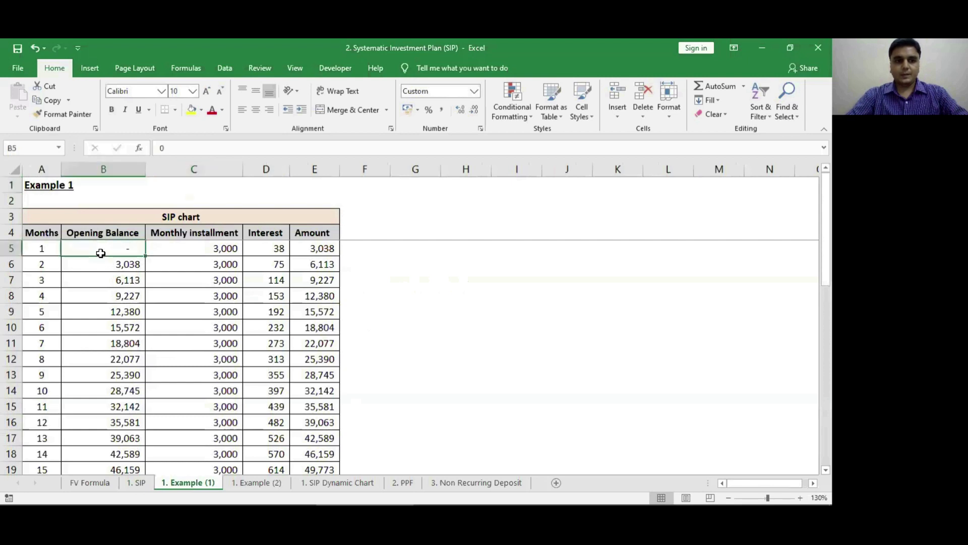
key("Right")
key("shift+Down")
key("shift+Down")
key("shift+Down")
key("shift+Down")
key("shift+Down")
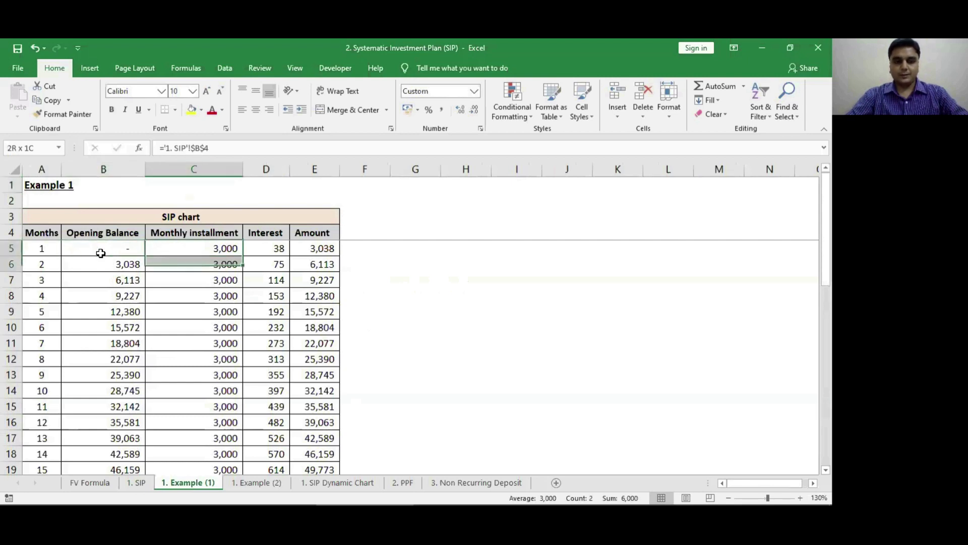
key("shift+Up")
key("shift+Up")
key("shift+Up")
key("shift+Up")
key("shift+Down")
key("shift+Down")
key("shift+Down")
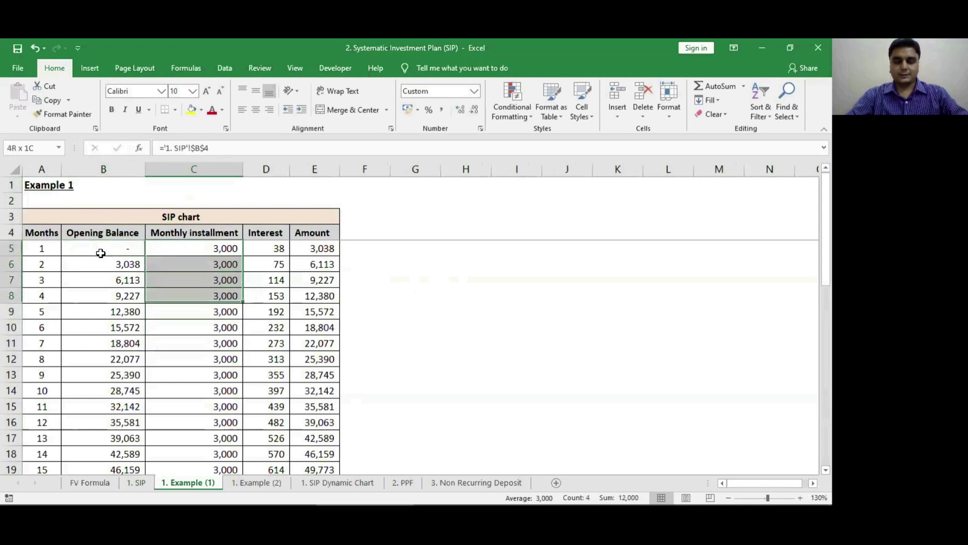
- Inspect the month 1 interest formula in D5 and the amount formula in E5 without changing them
key("Right")
key("F2")
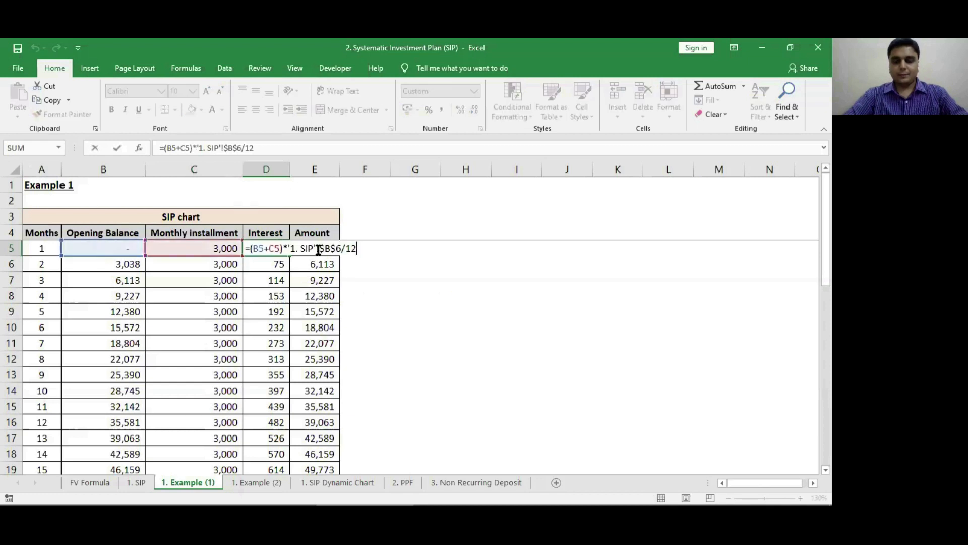
key("Escape")
key("Right")
key("F2")
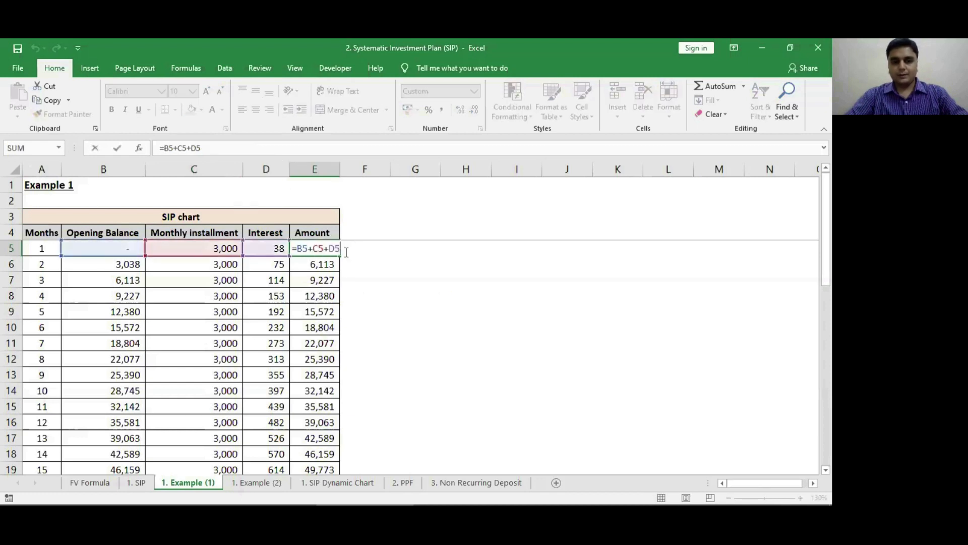
key("Escape")
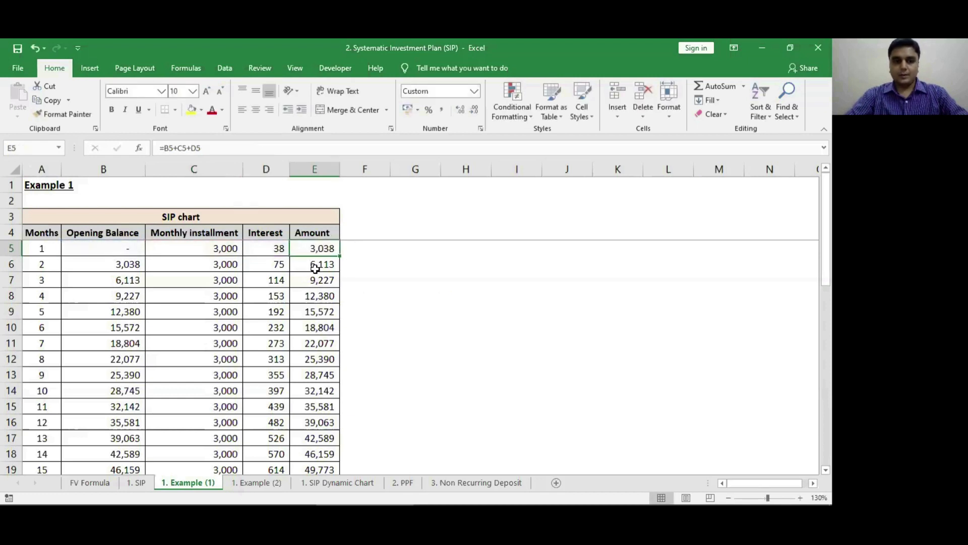
- Follow the Example 1 schedule's monthly installment column down to month 36 and check the final amount in E40
key("Down")
key("Left")
key("Left")
key("Down")
key("ctrl+Down")
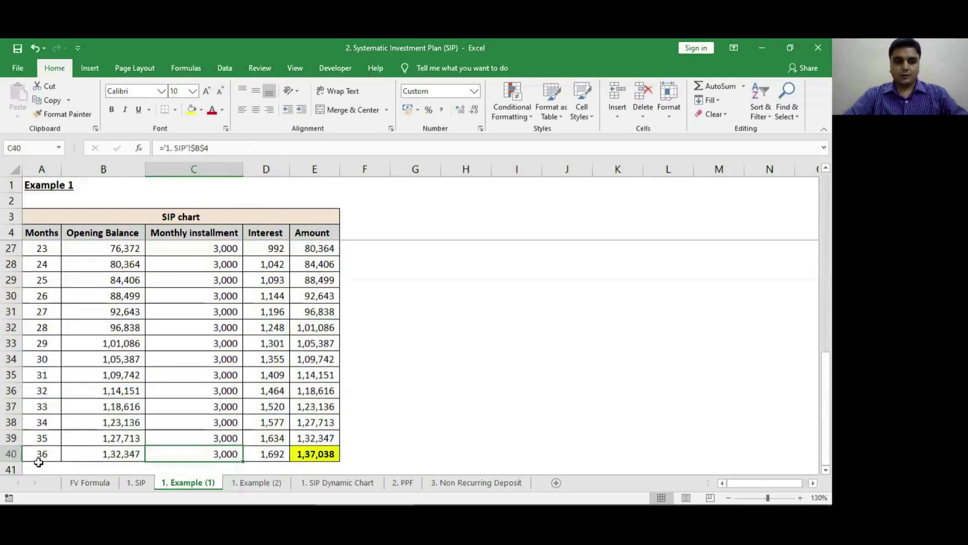
key("Right")
key("Right")
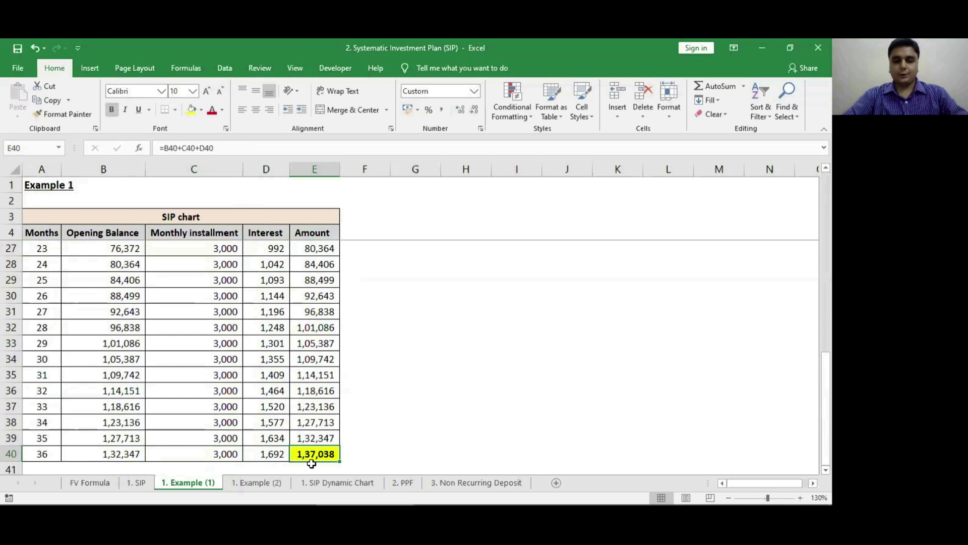
- Return to the 1. SIP sheet and read the Example 2 monthly investment in B14 and money in hand in B17
left_click(137, 482)
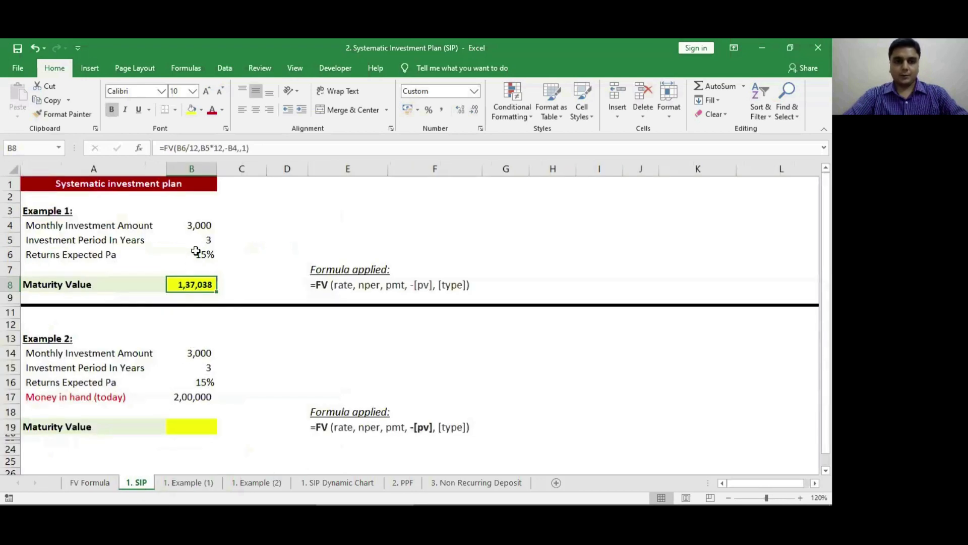
key("Down")
key("Down")
key("Down")
key("Down")
key("Down")
key("Down")
key("Down")
key("Down")
key("Down")
key("Down")
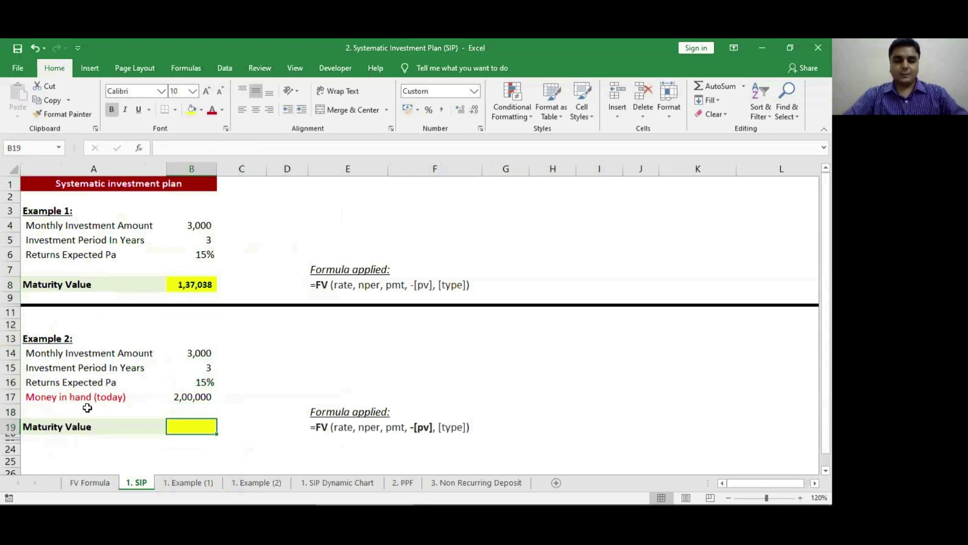
left_click(46, 398)
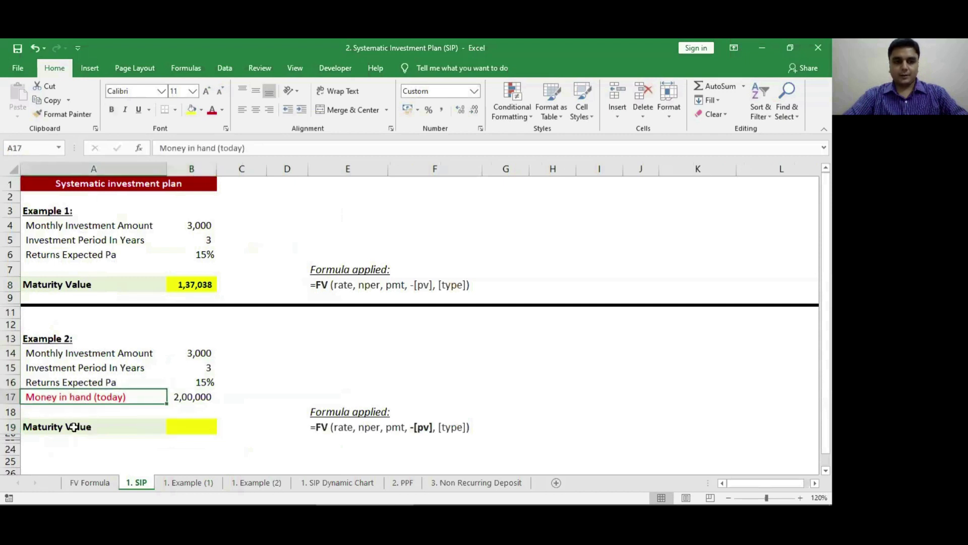
left_click(198, 400)
left_click(200, 428)
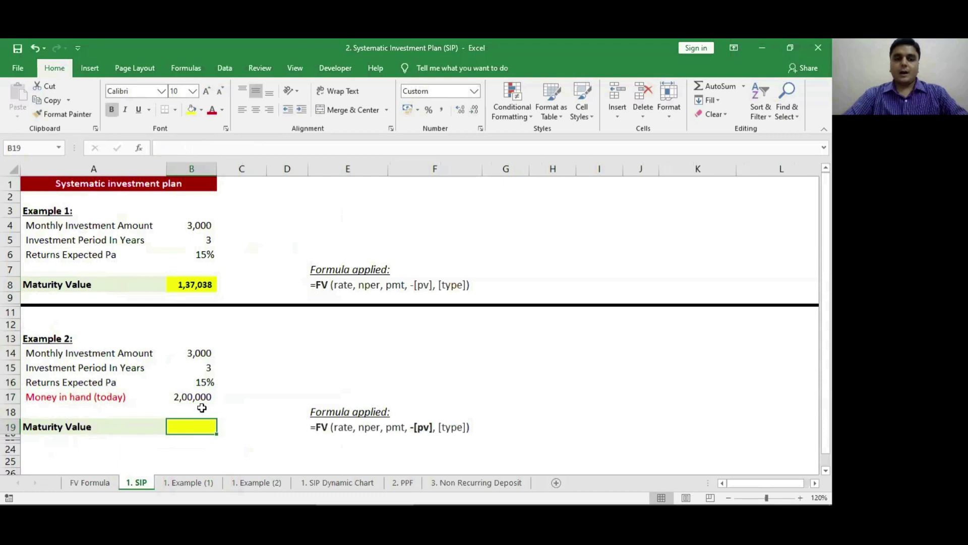
left_click(186, 356)
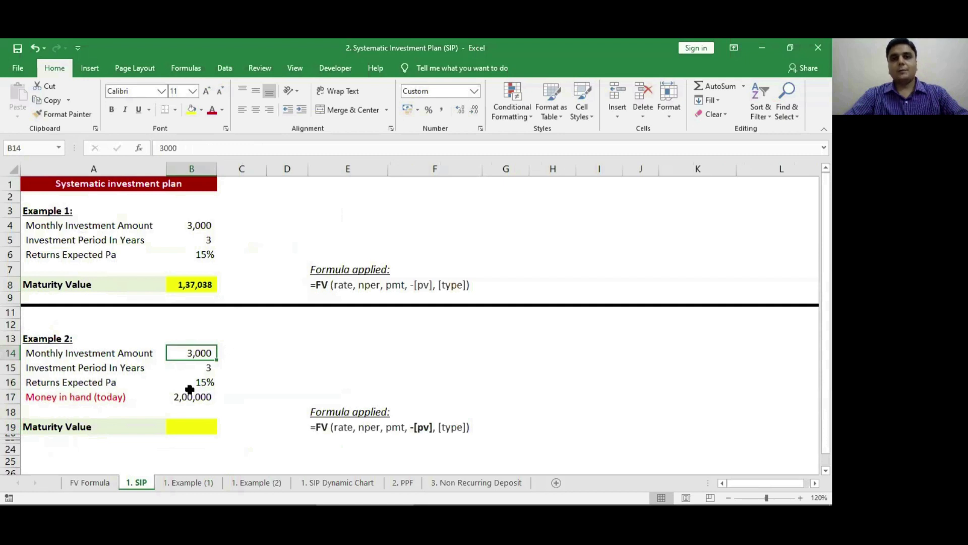
- Begin an FV formula in B19 with B16/12 as rate and B15*12 as nper
left_click(195, 427)
type("=fv")
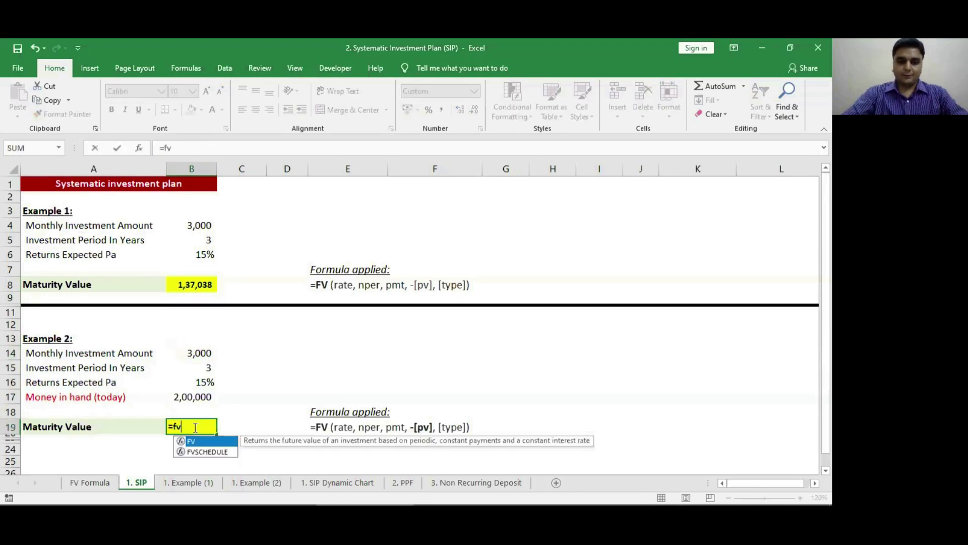
key("Tab")
left_click(192, 382)
type("/12,")
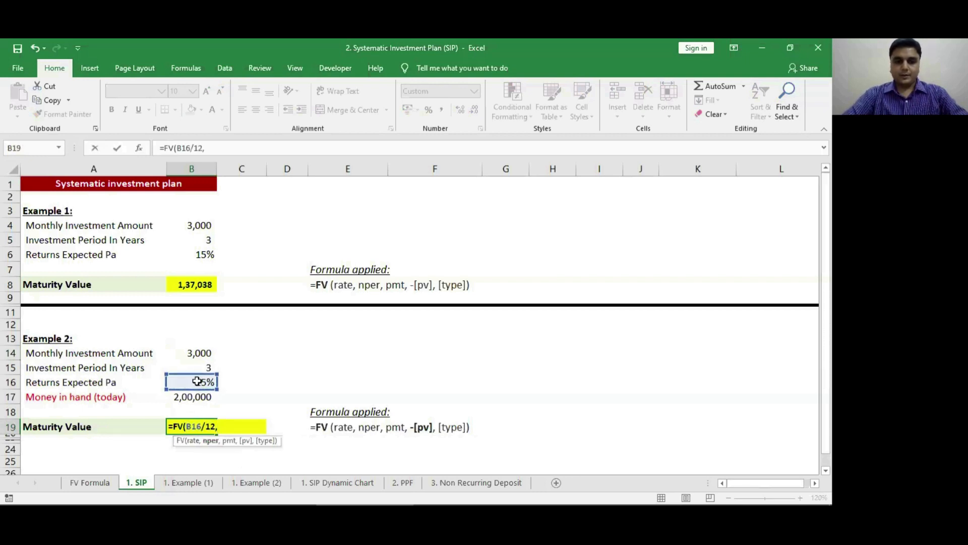
left_click(198, 366)
type("*1")
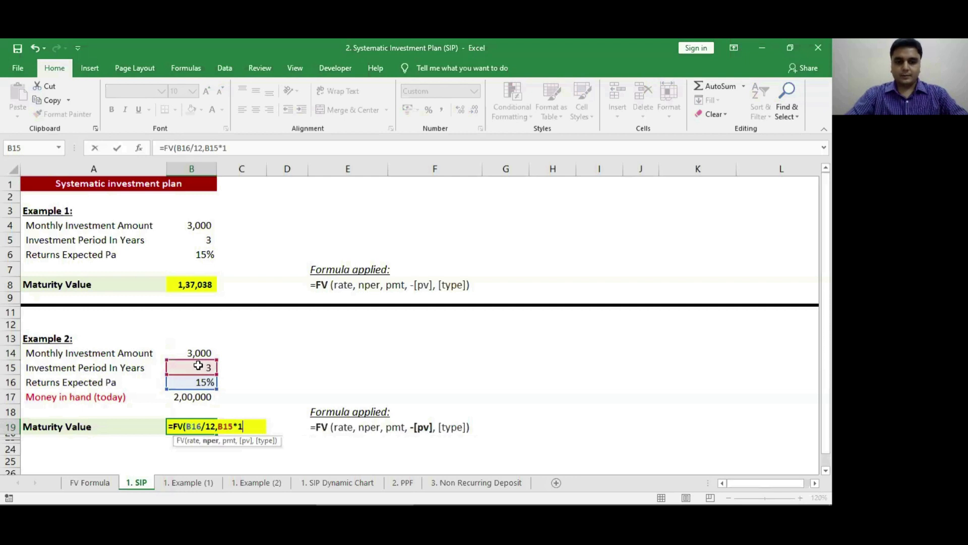
type("2,")
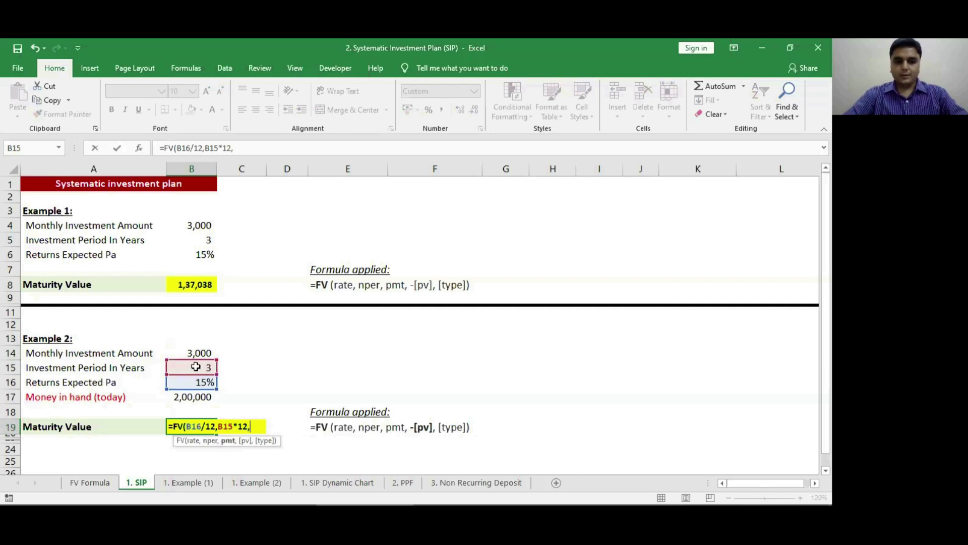
- Complete the B19 formula with -B14 as pmt, -B17 as pv and 1 as type
type("-")
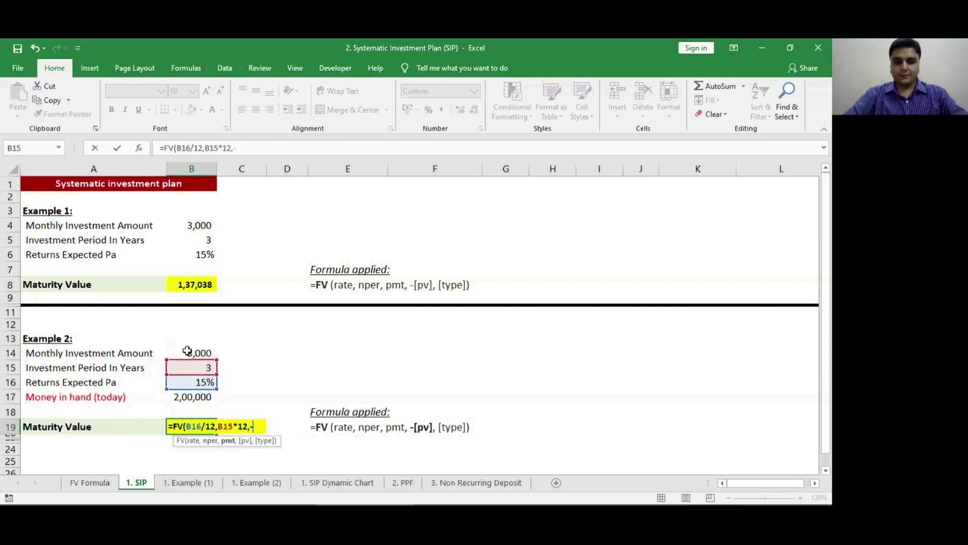
left_click(188, 352)
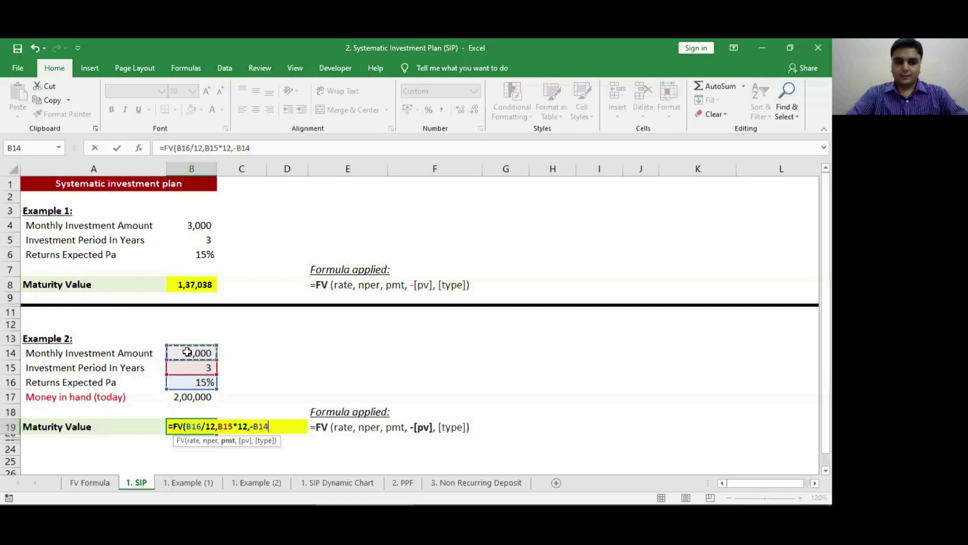
type(",")
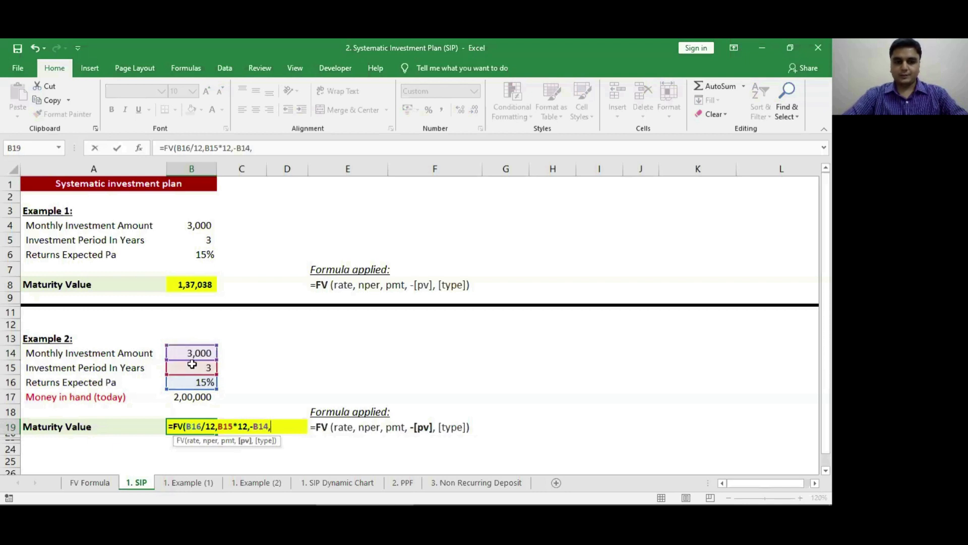
left_click(188, 398)
type(",")
key("Down")
type("1")
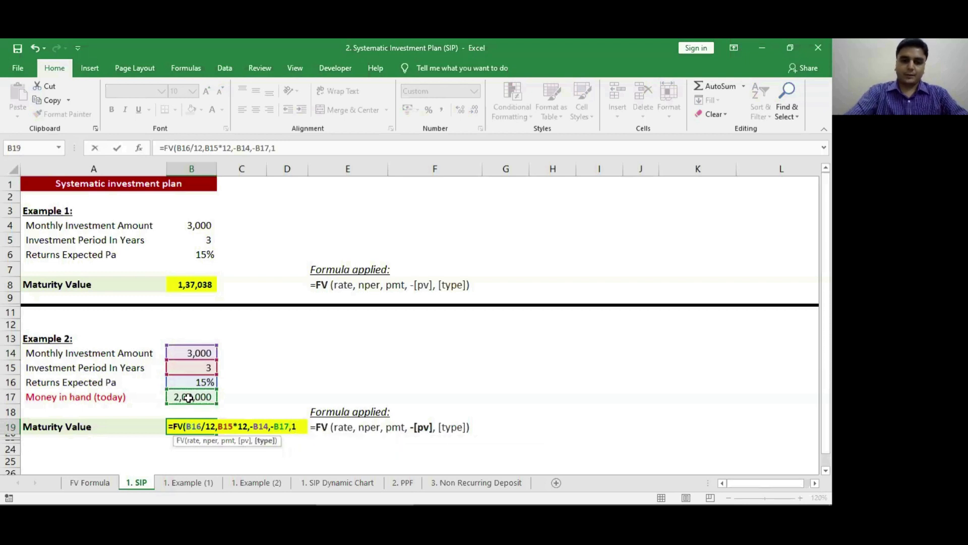
type(")")
key("Return")
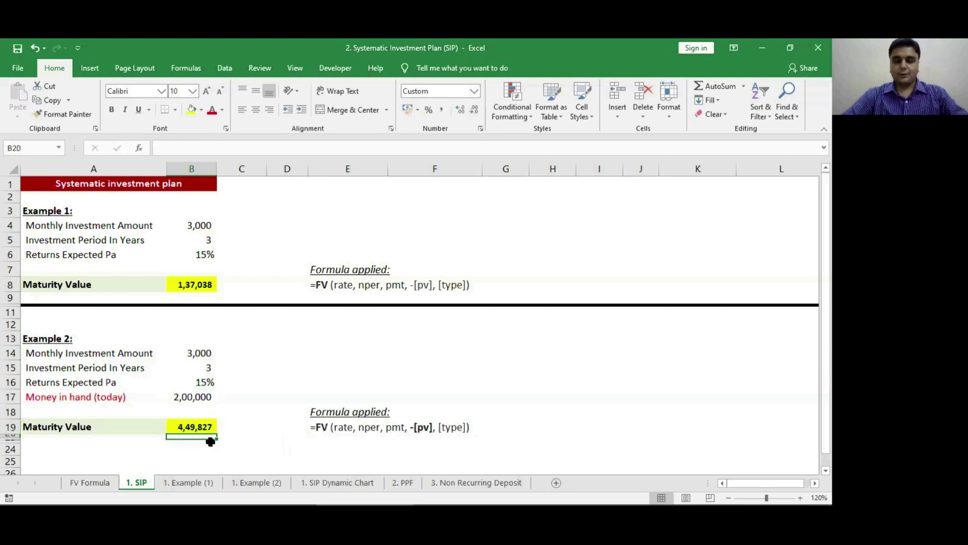
- Open the 1. Example (2) sheet and examine the first months' monthly installments starting from C5
key("Up")
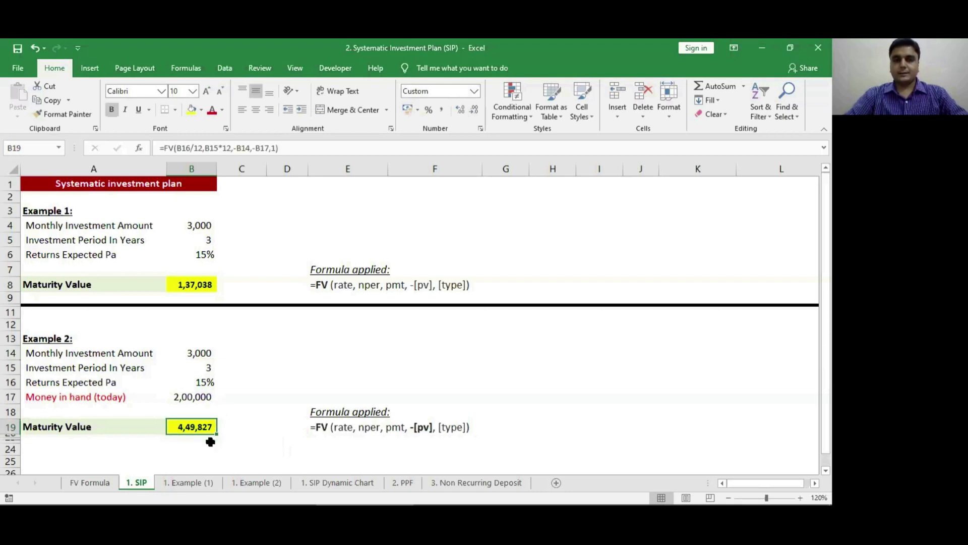
left_click(232, 484)
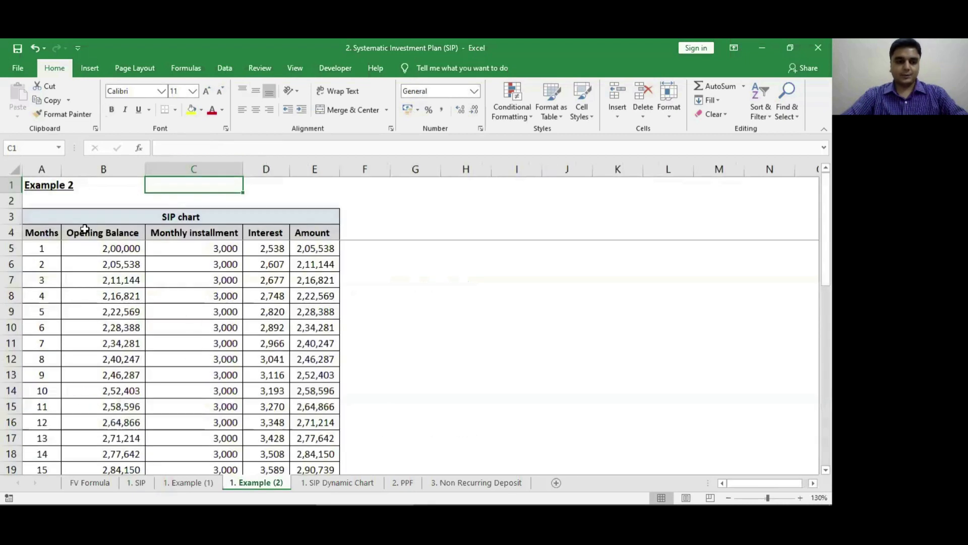
left_click(48, 249)
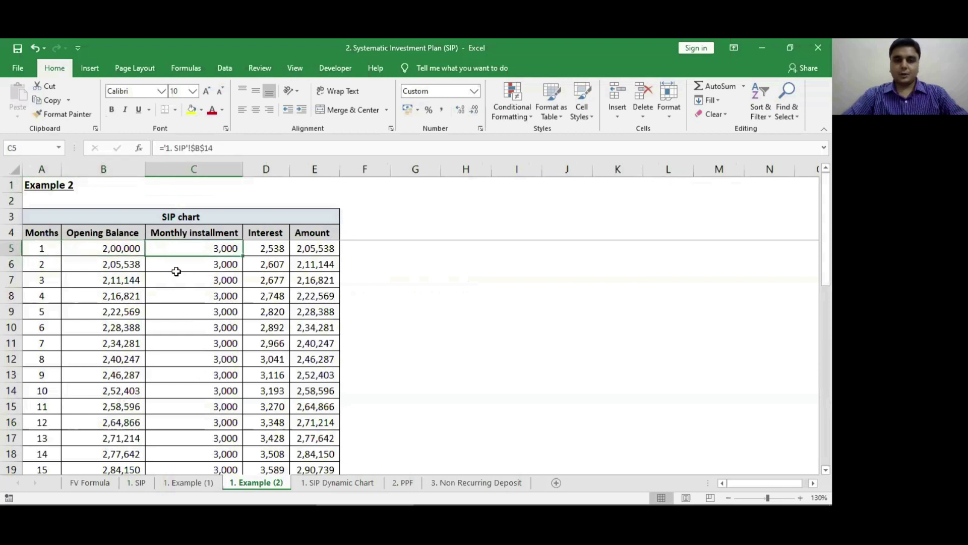
key("shift+Down")
key("shift+Down")
key("shift+Down")
key("shift+Down")
key("shift+Down")
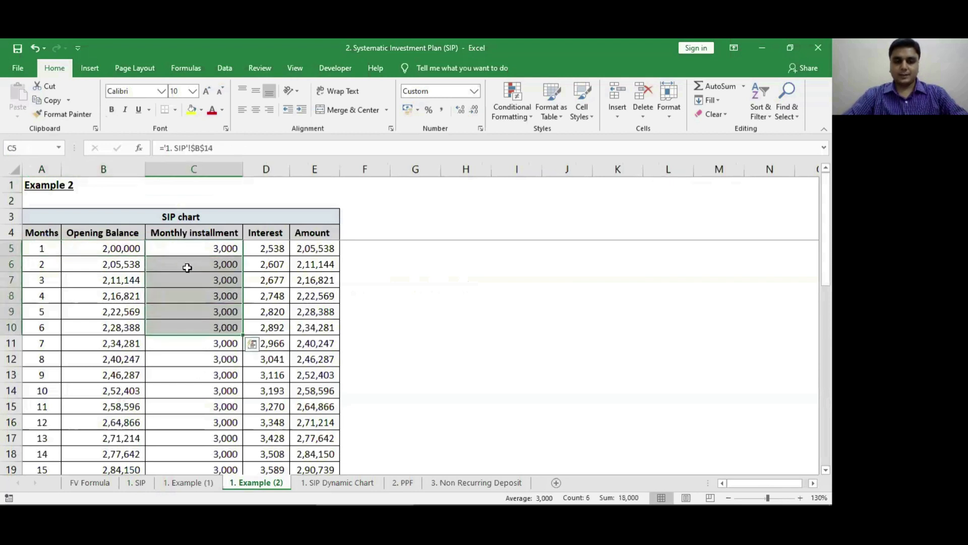
- Inspect the month 1 interest formula in D5, follow the column down to month 36, and return to the 1. SIP sheet
left_click(263, 252)
key("F2")
key("Escape")
key("Down")
key("Down")
key("Down")
key("ctrl+Down")
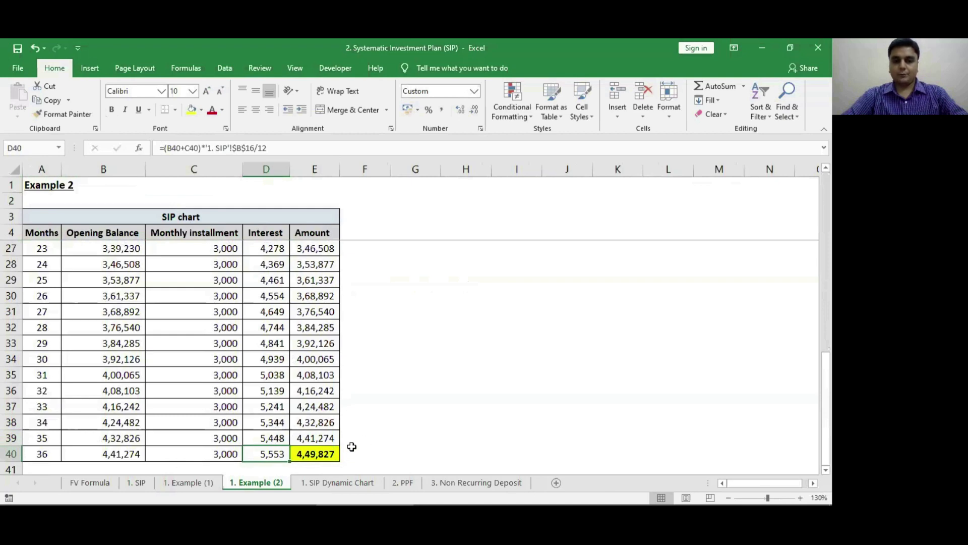
key("ctrl+Page_Up")
key("ctrl+Page_Up")
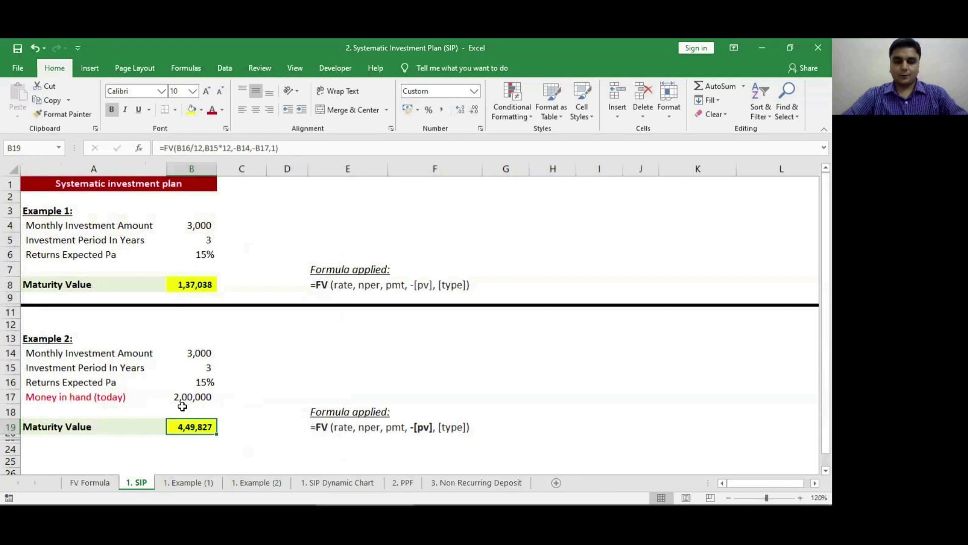
- Open the 1. SIP Dynamic Chart sheet and review the number of years across B7:F7
key("ctrl+Page_Down")
key("ctrl+Page_Down")
key("ctrl+Page_Down")
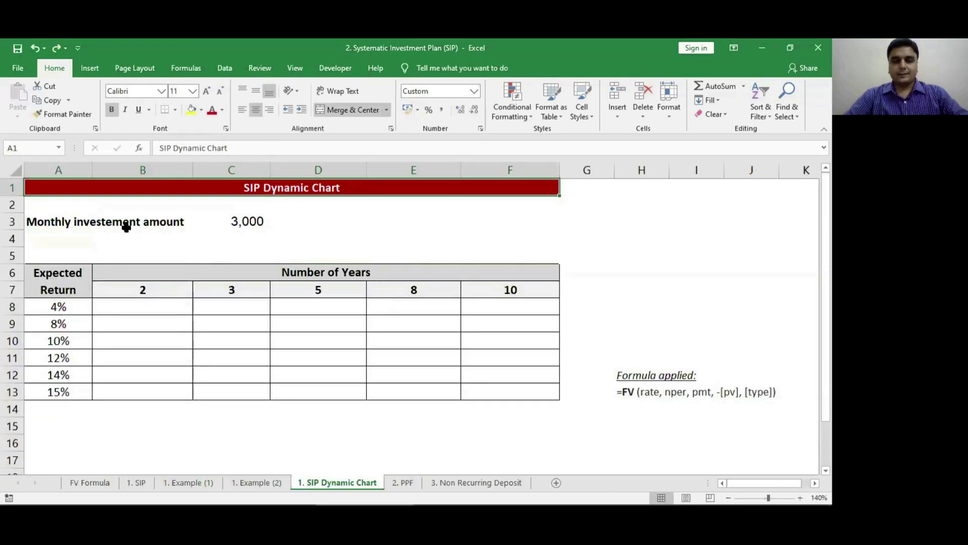
key("Down")
key("Down")
key("Down")
key("Down")
key("Down")
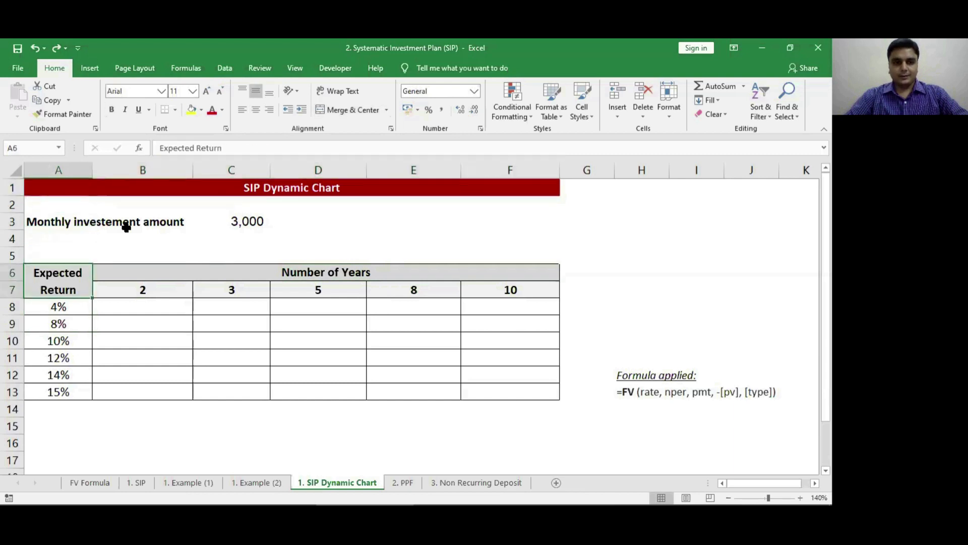
key("Right")
key("Down")
key("shift+Right")
key("shift+Right")
key("shift+Right")
key("shift+Right")
key("shift+Right")
key("shift+Right")
key("shift+Right")
key("shift+Right")
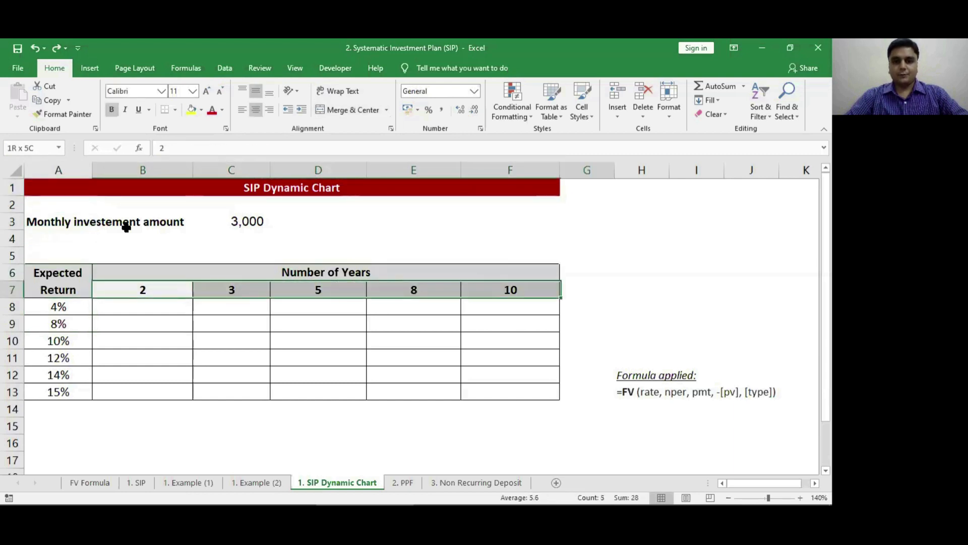
- Review the expected return rates listed in the chart's first column from A8 down
key("Left")
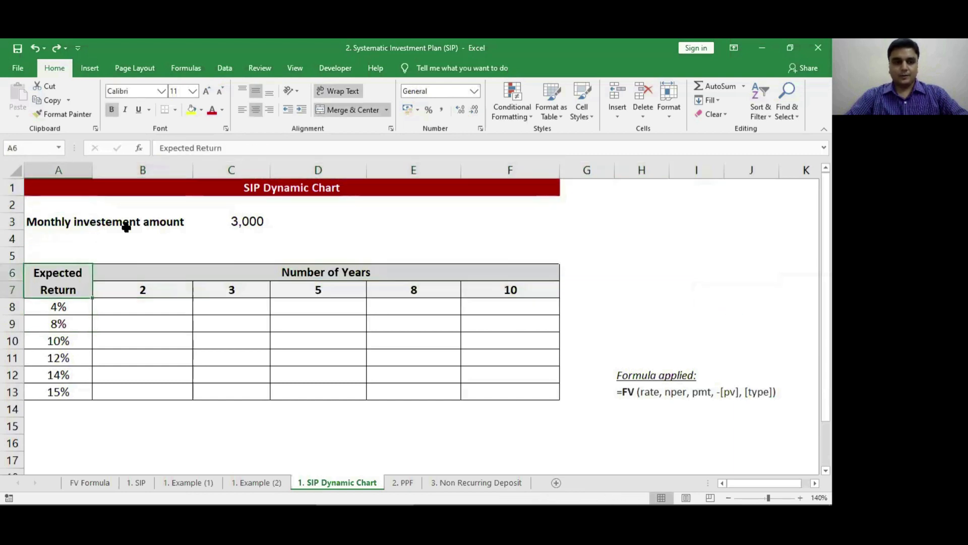
key("Down")
key("shift+Down")
key("shift+Down")
key("shift+Down")
key("shift+Down")
key("shift+Down")
key("shift+Down")
key("shift+Down")
key("shift+Down")
key("shift+Down")
key("shift+Down")
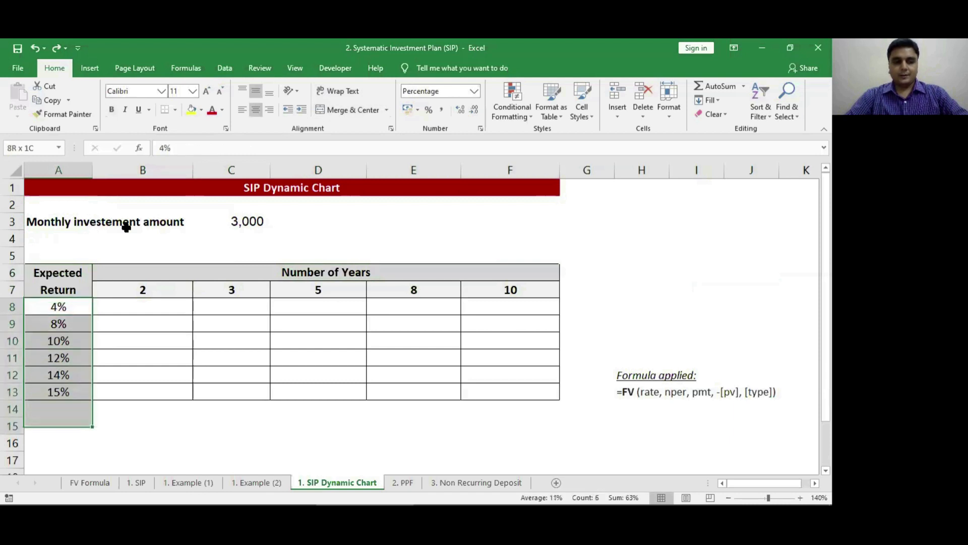
- Begin an FV formula in B8 with A8/12 as rate and B7*12 as nper
key("Right")
key("shift+Down")
key("shift+Up")
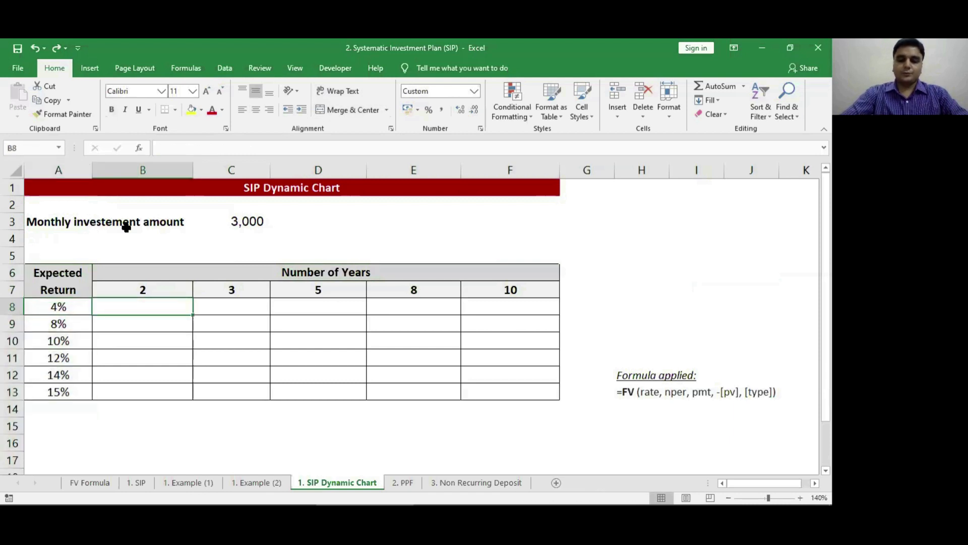
type("=FV(")
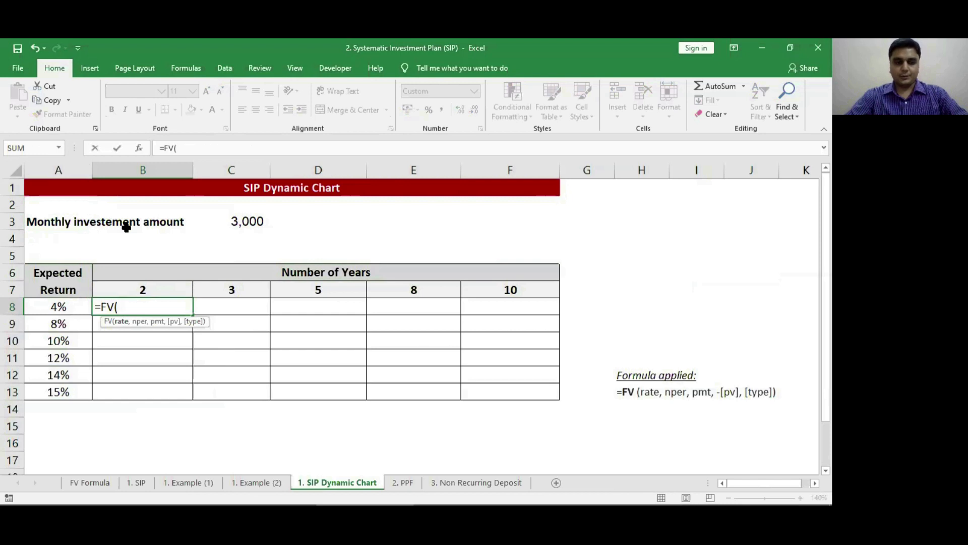
key("Left")
type("/12,")
key("Up")
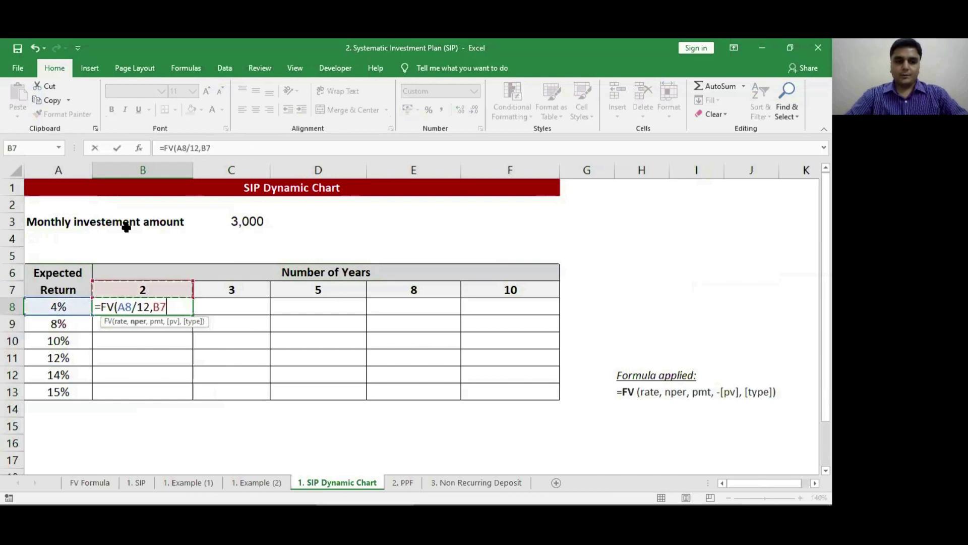
type("*12,")
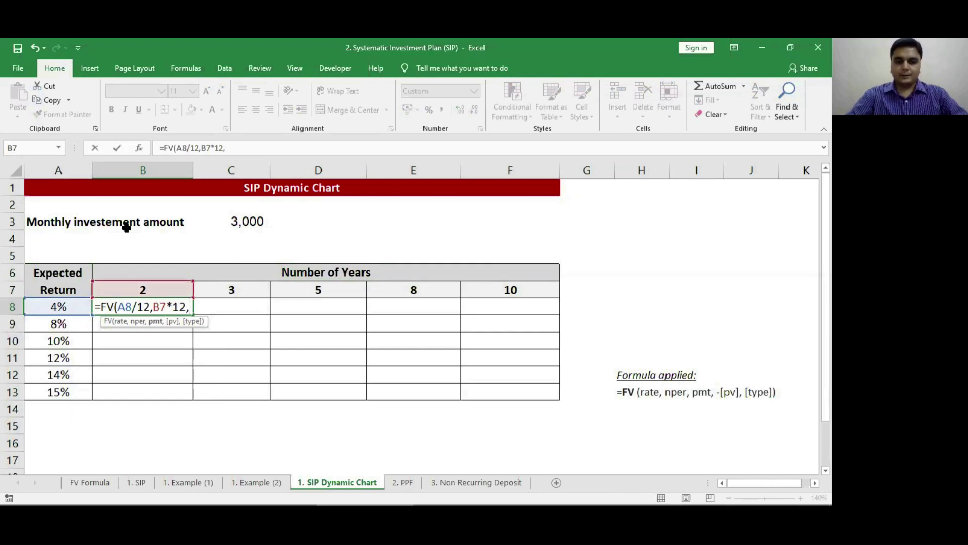
- Complete the B8 formula with -C3 as pmt, an empty pv and 1 as type
type("-")
key("Up")
key("Up")
key("Up")
key("Up")
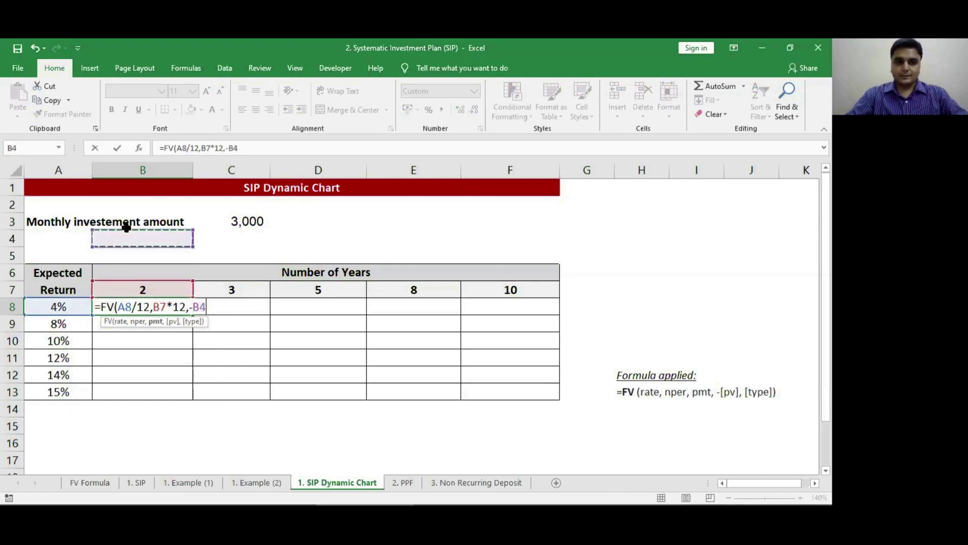
key("Right")
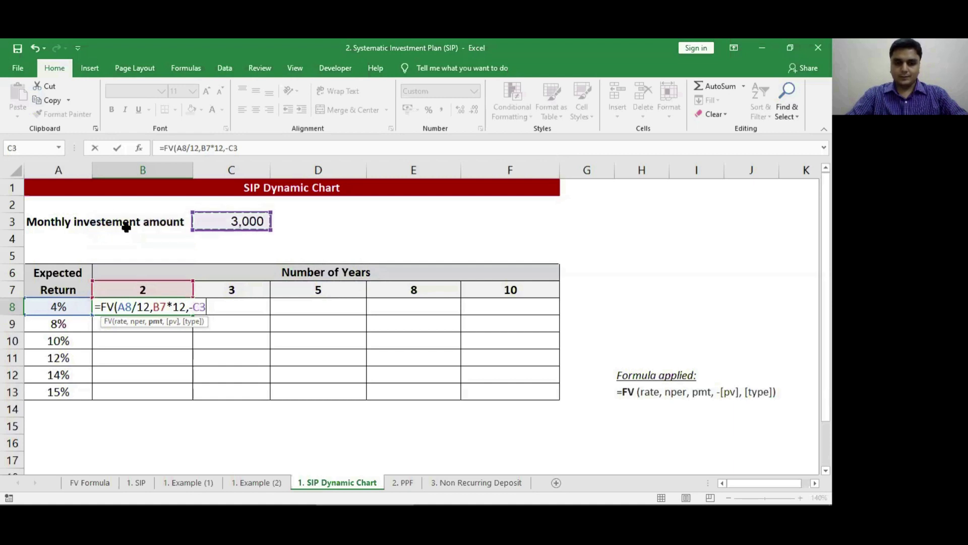
type(",")
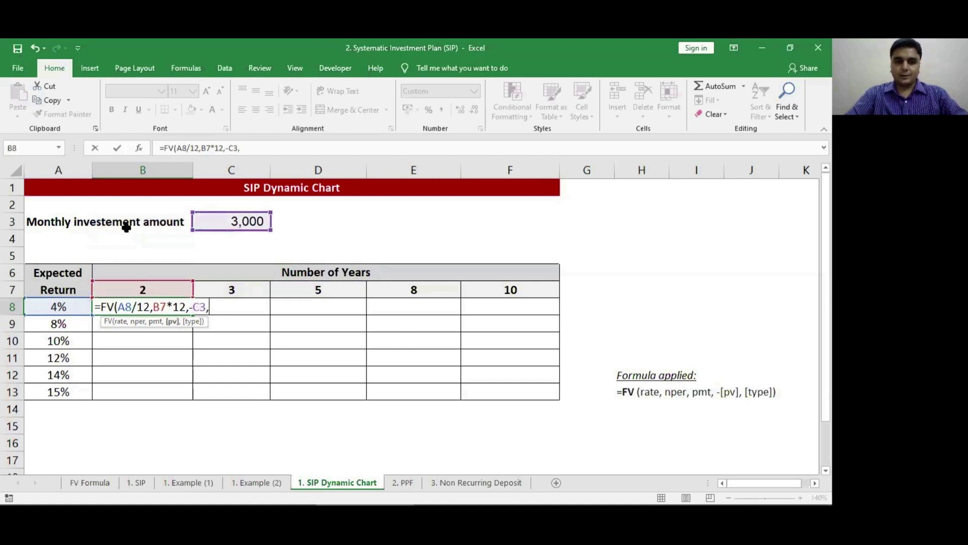
type(",")
key("Down")
key("Tab")
type(")")
key("Return")
- Reopen the B8 formula and lock the rate reference's column as $A8
key("Up")
key("F2")
key("Left")
key("Left")
key("Left")
key("Left")
key("Left")
key("Left")
key("Left")
key("Left")
key("Left")
key("Left")
key("Left")
key("Left")
key("Left")
key("Left")
key("Left")
key("Left")
key("Left")
key("Left")
key("Left")
key("Right")
key("F4")
key("F4")
key("F4")
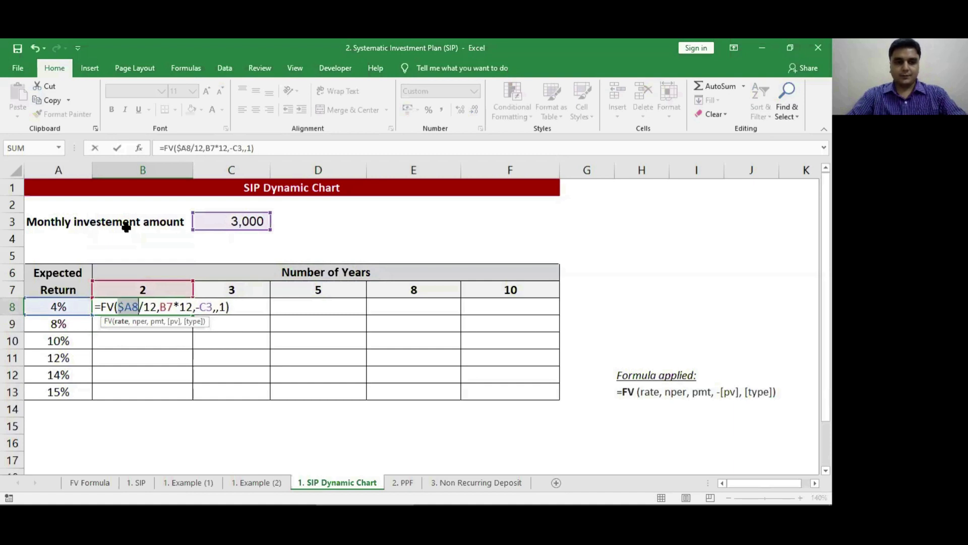
- Lock the row of the number of years reference in the B8 formula as B$7
key("Right")
key("Right")
key("Right")
key("Right")
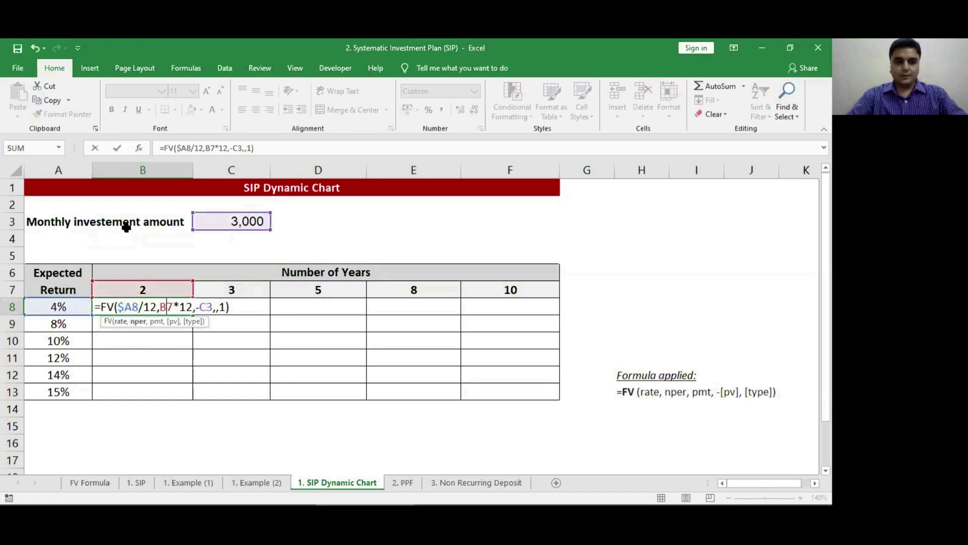
key("F4")
key("F4")
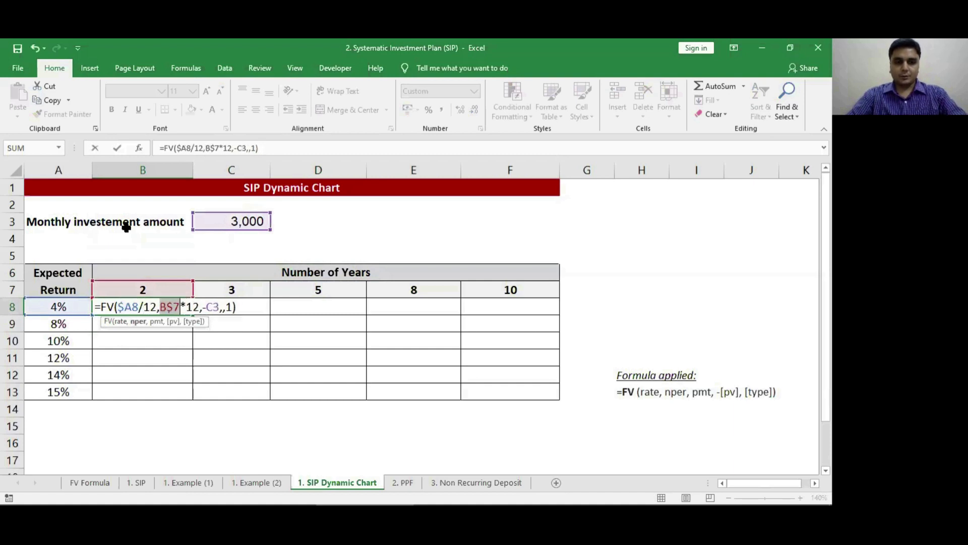
- Make the monthly investment reference in the B8 formula absolute as $C$3 and commit the formula
key("Right")
key("Right")
key("Right")
key("Right")
key("Right")
key("F4")
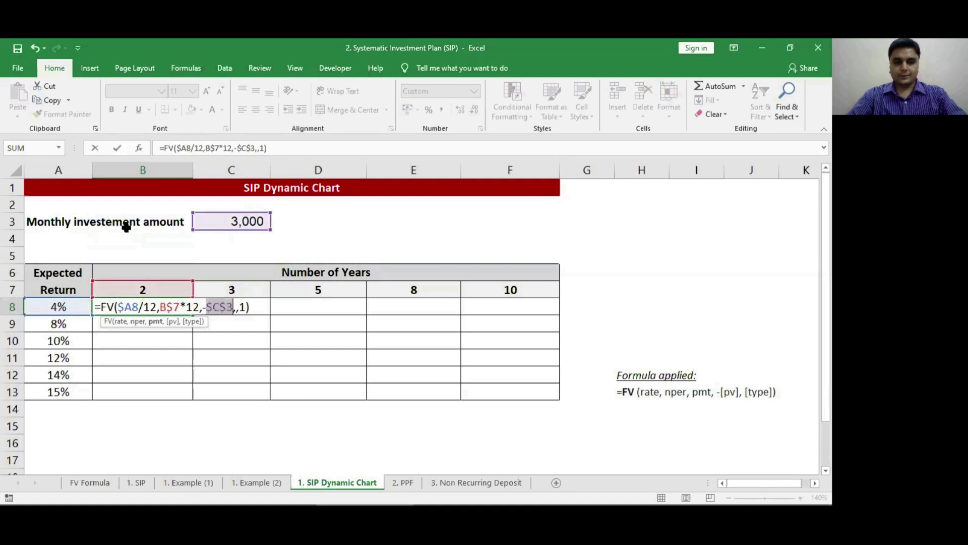
key("Return")
- Copy the B8 formula into the whole chart range B8:F13
key("Up")
key("ctrl+c")
key("Down")
key("Down")
key("Down")
key("Down")
key("Down")
key("shift+Up")
key("shift+Up")
key("shift+Up")
key("shift+Up")
key("shift+Up")
key("shift+Right")
key("shift+Right")
key("shift+Right")
key("shift+Right")
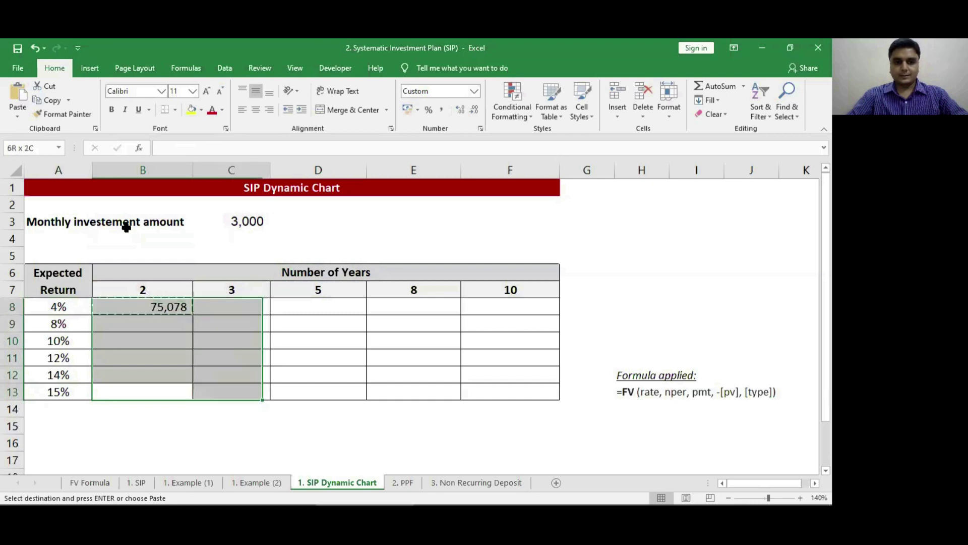
key("ctrl+v")
key("Down")
key("Up")
key("Up")
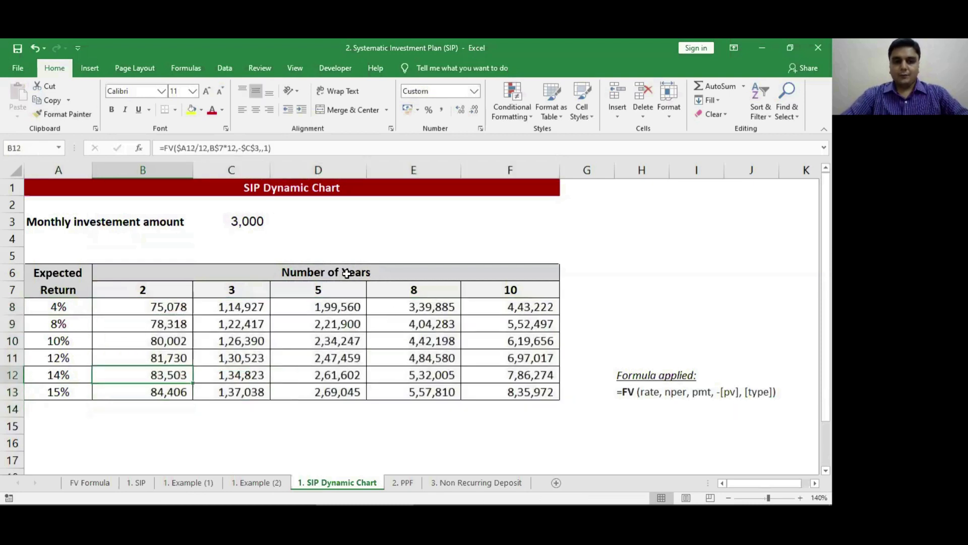
- Check the 5-year maturity values for the 4% and 15% expected returns in D8 and D13
left_click(338, 285)
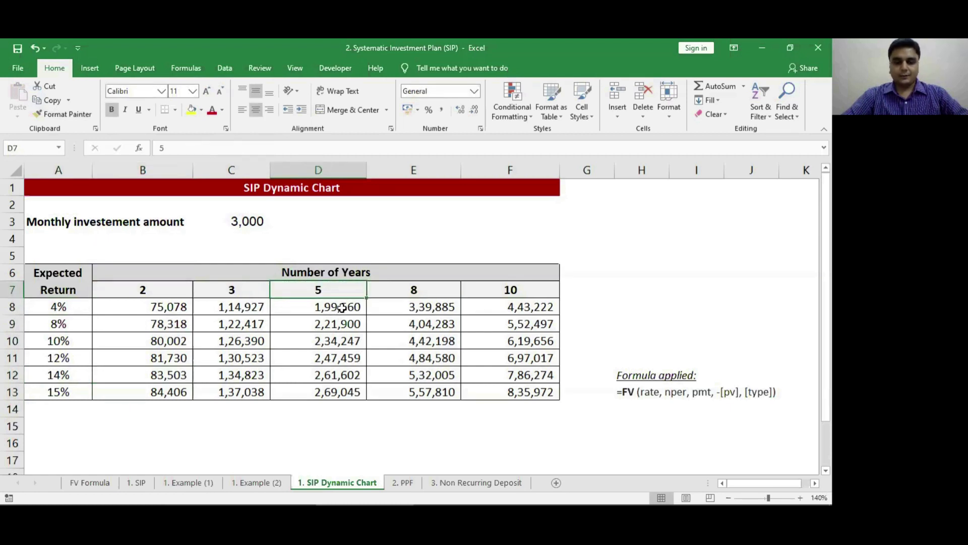
left_click(308, 306)
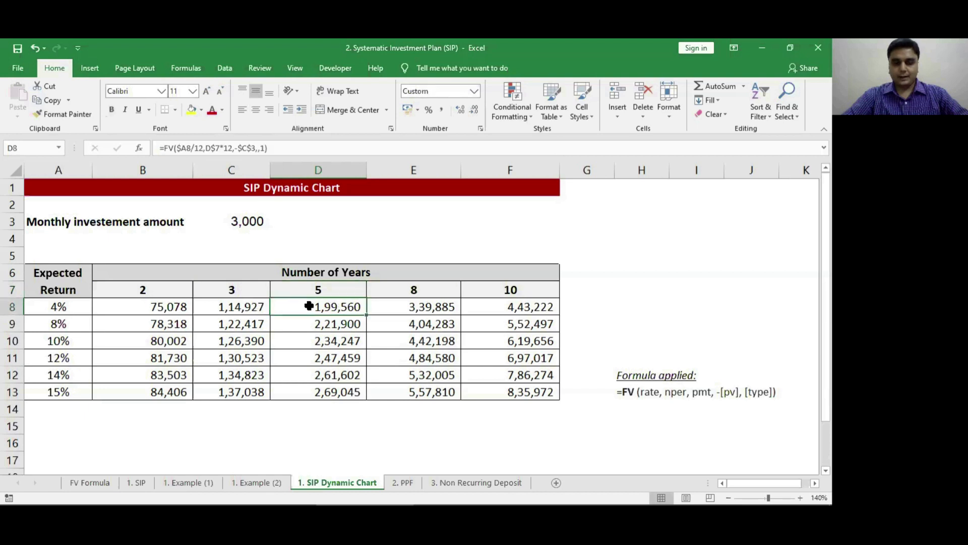
left_click(312, 392)
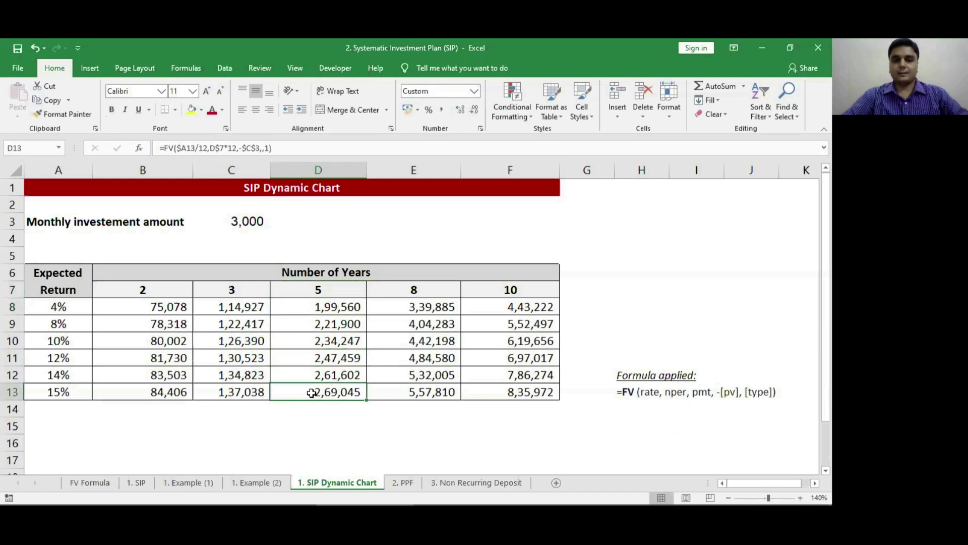
- Open the 2. PPF sheet and enter 150000 as the contribution per annum in C3
key("ctrl+Page_Down")
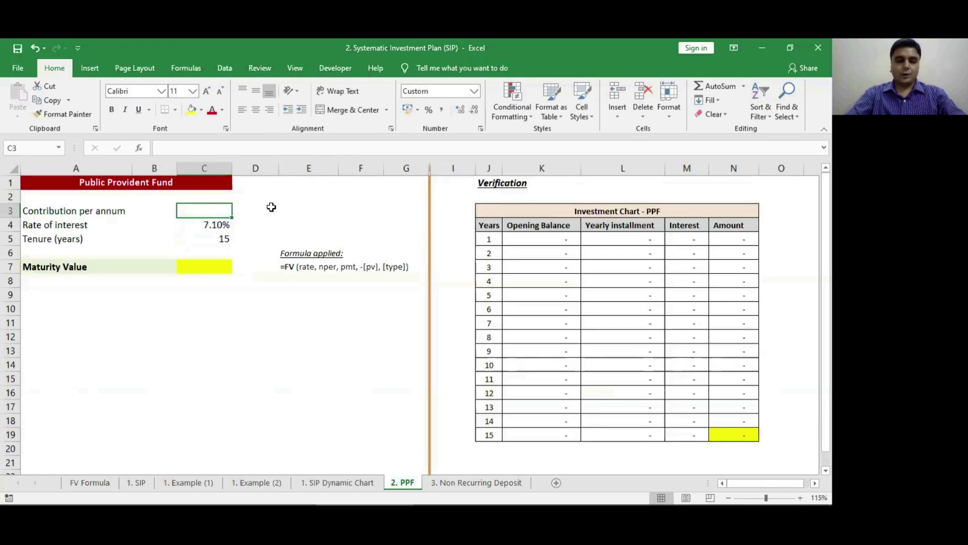
type("15000")
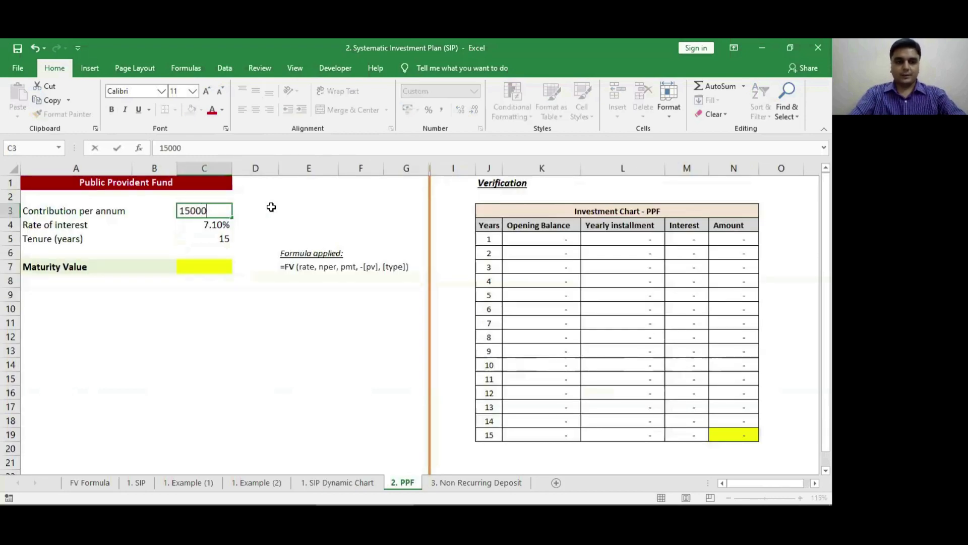
key("Return")
key("Left")
key("Left")
key("Right")
key("Right")
key("Down")
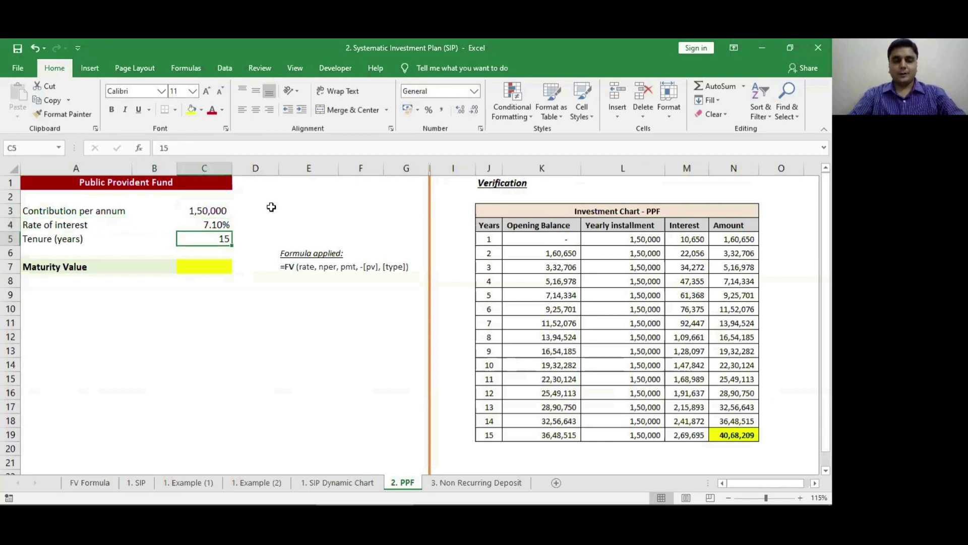
- Start an FV formula in the maturity value cell C7 with C4 as the rate and C5 as the number of periods
key("Down")
key("Down")
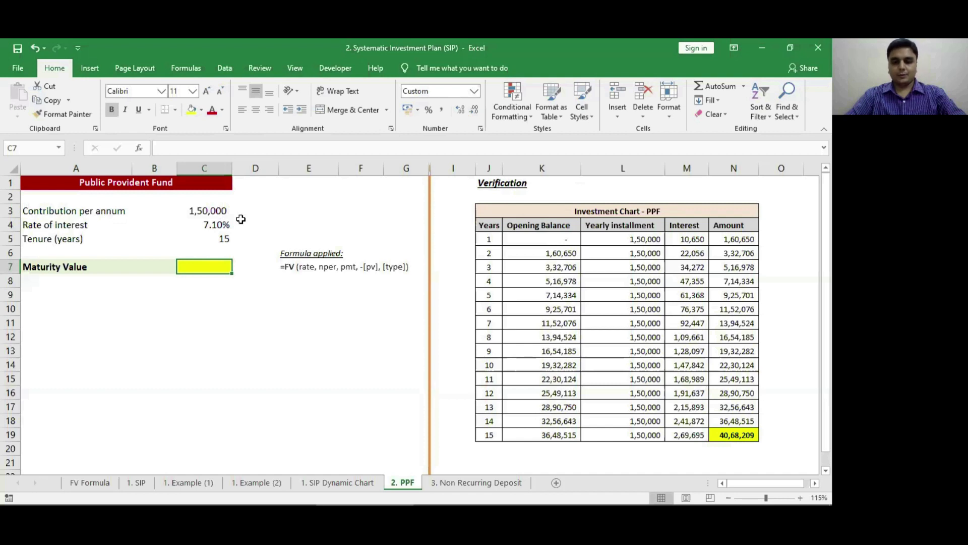
type("=FV(")
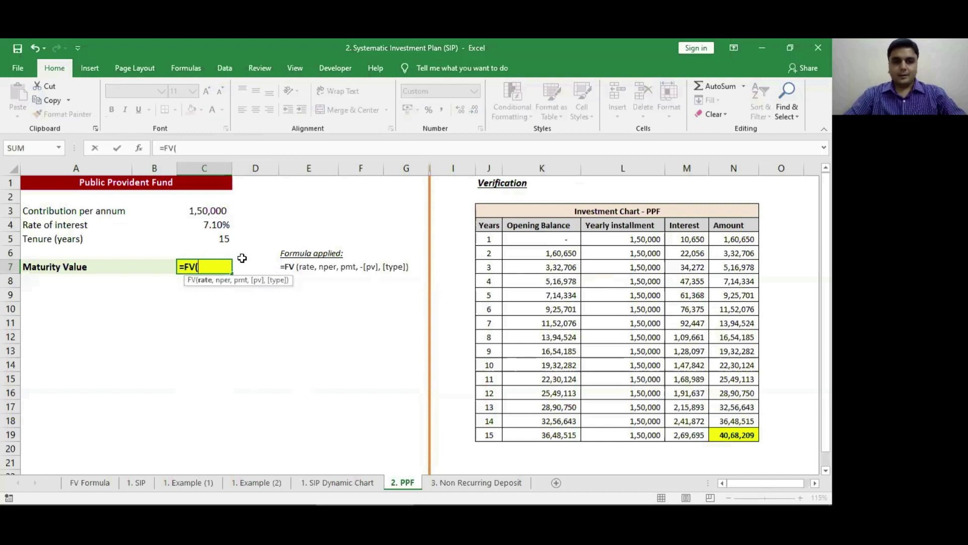
left_click(215, 223)
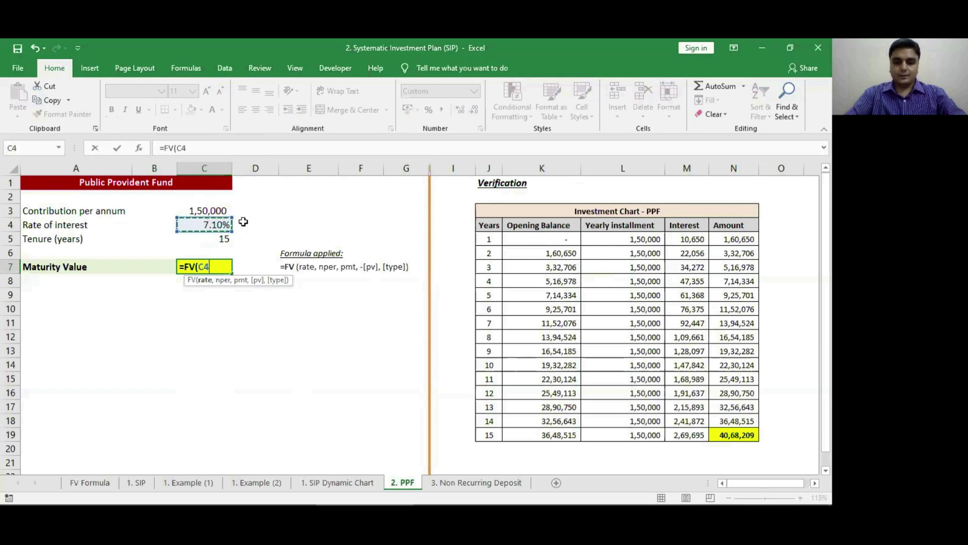
type(",")
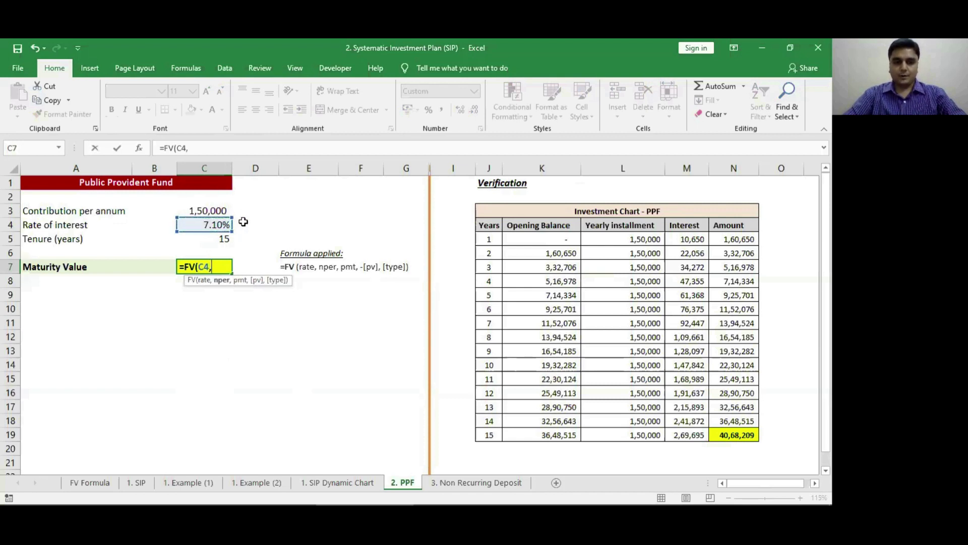
left_click(210, 239)
type(",")
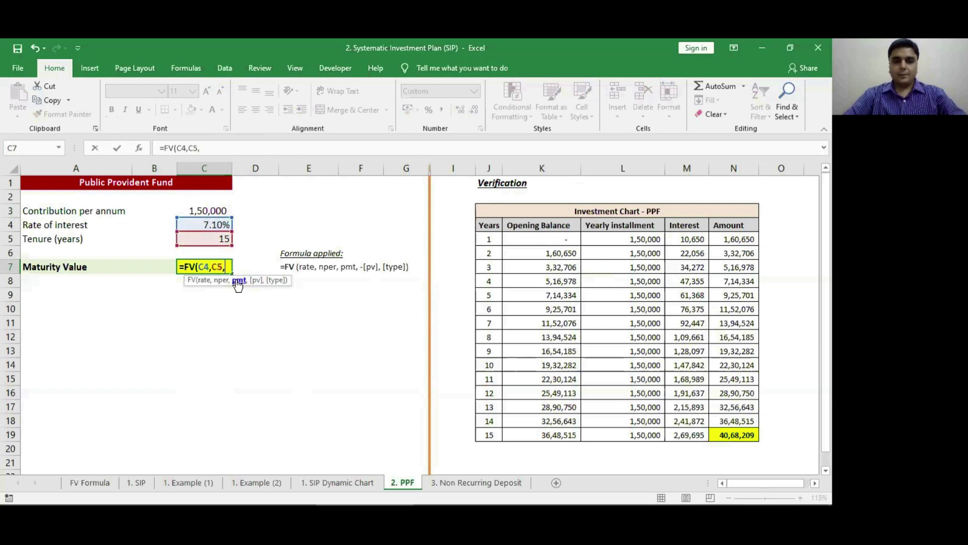
- Complete the C7 formula with -C3 as the payment, no present value and type 1 for beginning of the period
left_click(206, 206)
left_click(226, 266)
type("-C3")
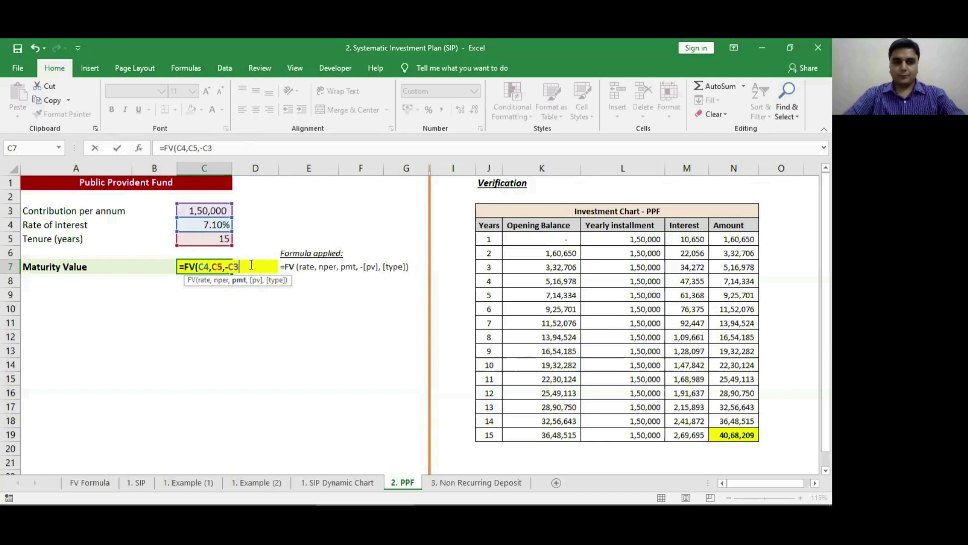
type(",,")
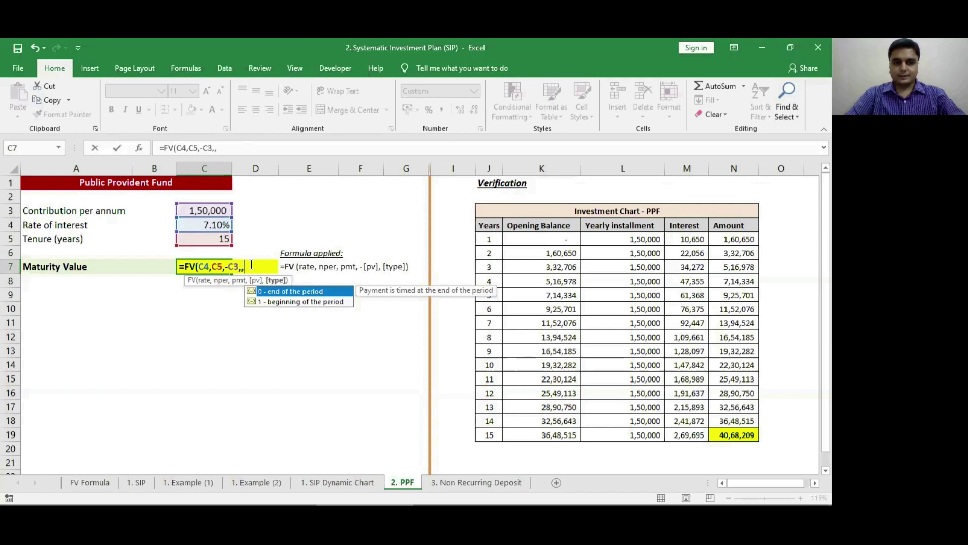
key("Down")
key("Tab")
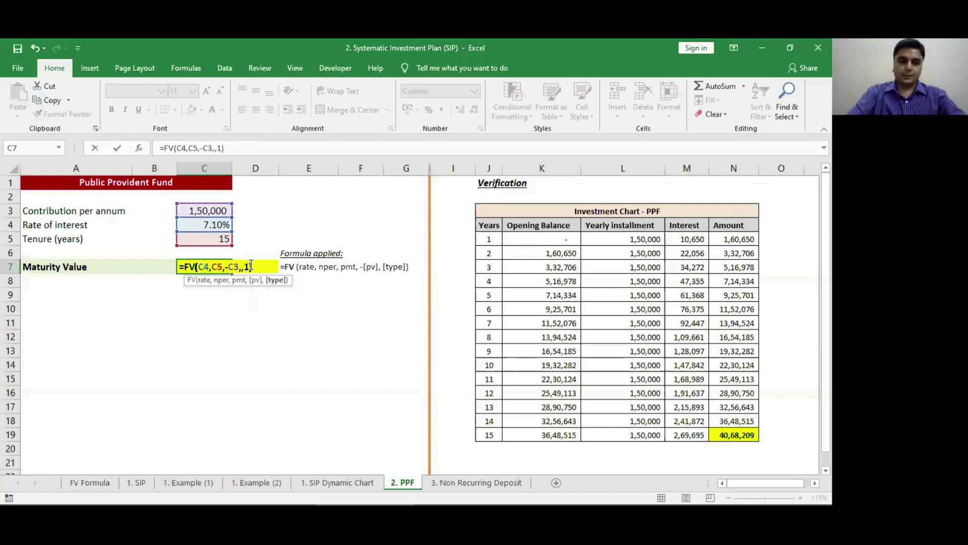
type(")")
key("Return")
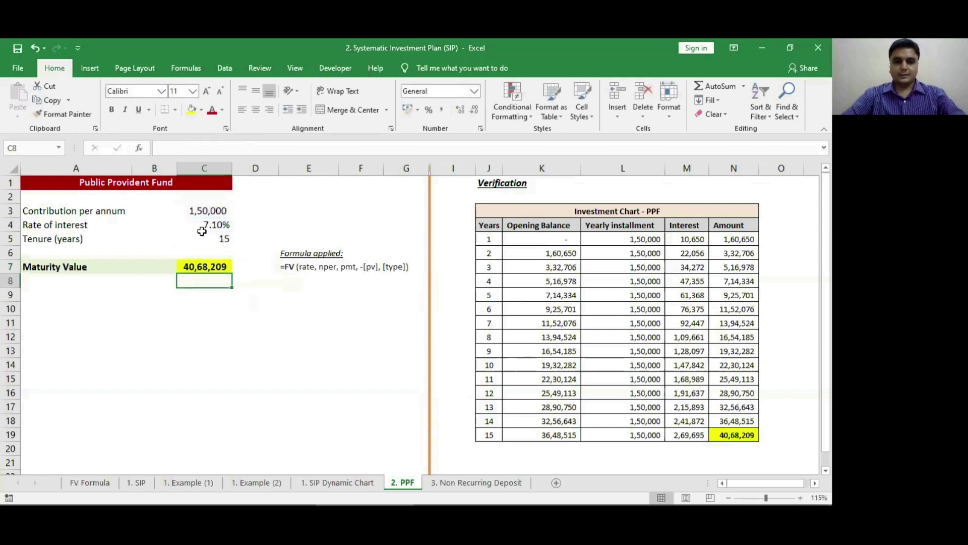
- Review the C7 maturity formula and the first-year opening balance, installment, interest and amount formulas in the PPF investment chart
left_click(193, 259)
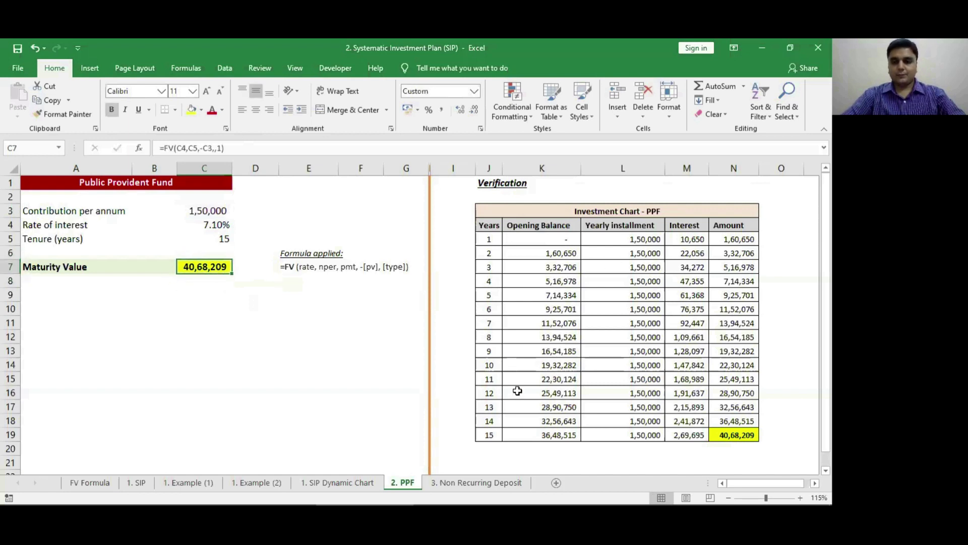
left_click(568, 239)
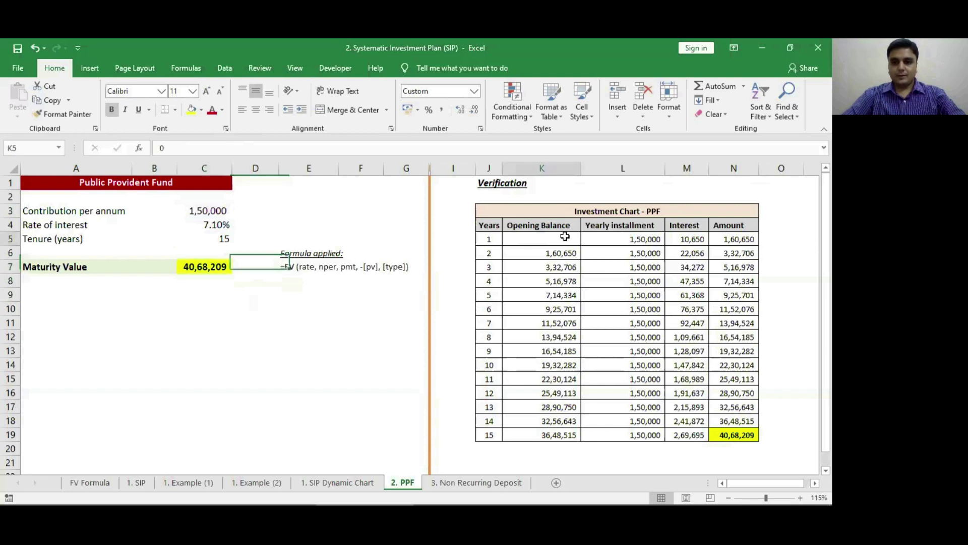
left_click(619, 238)
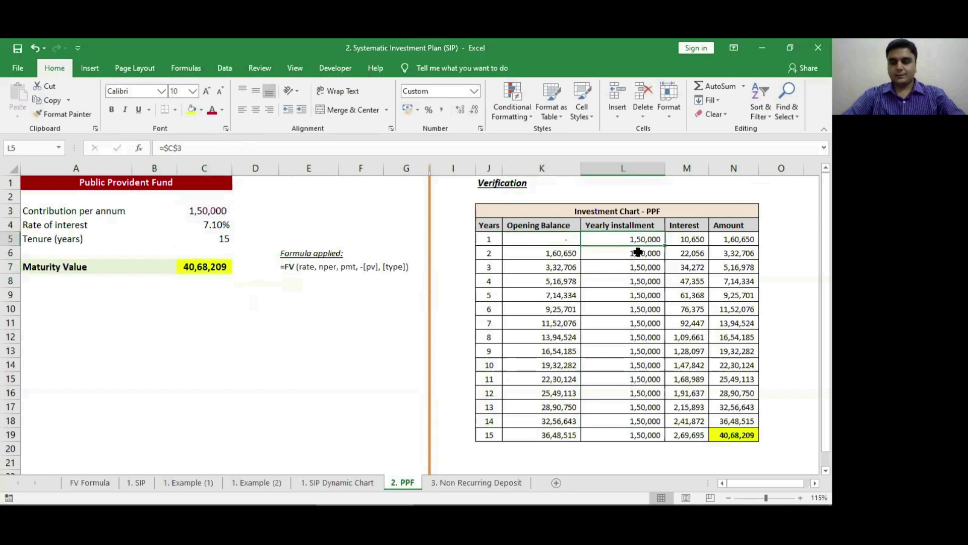
double_click(693, 239)
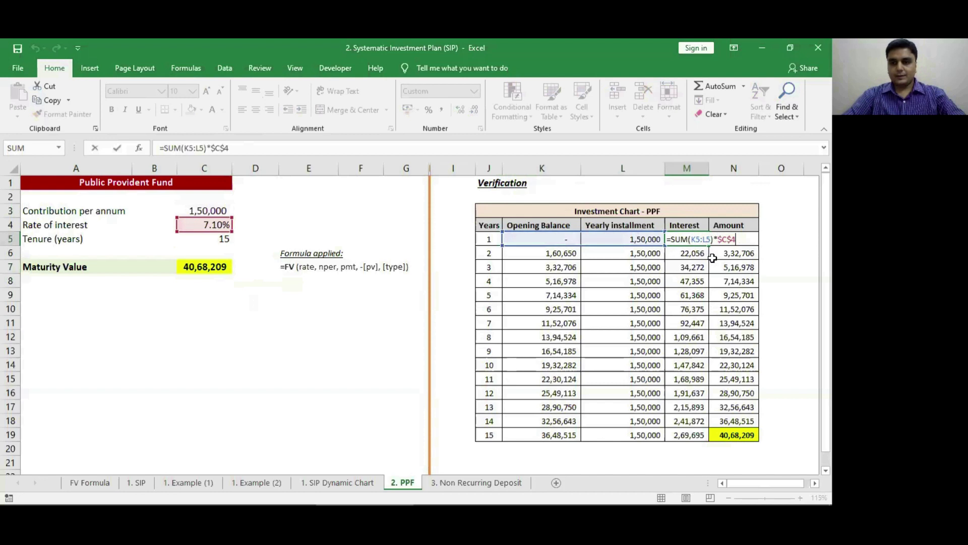
key("Escape")
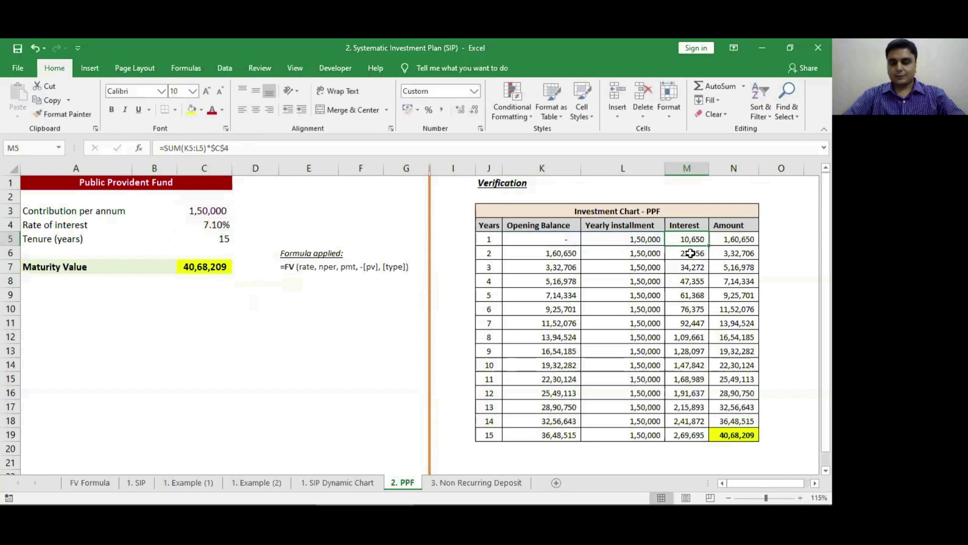
double_click(722, 242)
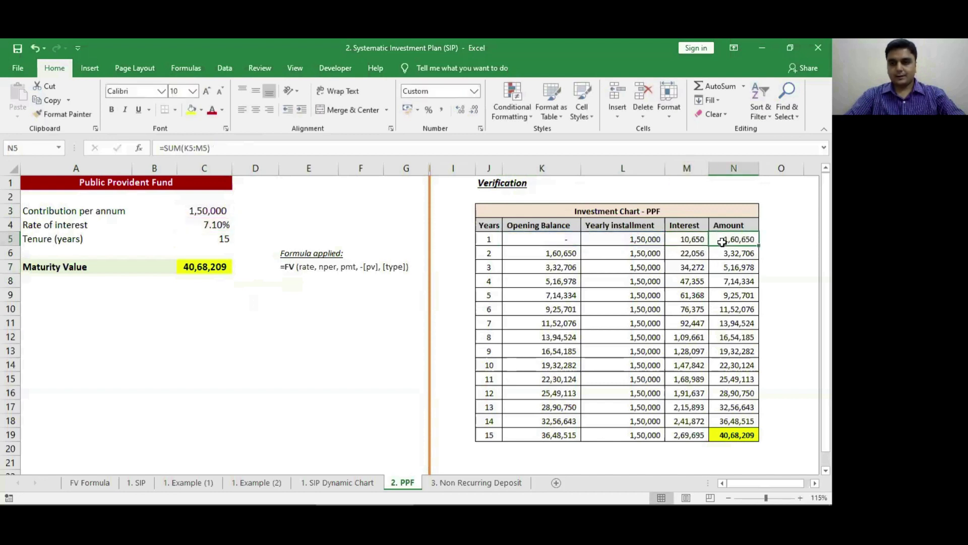
key("Escape")
- Follow the PPF investment chart down to the year 15 amount in N19 and compare it with the maturity value
key("Left")
key("ctrl+Down")
key("Left")
key("Left")
key("Down")
left_click(724, 434)
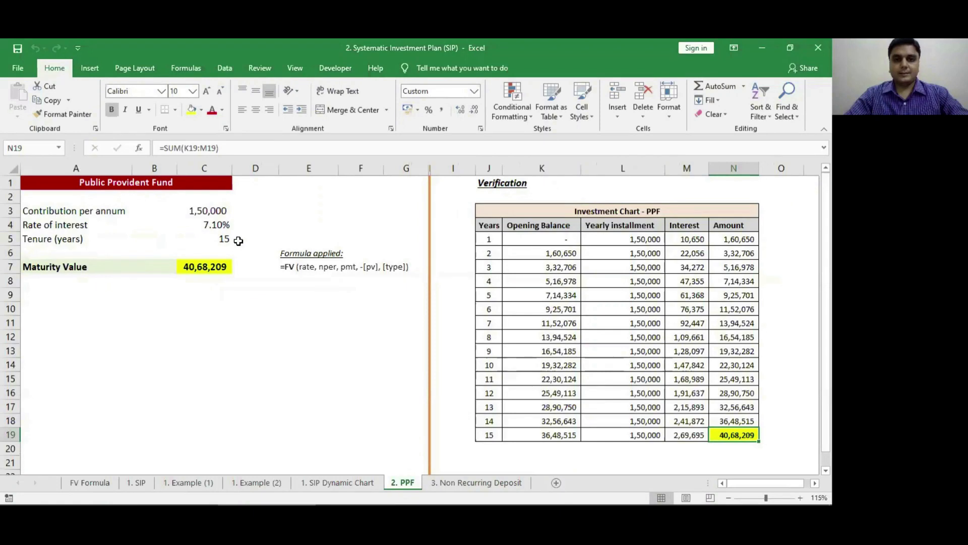
- Open the 3. Non Recurring Deposit sheet and review the initial investment, rate of interest and tenure in B4:B6
key("ctrl+Page_Down")
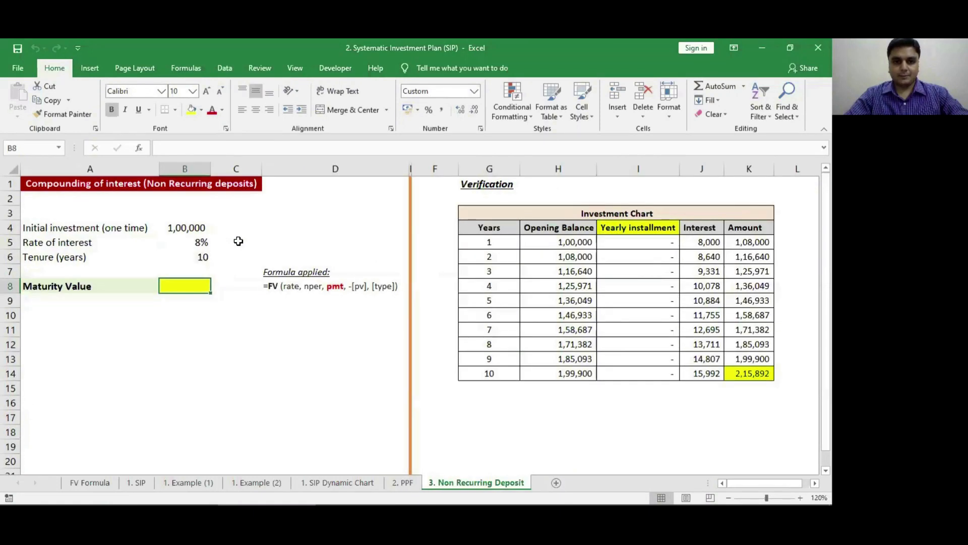
left_click(40, 325)
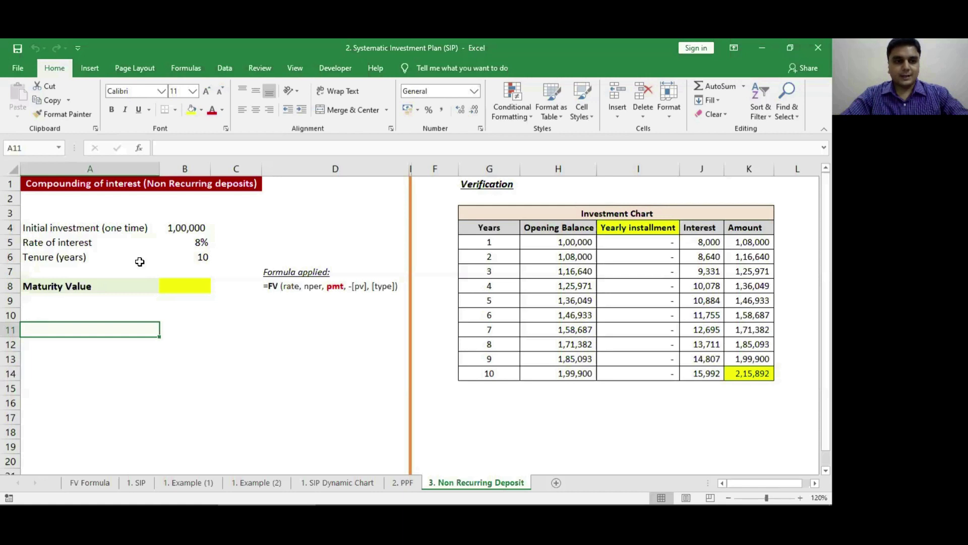
left_click(192, 223)
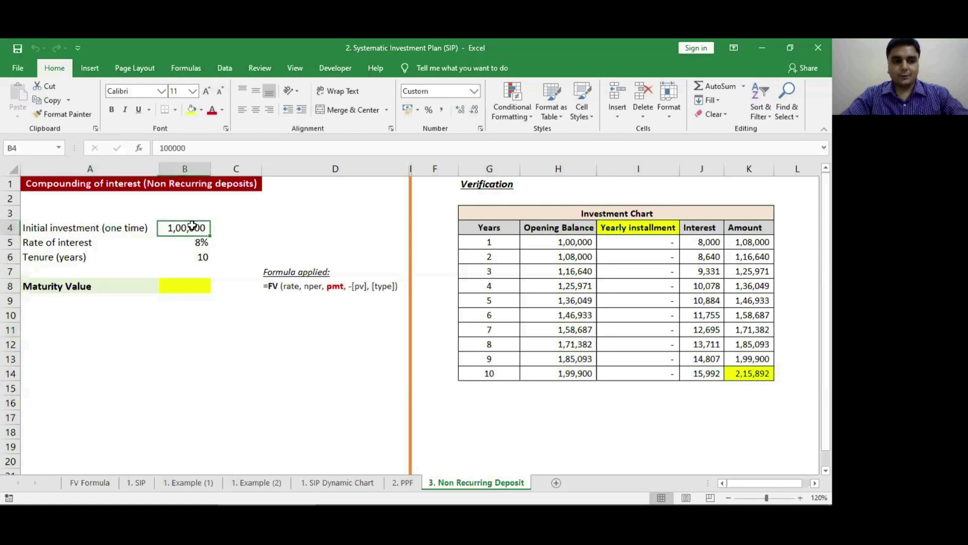
left_click(177, 248)
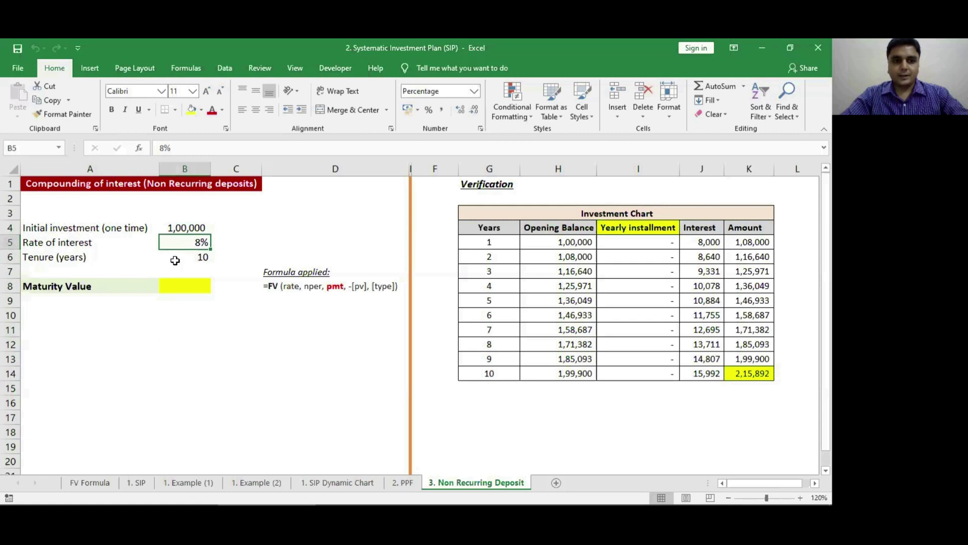
left_click(191, 265)
- Start an FV formula in the maturity value cell B8 with B5 as the rate and B6 as the number of periods
left_click(188, 287)
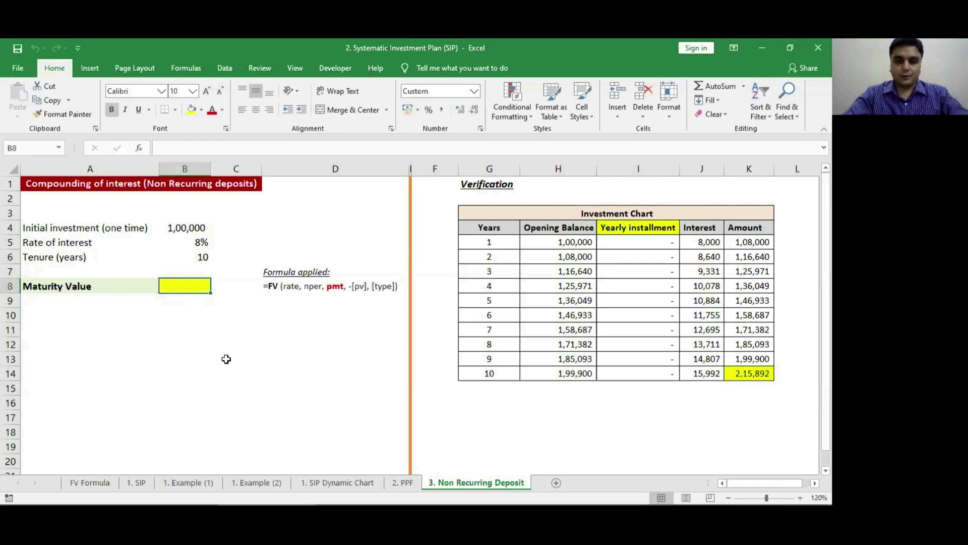
type("=fv")
key("Tab")
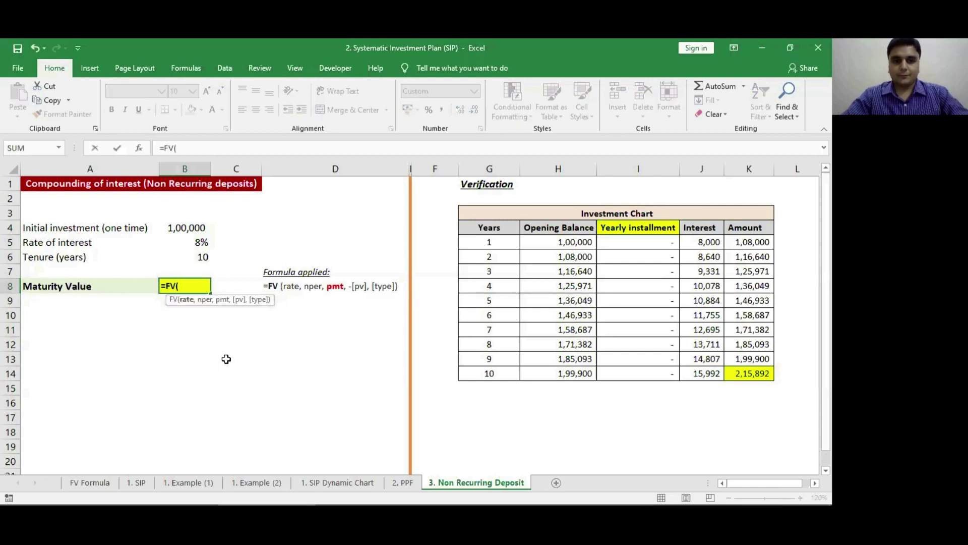
key("Up")
key("Up")
key("Up")
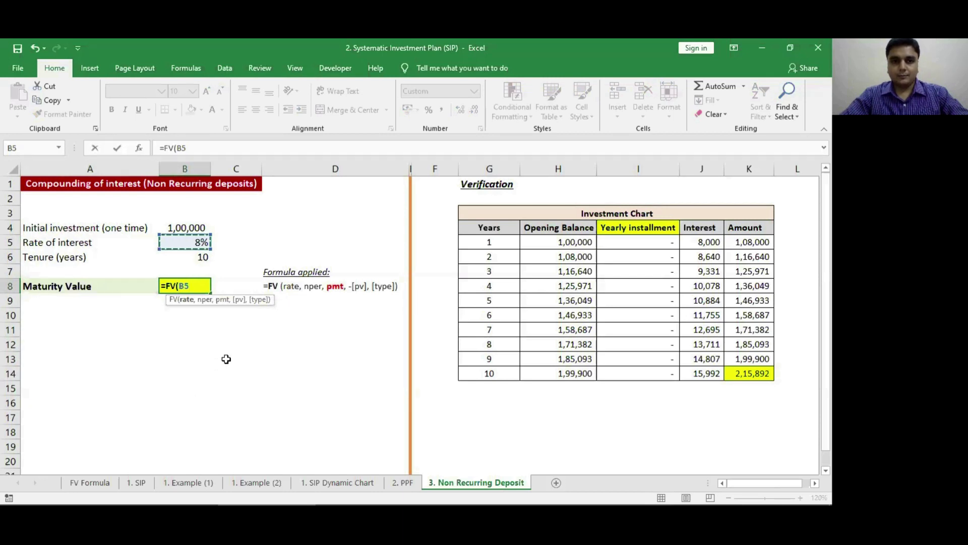
type(",")
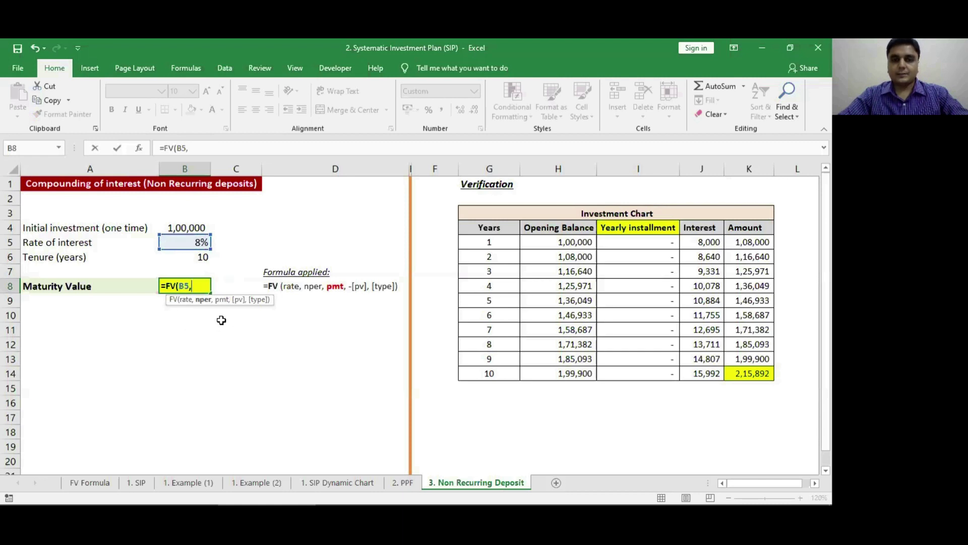
left_click(191, 254)
type(",")
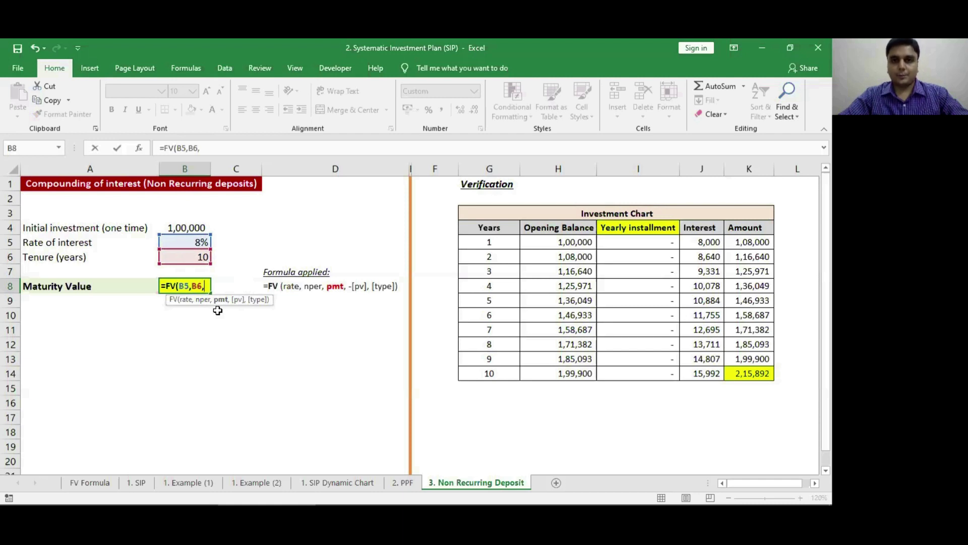
- Complete the B8 formula with no payment, -B4 as the present value and type 1, and commit it
type(",-")
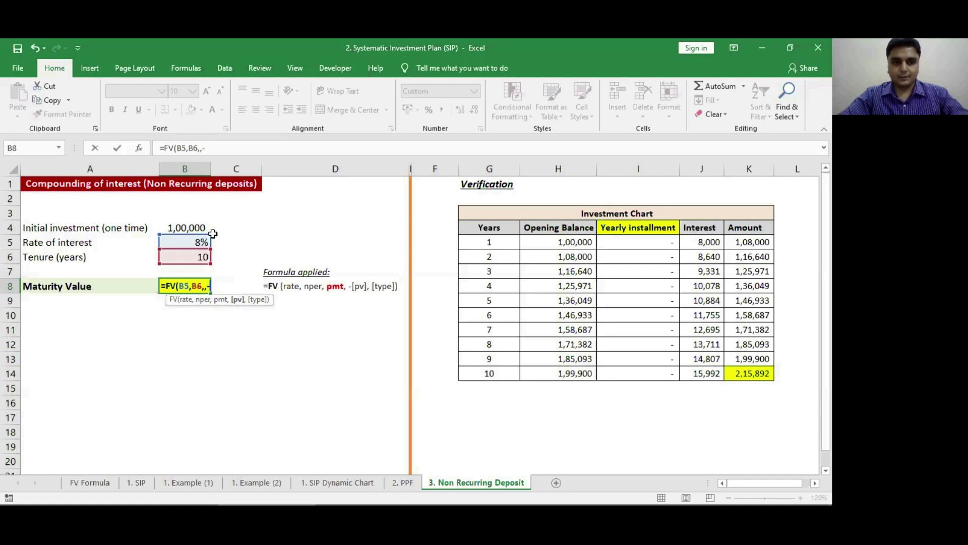
left_click(202, 227)
type(",")
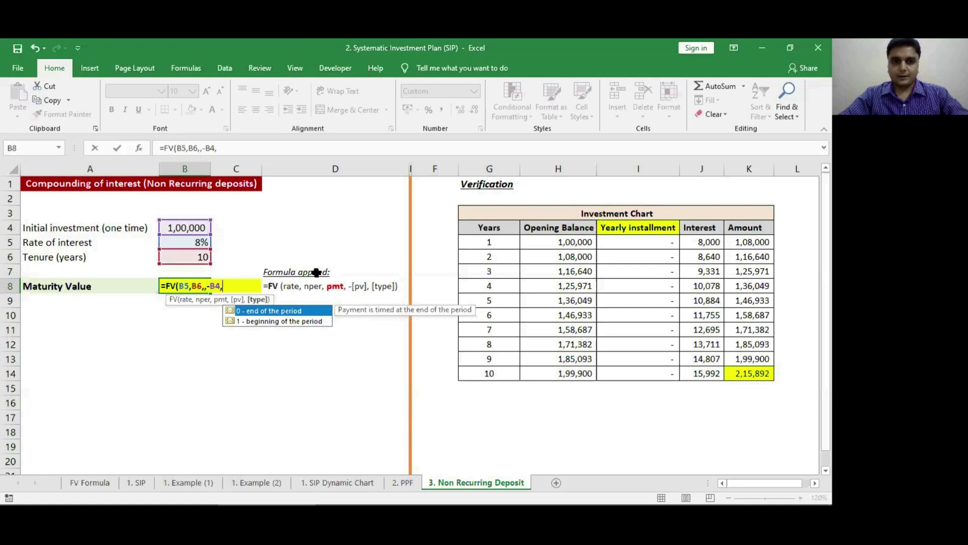
type("1")
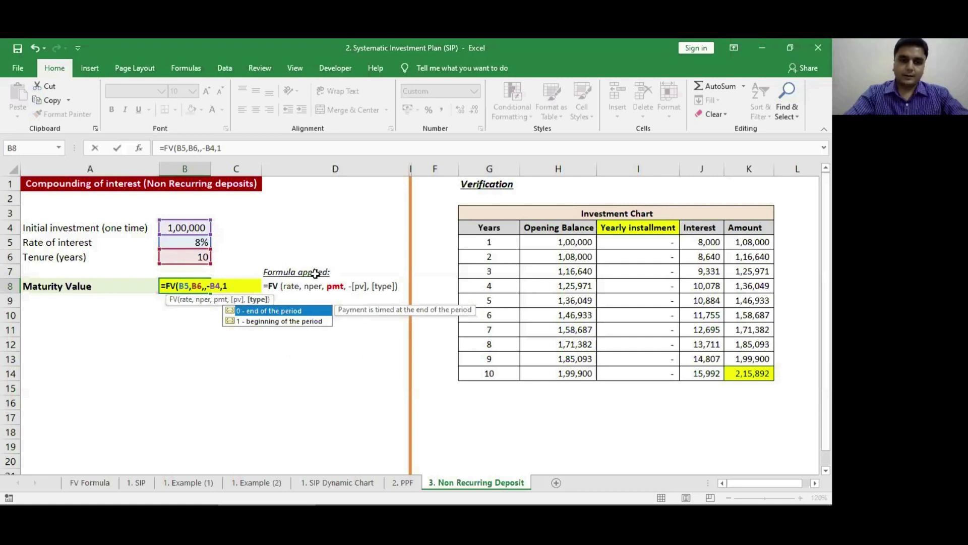
type(")")
key("Return")
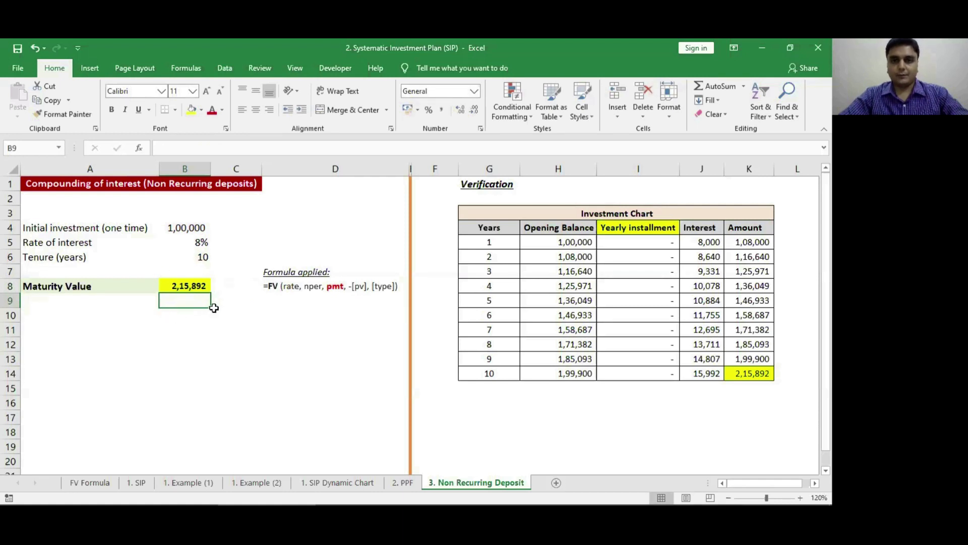
- Examine the first opening balance in H5 and the Yearly installment column of the non-recurring deposit investment chart
left_click(558, 242)
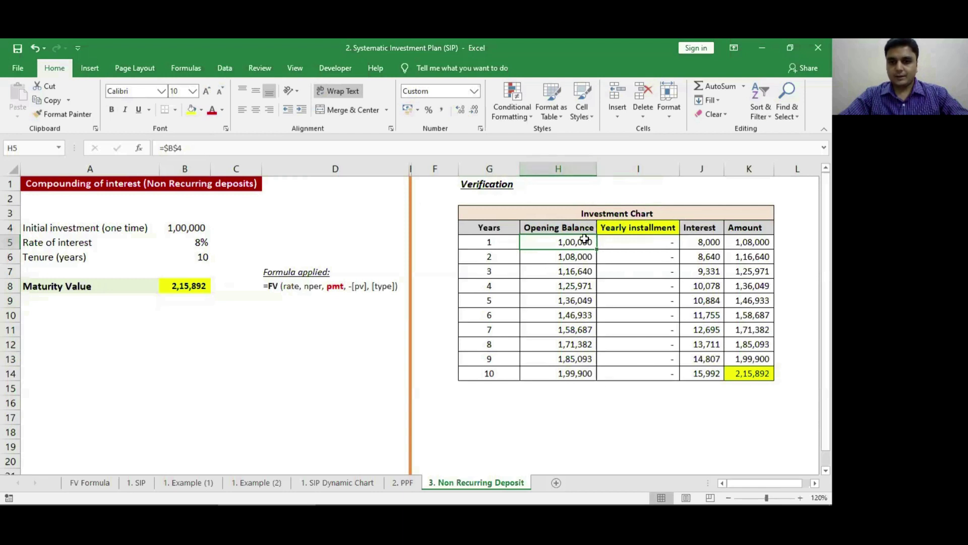
key("Up")
key("Right")
key("shift+Down")
key("shift+Down")
key("shift+Down")
key("shift+Down")
key("shift+Down")
key("shift+Down")
key("shift+Down")
key("shift+Down")
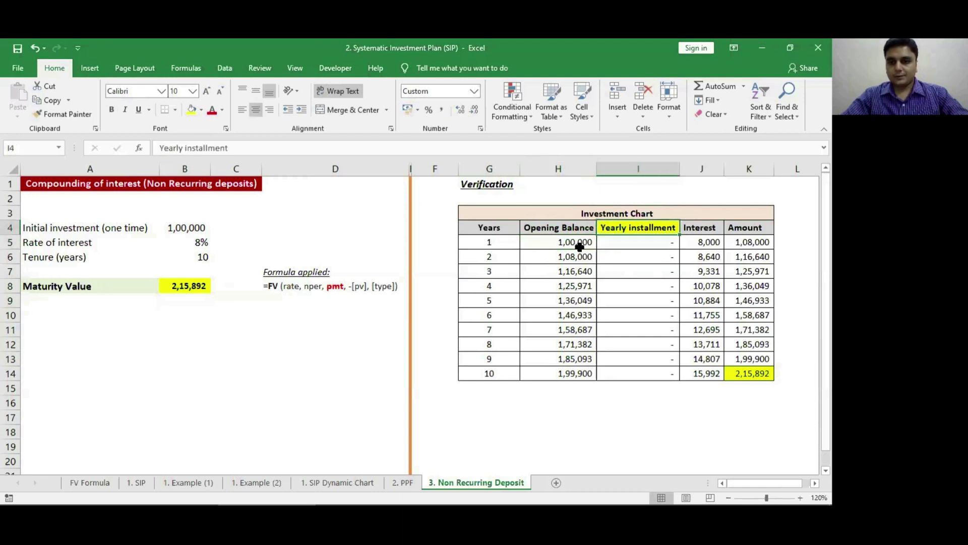
key("shift+Up")
key("shift+Down")
key("shift+Down")
key("shift+Up")
key("shift+Up")
key("shift+Up")
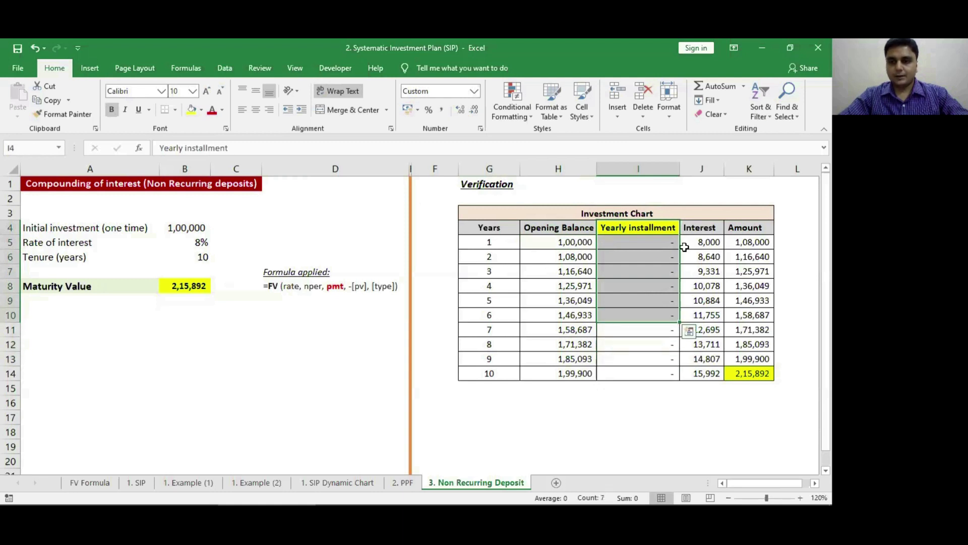
- Check the first-year interest and amount formulas in J5 and K5 and the second-year opening balance in H6
left_click(712, 241)
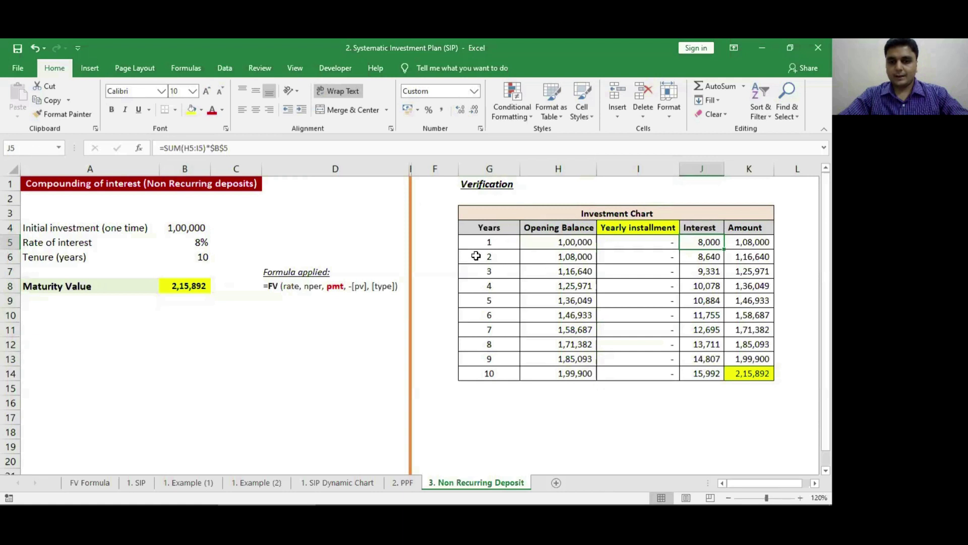
left_click(750, 241)
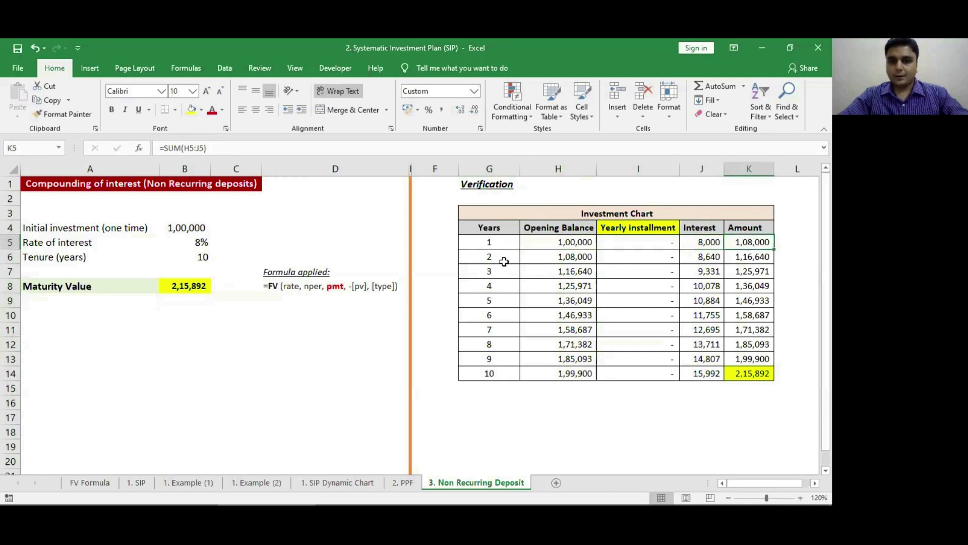
left_click(553, 262)
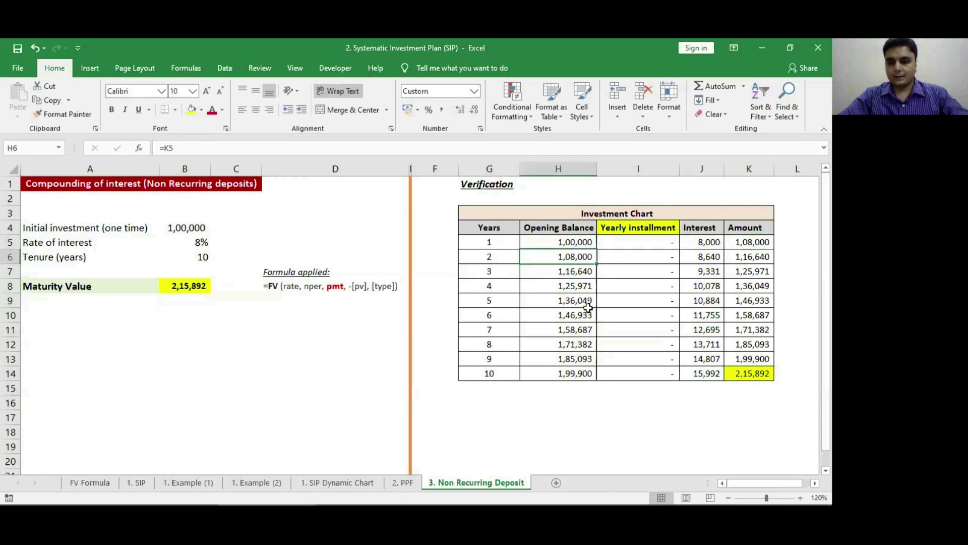
- Examine the tenth-year row of the investment chart up to the final amount in K14 and compare it with the maturity value in B8
left_click(744, 374)
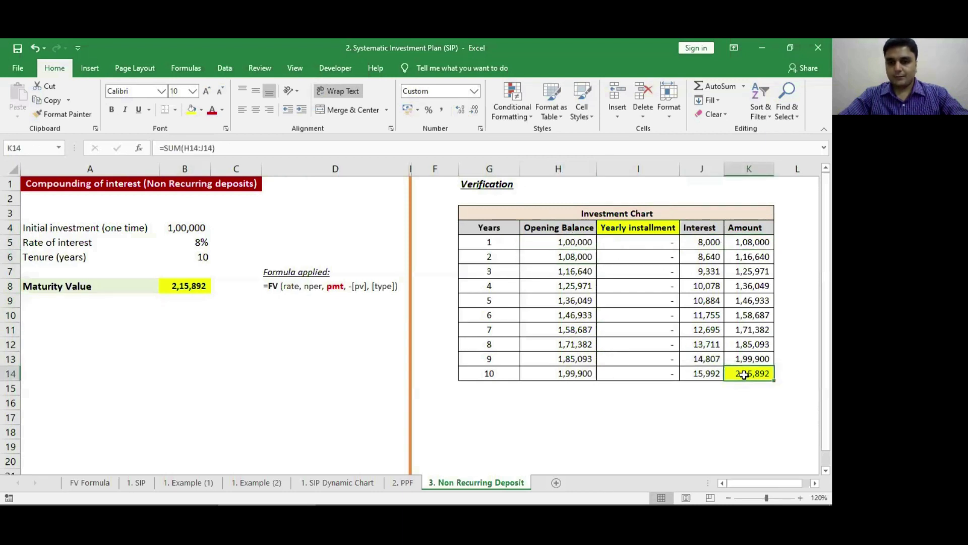
left_click(490, 376)
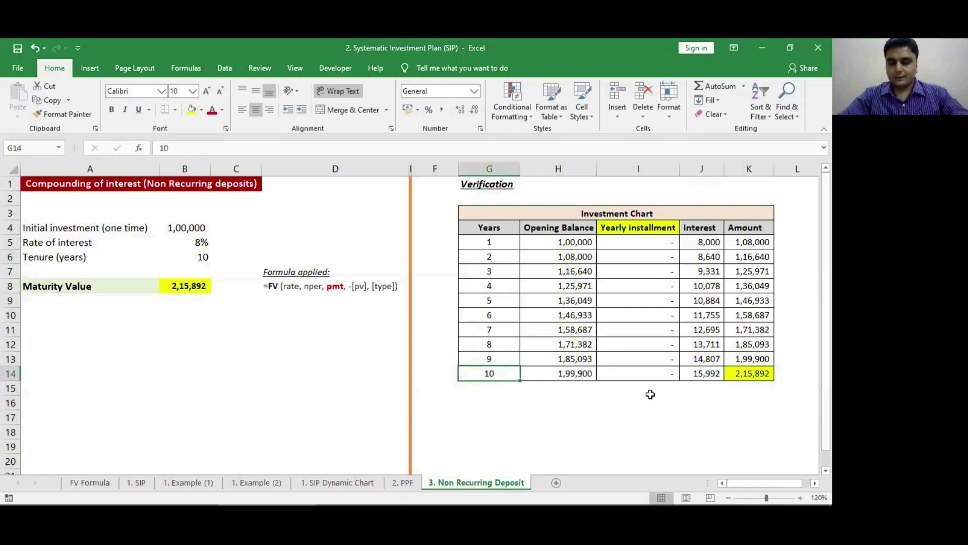
key("Right")
key("Right")
key("Right")
key("Right")
key("Right")
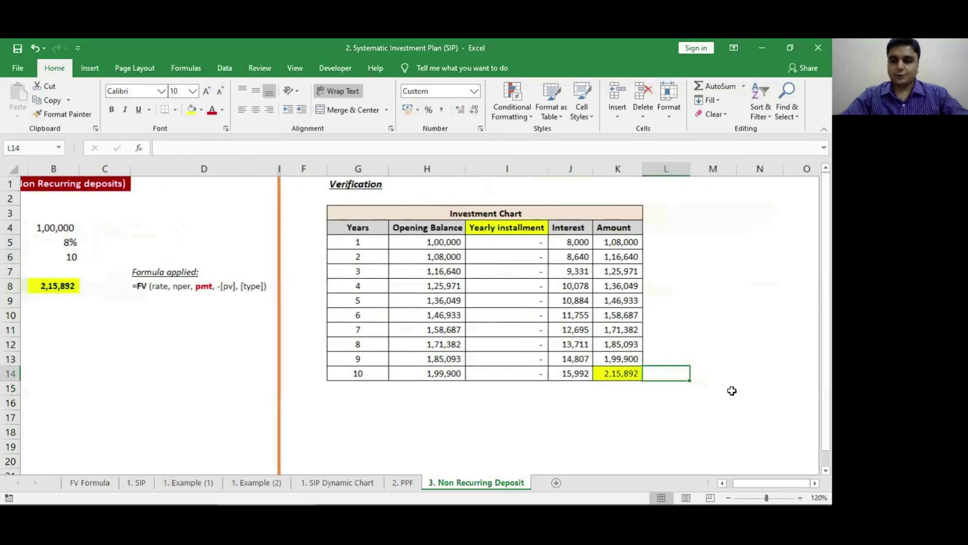
key("Left")
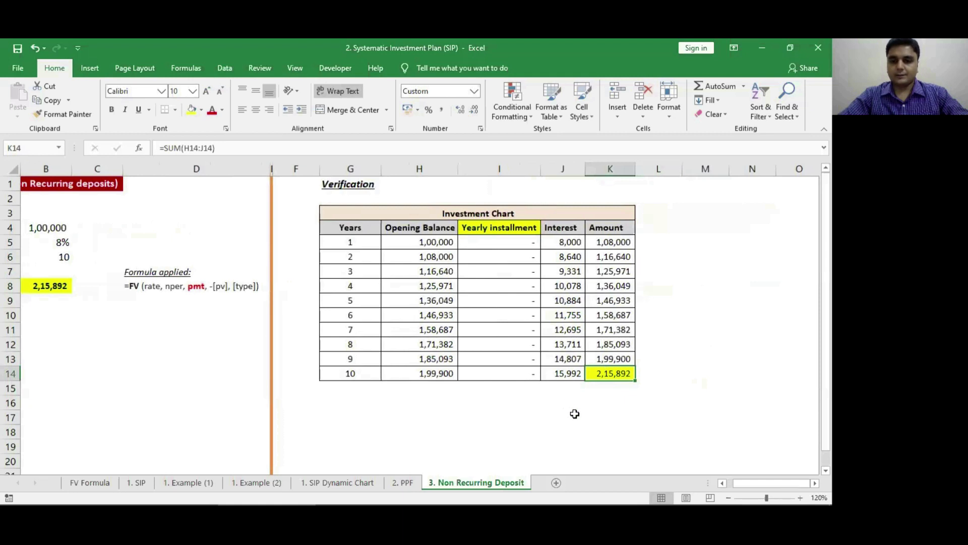
key("Home")
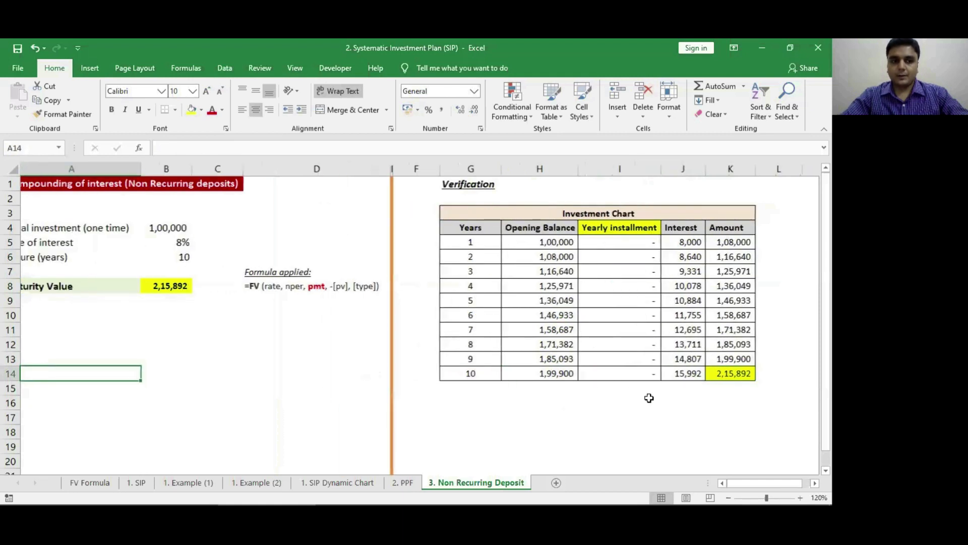
left_click(166, 291)
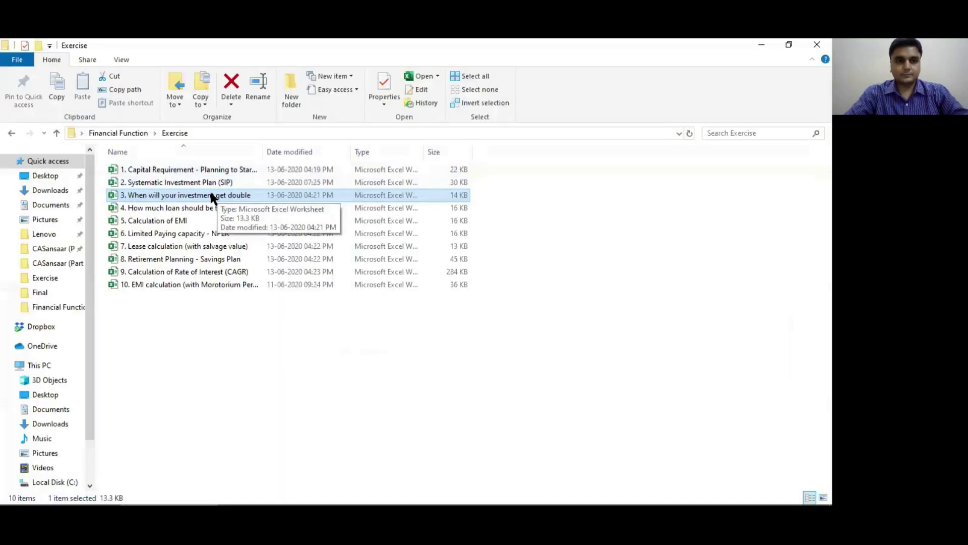
- Open the workbook "3. When will your investment get double" and review the investment amount in B3 and the interest rate in B4
double_click(211, 196)
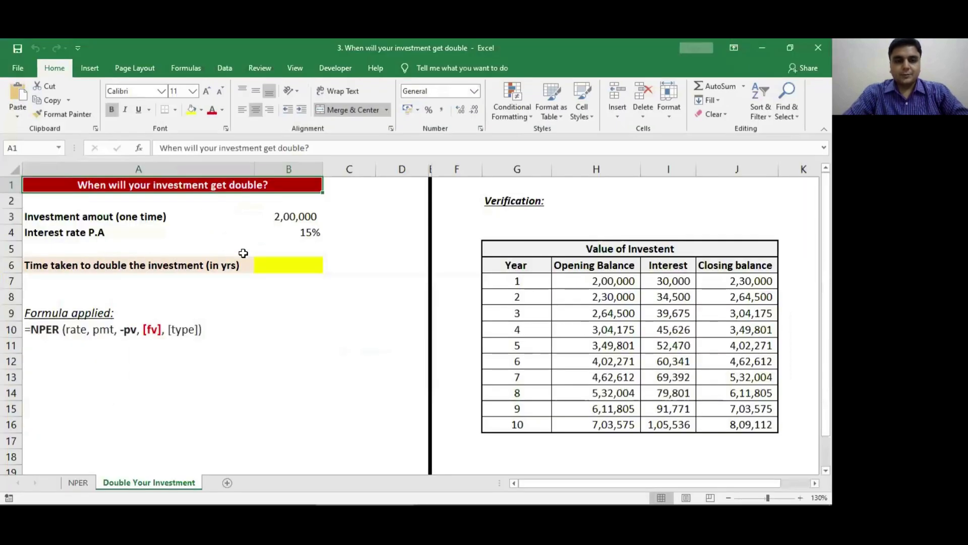
left_click(286, 275)
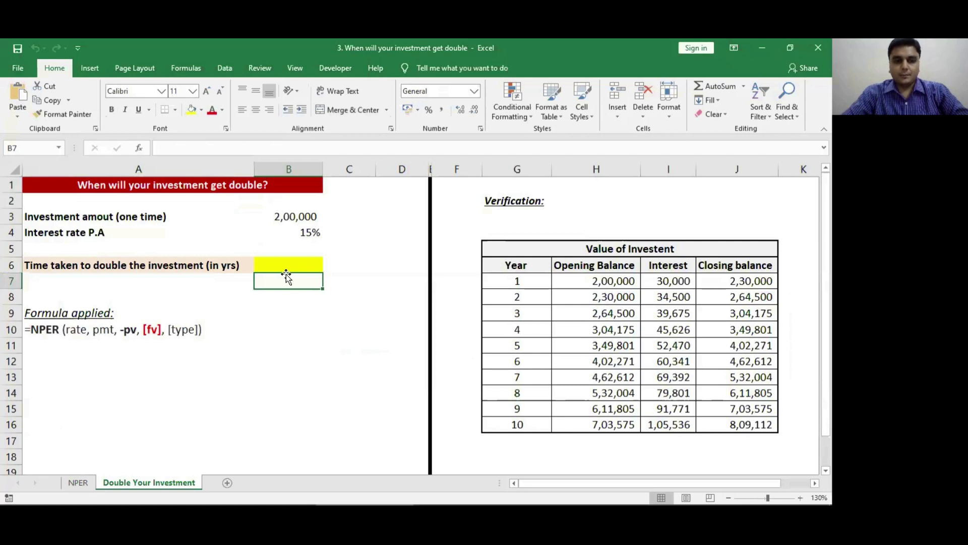
key("Up")
key("Up")
key("Up")
key("Up")
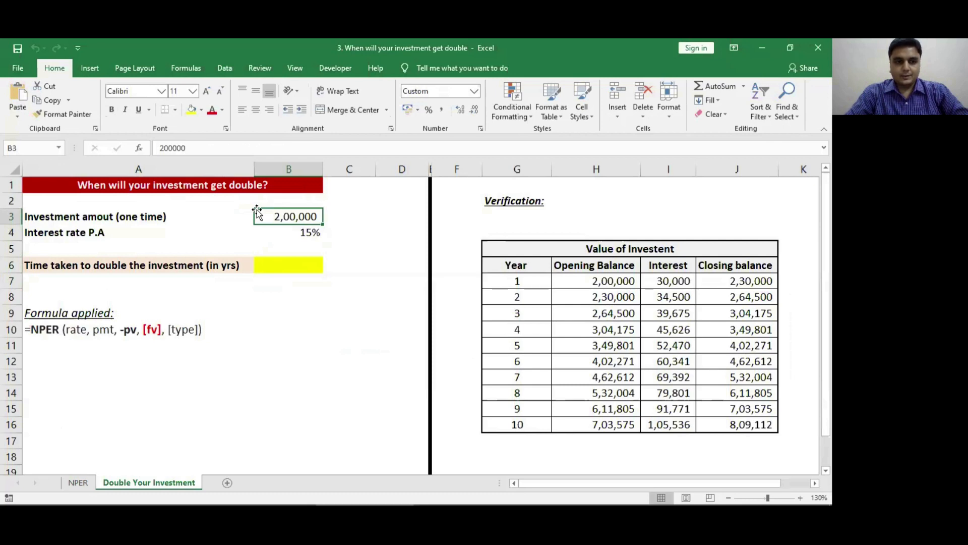
key("Down")
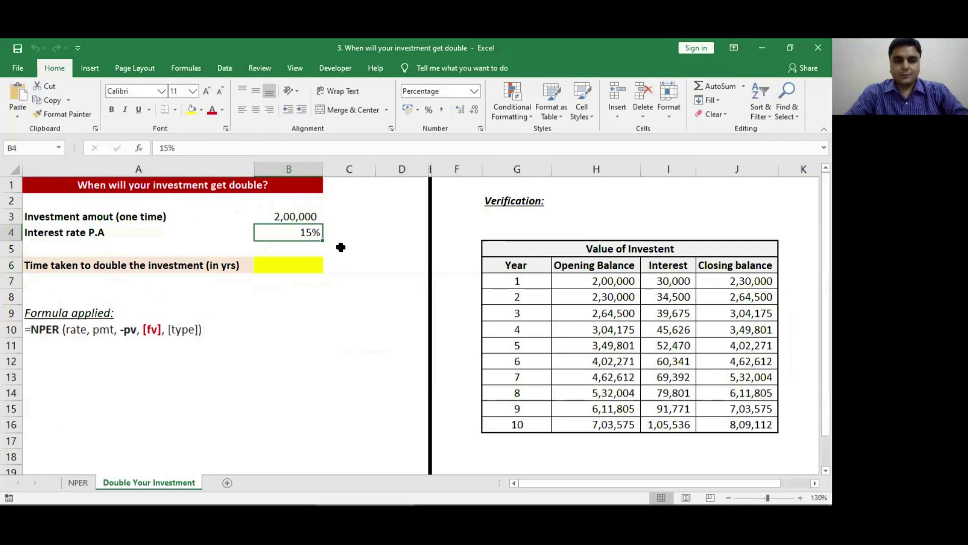
key("Down")
key("Down")
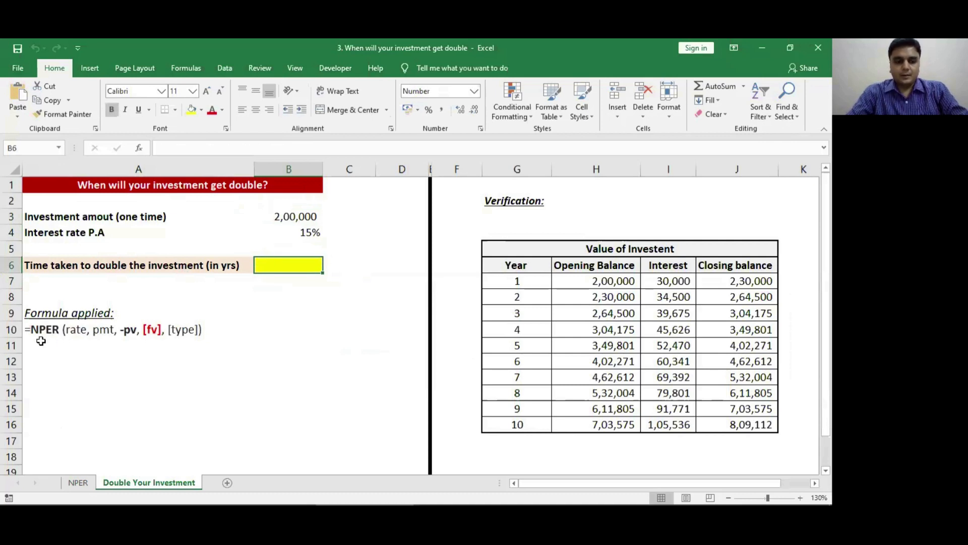
- Check the argument notes on the NPER sheet and start an NPER formula in B6 of Double Your Investment with B4 as the rate
key("ctrl+Page_Up")
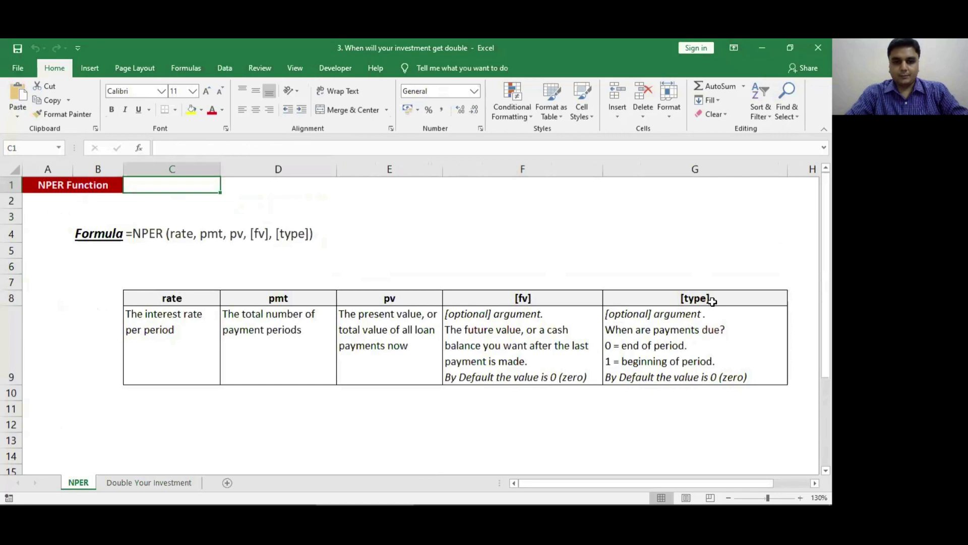
key("ctrl+Page_Down")
key("Down")
key("Up")
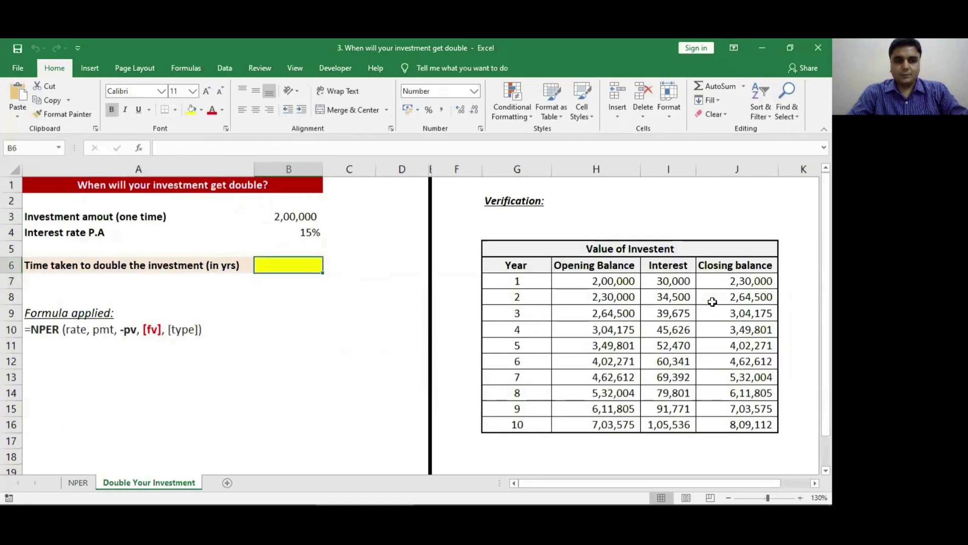
type("=nper")
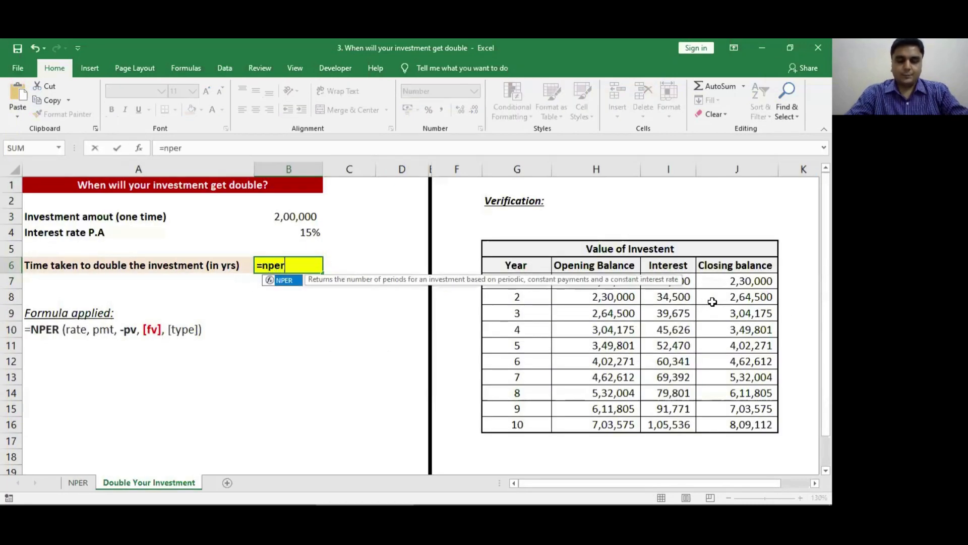
key("Tab")
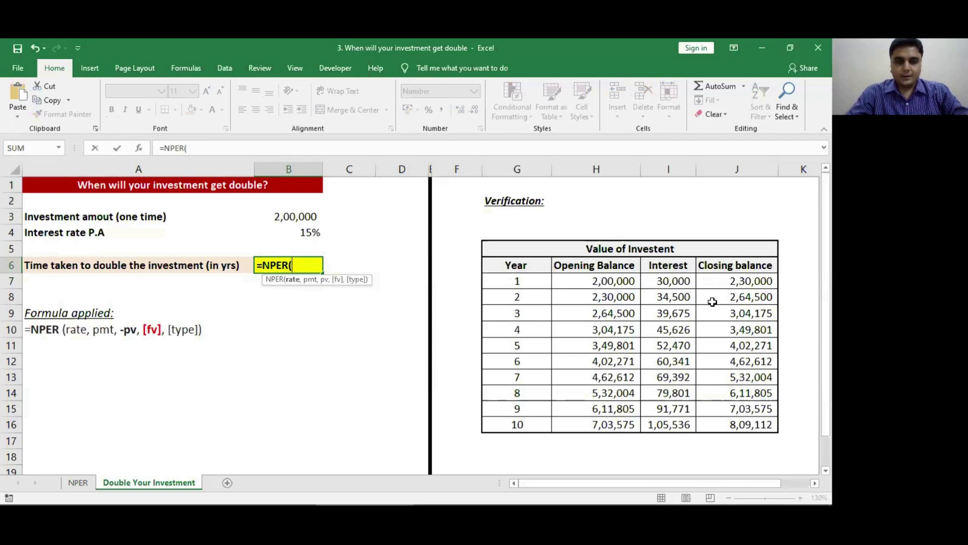
key("Up")
key("Up")
type(",")
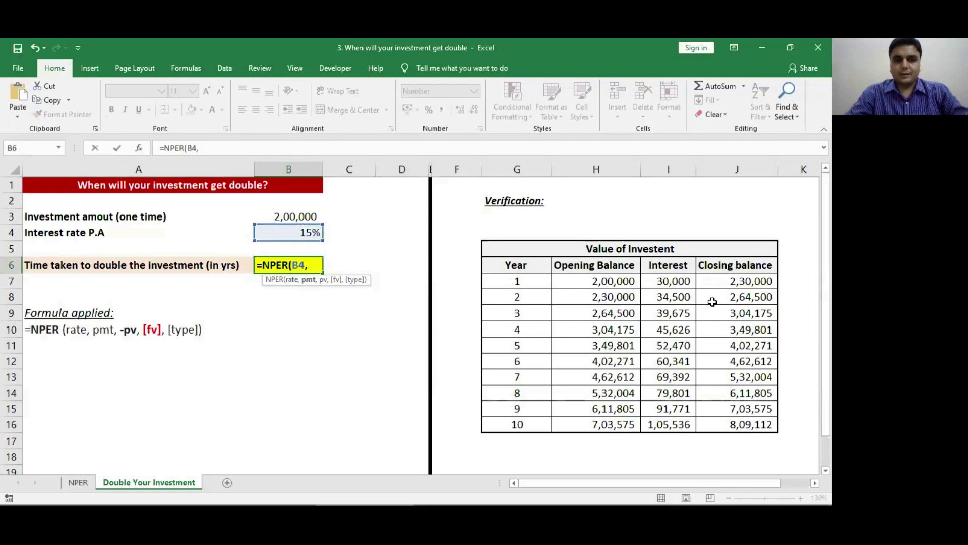
key("Up")
key("Up")
key("Up")
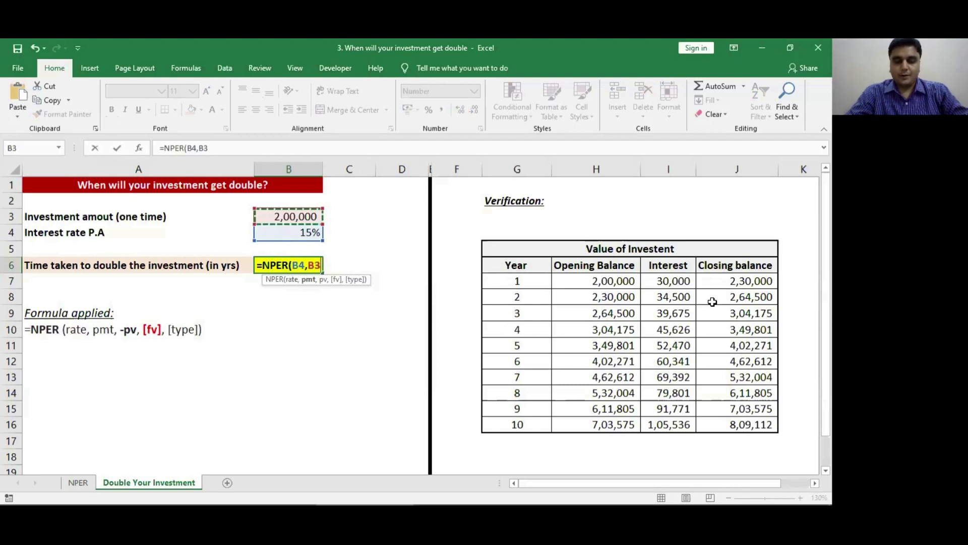
key("BackSpace")
key("BackSpace")
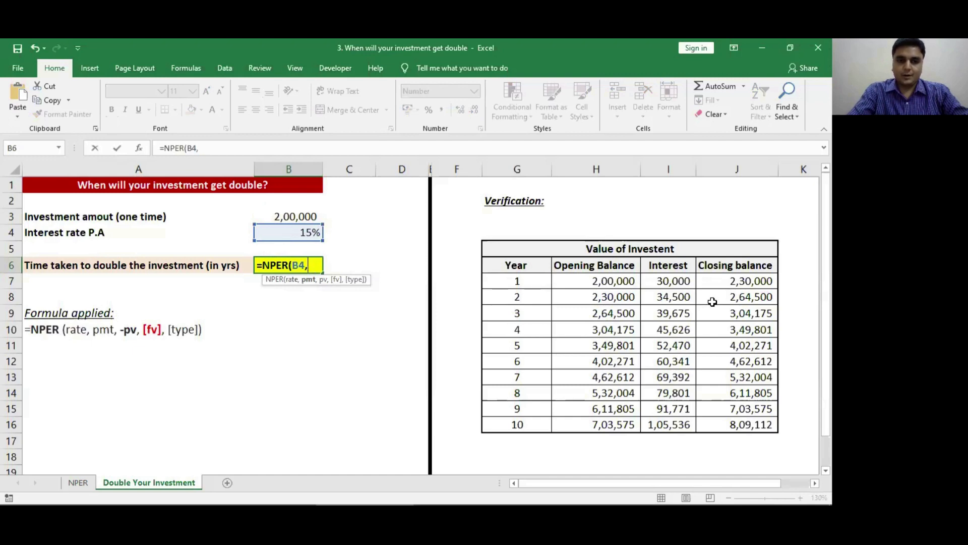
- Leave the payment argument of the B6 NPER formula empty and enter -B3 as the present value
type(",")
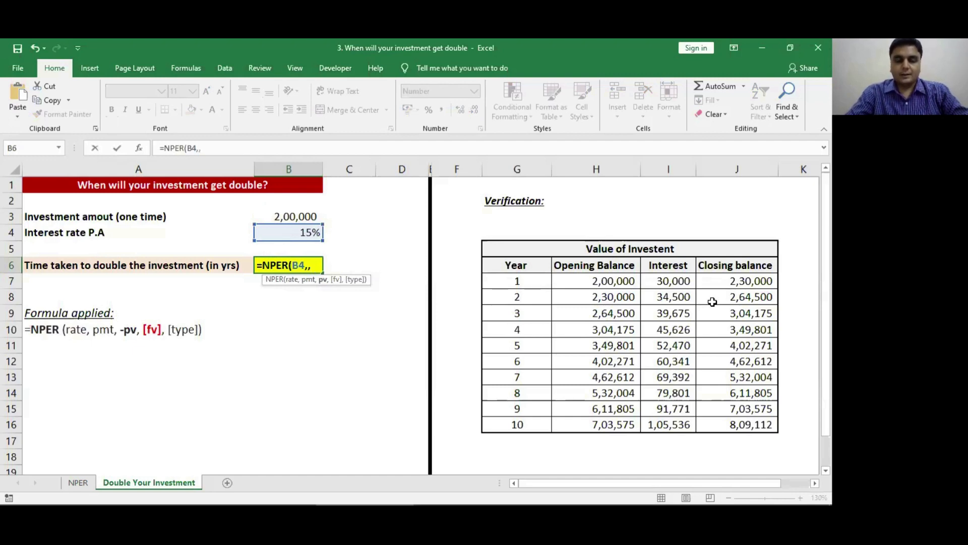
type("-")
key("Up")
key("Up")
key("Up")
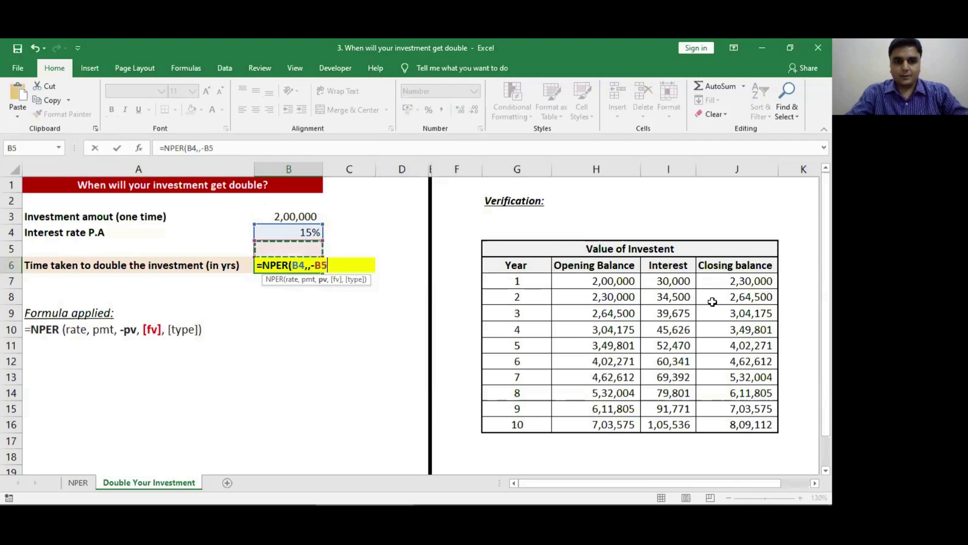
type(",")
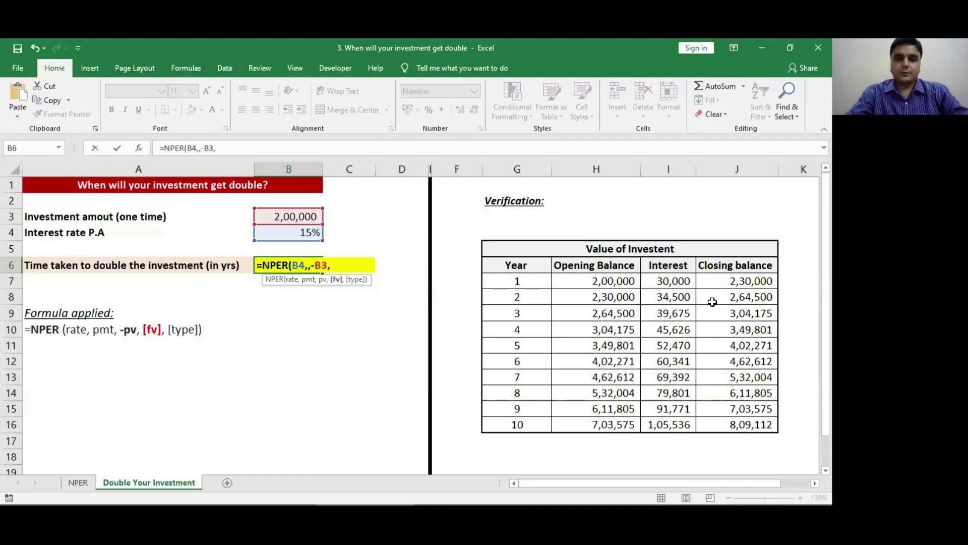
- Reference the investment amount in B3 for the future value argument of the B6 NPER formula
key("Up")
key("Up")
key("Up")
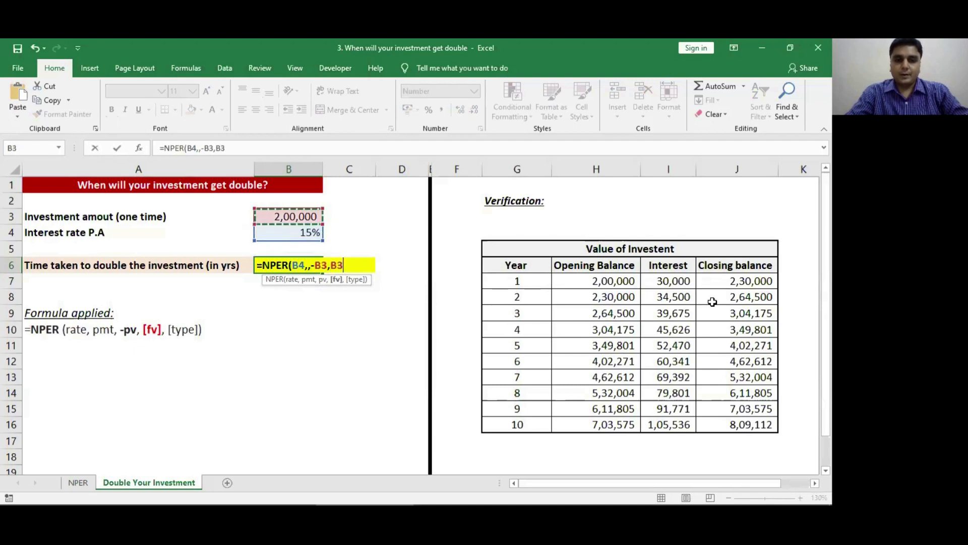
- Complete the NPER formula in B6 with B3*2 as the future value and type 1, beginning of the period
type("*")
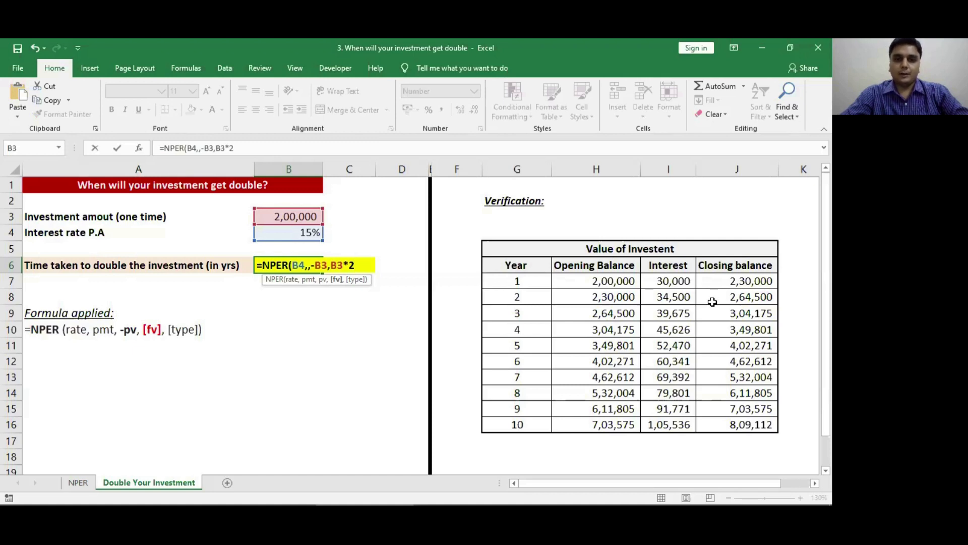
type(",")
key("Down")
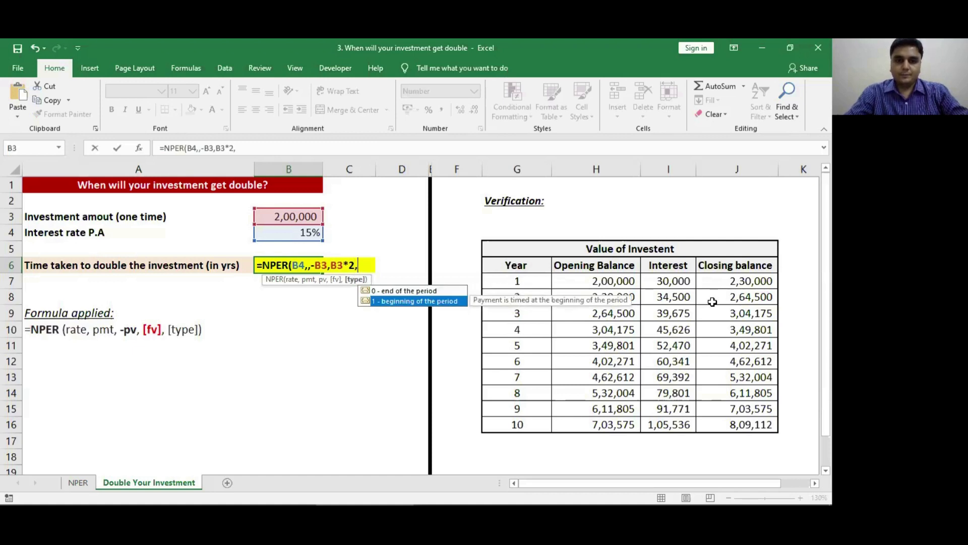
key("Tab")
type(")")
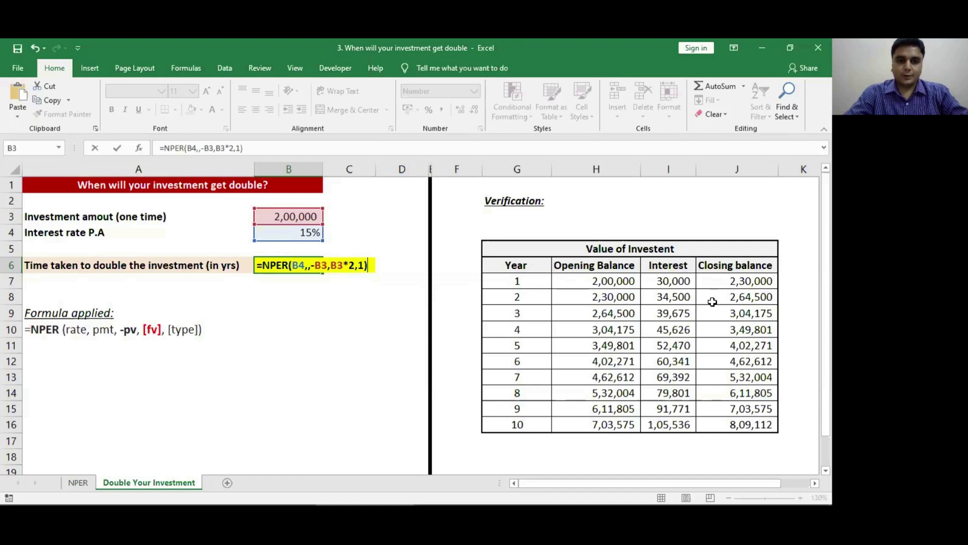
key("Return")
key("Up")
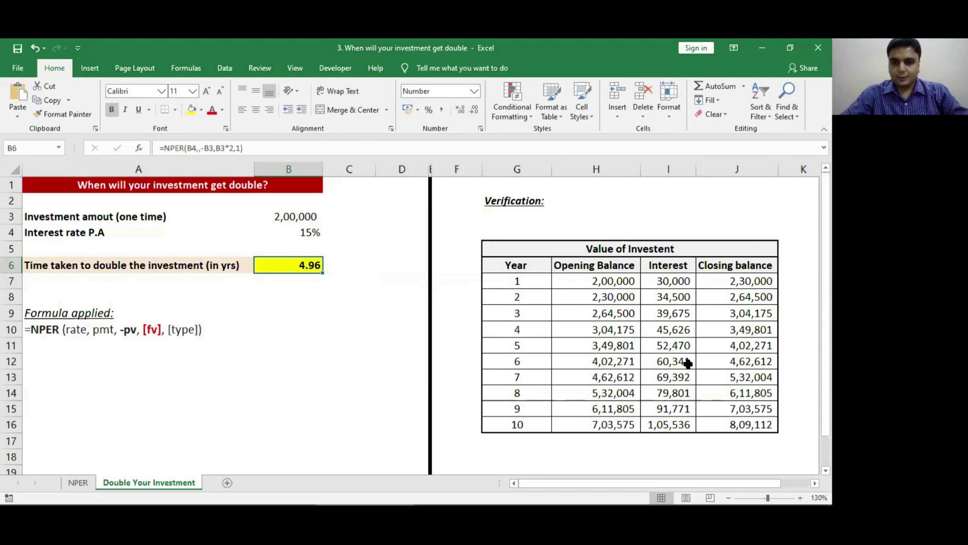
- Examine the year 4 and year 5 interest values in the verification table against the calculated doubling time
left_click(558, 342)
key("Up")
key("Right")
key("Right")
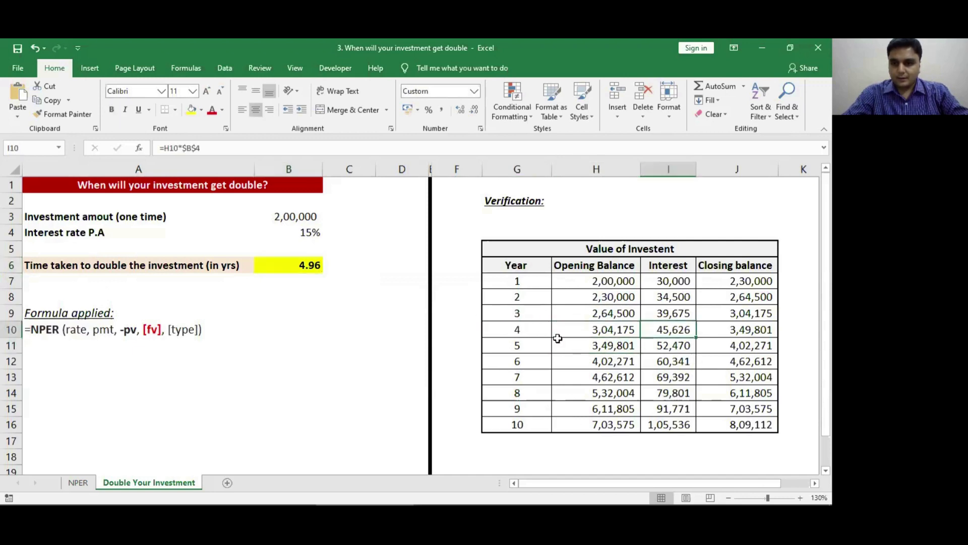
key("shift+Down")
key("shift+Up")
key("shift+Down")
key("shift+Up")
key("shift+Down")
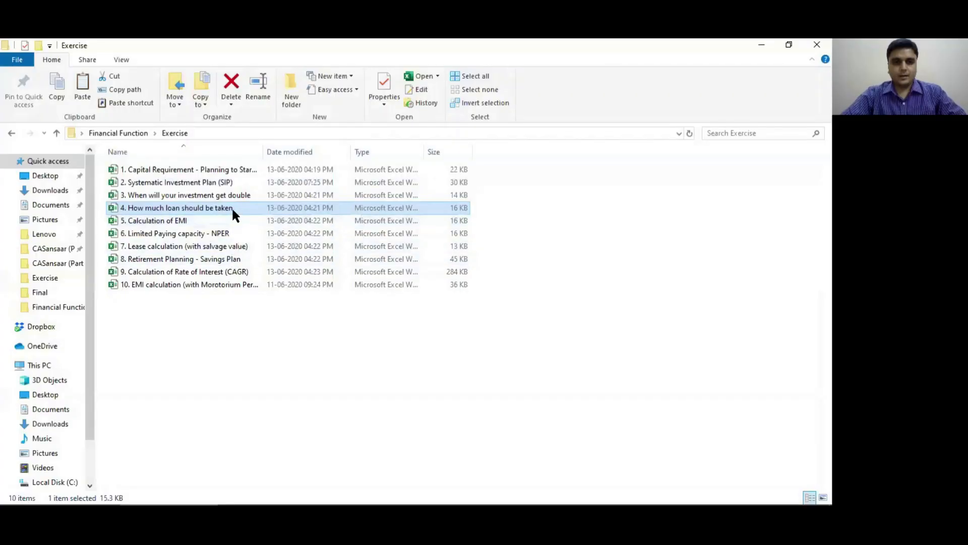
- Open the workbook "4. How much loan should be taken" and review its salary, payout, tenure and interest rate inputs
double_click(233, 210)
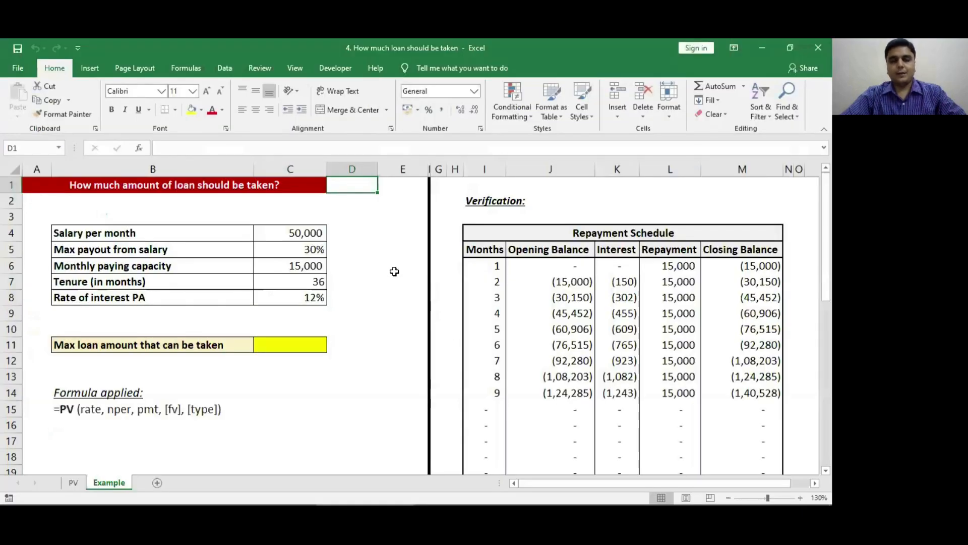
key("Down")
key("Down")
key("Down")
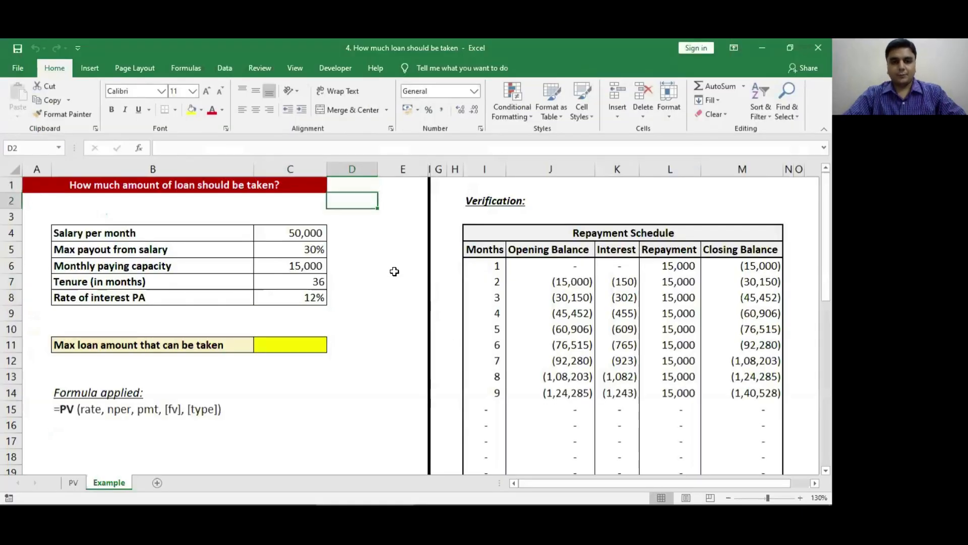
key("Left")
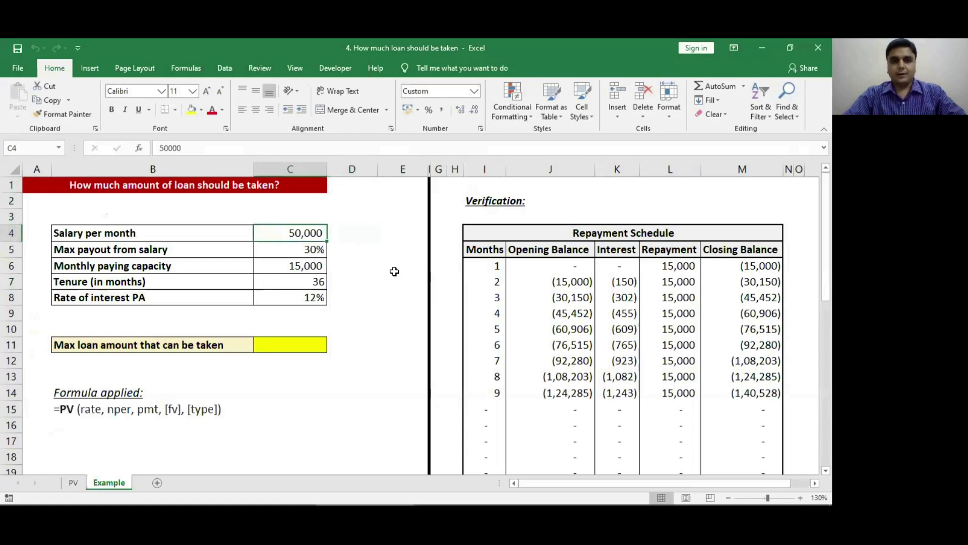
key("Down")
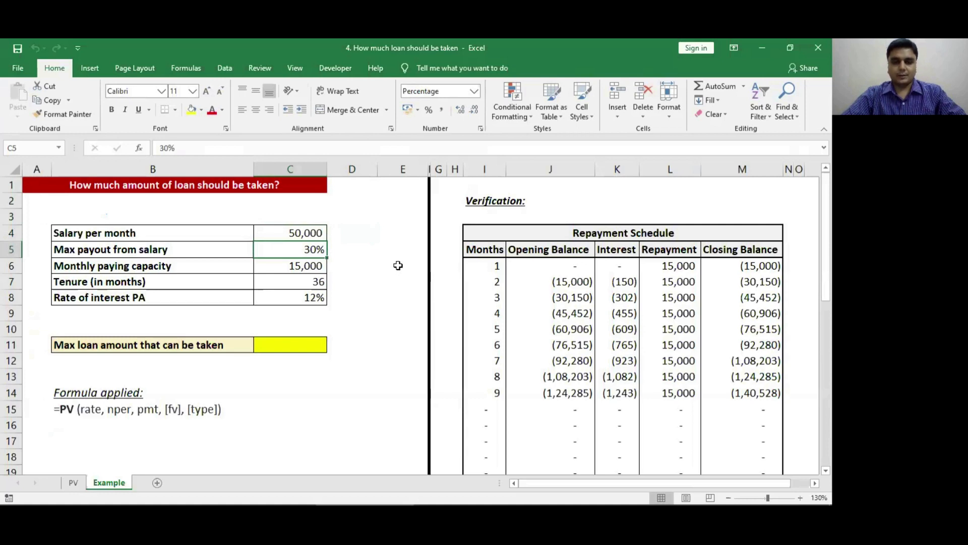
key("Down")
key("Down")
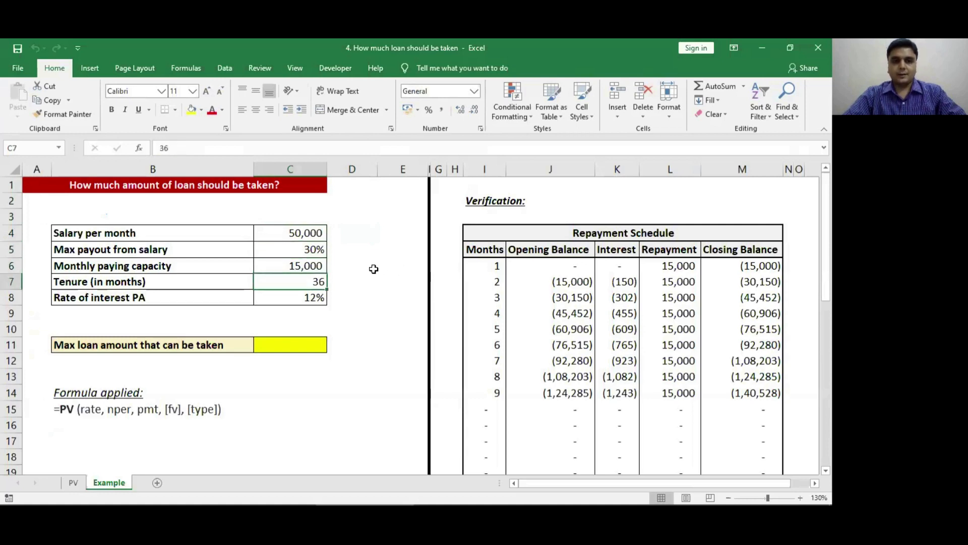
key("Down")
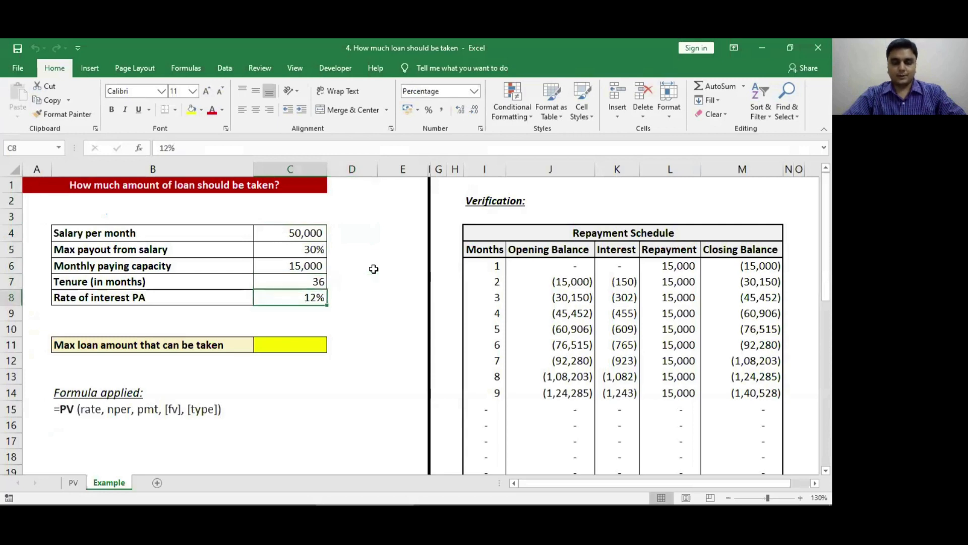
left_click(374, 269)
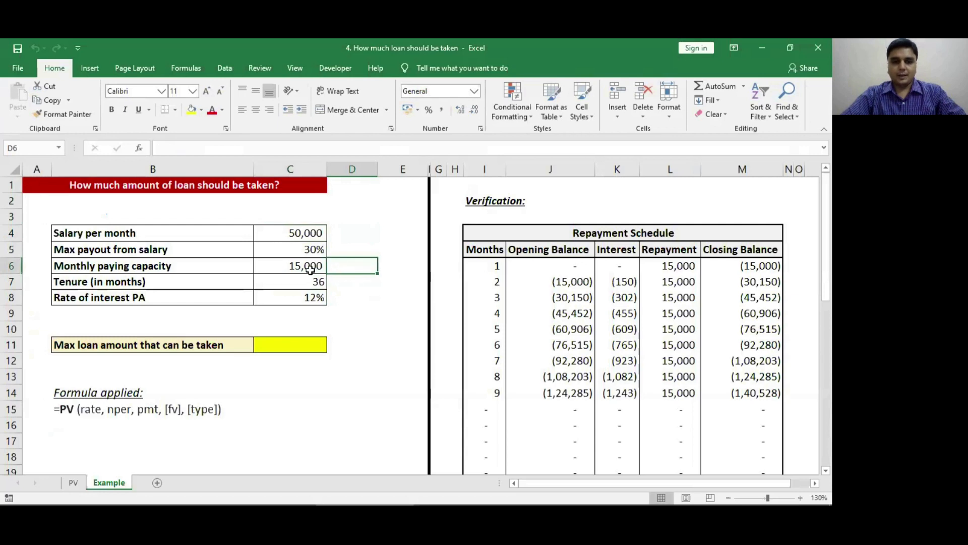
- Calculate the maximum loan amount in C11 with the formula =PV(C8/12,C7,-C6,,0)
left_click(300, 345)
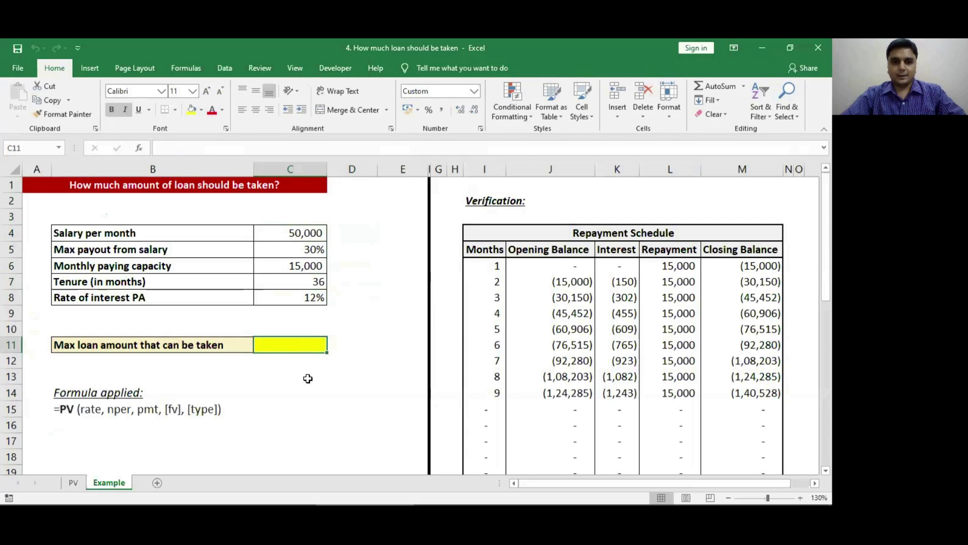
type("=pv")
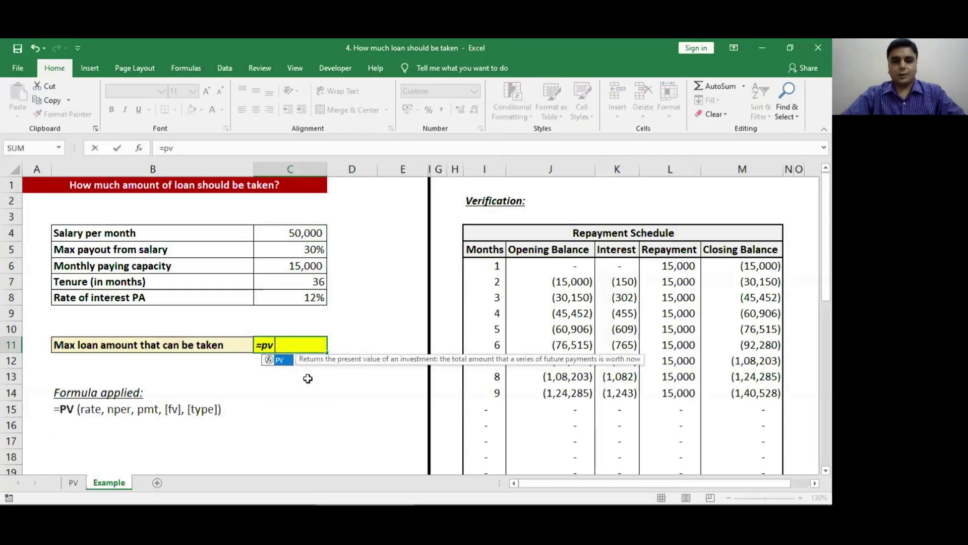
key("Tab")
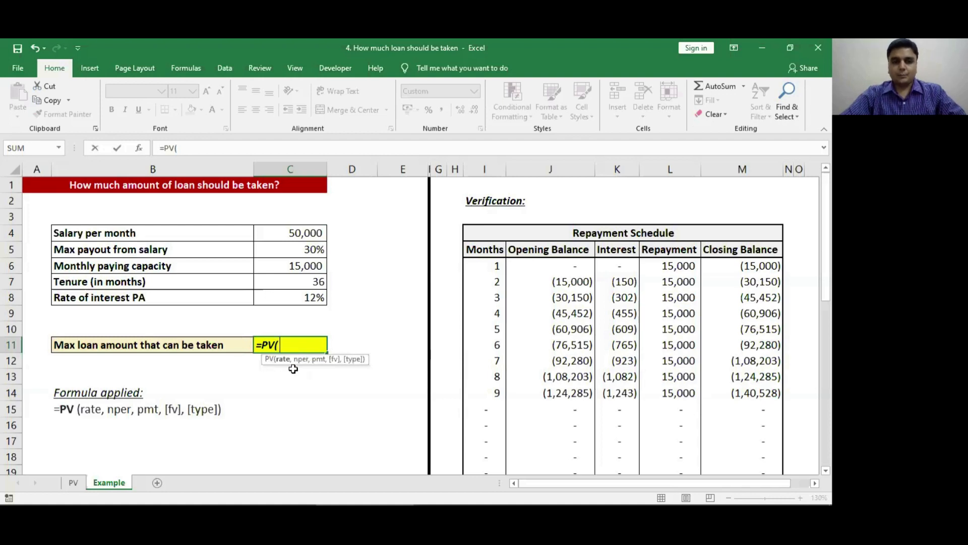
left_click(285, 297)
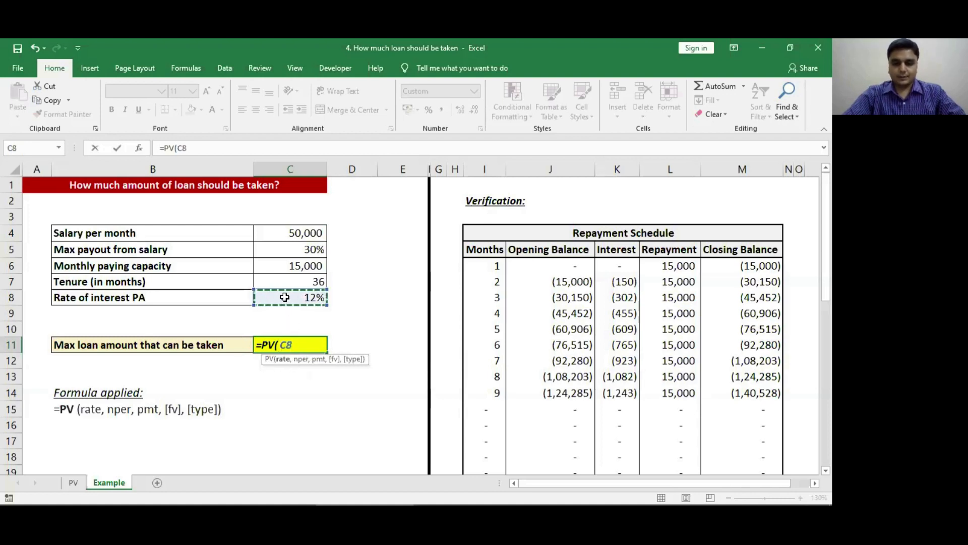
type("/12,")
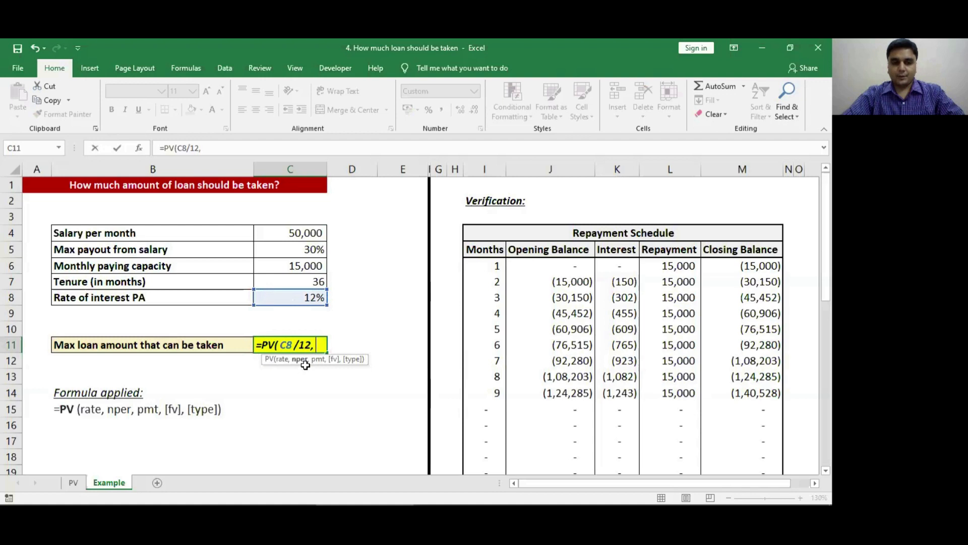
left_click(301, 282)
type(",-")
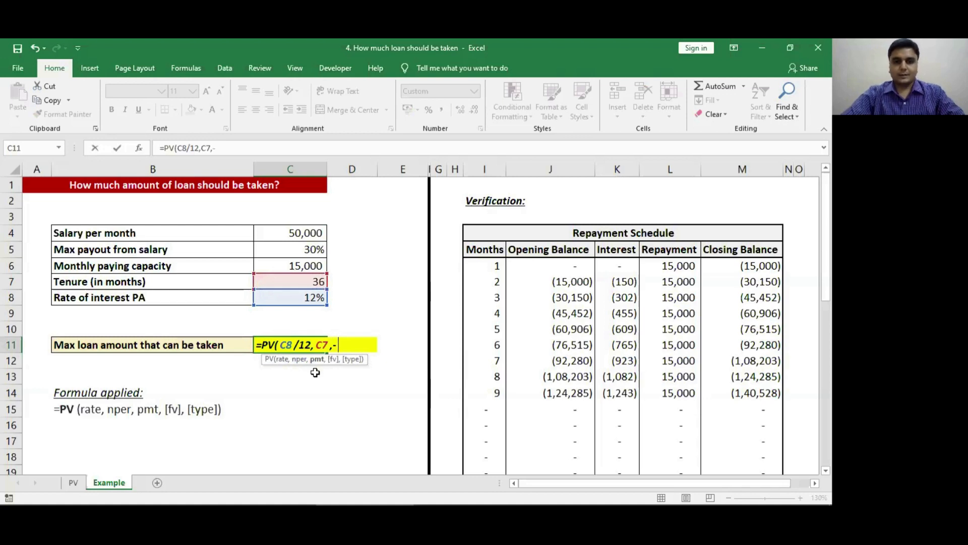
left_click(302, 266)
type(",")
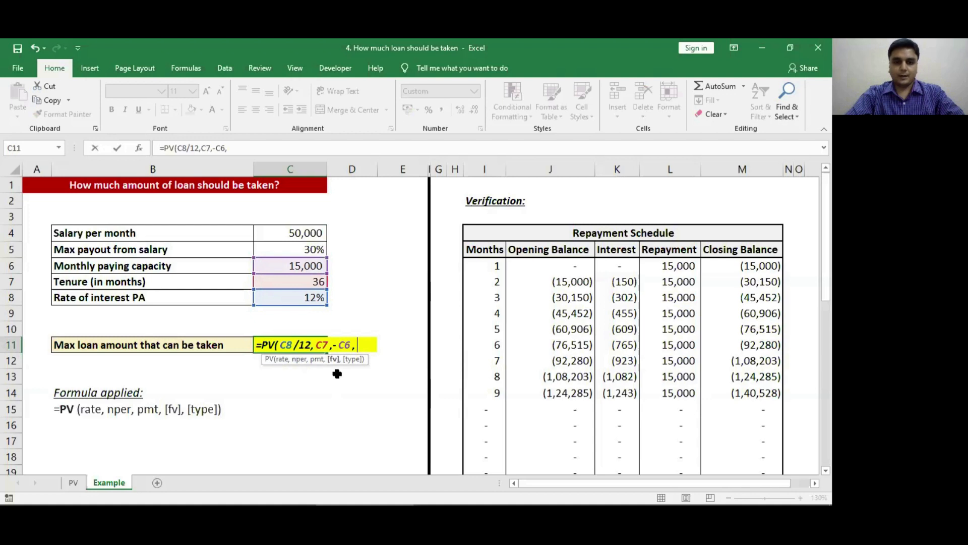
type(",")
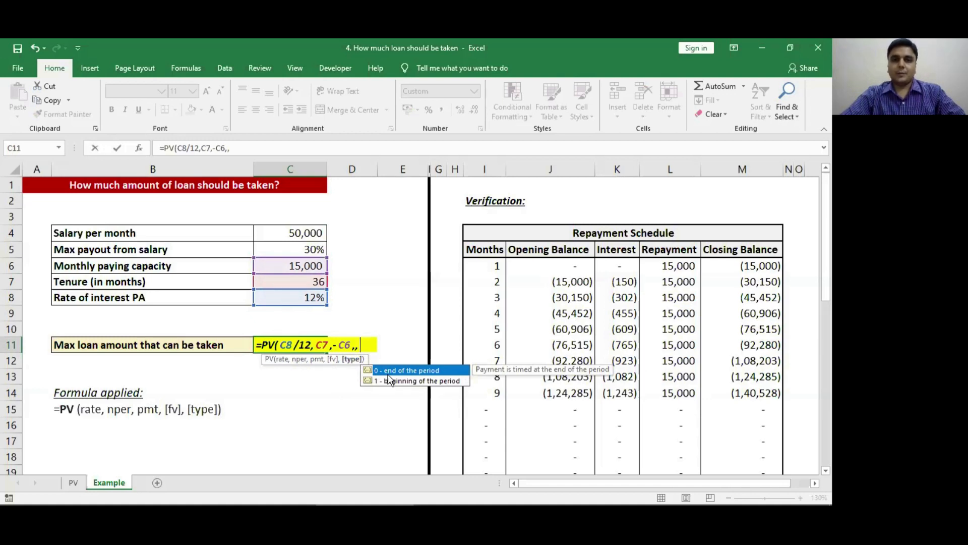
type("0)")
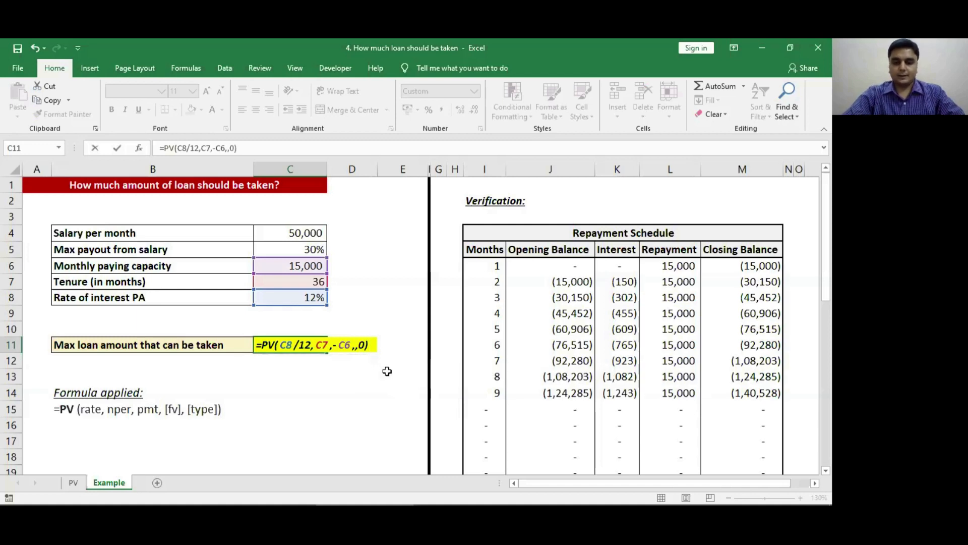
key("Return")
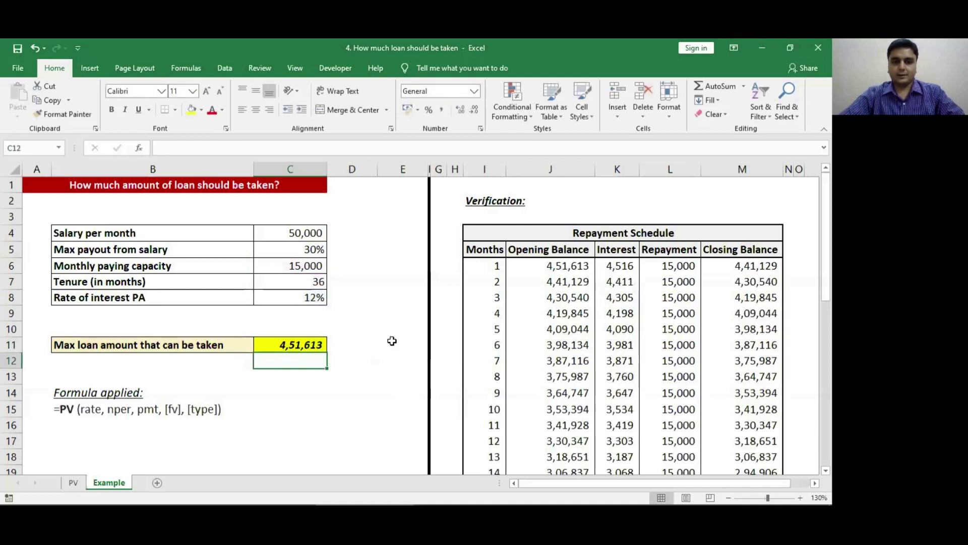
- Review the cells holding the maximum loan amount and the monthly paying capacity
left_click(289, 318)
left_click(288, 340)
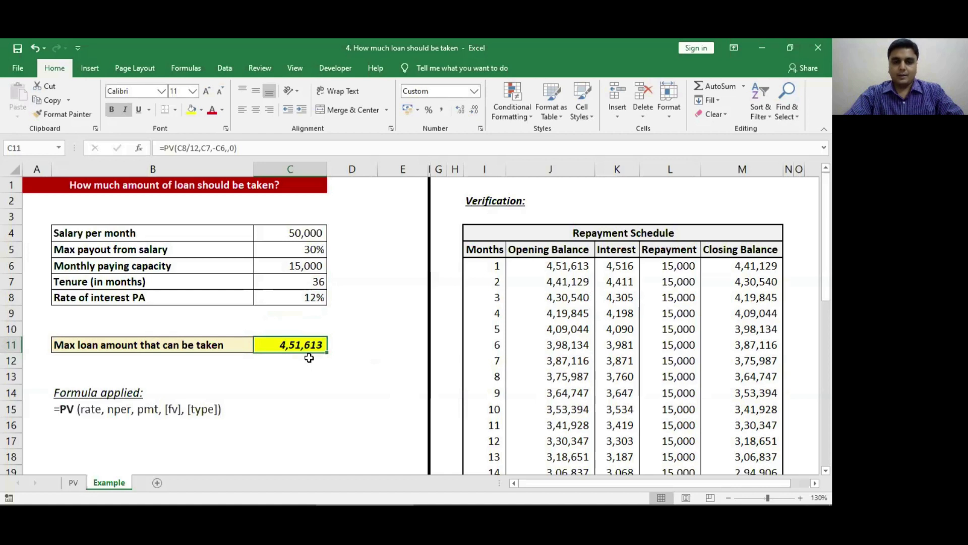
left_click(320, 267)
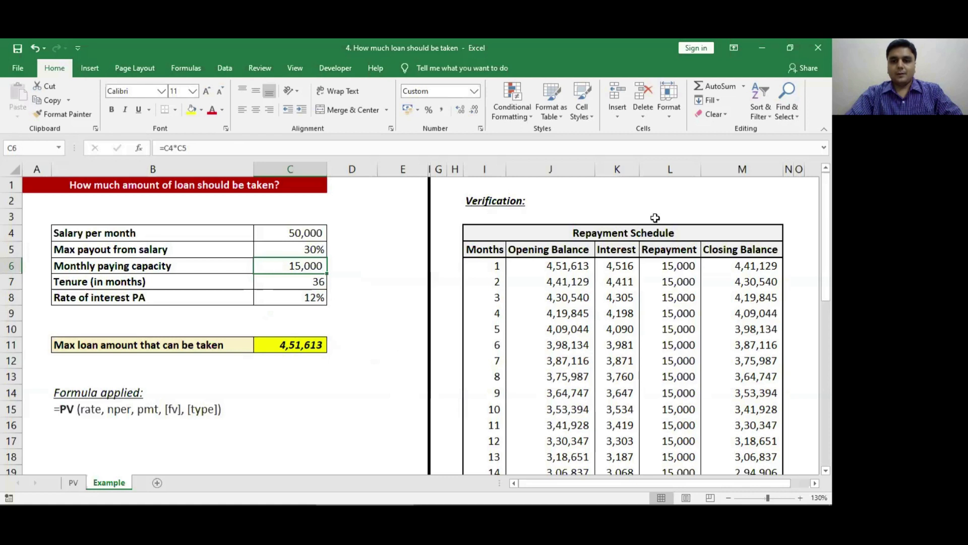
- Trace the precedents of the first month's opening balance in the repayment schedule and remove the arrows
left_click(573, 265)
key("alt+m")
key("p")
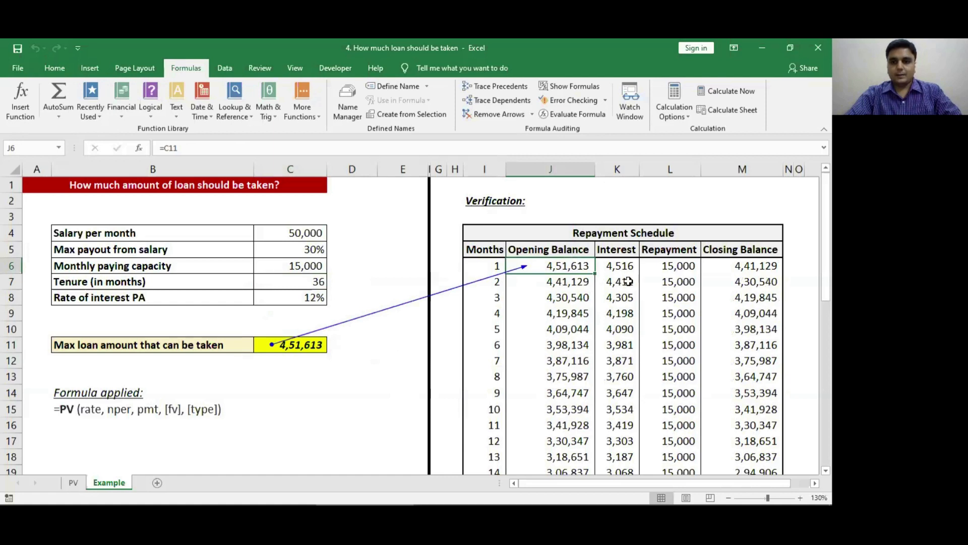
key("alt+m")
key("a")
key("a")
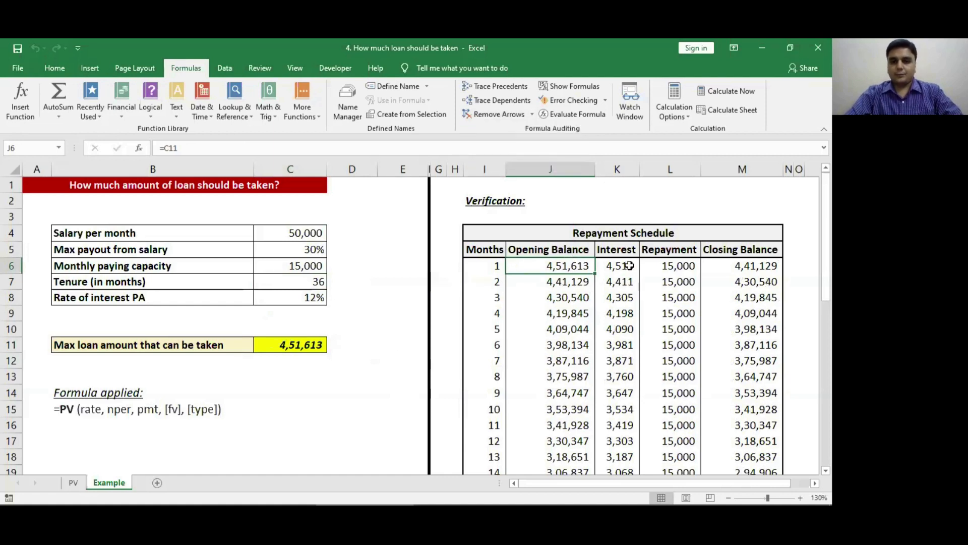
- Inspect the first month's interest and closing balance formulas and the repayment column in the repayment schedule
left_click(630, 265)
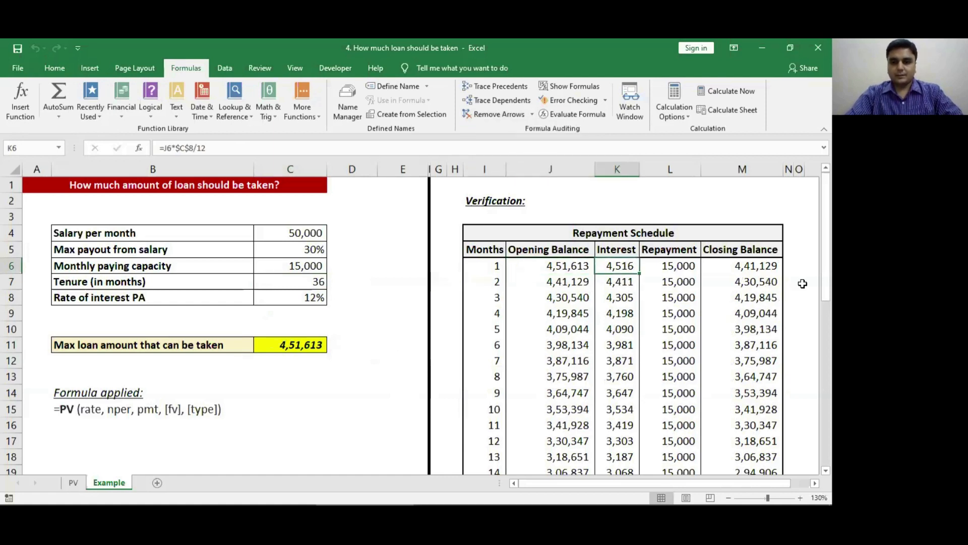
key("Right")
key("shift+Down")
key("shift+Down")
key("shift+Down")
key("shift+Down")
key("shift+Down")
key("shift+Down")
key("shift+Down")
key("shift+Down")
key("shift+Down")
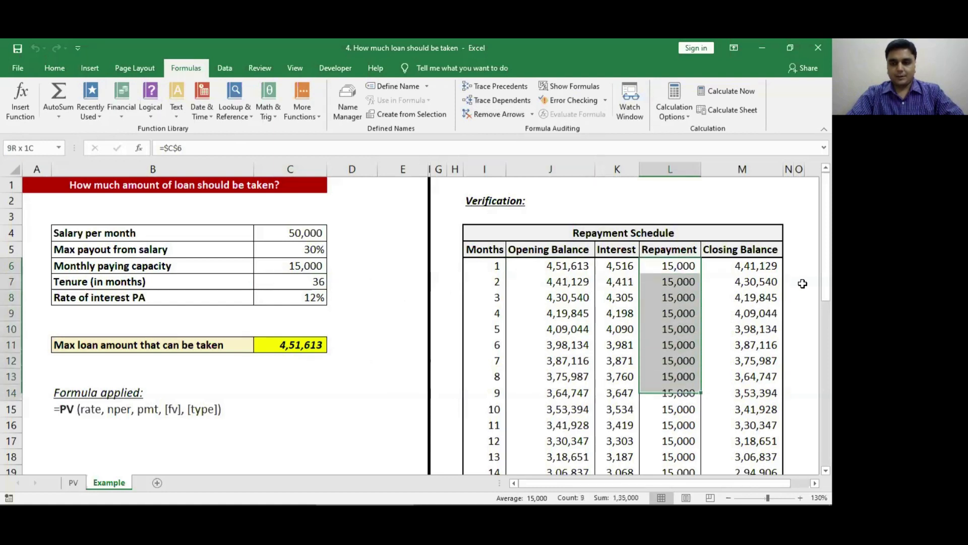
key("Right")
key("F2")
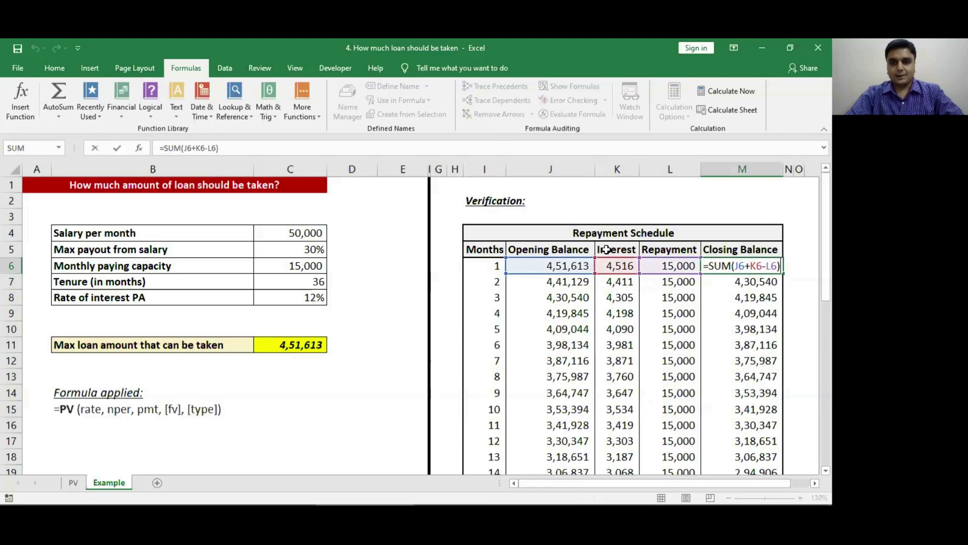
key("Return")
- Check the opening and closing balances of month 36 in the repayment schedule and return to the top of the sheet
key("Left")
key("Left")
key("Left")
key("ctrl+Down")
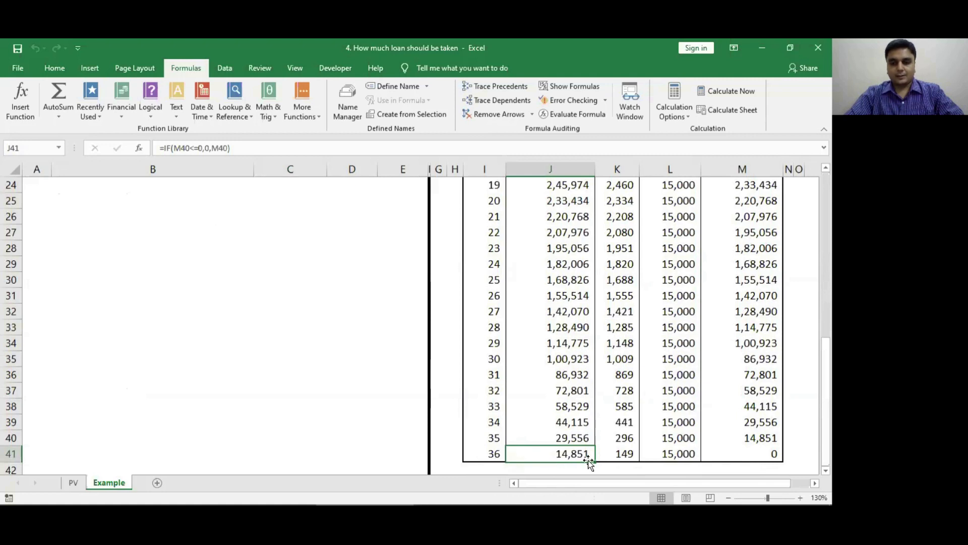
left_click(745, 458)
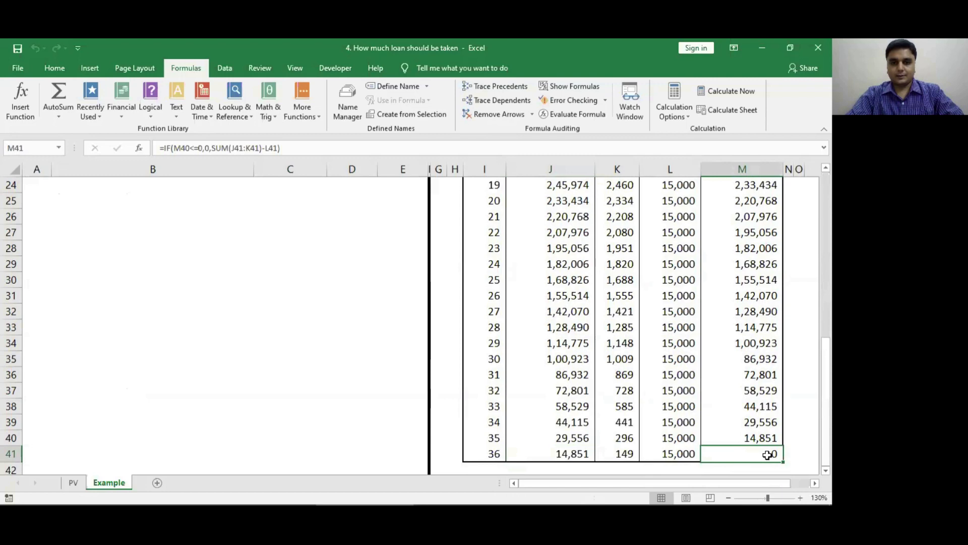
key("ctrl+Up")
key("ctrl+Up")
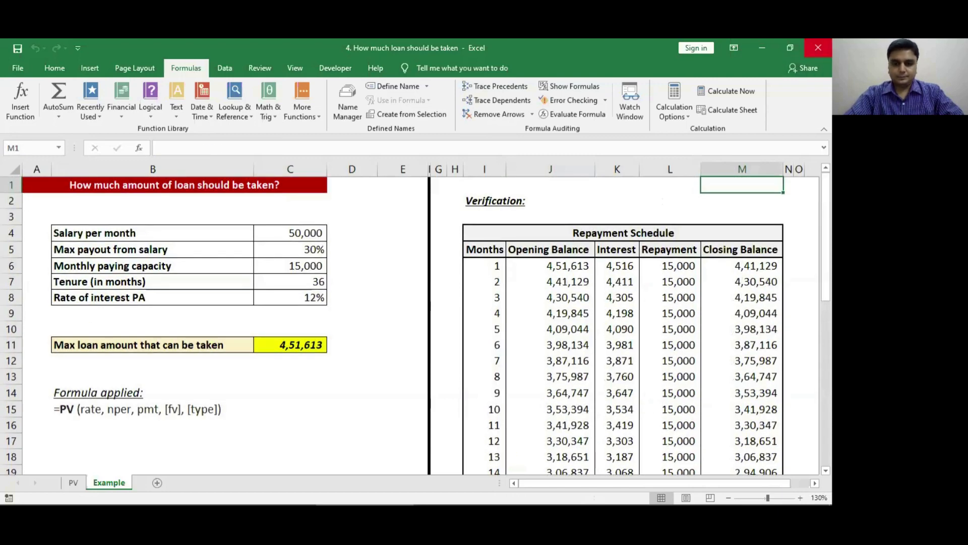
- Close the loan amount workbook and open "5. Calculation of EMI" from the Exercise folder
left_click(818, 48)
left_click(219, 233)
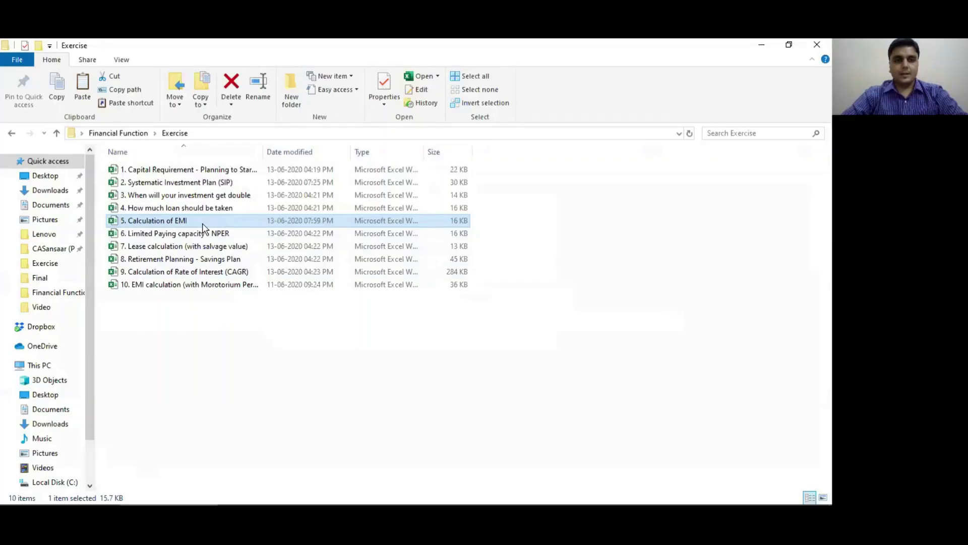
double_click(201, 223)
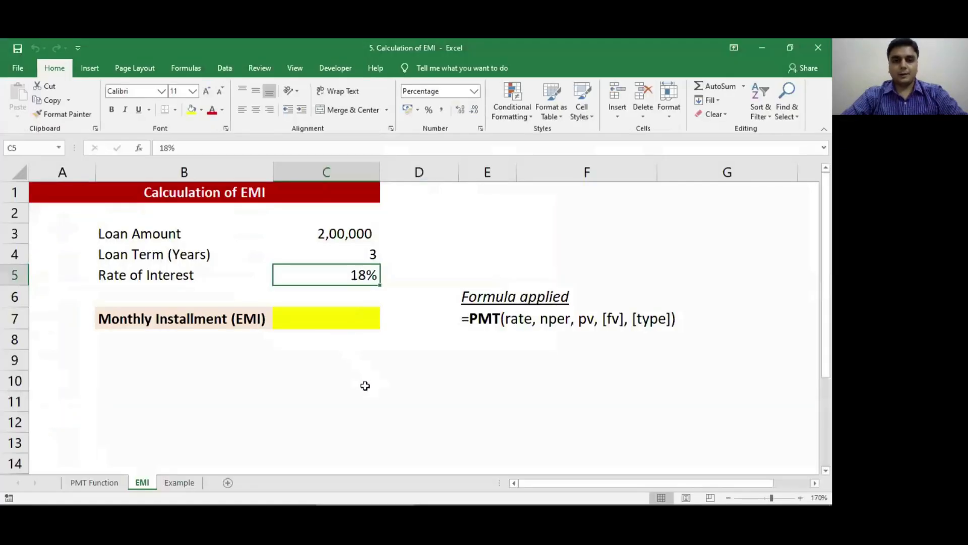
- Calculate the monthly installment in C7 of the EMI sheet with the formula =PMT(C5/12,C4*12,-C3,,0)
left_click(325, 325)
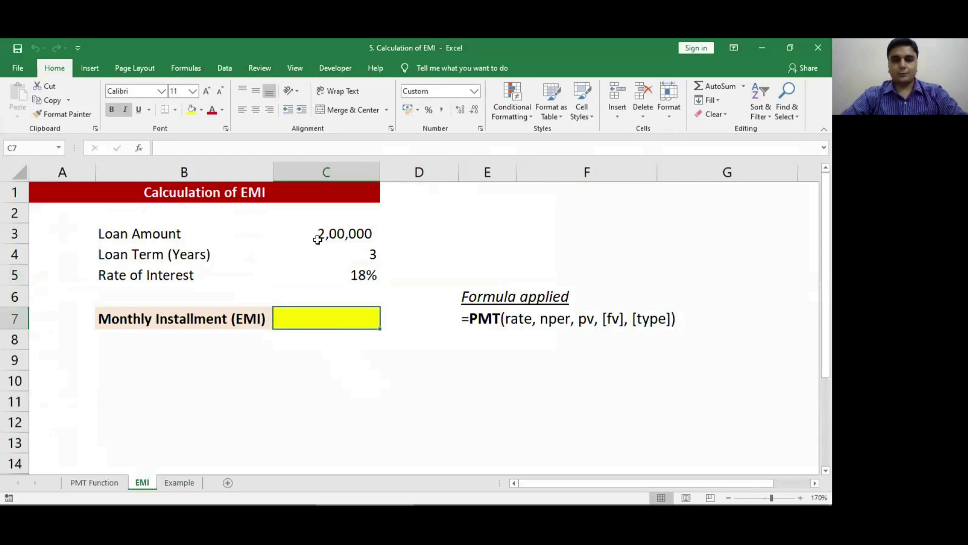
left_click(314, 258)
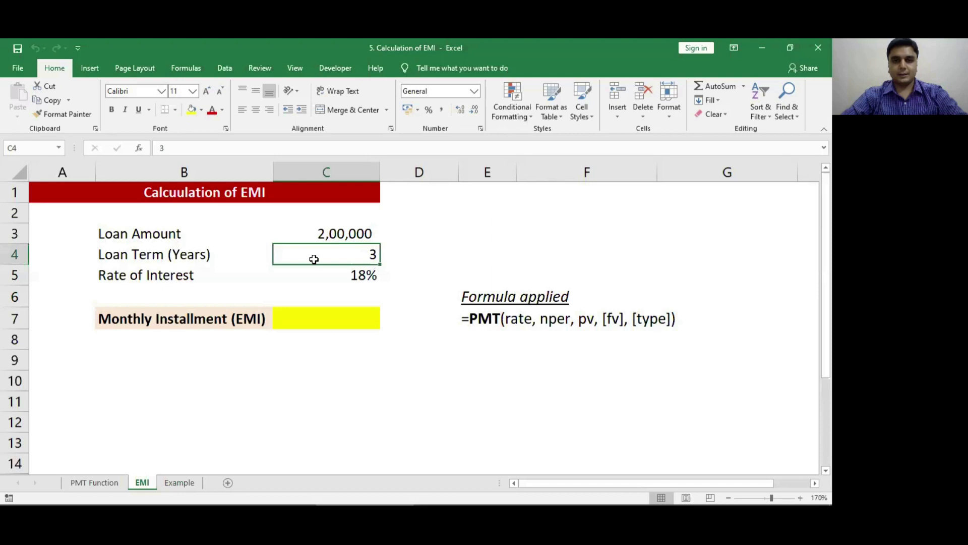
left_click(309, 277)
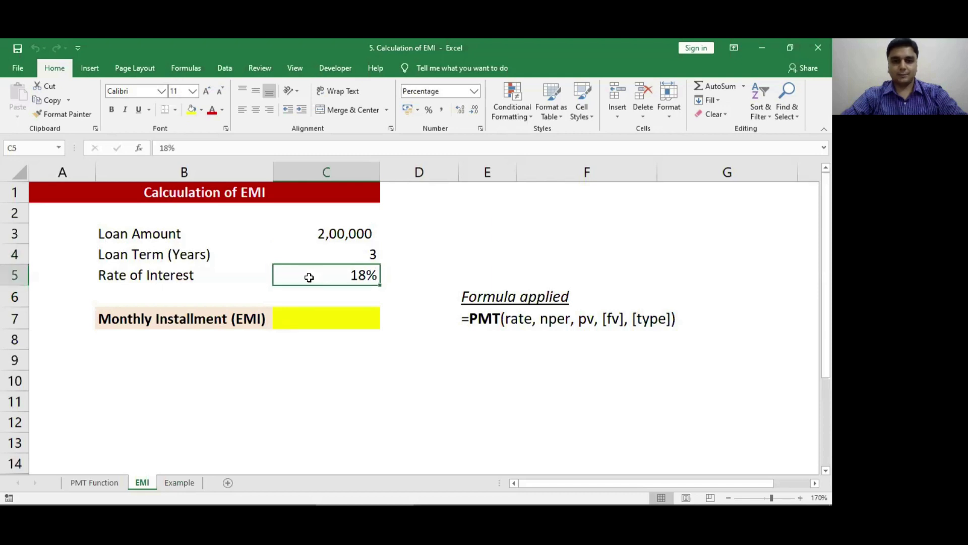
left_click(303, 321)
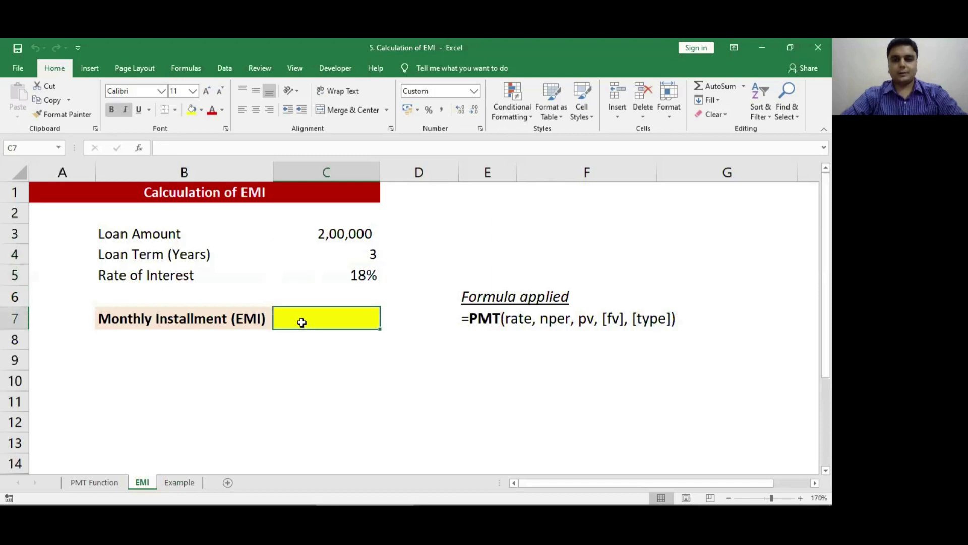
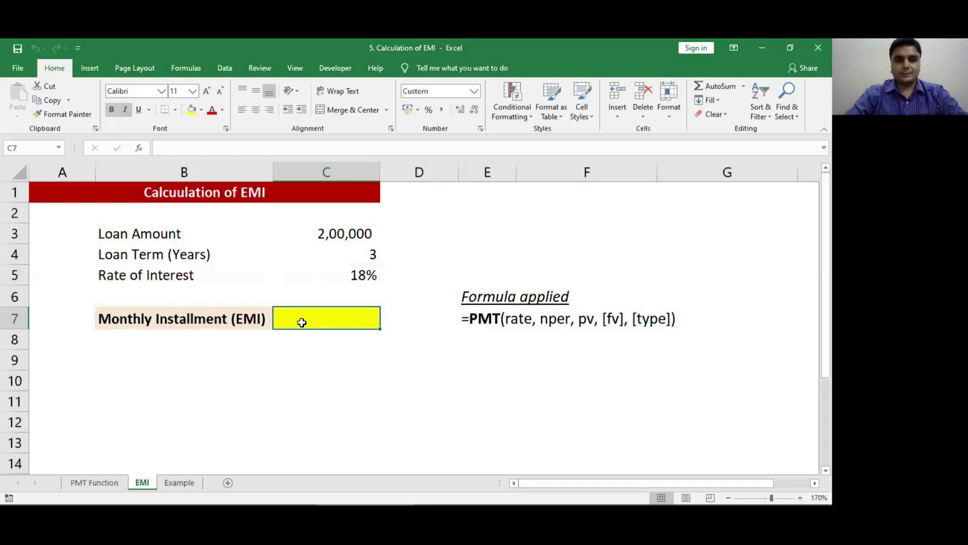
type("=pmt")
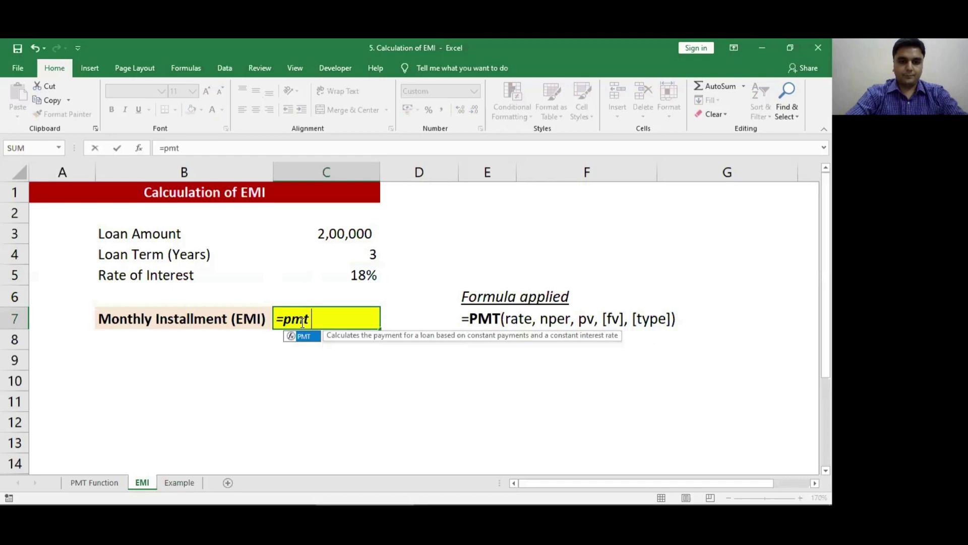
key("Tab")
left_click(312, 277)
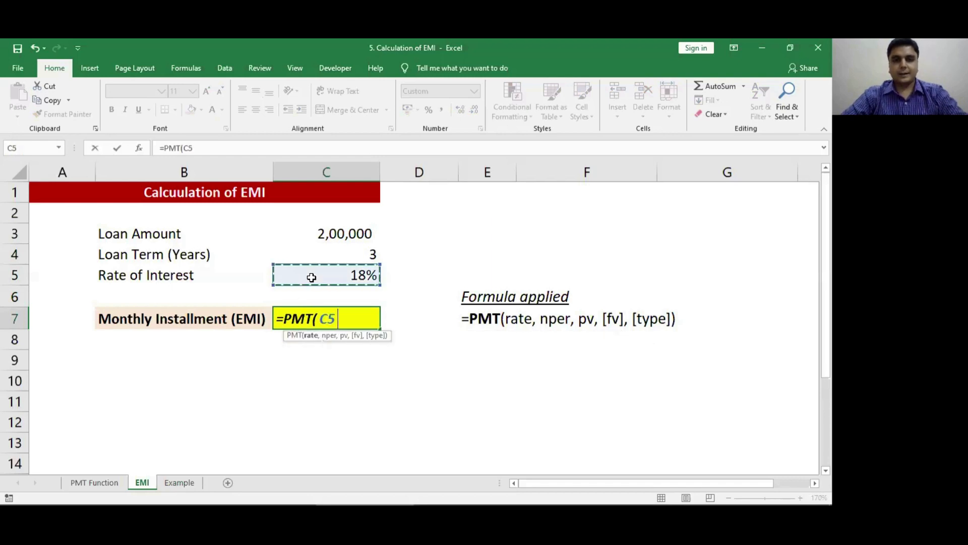
type("/12,")
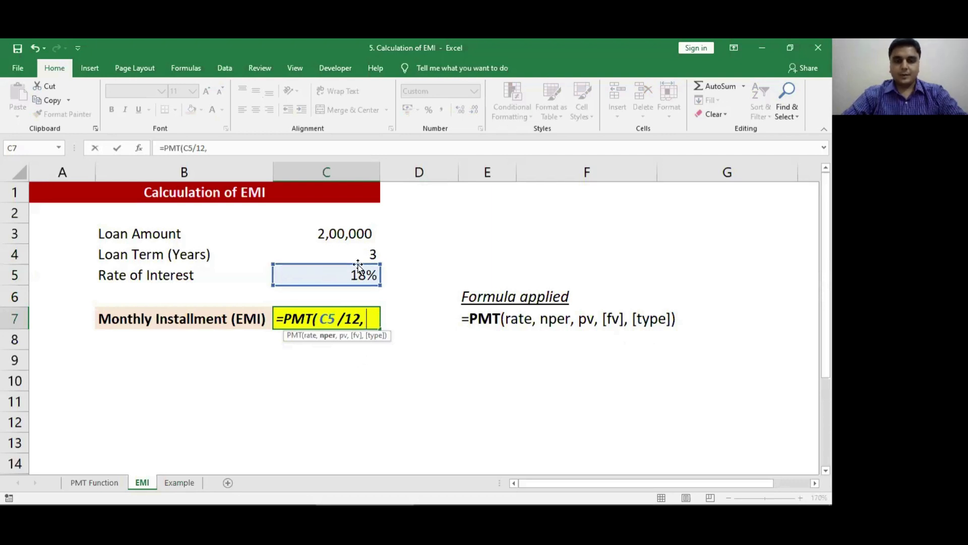
left_click(348, 251)
type("*")
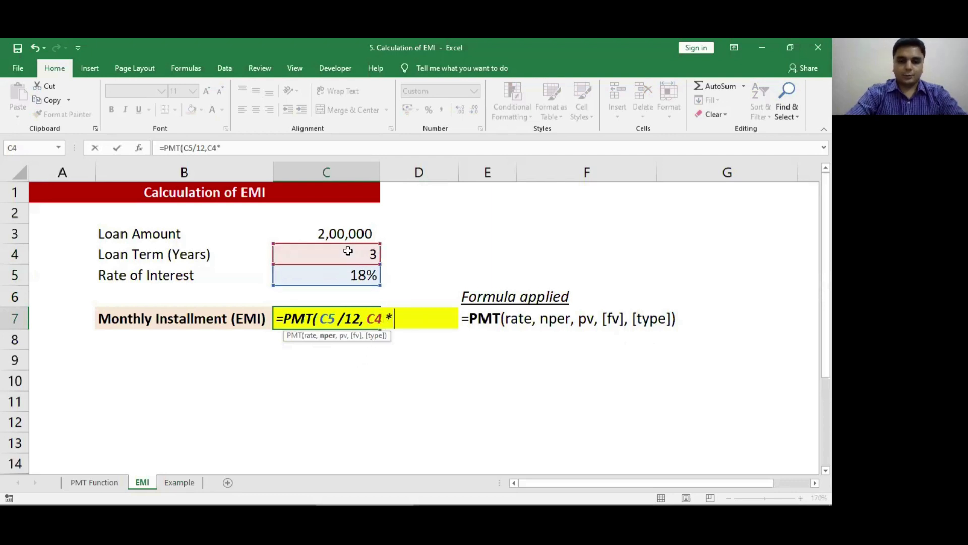
type("12,-")
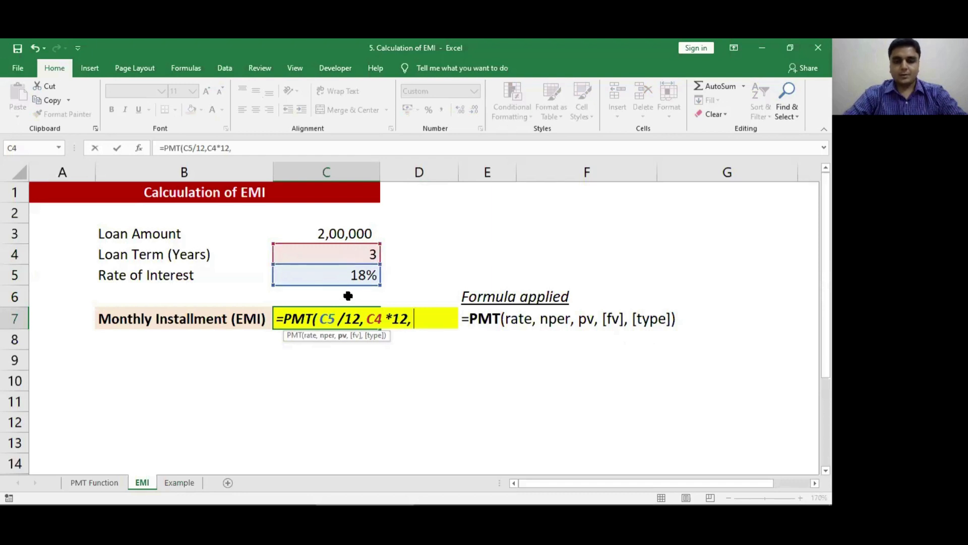
left_click(341, 237)
type(",")
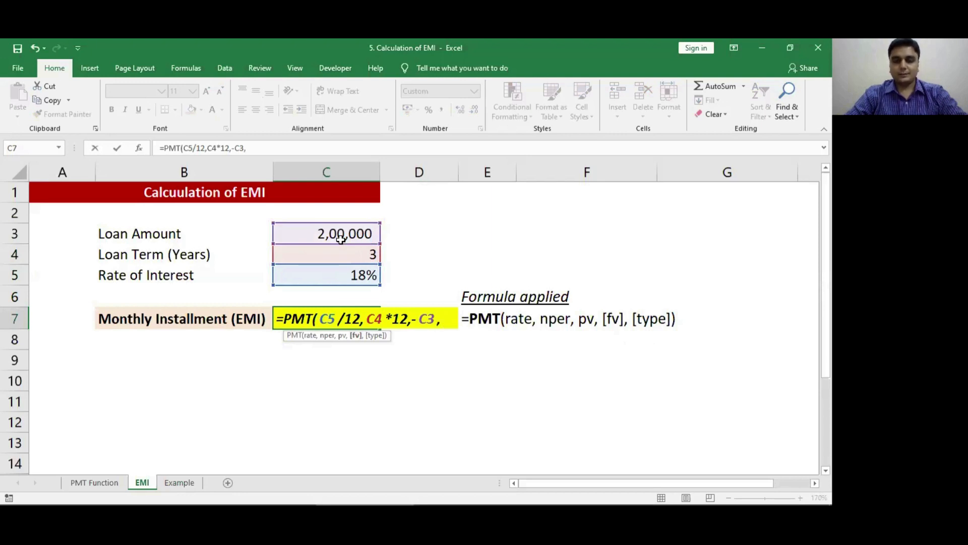
type(",")
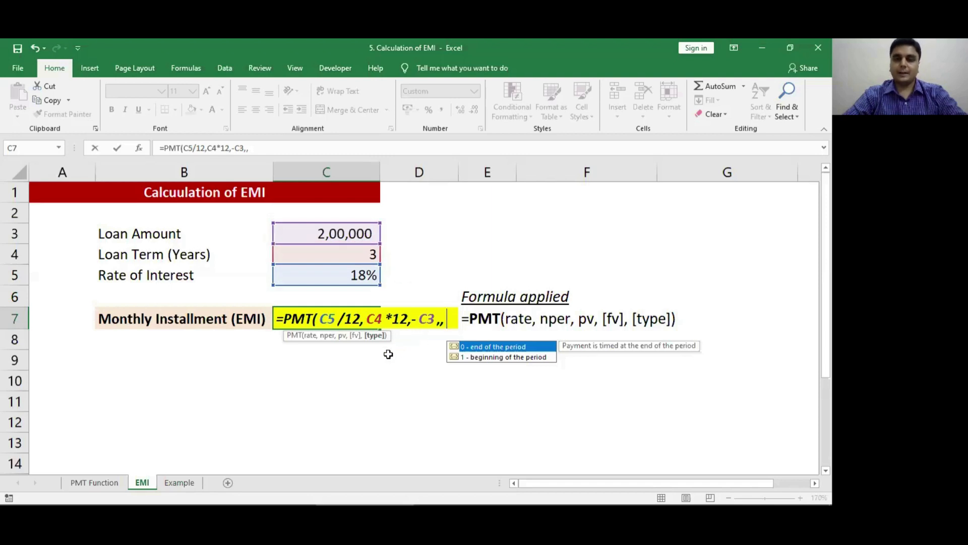
type("0)")
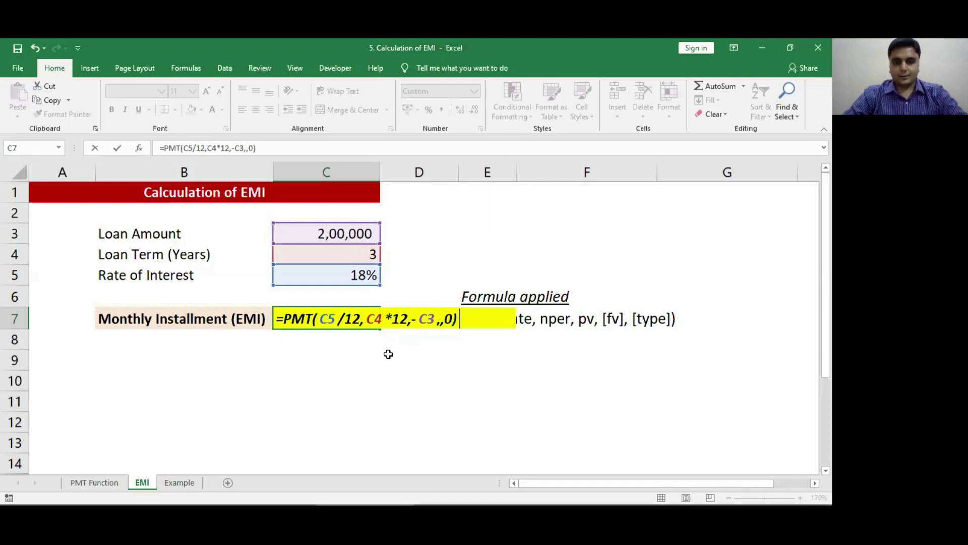
key("ctrl+Return")
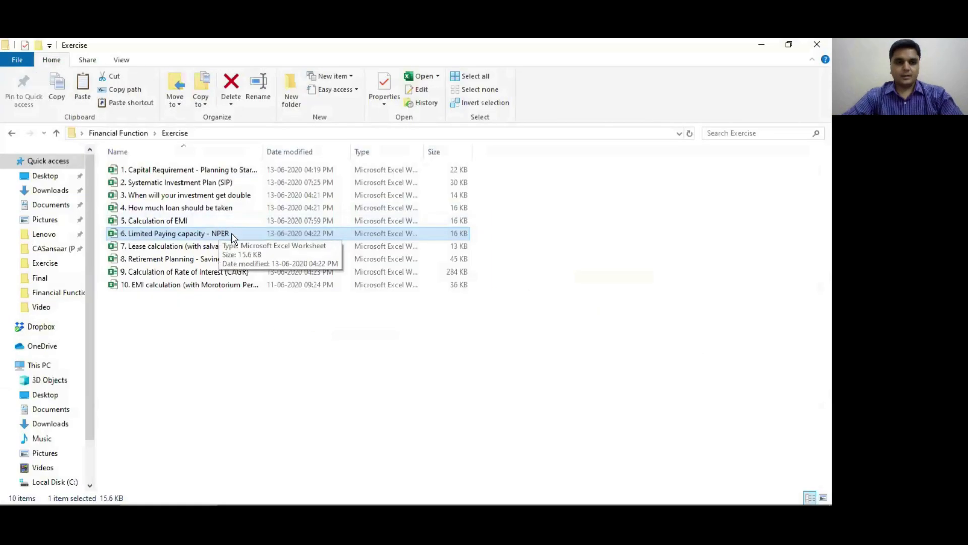
- Open "6. Limited Paying capacity - NPER" from the Exercise folder and review the loan, interest rate, salary and monthly paying capacity cells
double_click(232, 235)
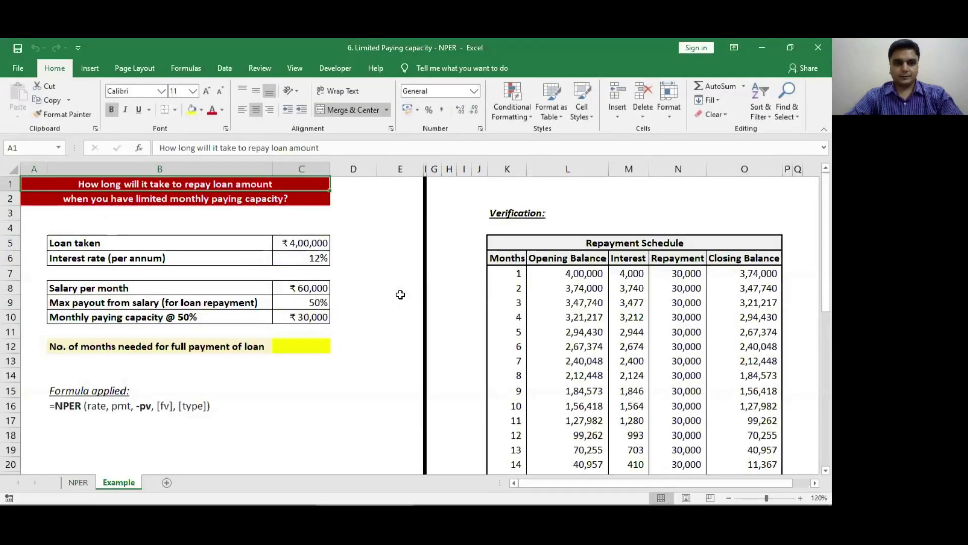
key("Down")
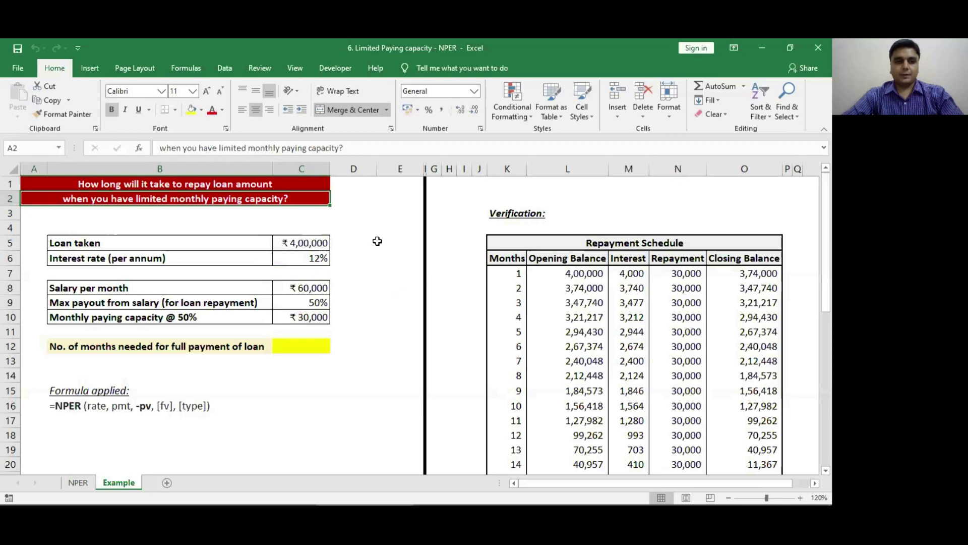
left_click(304, 243)
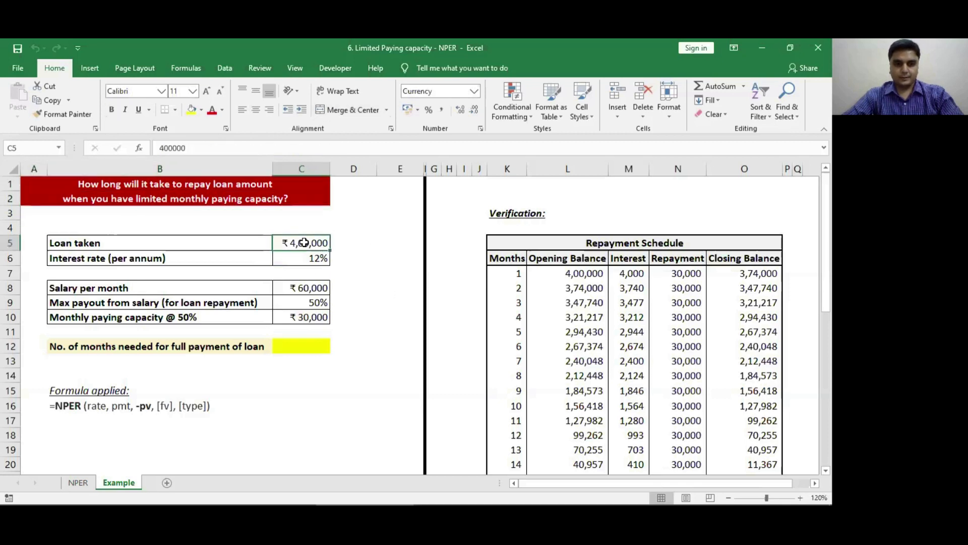
left_click(300, 260)
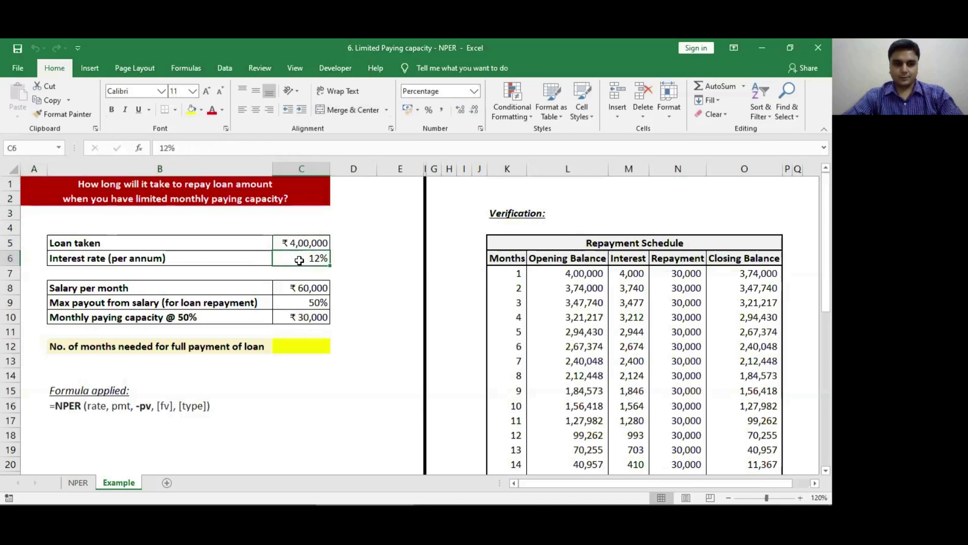
left_click(327, 291)
key("Down")
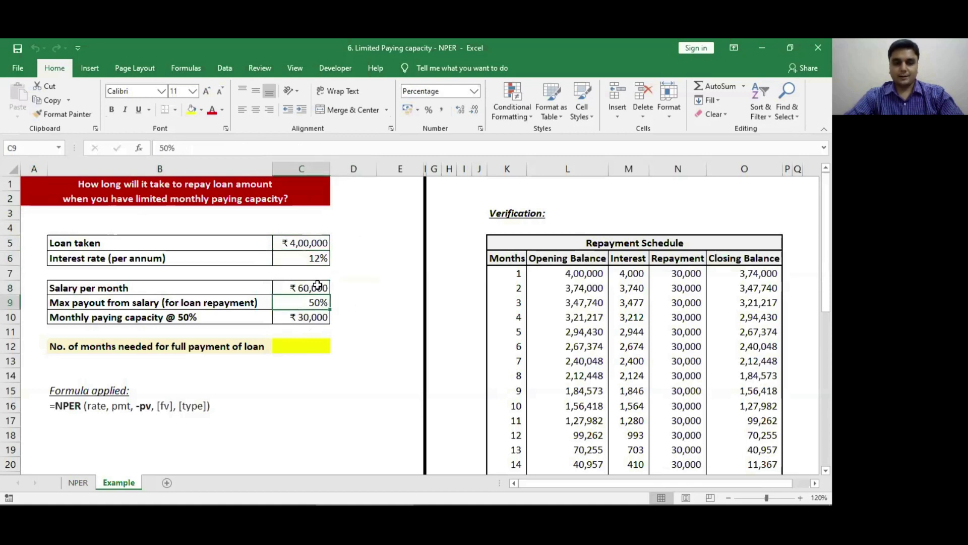
key("Down")
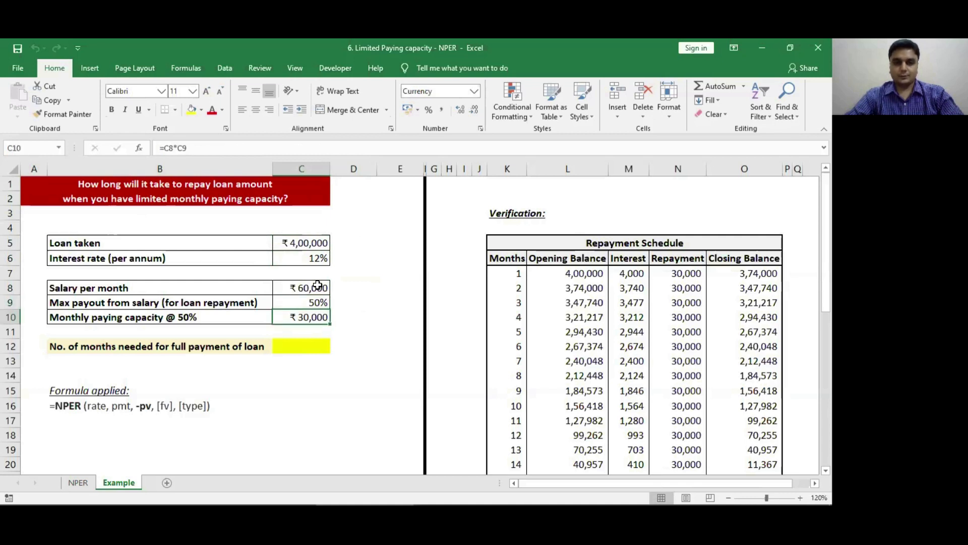
- Calculate the number of months needed for full loan payment in C12 with the formula =NPER(C6/12,-C10,C5,,0)
key("Down")
key("Down")
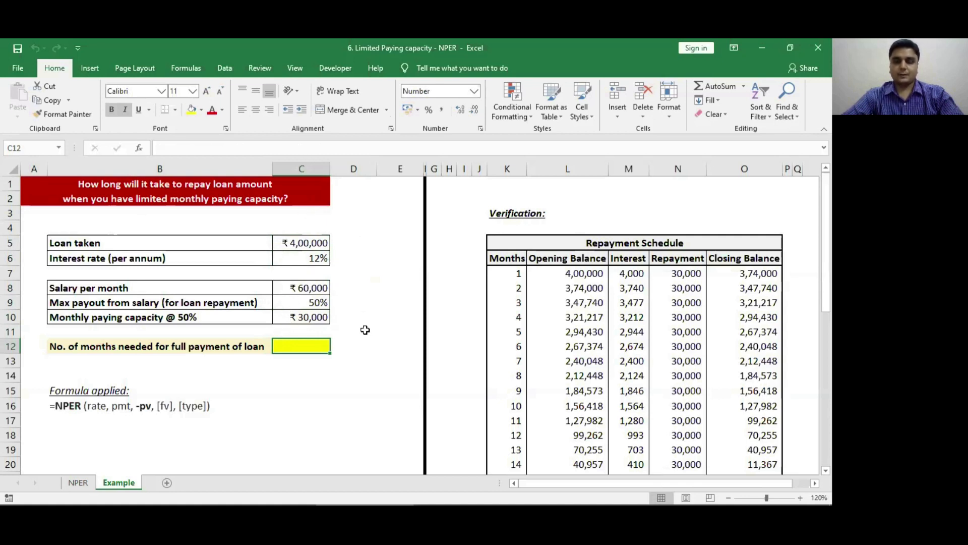
type("=nper")
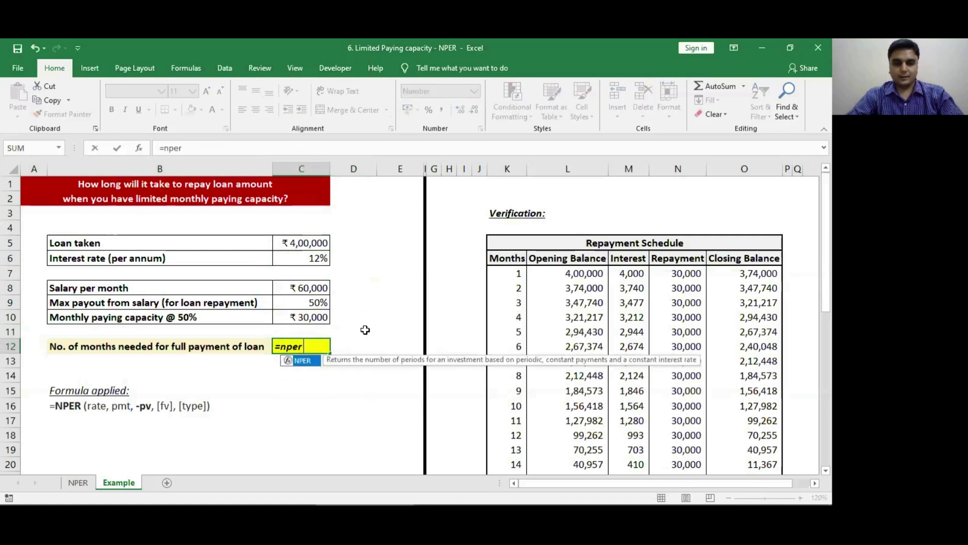
key("Tab")
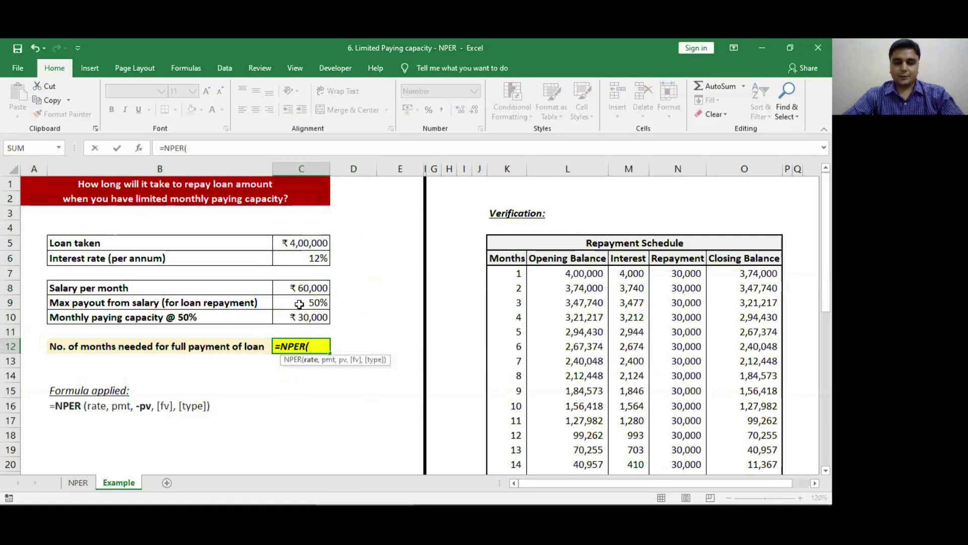
left_click(298, 256)
type("/12,")
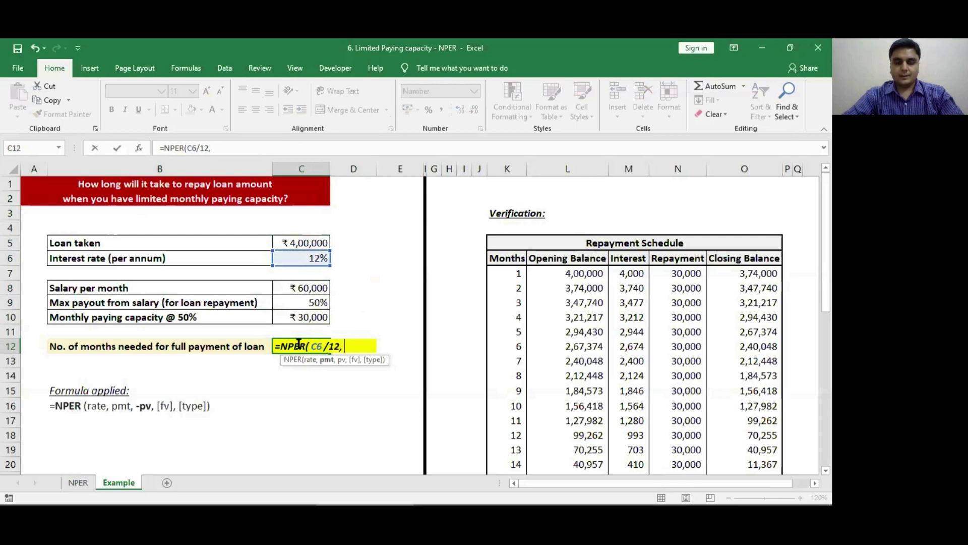
type("-")
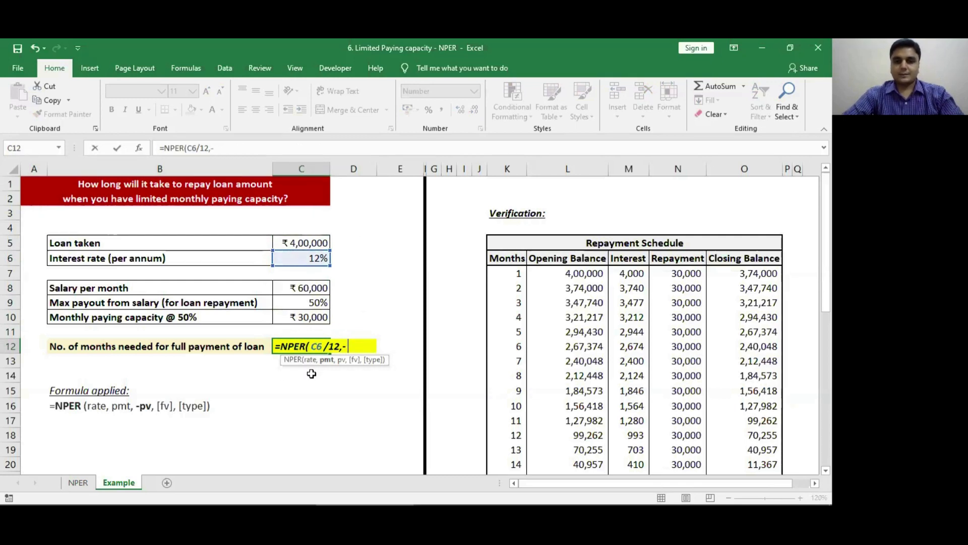
left_click(301, 318)
type(",")
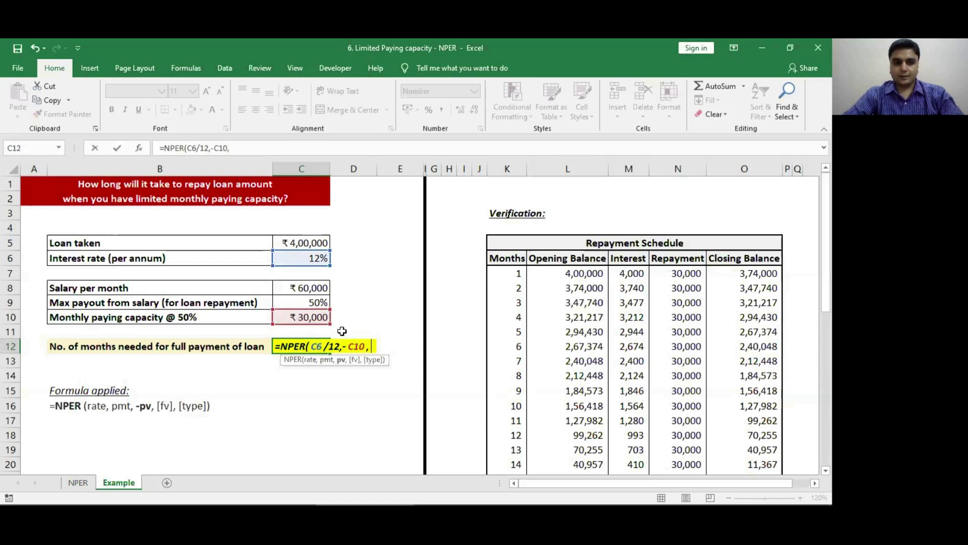
left_click(304, 243)
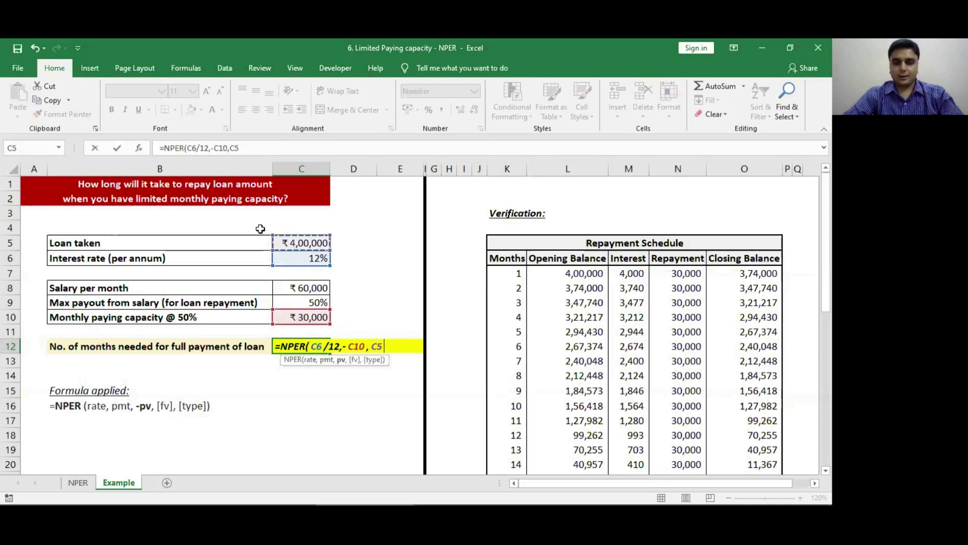
type(",")
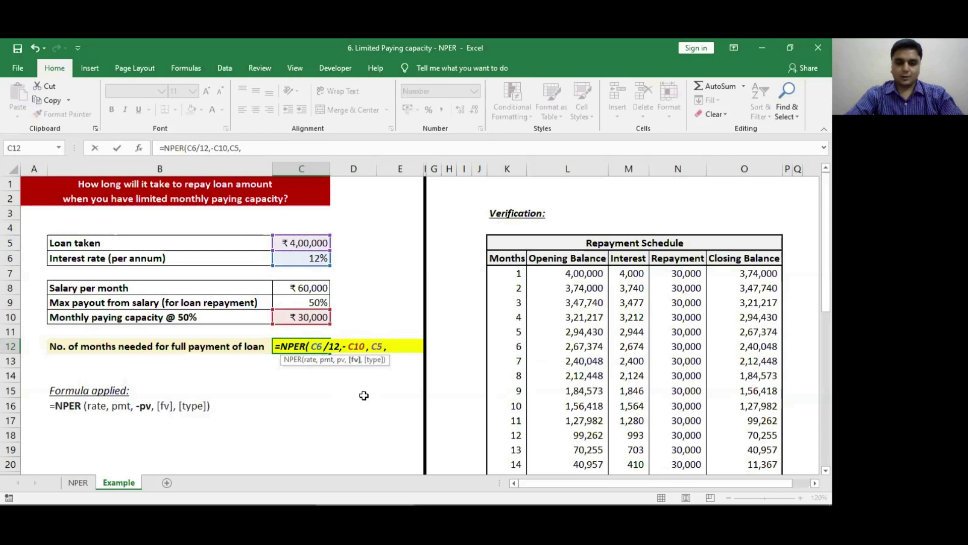
type(",")
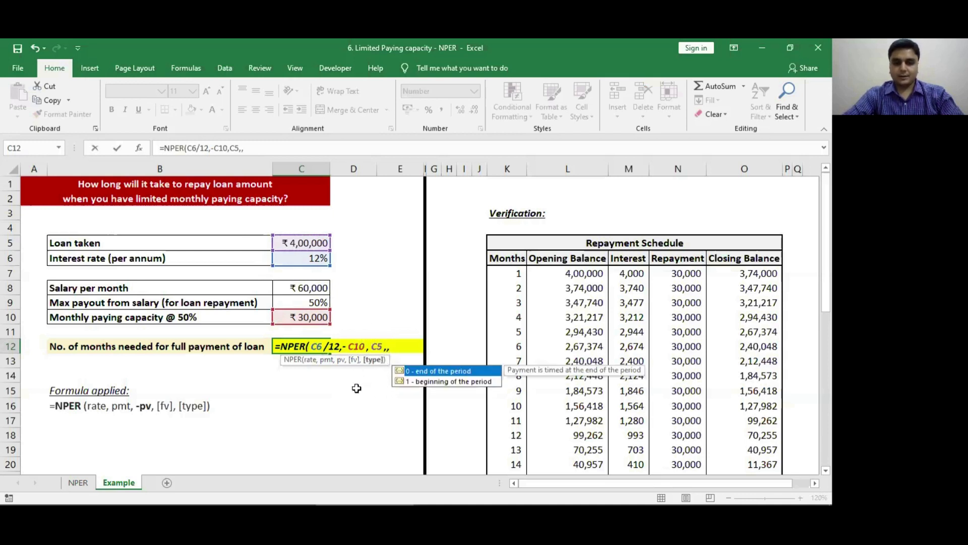
type("0")
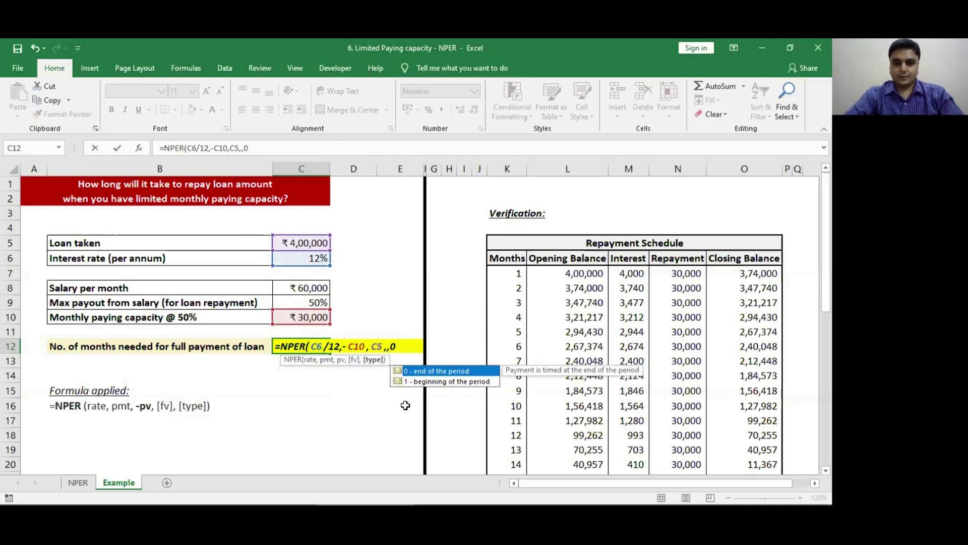
key("Tab")
type(")")
key("Return")
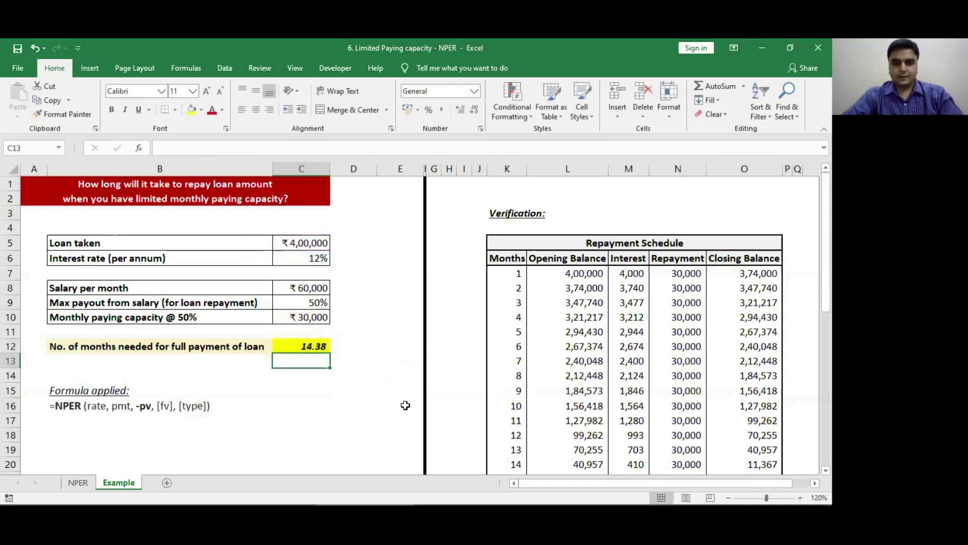
- Check the months-needed and monthly paying capacity formulas, and close the limited paying capacity workbook without saving changes
left_click(321, 348)
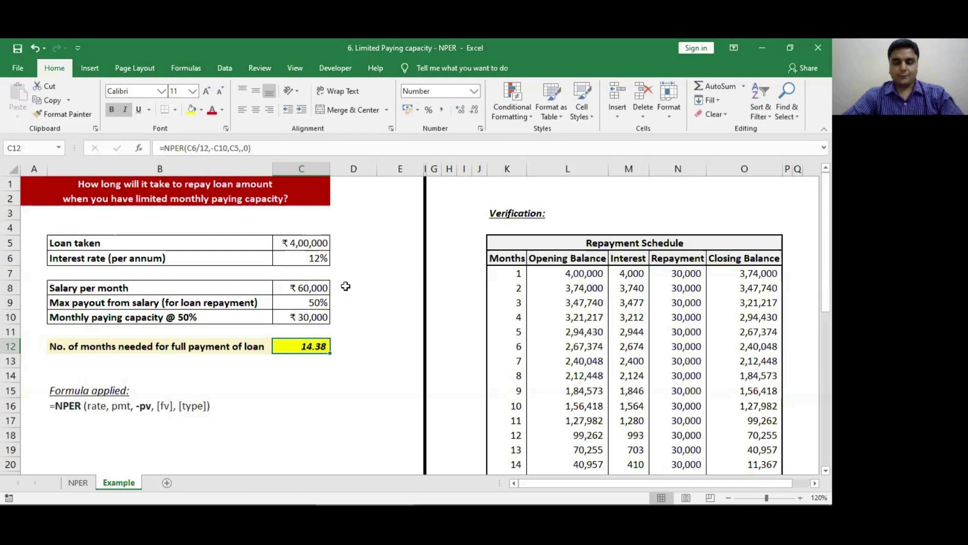
left_click(323, 317)
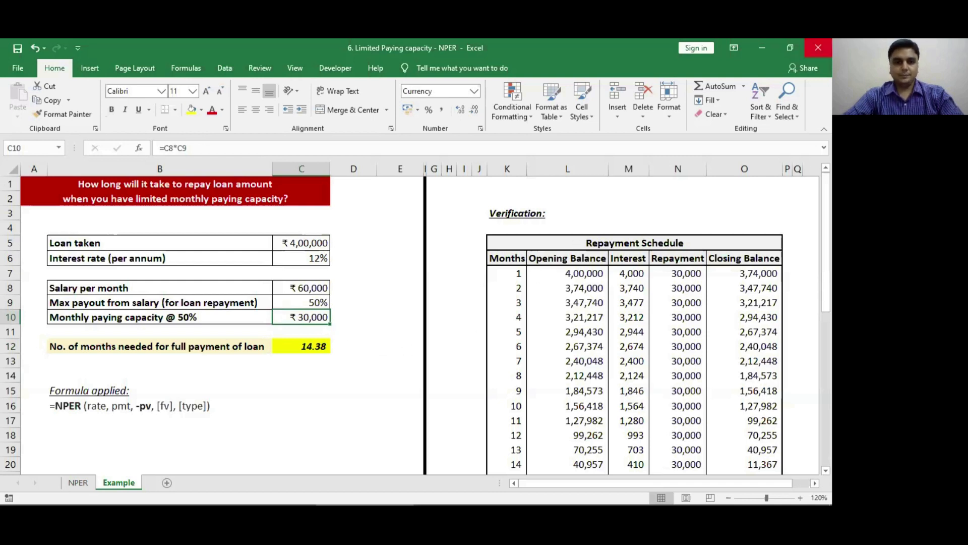
left_click(818, 47)
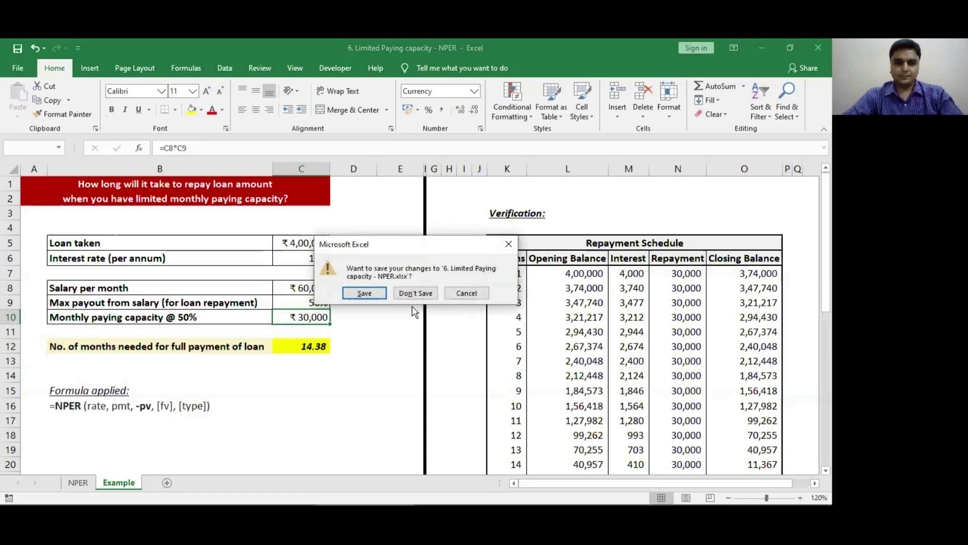
left_click(403, 293)
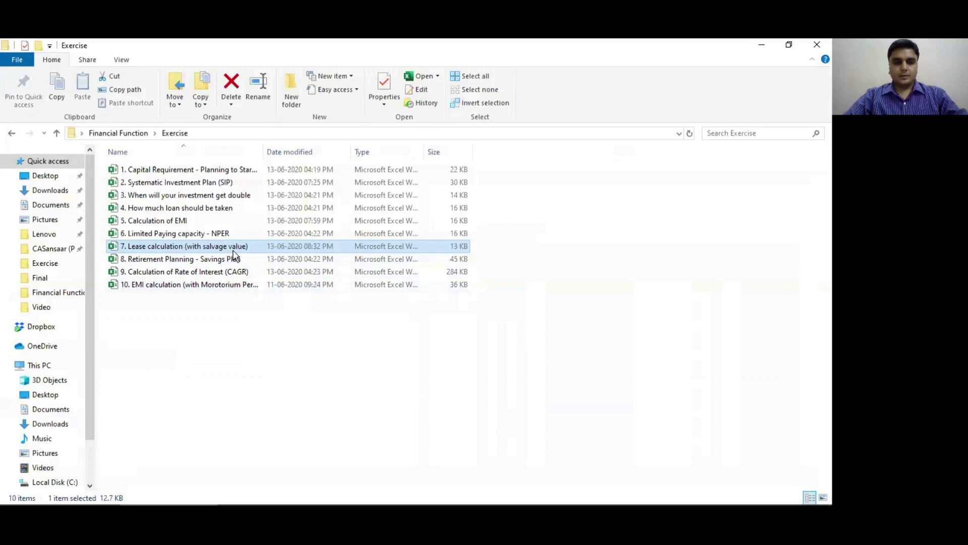
- Open "7. Lease calculation (with salvage value)" and review the car price, period, annual interest rate, salvage value and monthly lease rentals cells
double_click(237, 250)
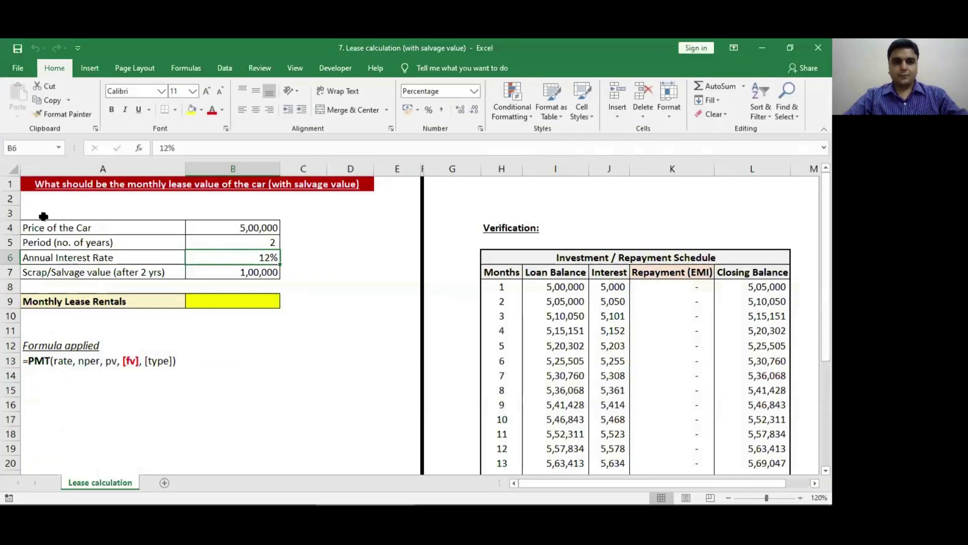
left_click(43, 216)
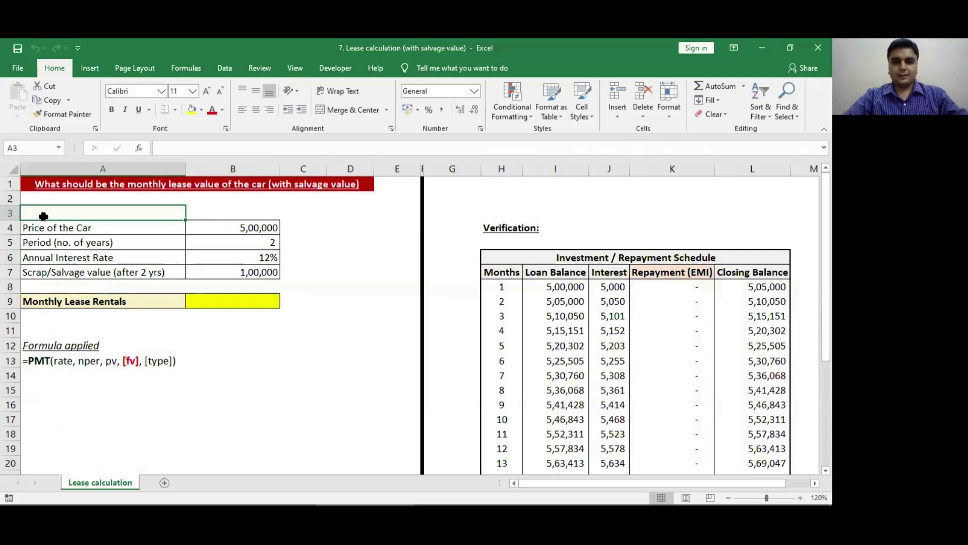
key("Down")
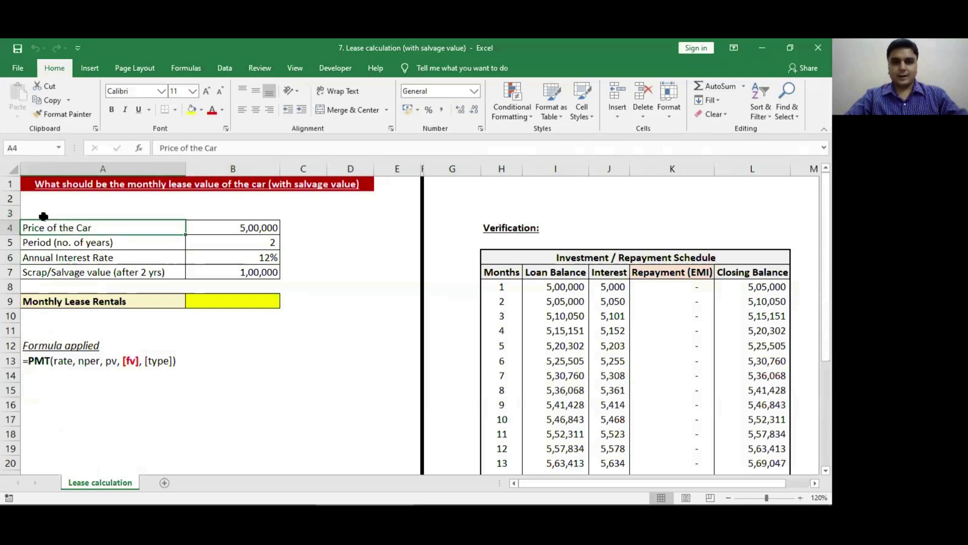
key("shift+Right")
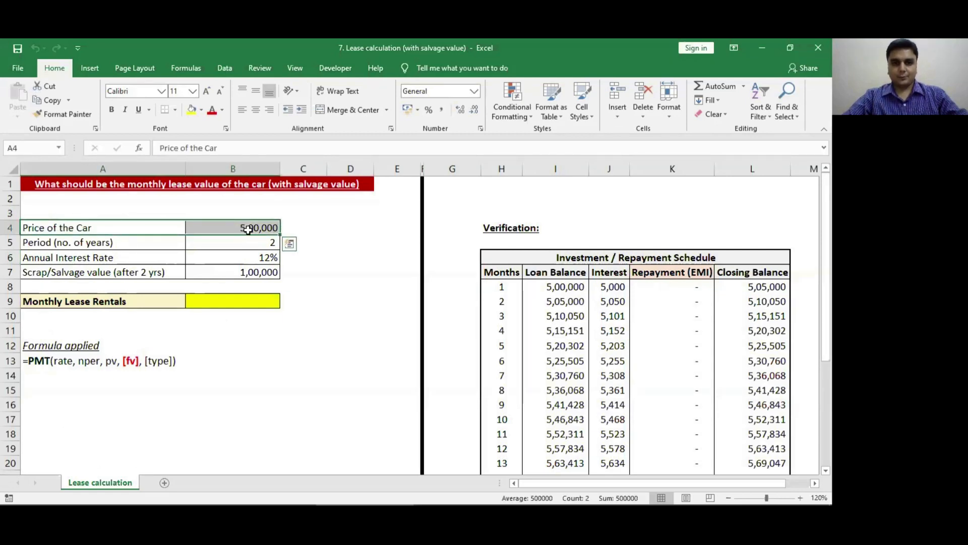
left_click(163, 251)
key("Up")
key("shift+Right")
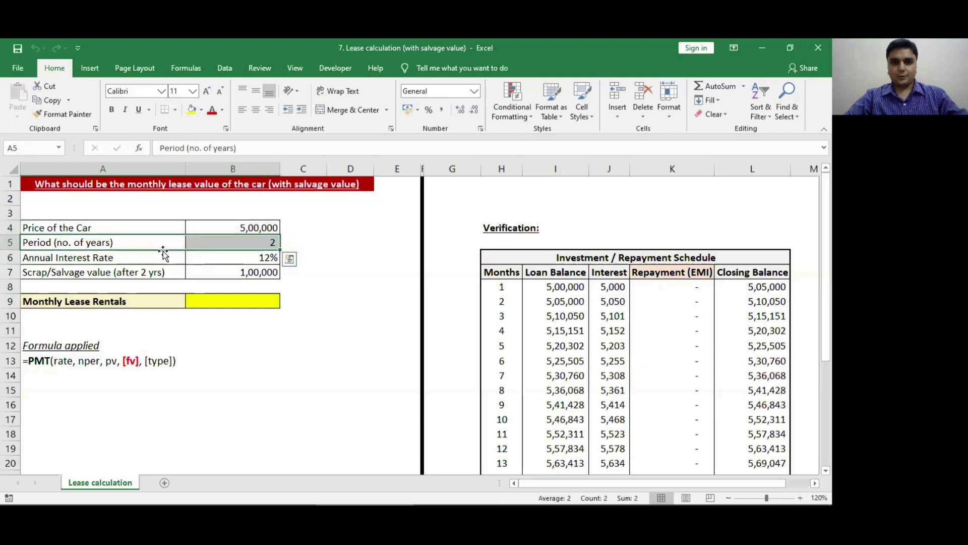
left_click(163, 253)
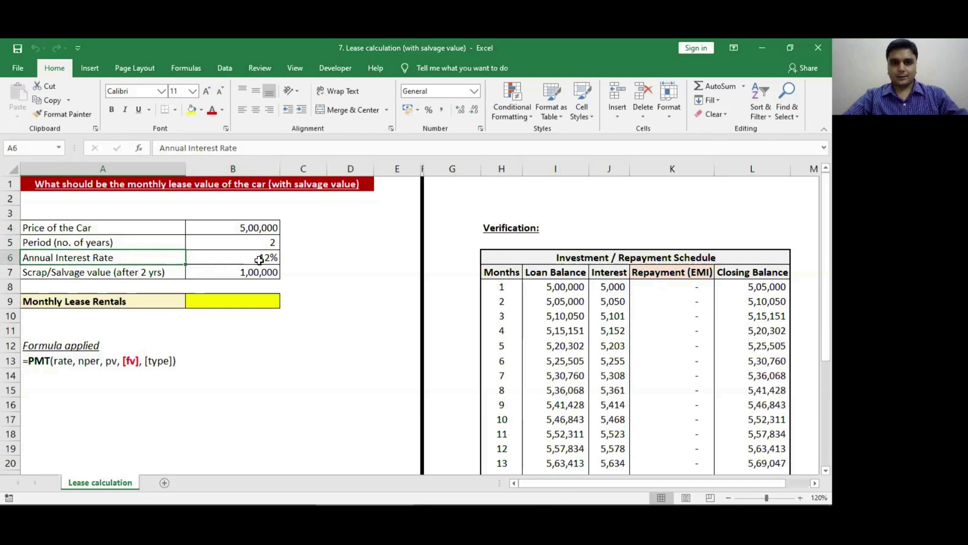
left_click(153, 275)
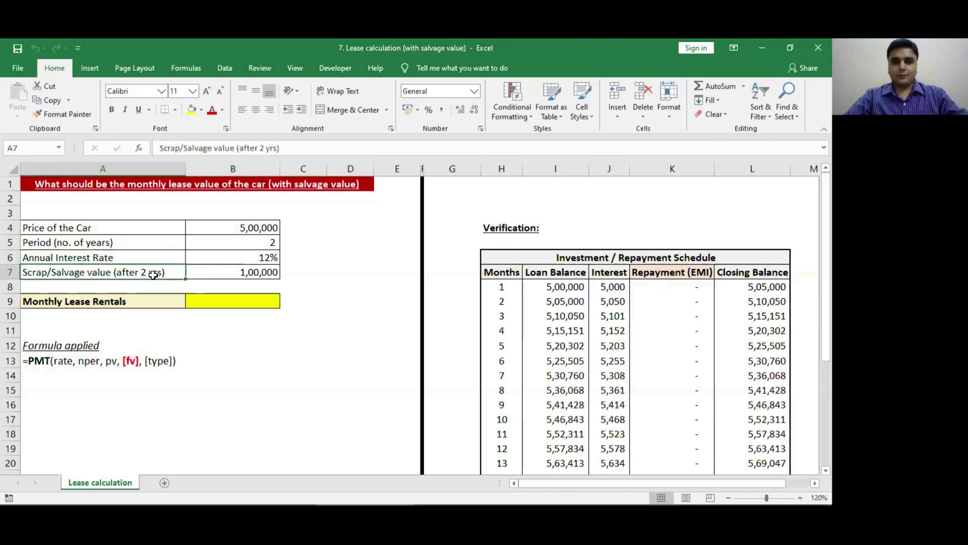
key("shift+Right")
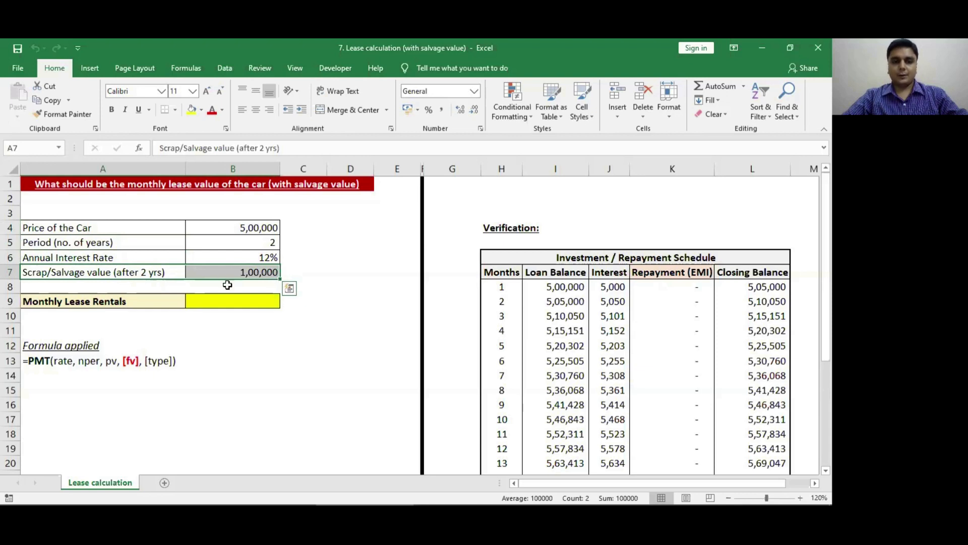
key("Down")
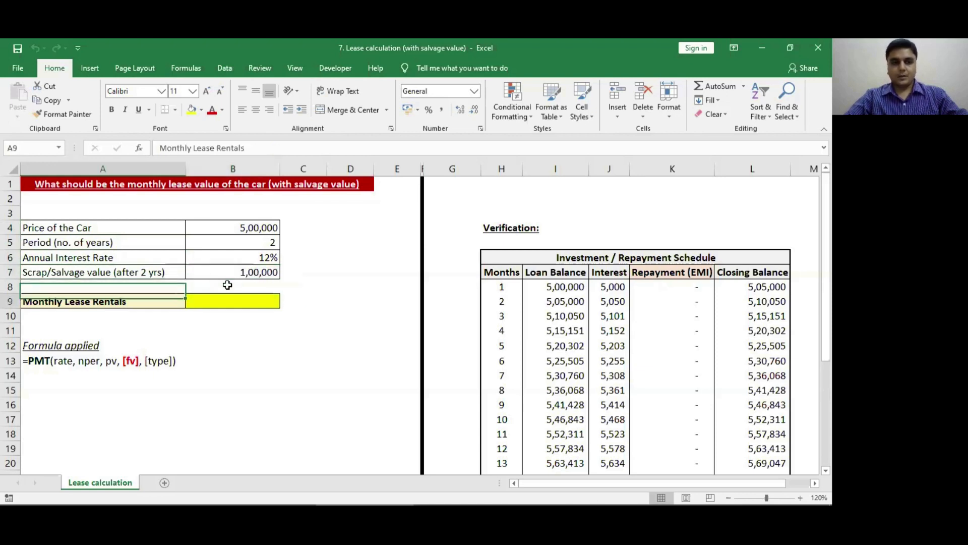
key("Down")
key("Right")
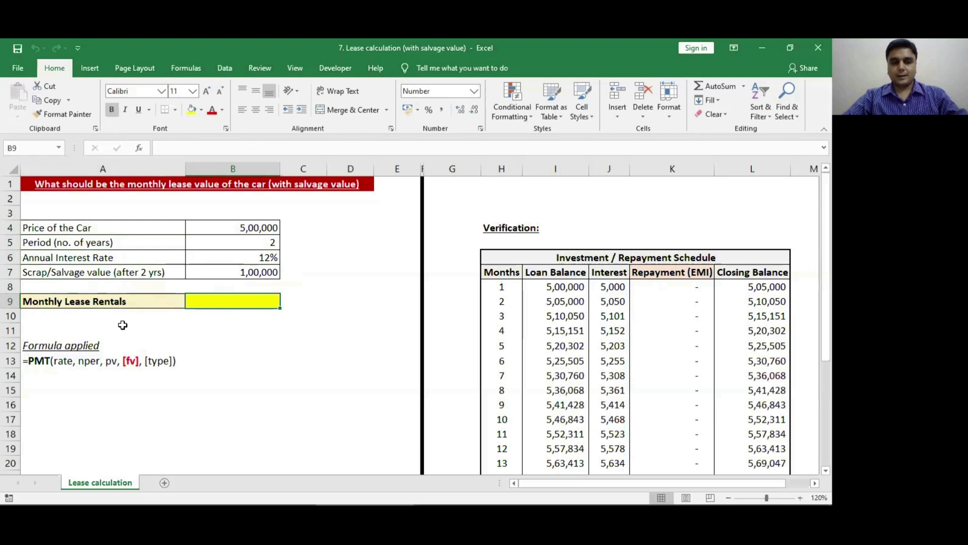
left_click(250, 254)
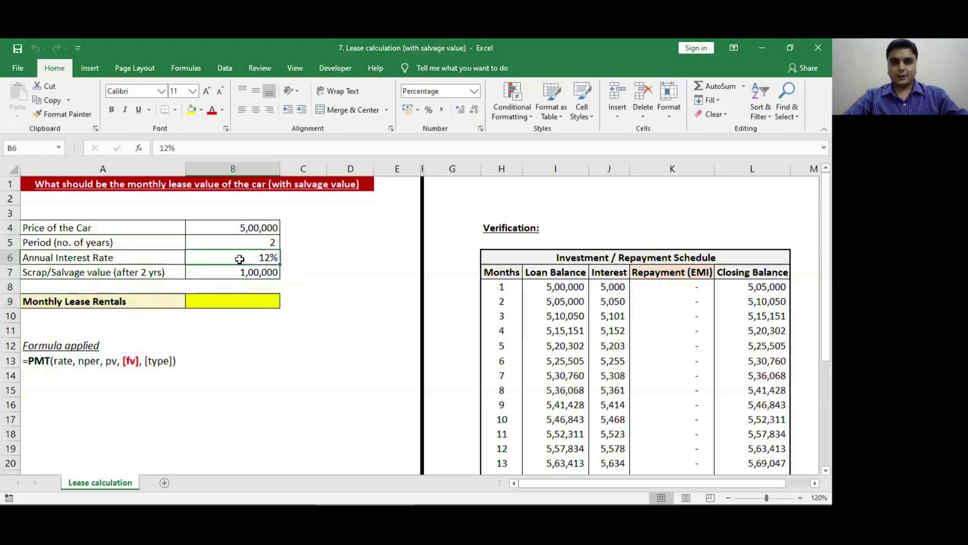
- Calculate the monthly lease rentals in B9 with the formula =PMT(B6/12,B5*12,-B4,B7,0)
left_click(234, 300)
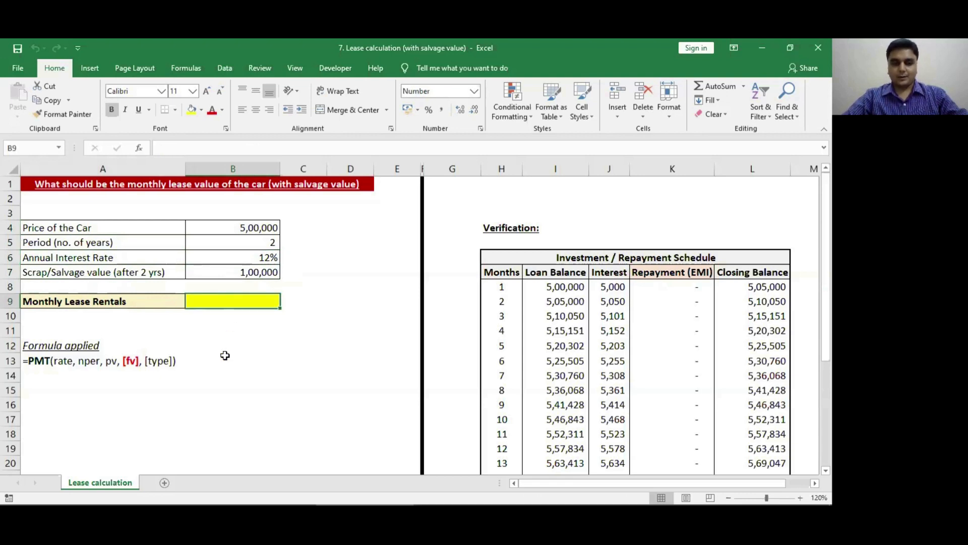
type("=omt")
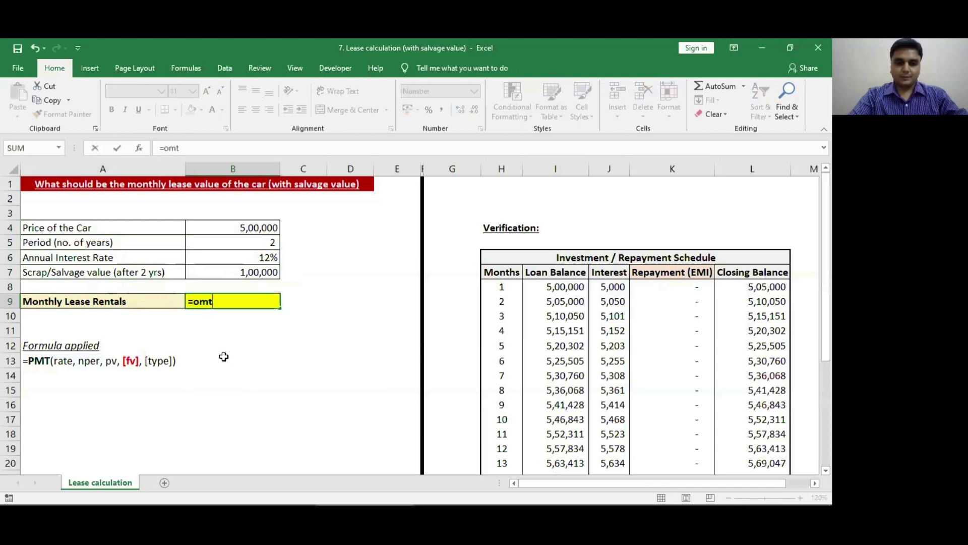
key("BackSpace")
key("BackSpace")
key("BackSpace")
type("pmt")
key("Tab")
key("Up")
key("Up")
key("Up")
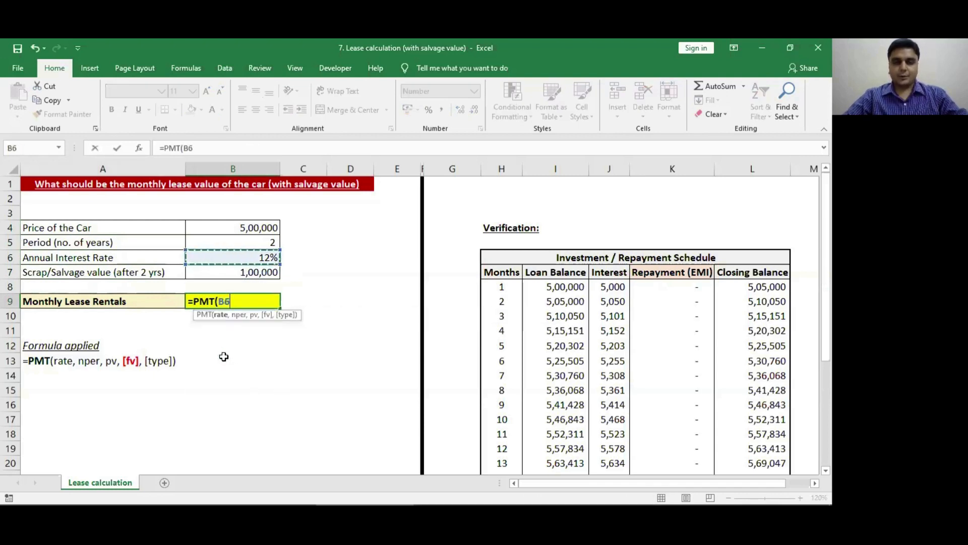
type("/12,")
key("Up")
key("Up")
key("Up")
key("Up")
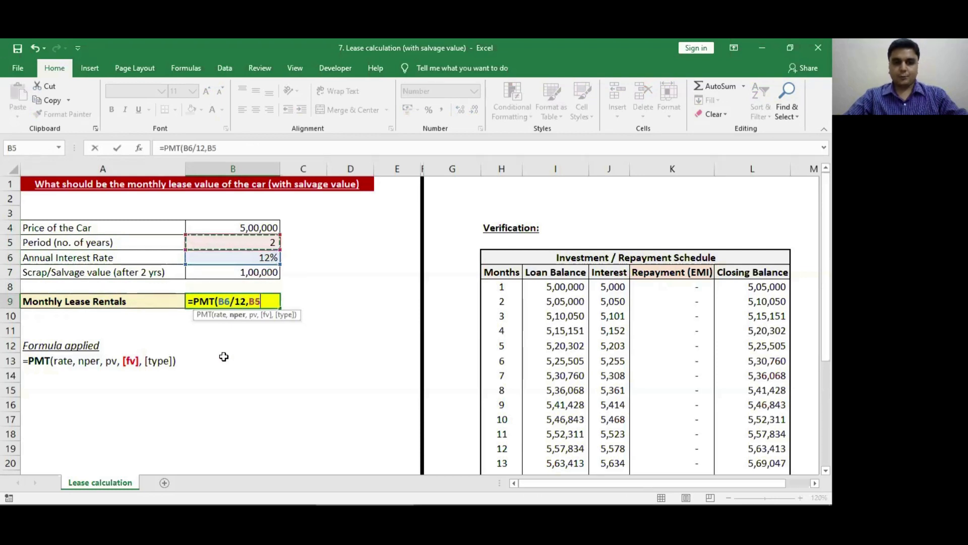
type("*")
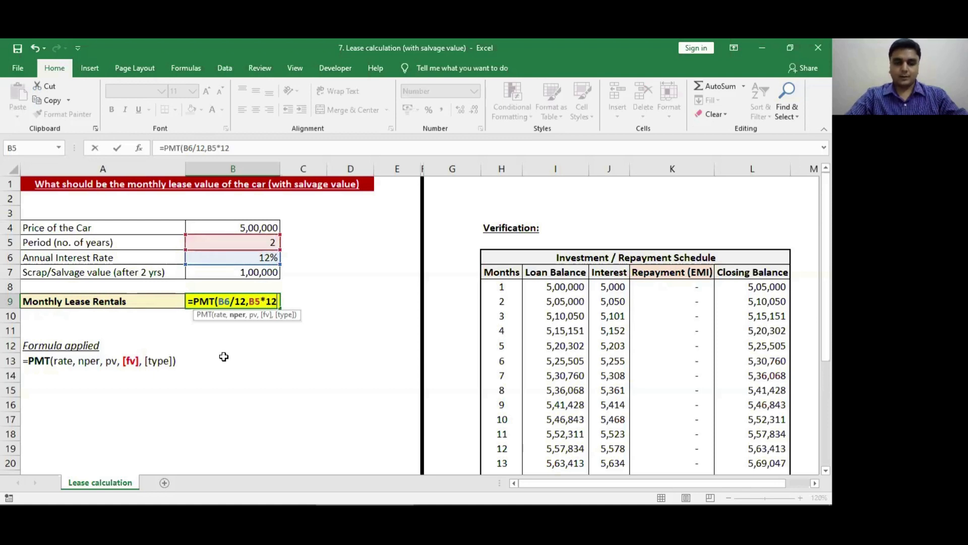
type("12,")
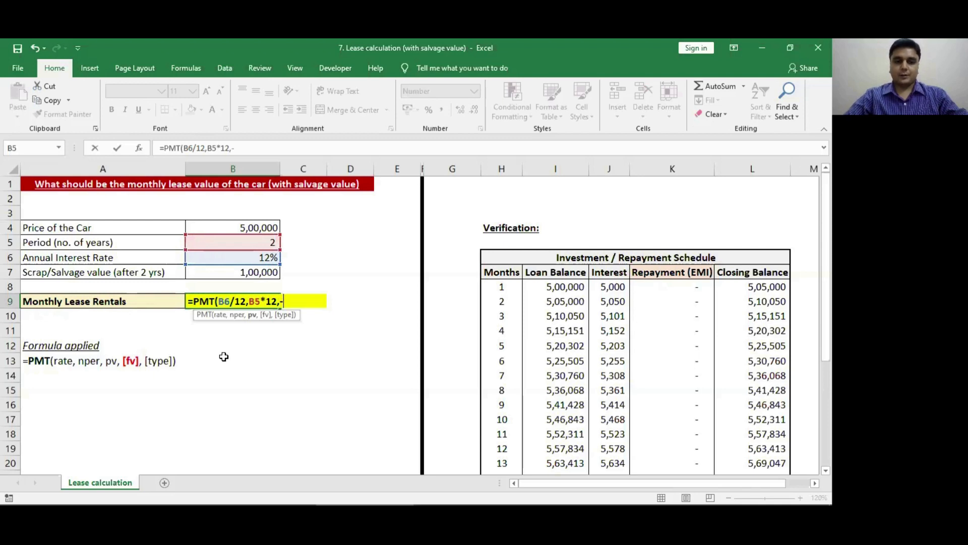
type("-")
key("Up")
key("Up")
key("Up")
key("Up")
key("Up")
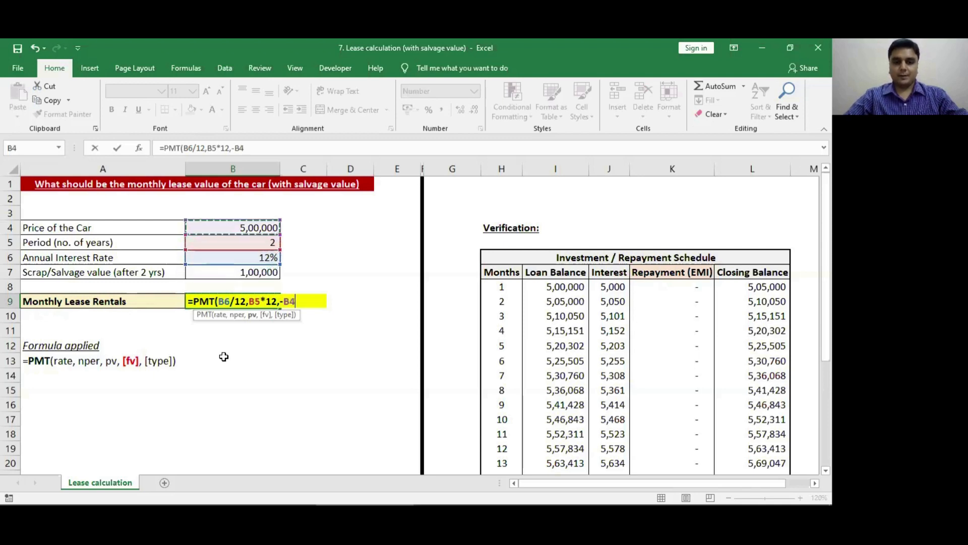
type(",")
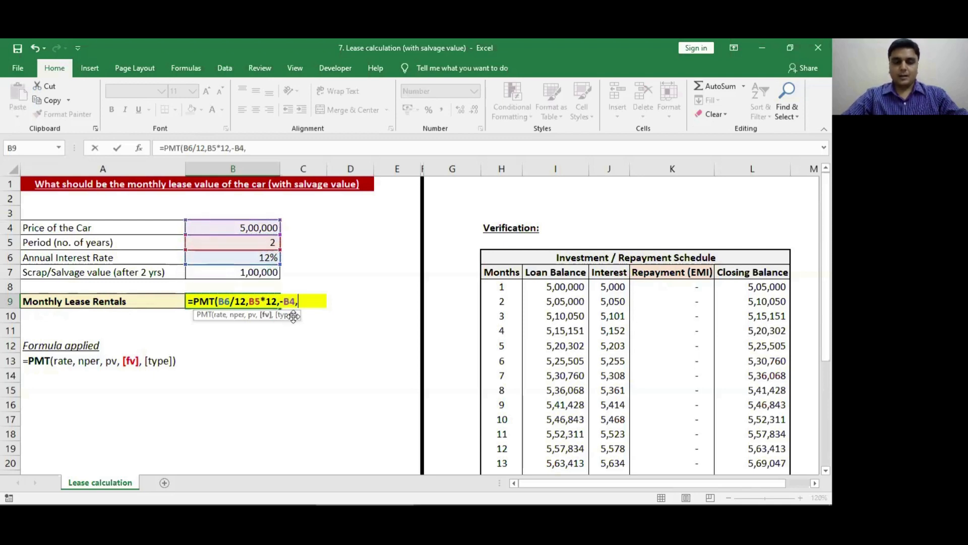
left_click(230, 271)
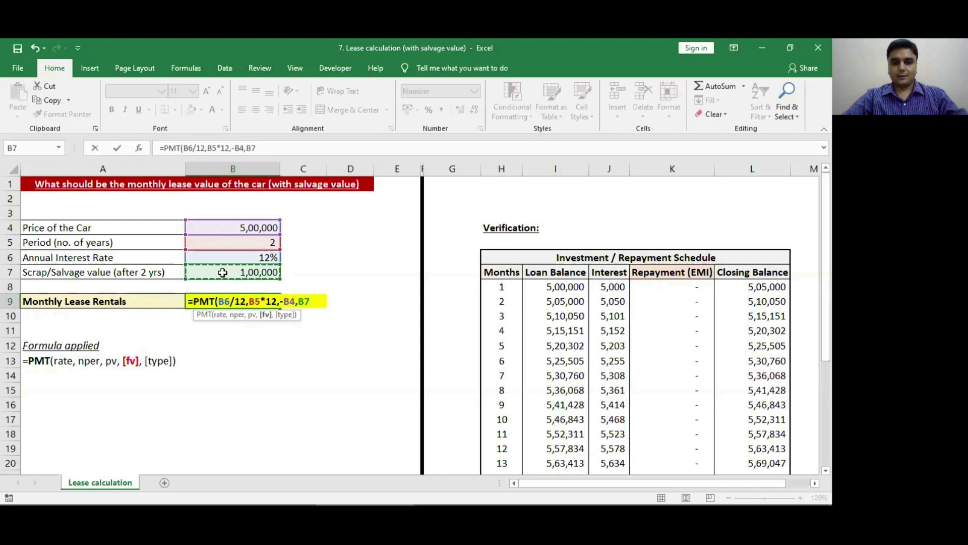
type(",")
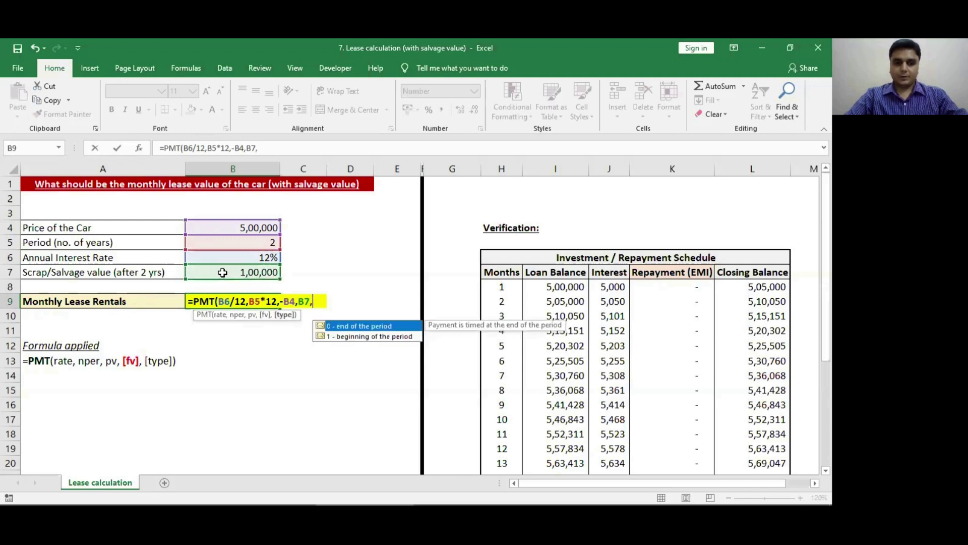
type("0")
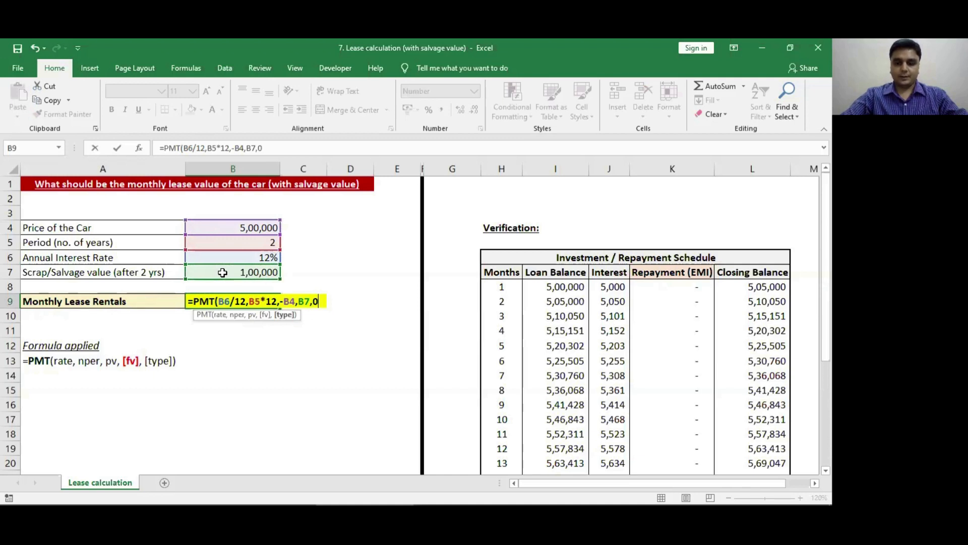
key("Return")
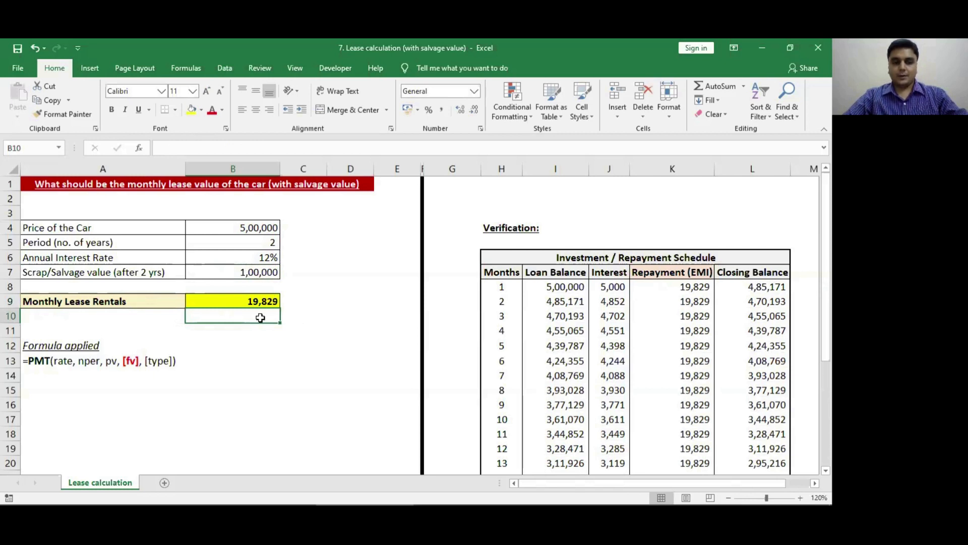
- Check the loan balance, interest, repayment and closing balance formulas in the verification schedule's first month, and the closing balance of month 24
left_click(565, 292)
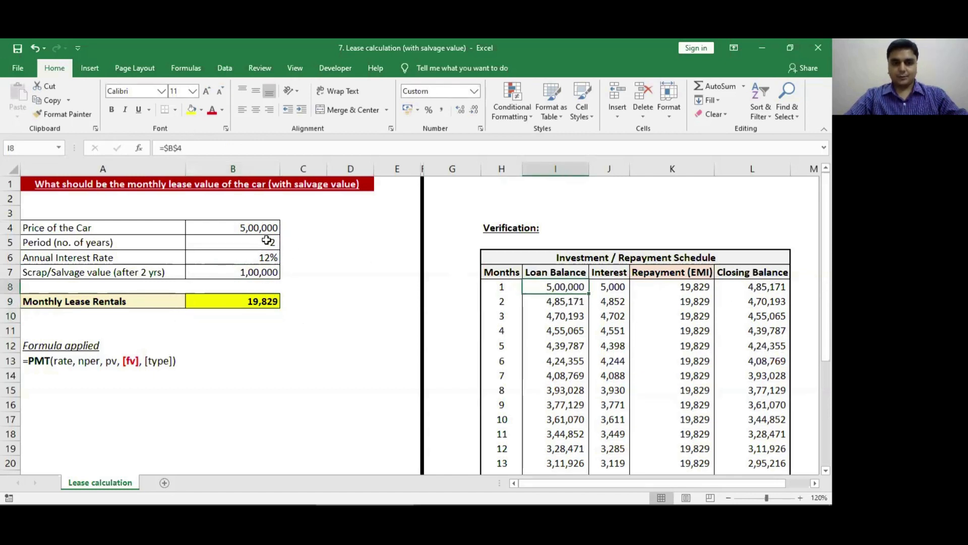
key("Right")
key("F2")
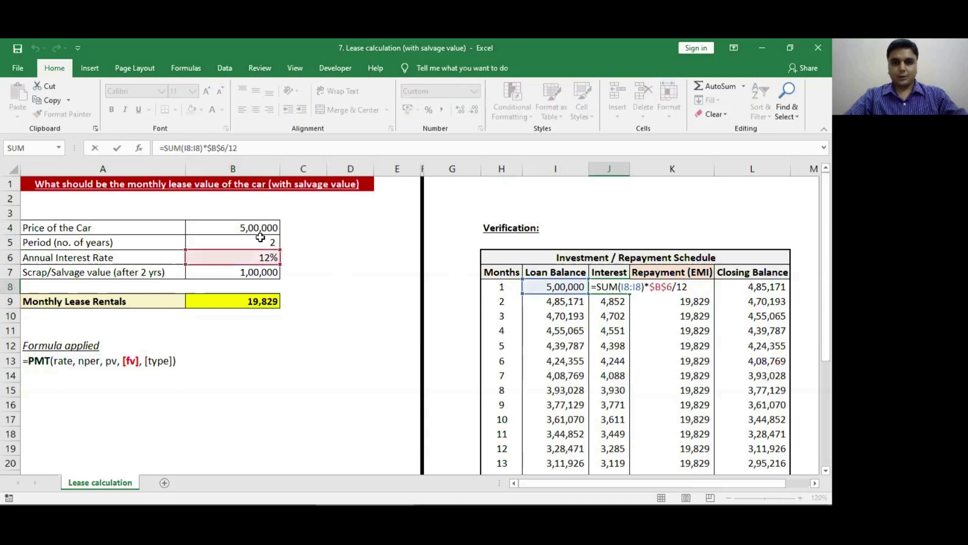
key("Tab")
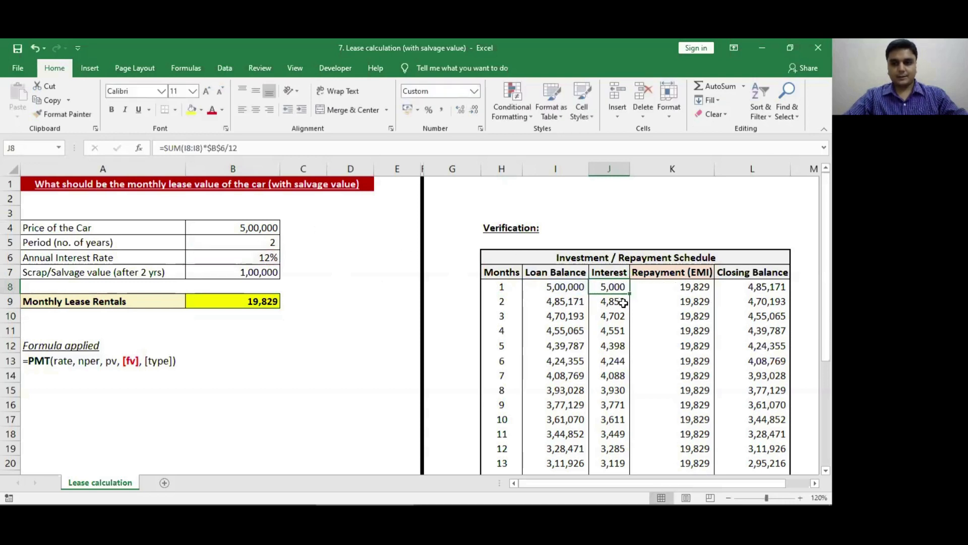
type("=$B$9")
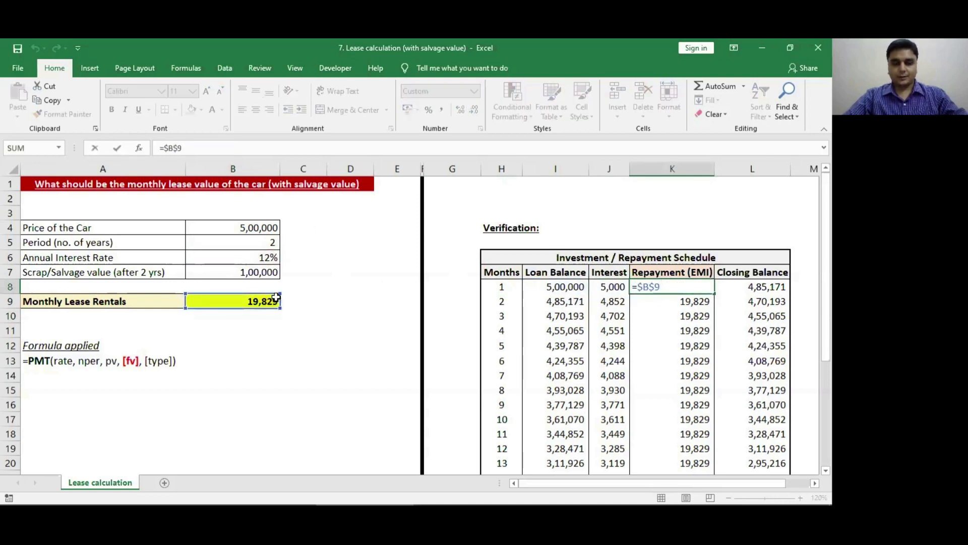
key("Tab")
key("F2")
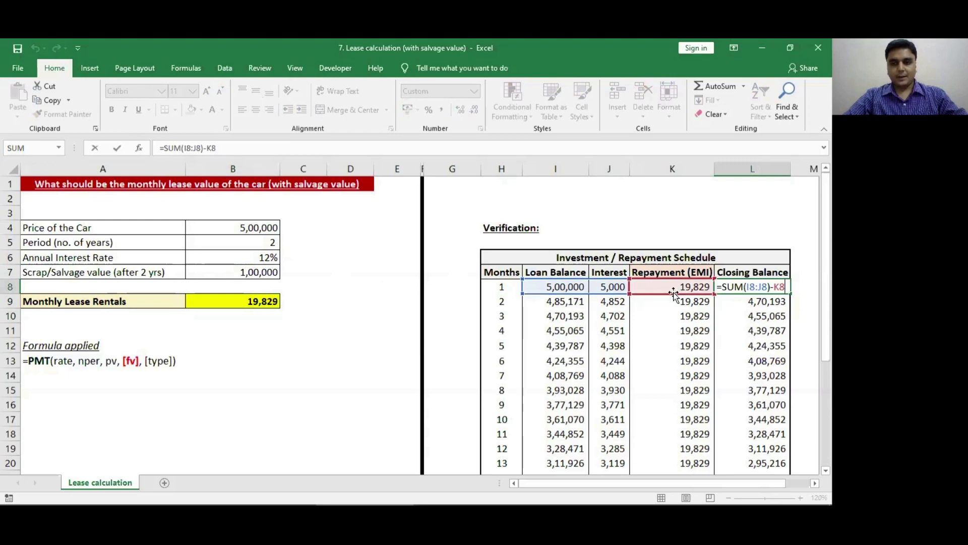
key("Return")
left_click(698, 293)
double_click(698, 294)
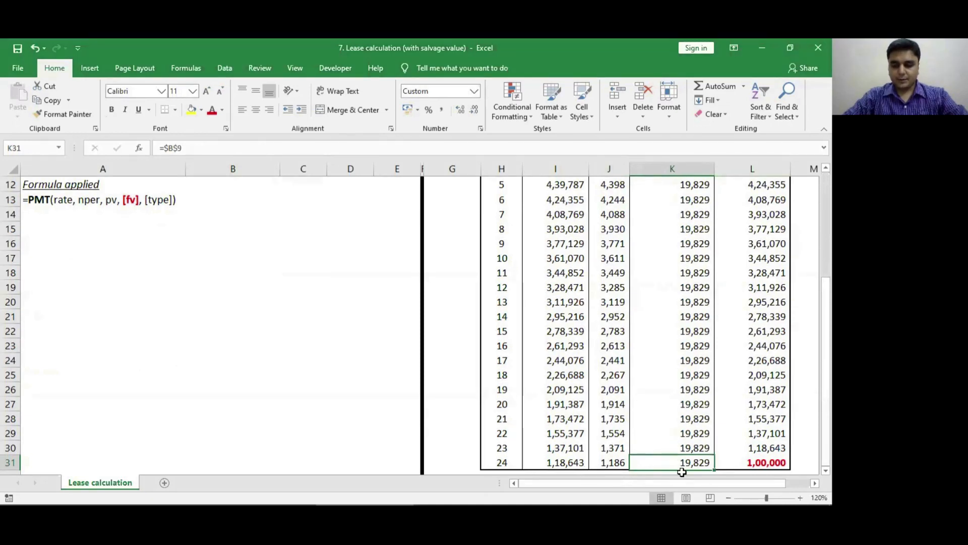
key("Right")
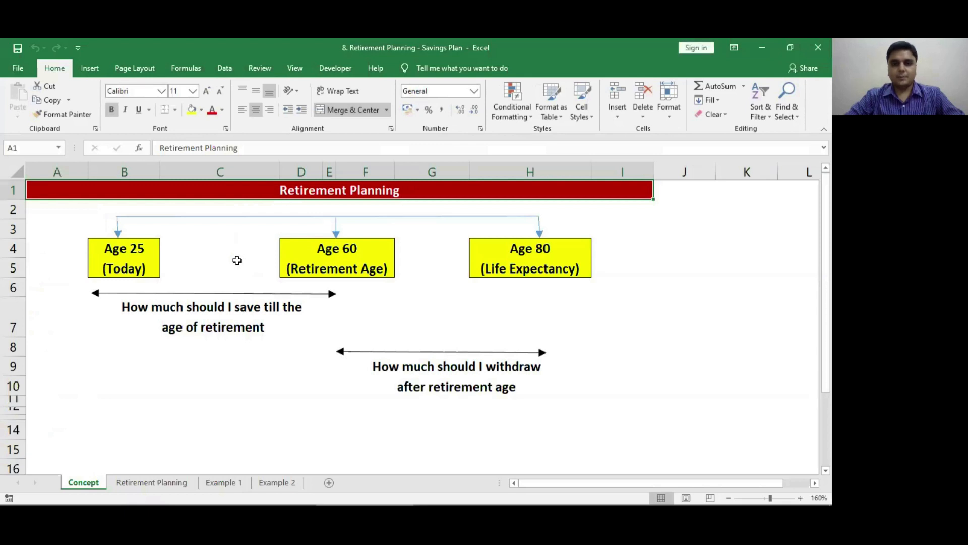
- Review the age 25, age 60 and age 80 stages on the Concept sheet, and the savings question in A3 of the Retirement Planning sheet
left_click(160, 255)
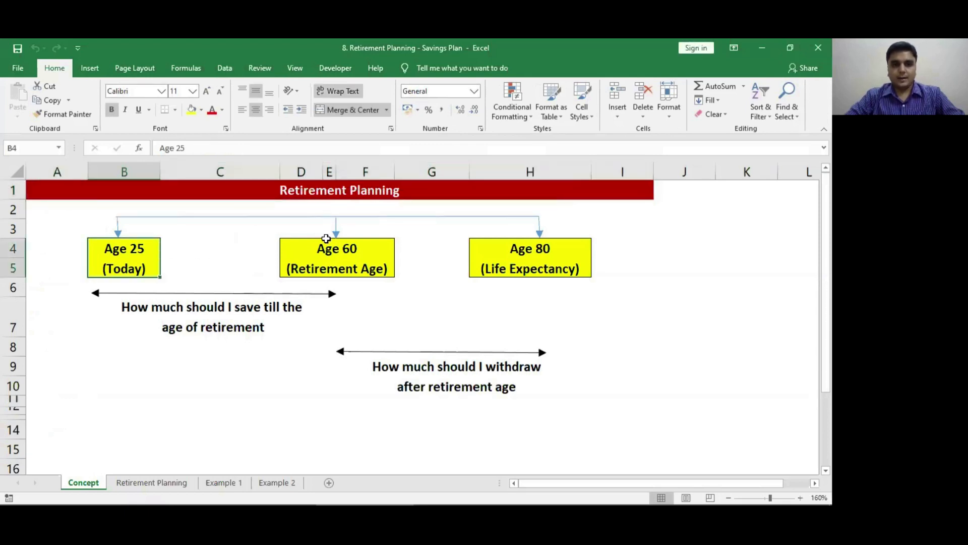
left_click(317, 241)
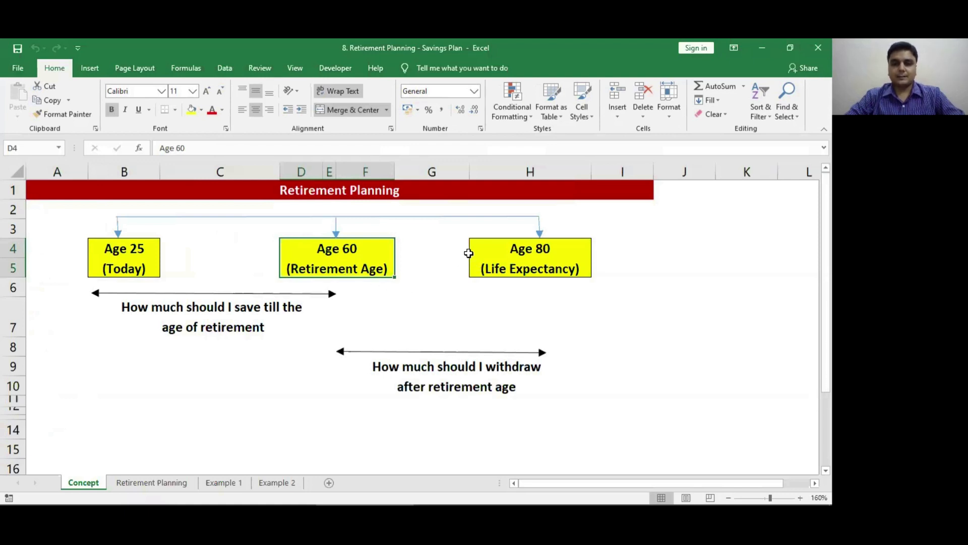
left_click(468, 253)
left_click(479, 254)
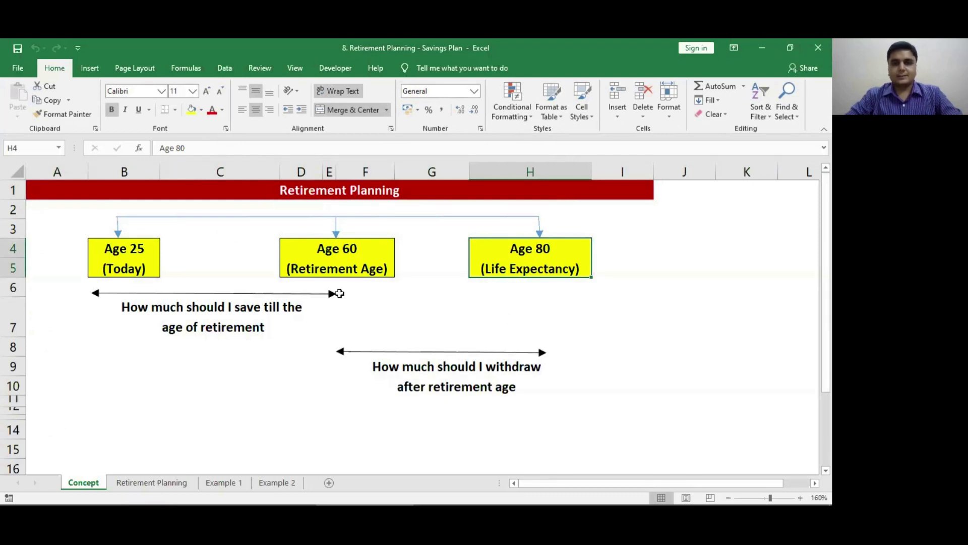
key("ctrl+Page_Down")
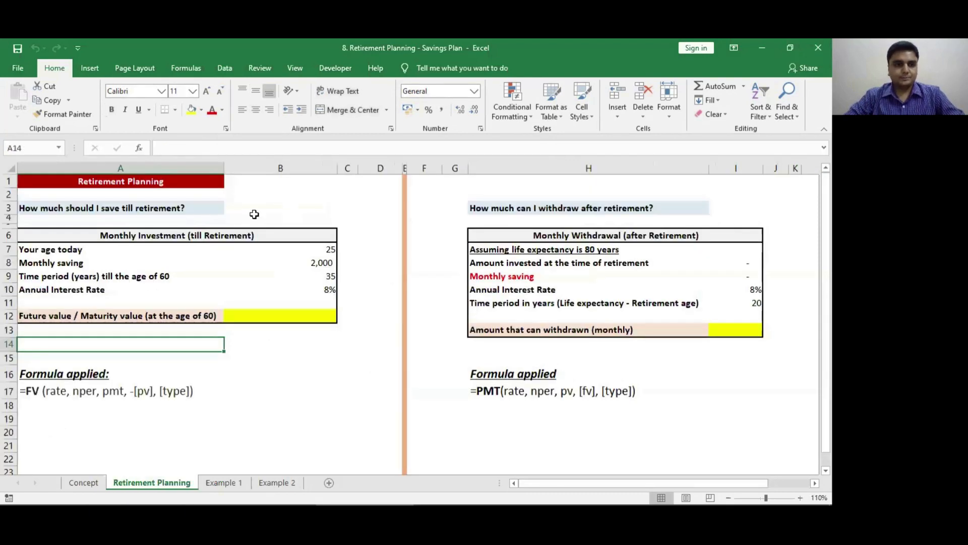
left_click(137, 208)
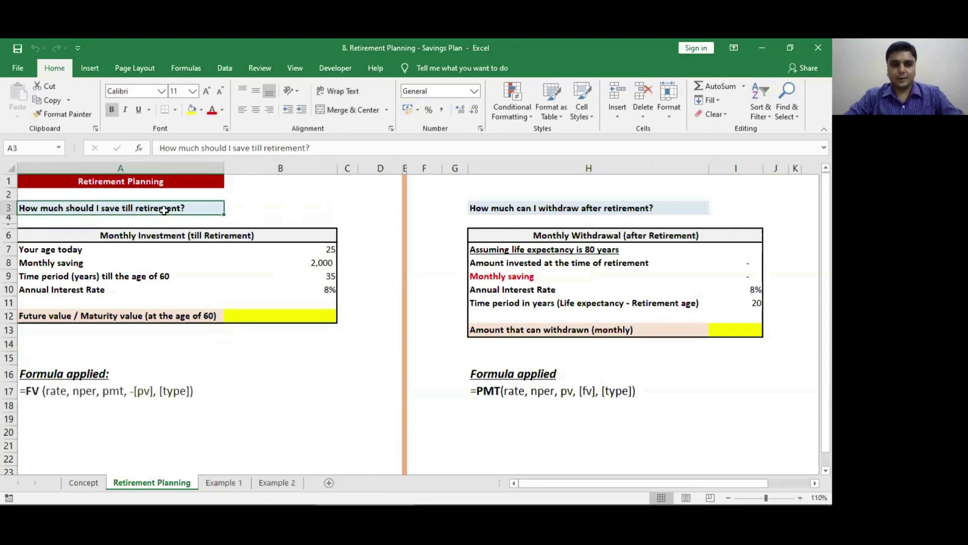
- Review the monthly investment inputs: current age, monthly saving, the time period formula in B9 and the annual interest rate
left_click(145, 237)
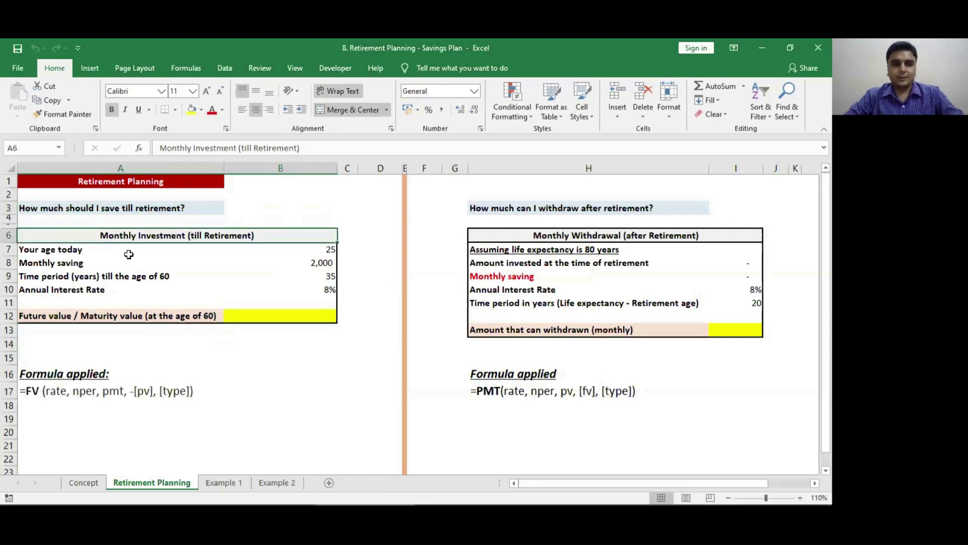
left_click(304, 264)
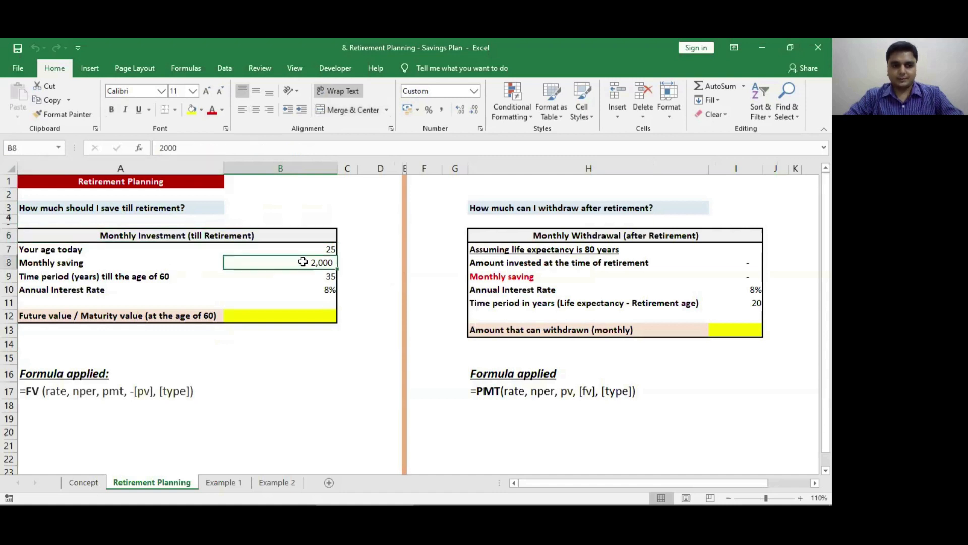
left_click(306, 251)
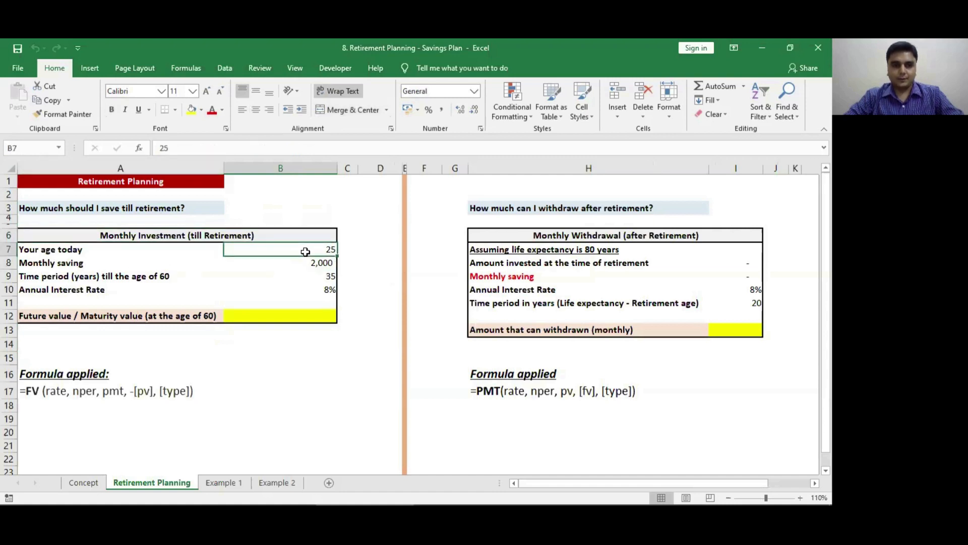
left_click(302, 275)
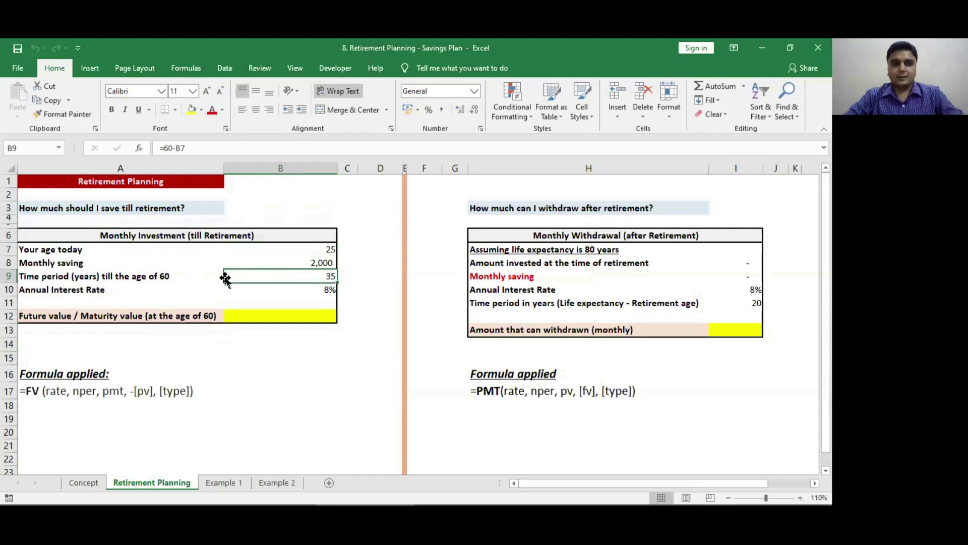
double_click(275, 282)
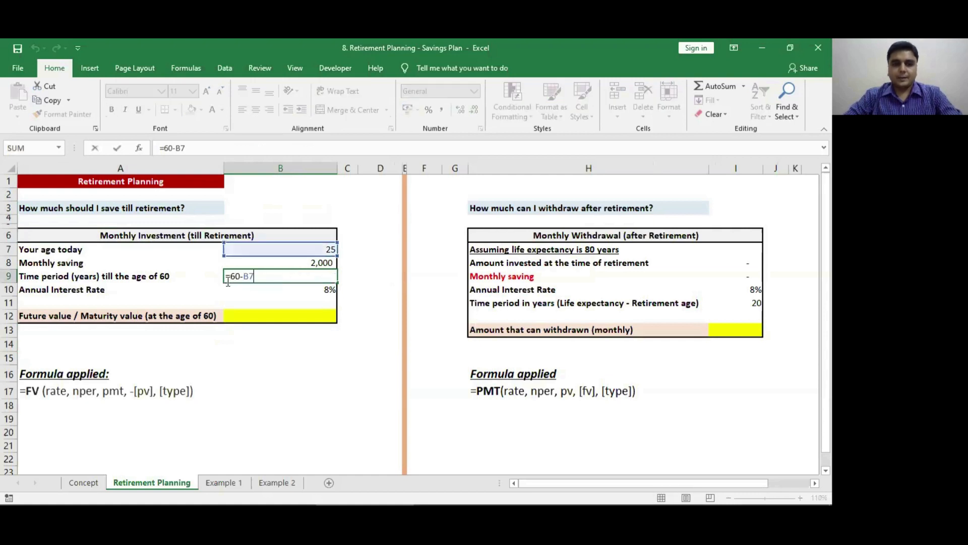
key("ctrl+Return")
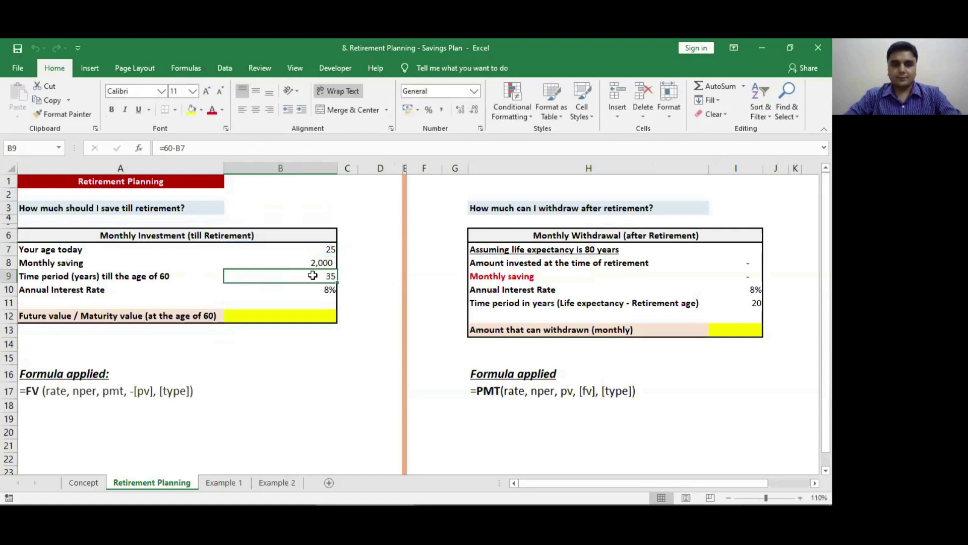
left_click(312, 292)
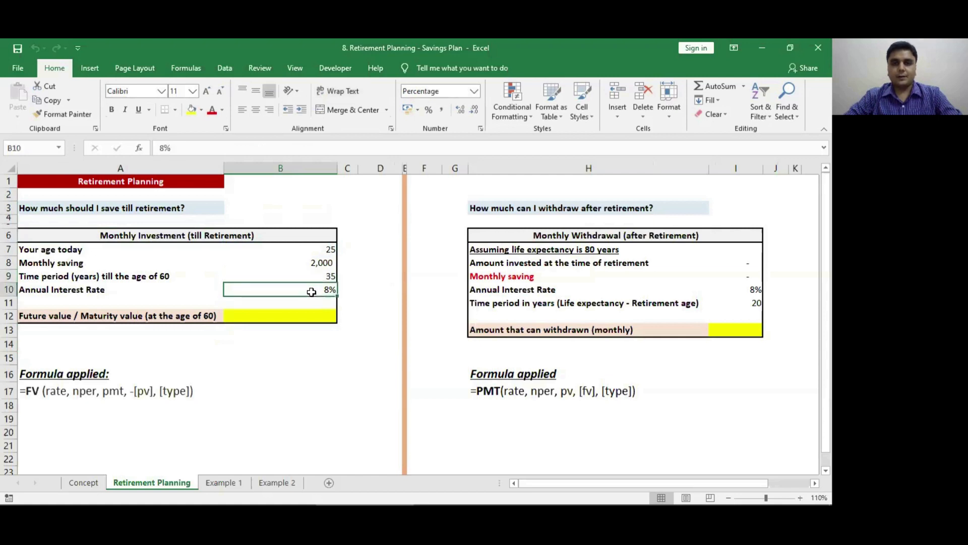
- Calculate the maturity value at age 60 in B12 with the formula =FV(B10/12,B9*12,-B8,,1)
left_click(286, 321)
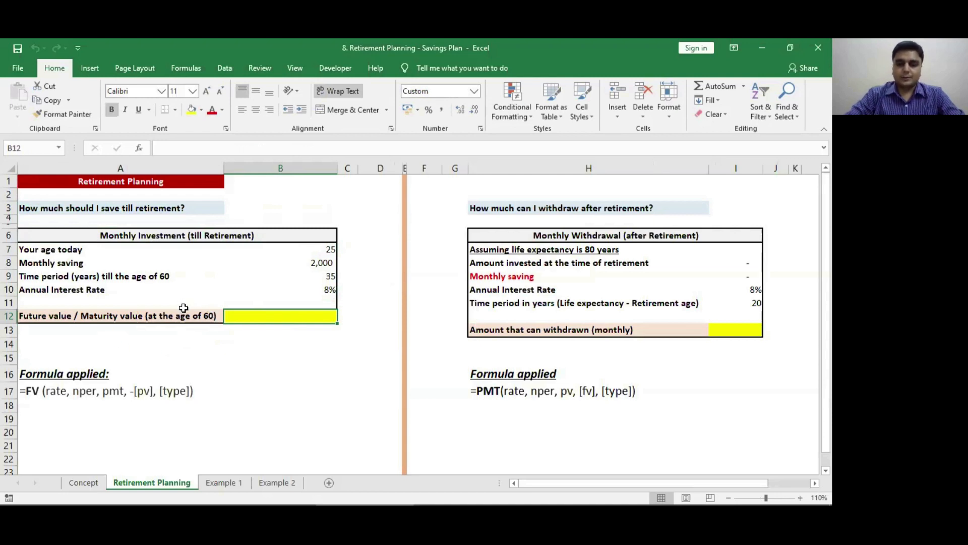
type("=fv")
key("Tab")
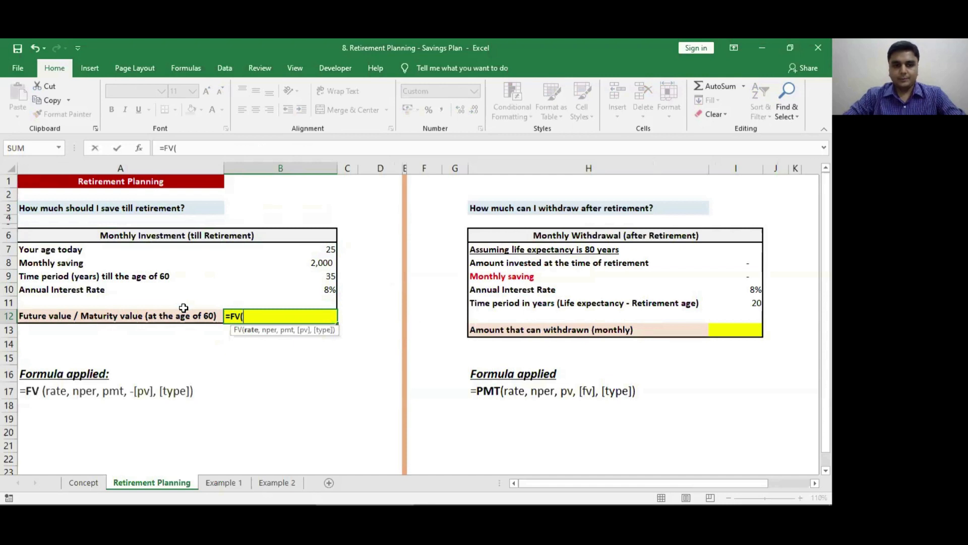
key("Up")
key("Up")
type("/1")
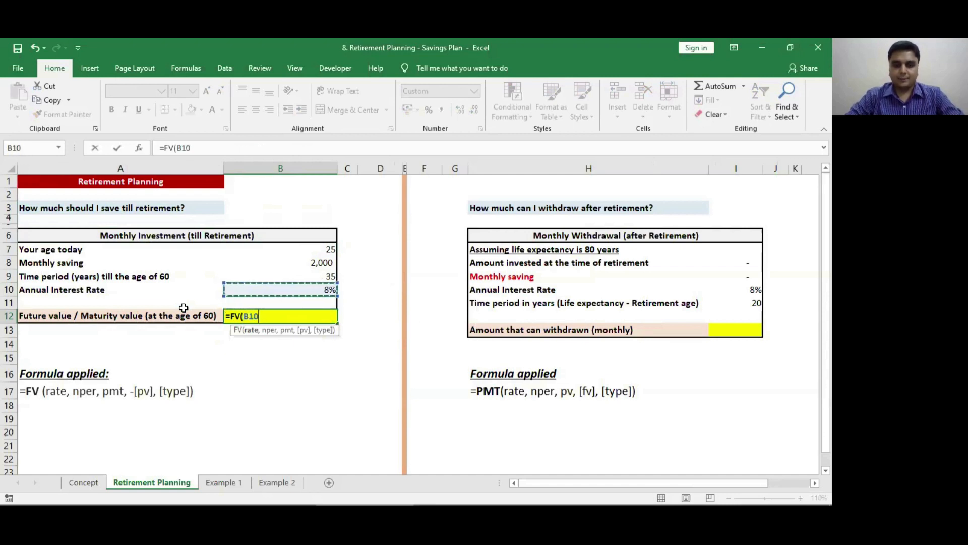
type("2,")
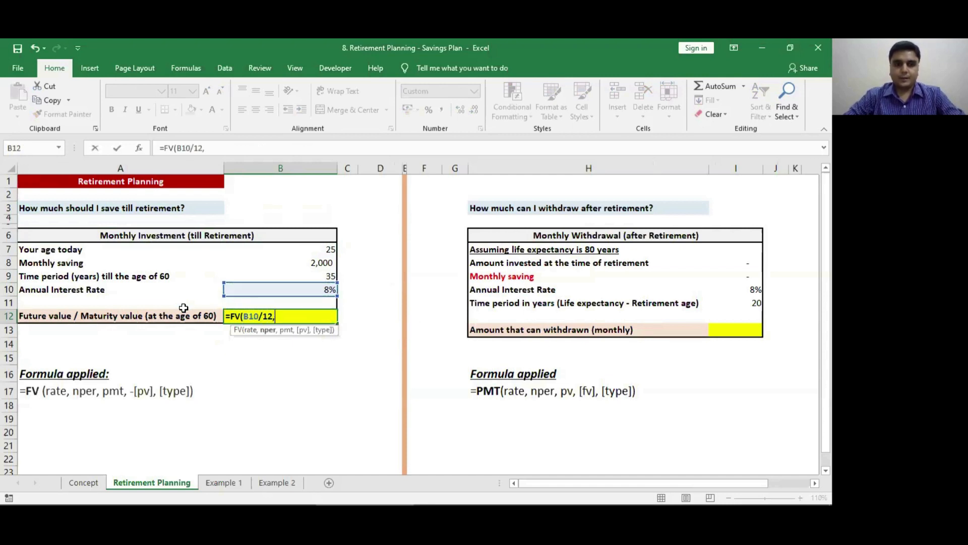
key("Up")
key("Up")
key("Up")
type("*12,")
key("Up")
key("Up")
key("Up")
key("Up")
key("F2")
type("-B8")
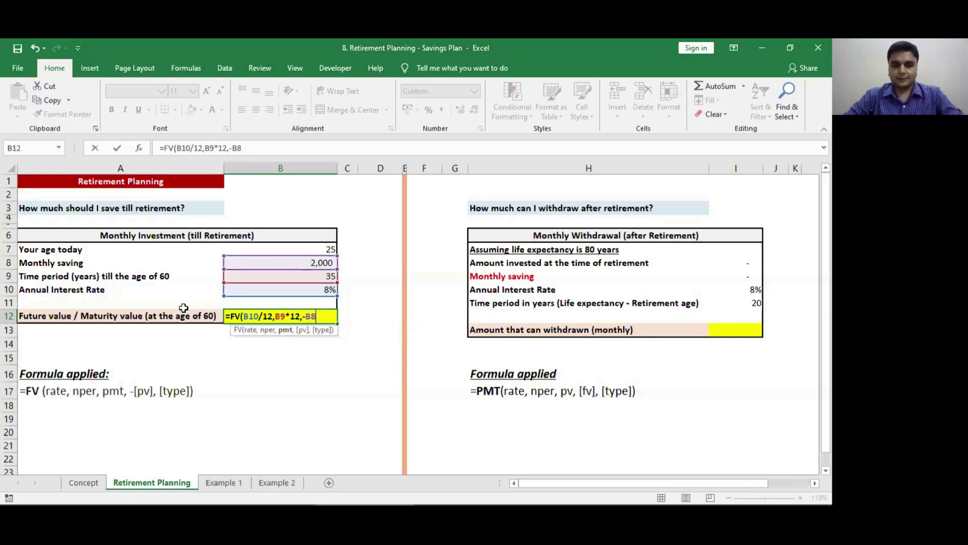
type(",")
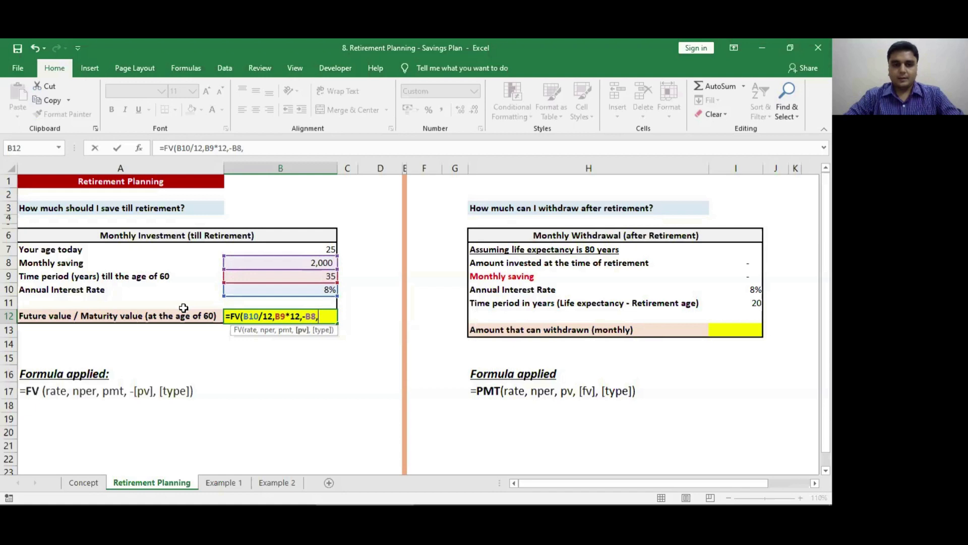
type(",")
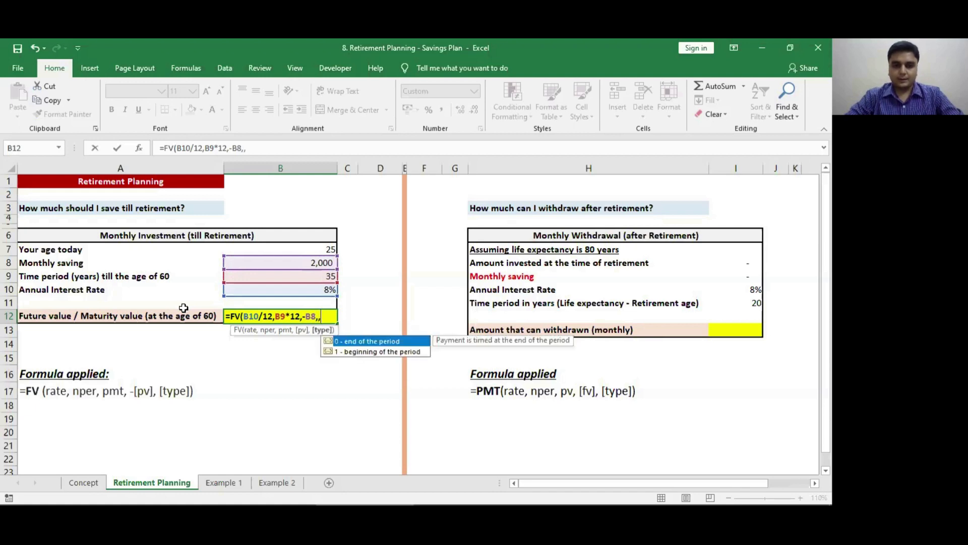
key("Down")
key("Tab")
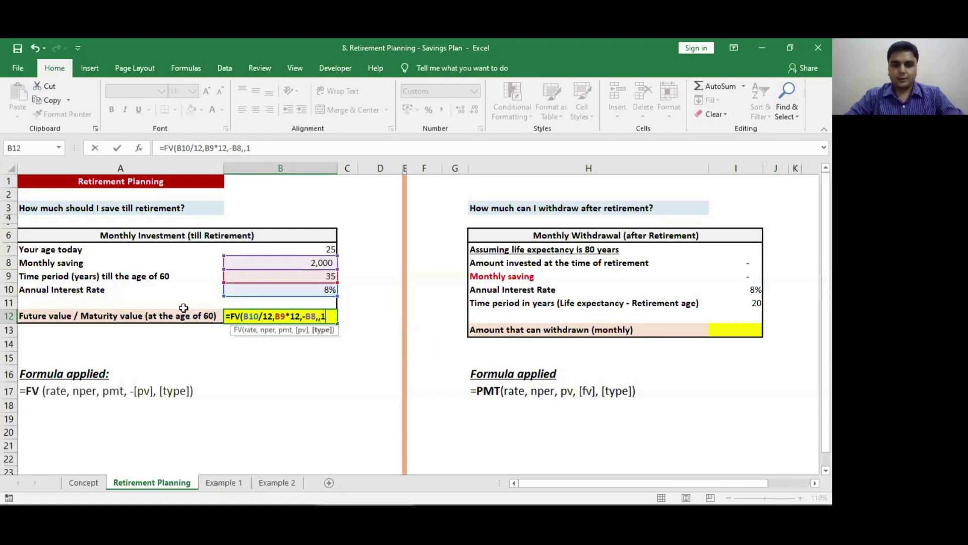
type(")")
key("Return")
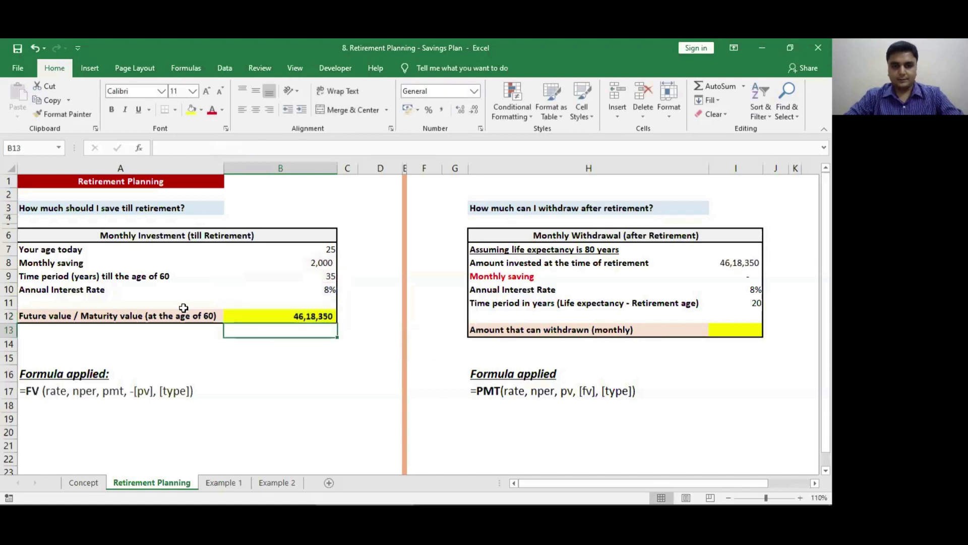
- Check the maturity value and monthly saving cells, then the withdrawal question in H3 and the life expectancy and invested amount labels
key("Up")
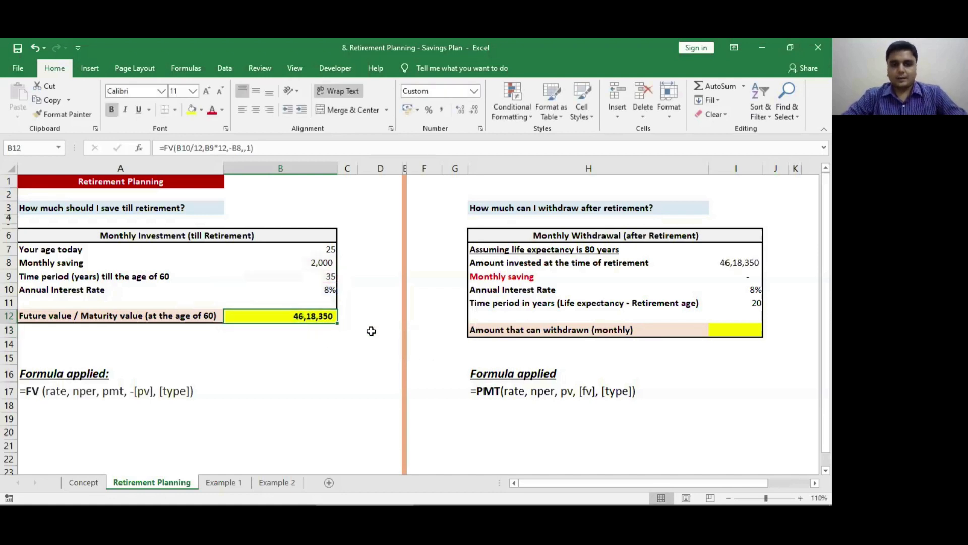
left_click(322, 262)
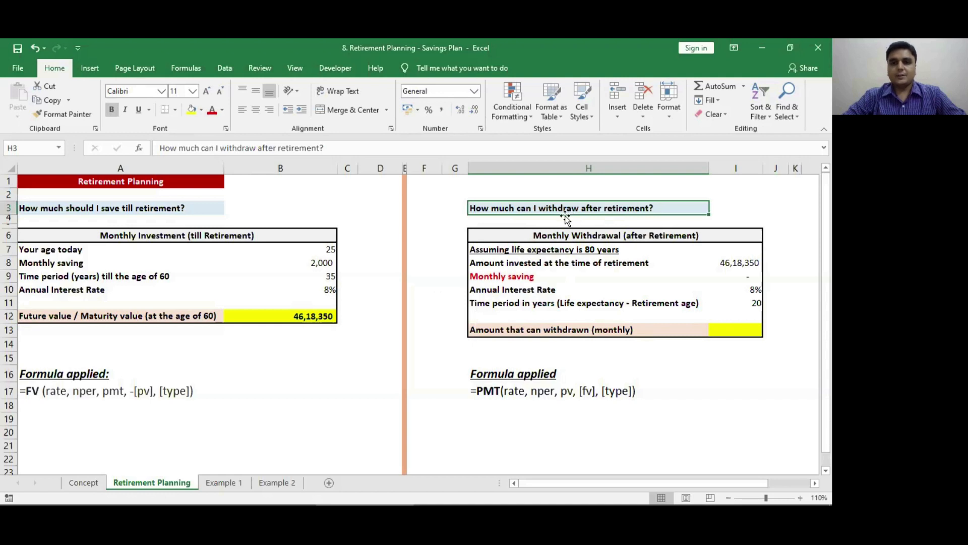
left_click(585, 248)
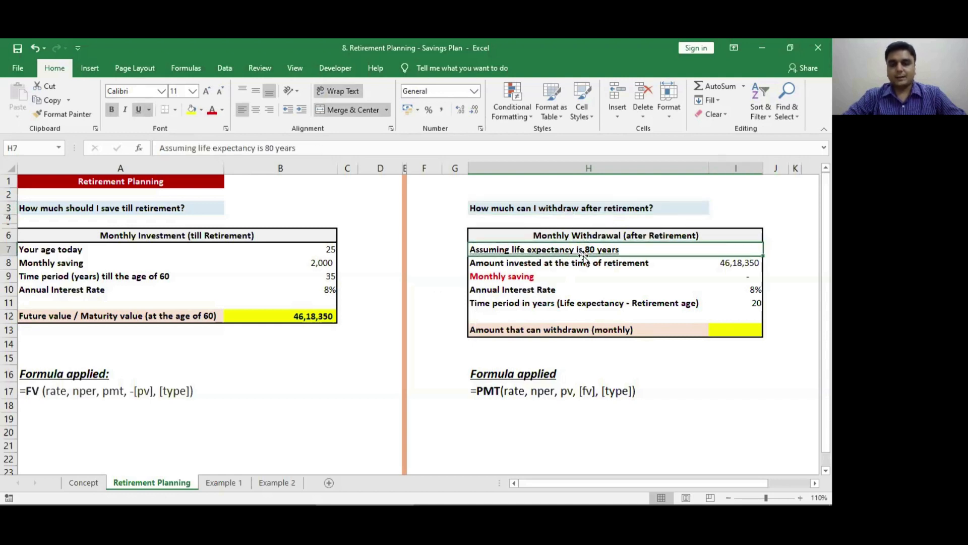
left_click(506, 263)
- Trace the precedents of the amount invested at retirement in I8, then remove the arrows
left_click(727, 265)
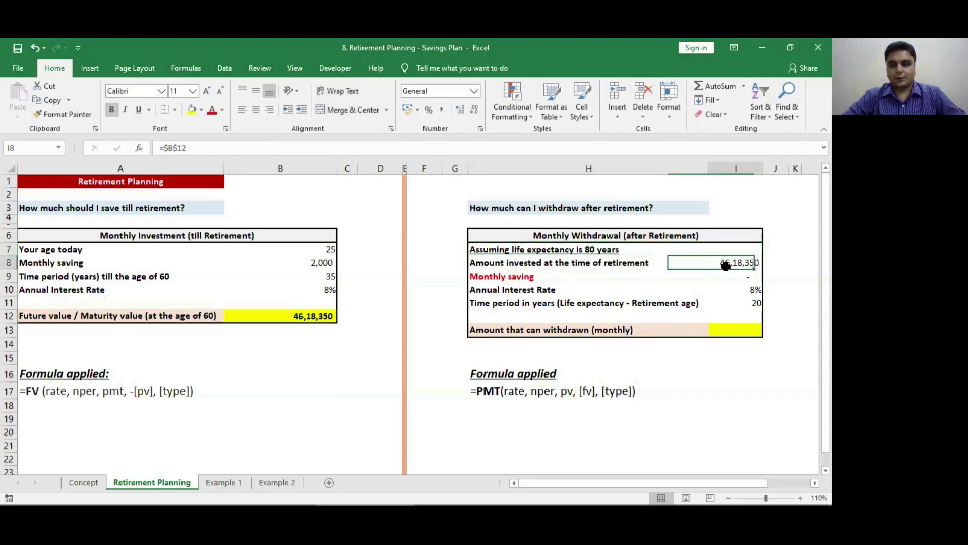
key("alt+m")
key("p")
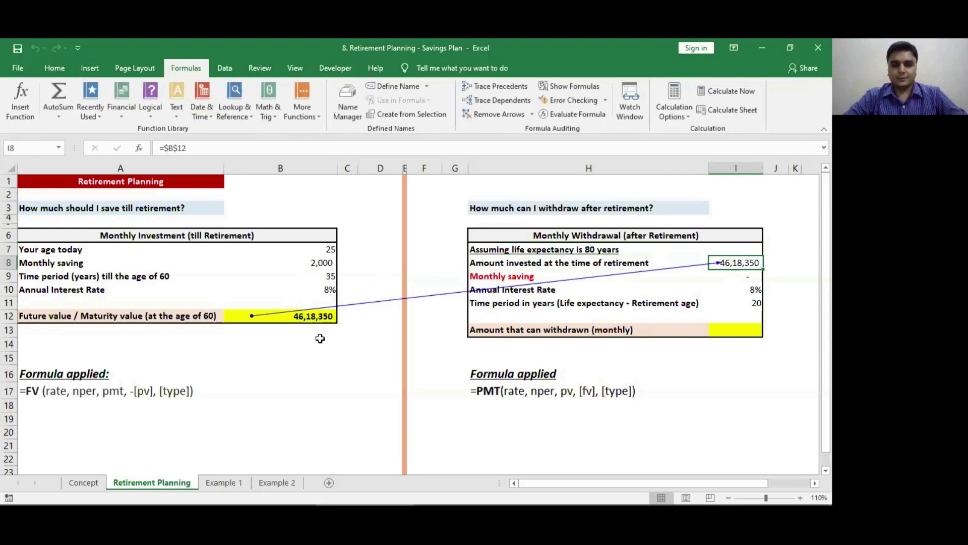
key("alt+m")
key("a")
key("a")
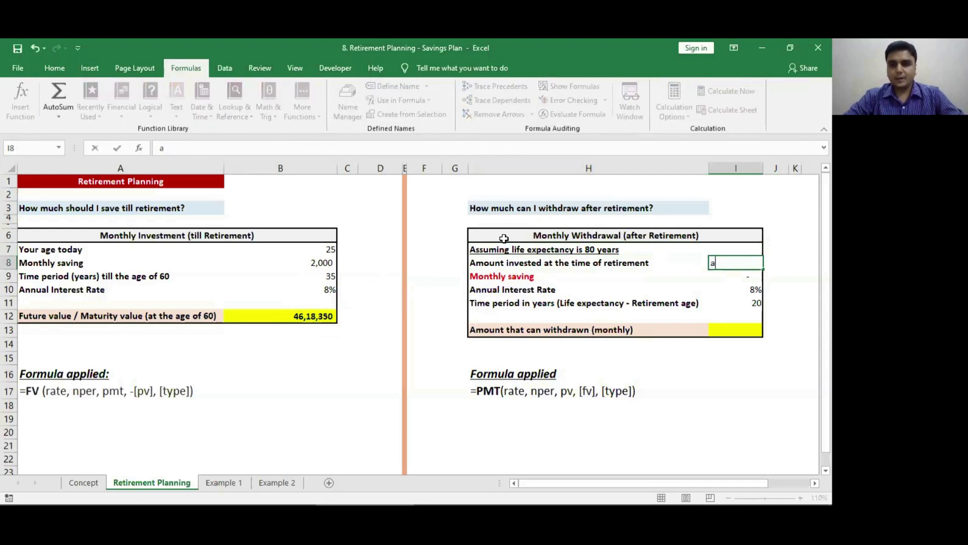
- Review the monthly saving, annual interest rate and time period formula in I9 to I11 of the withdrawal table
left_click(734, 277)
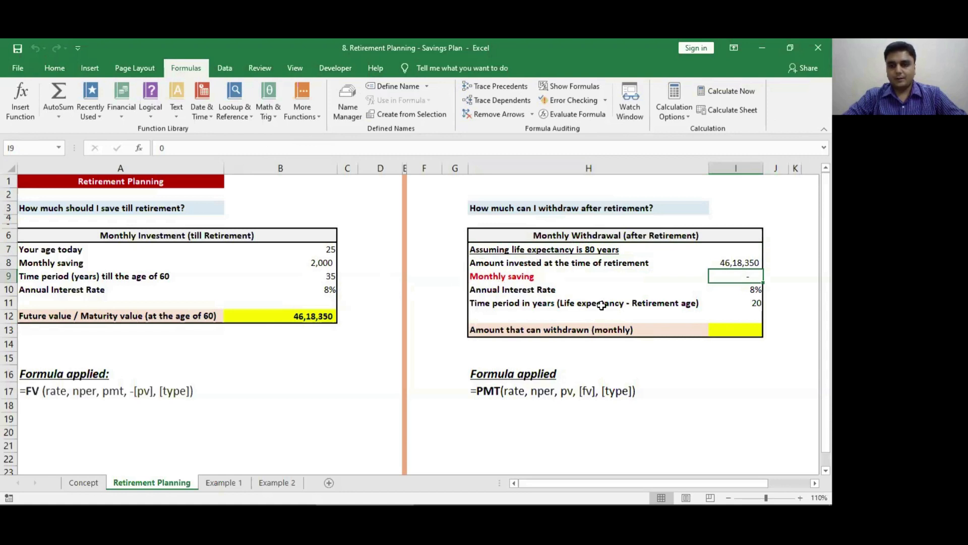
left_click(737, 291)
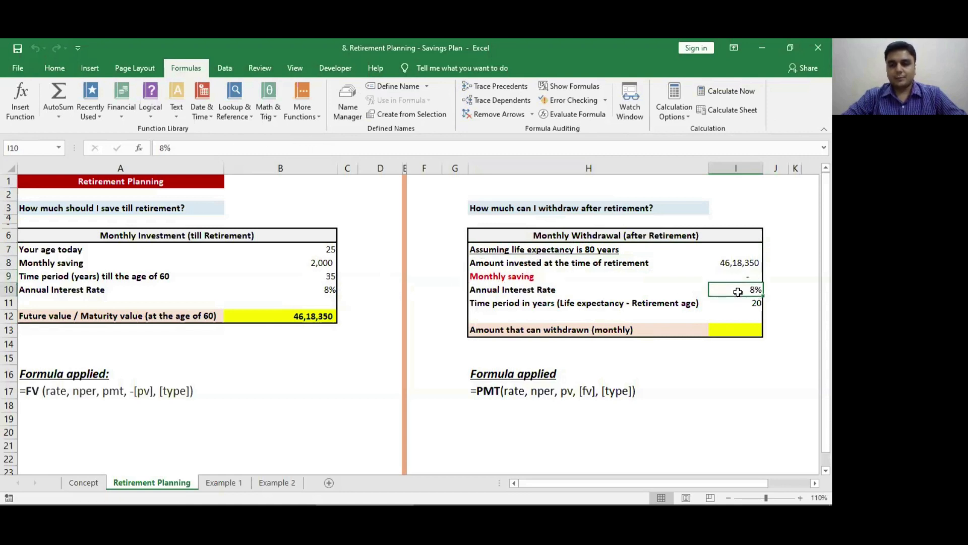
left_click(725, 305)
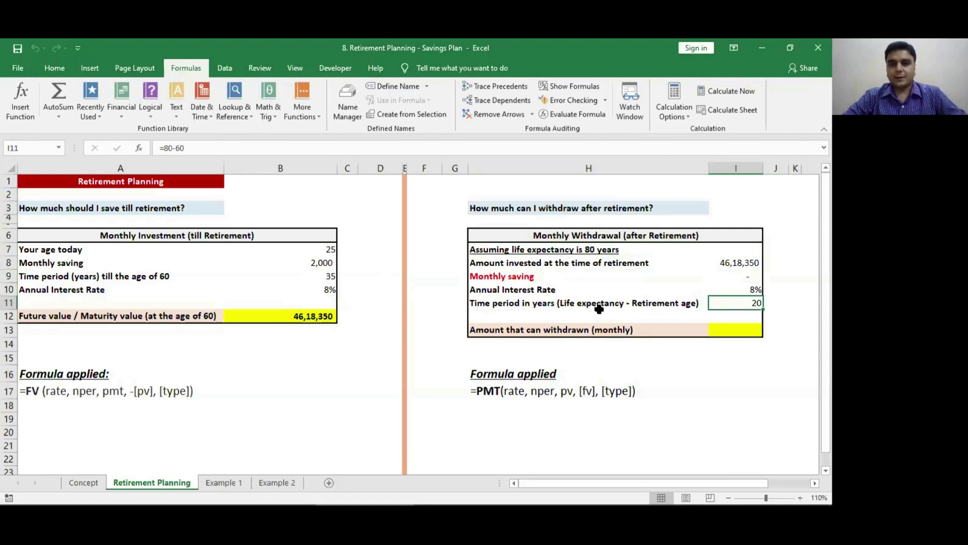
key("F2")
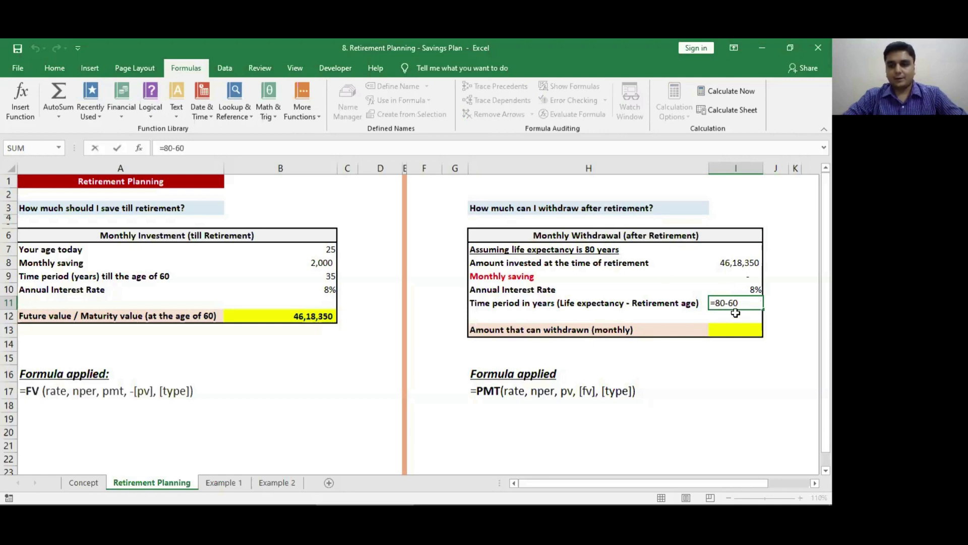
key("Return")
key("Return")
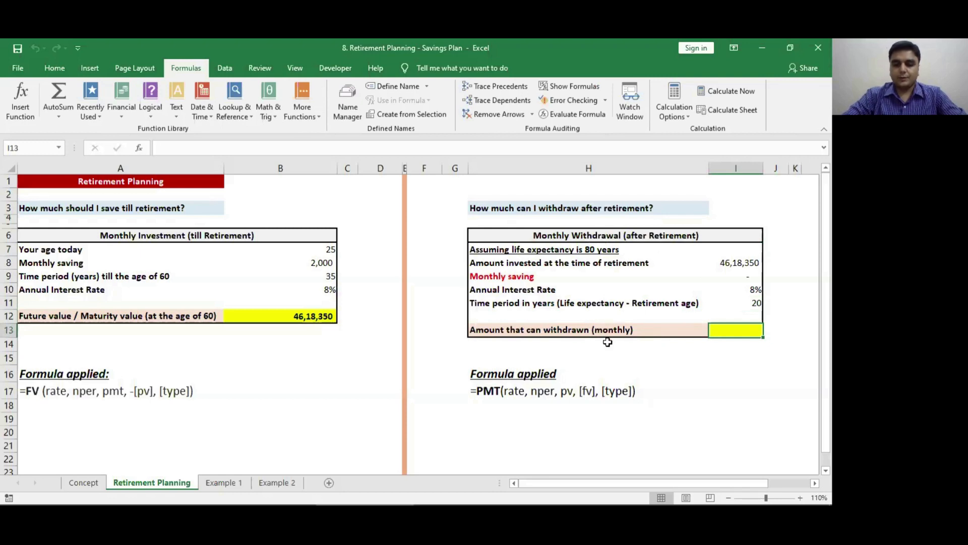
- Calculate the monthly amount that can be withdrawn in I13 with the formula =PMT(I10/12,I11*12,-I8,,0)
type("=pmt")
key("Tab")
key("Up")
key("Up")
key("Up")
type("/12")
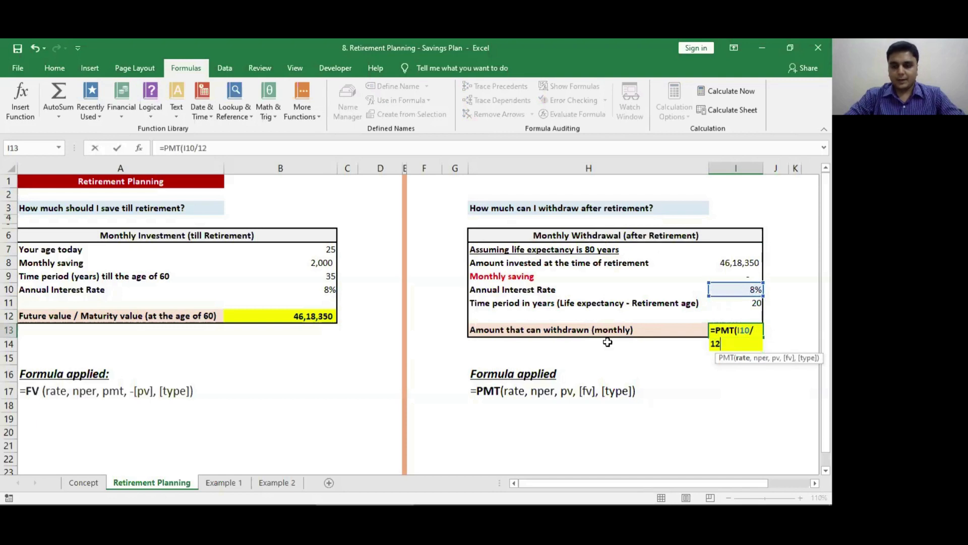
type(",")
key("Up")
key("Up")
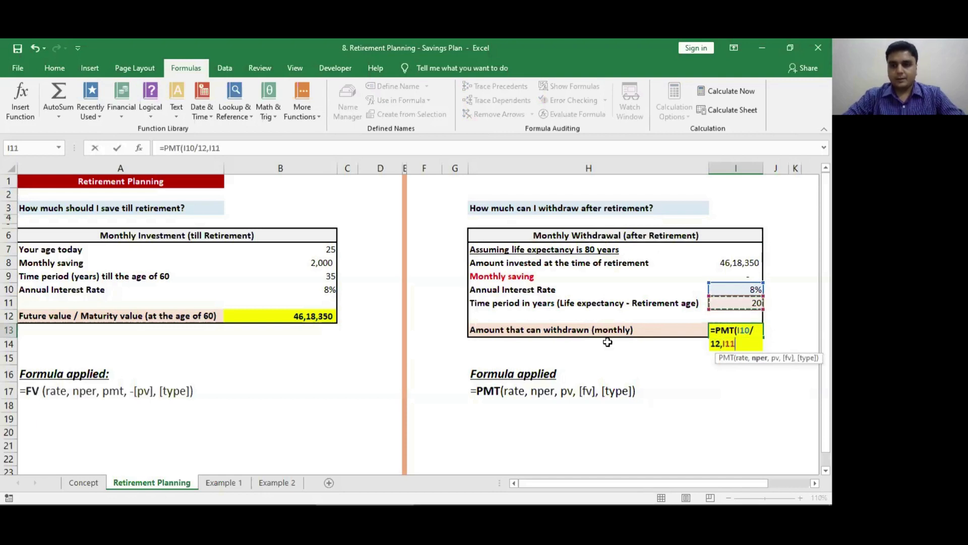
type("*")
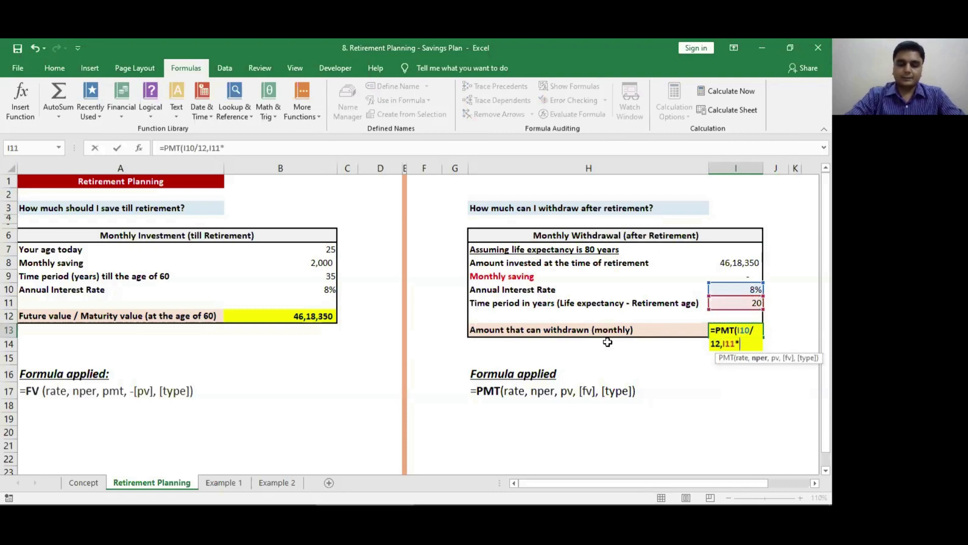
type("12,")
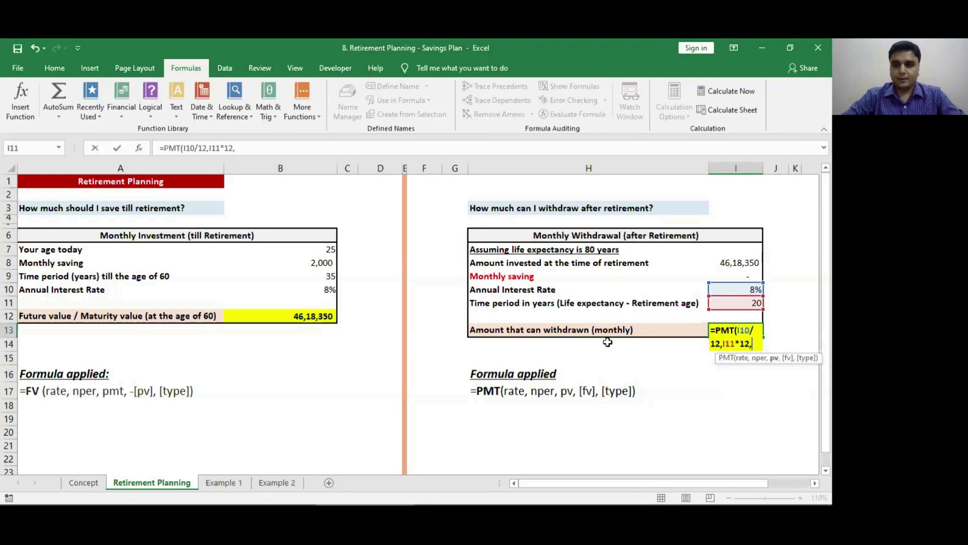
type("-")
key("Up")
key("Up")
key("Up")
key("Up")
key("Up")
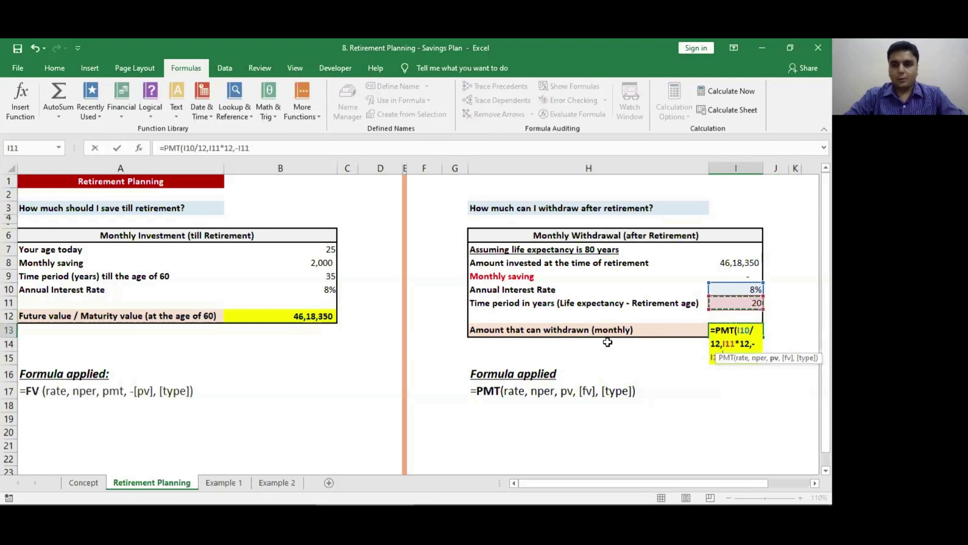
type(",")
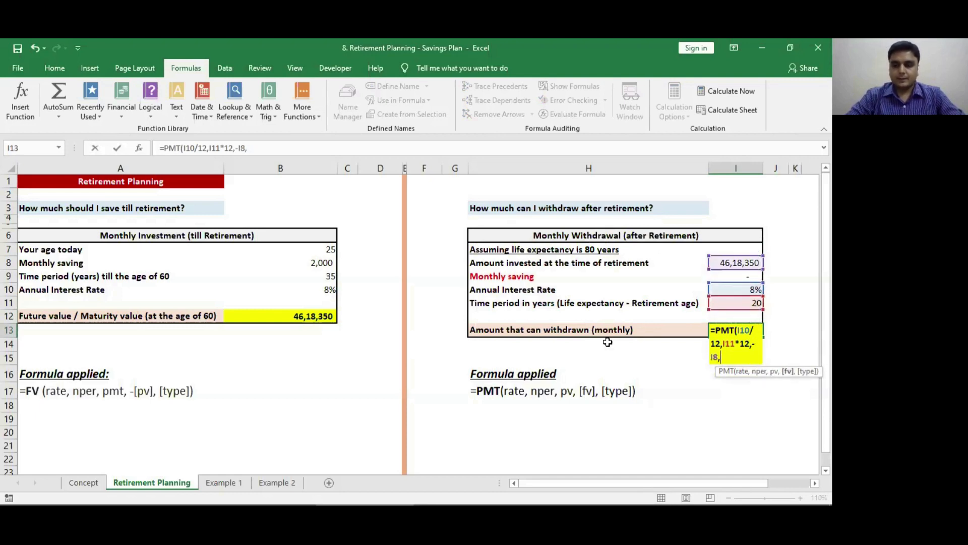
type(",")
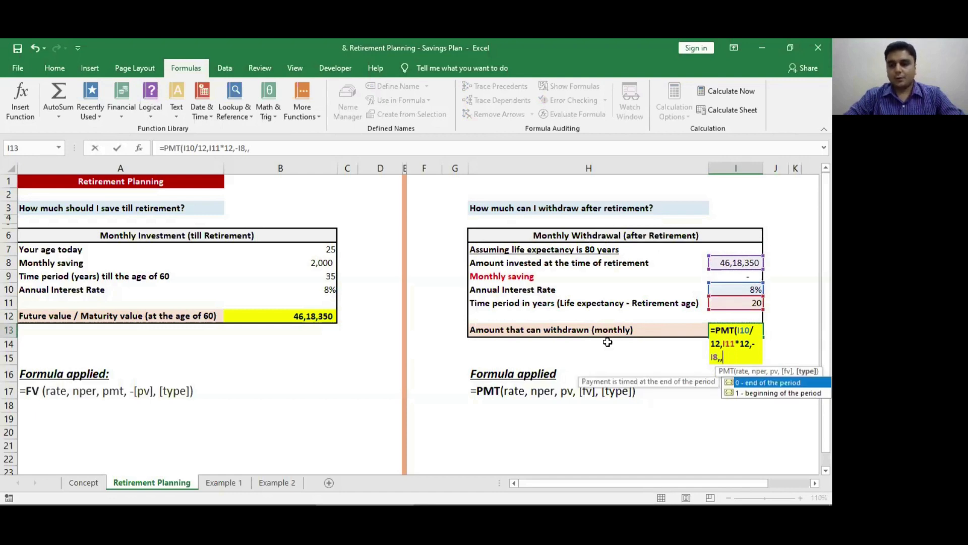
type("0")
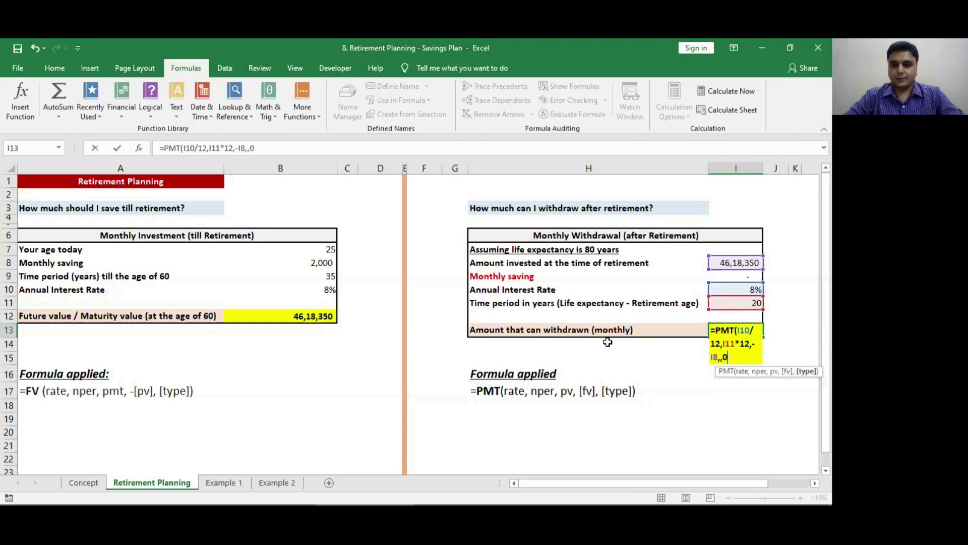
type(")")
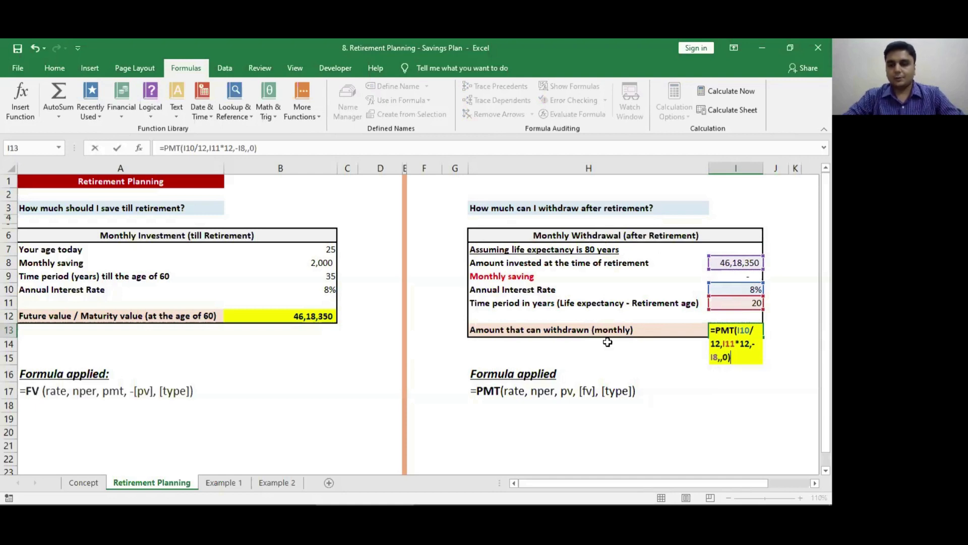
key("ctrl+Return")
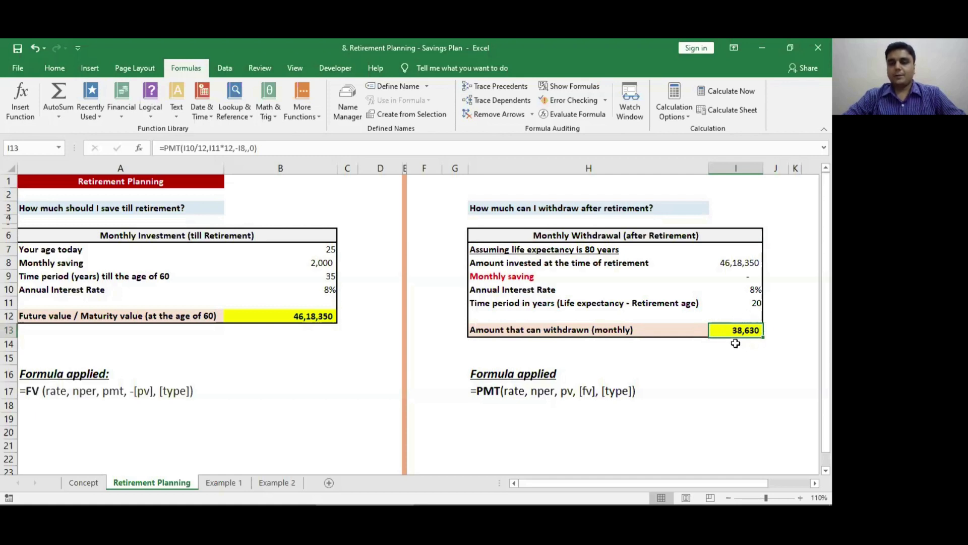
- Review the second monthly withdrawal table, covering the inputs in N8:N11 and the value of investment after 80 years in N12
left_click(734, 343)
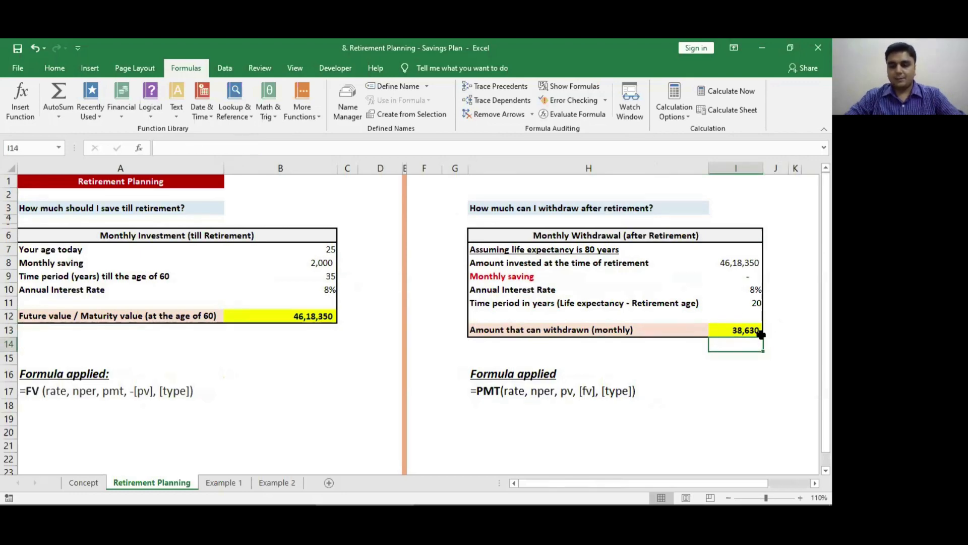
key("Right")
key("Right")
key("Right")
key("Right")
key("Right")
key("Right")
key("Right")
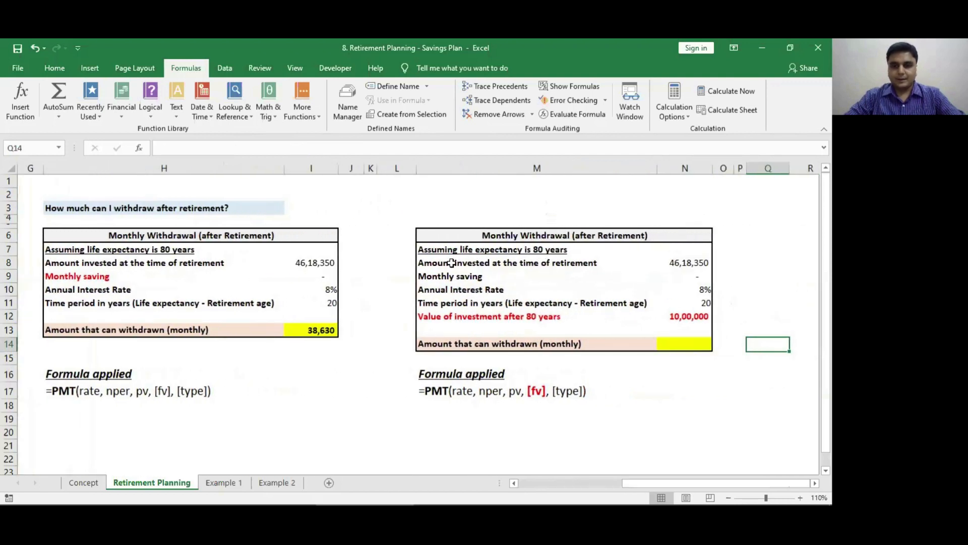
left_click(451, 262)
key("Right")
key("shift+Down")
key("shift+Down")
key("shift+Down")
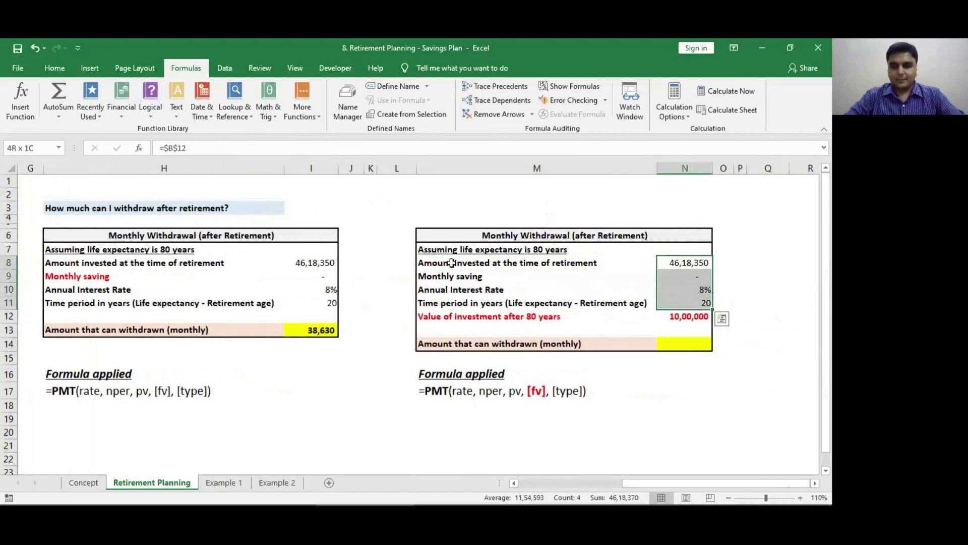
left_click(434, 317)
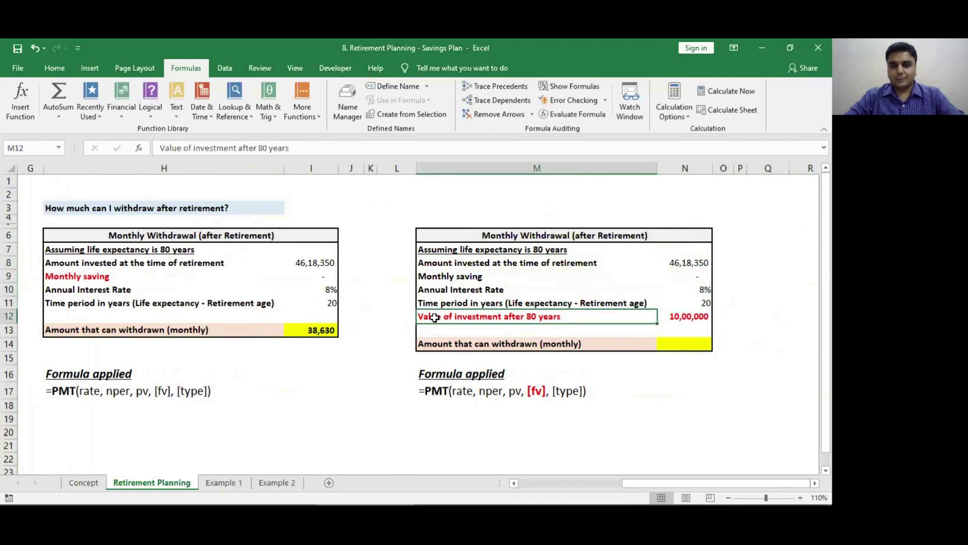
key("Right")
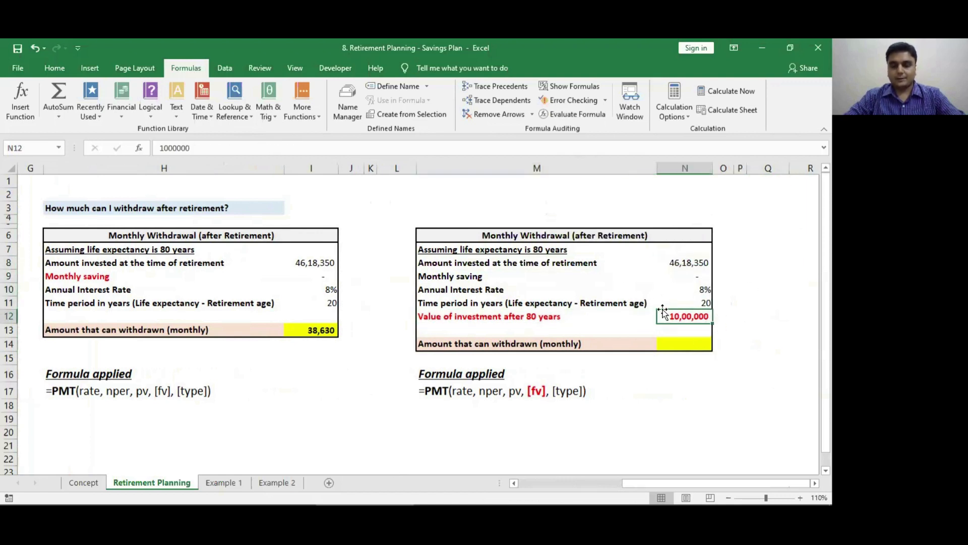
- Calculate the monthly withdrawal in N14, keeping the N12 value as future value, with the formula =PMT(N10/12,N11*12,-N8,N12,0)
left_click(693, 343)
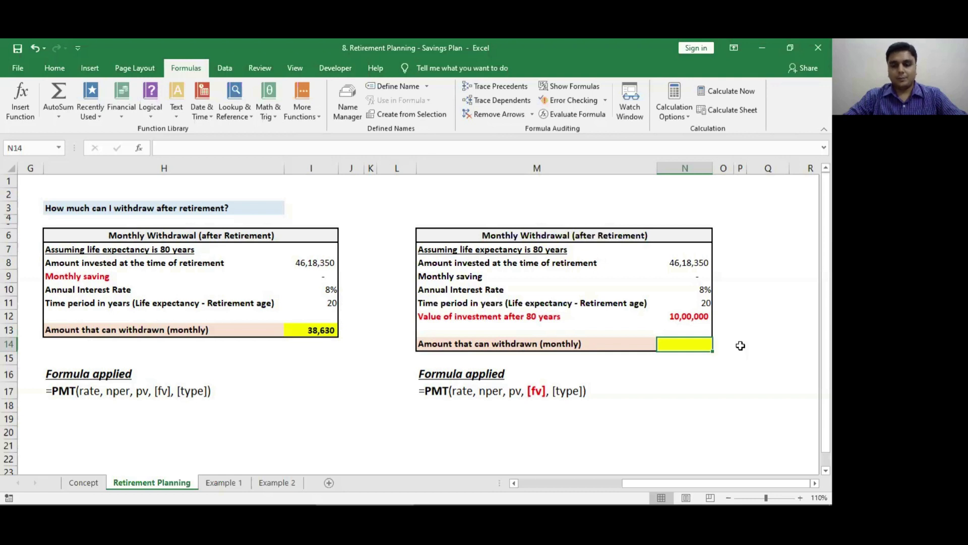
type("=PMT(")
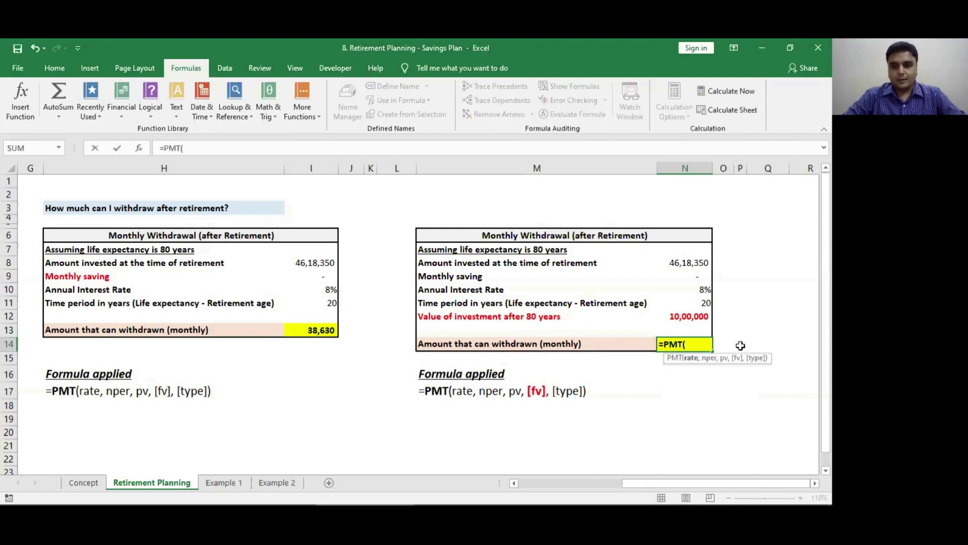
key("Up")
key("Up")
key("Up")
key("Up")
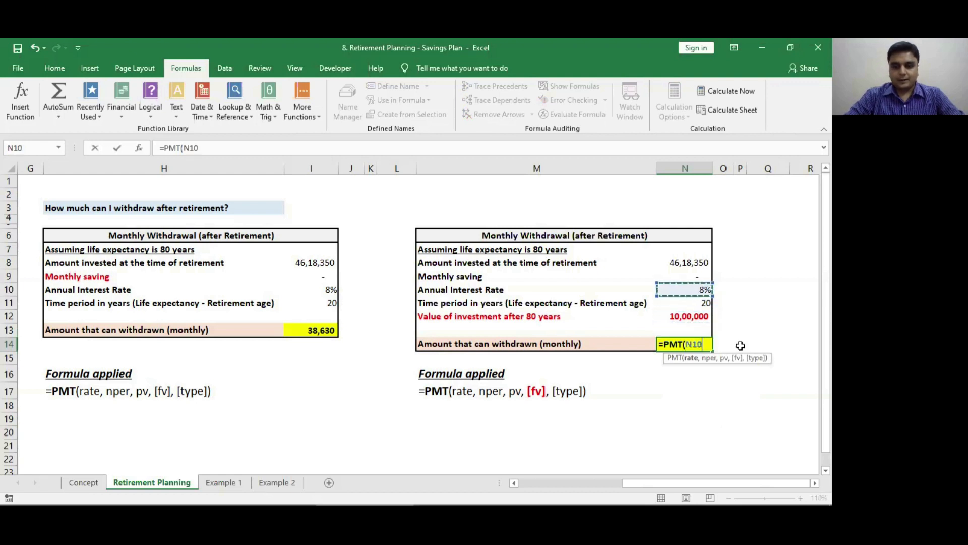
type("/12,")
key("Up")
key("Up")
key("Up")
type("*")
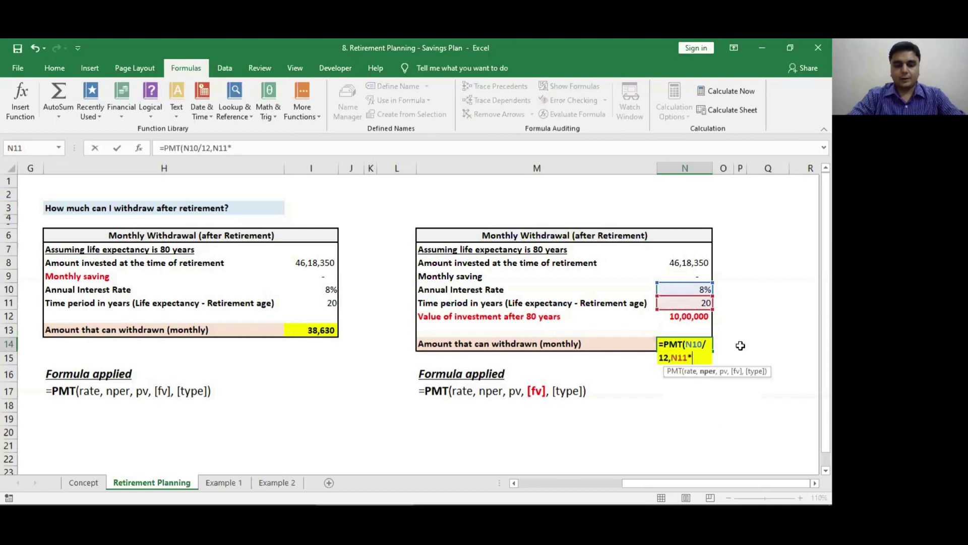
type("12,")
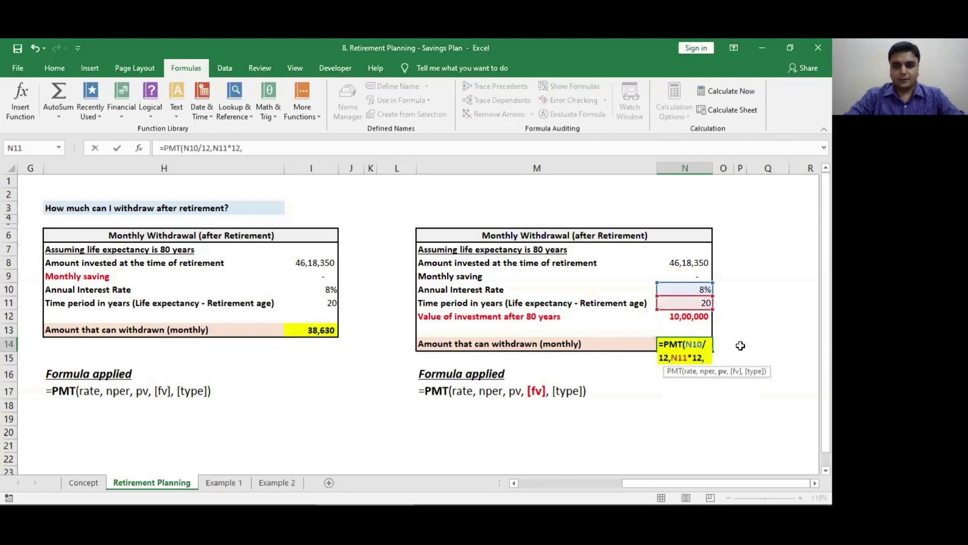
type("-")
key("Up")
key("Up")
key("Up")
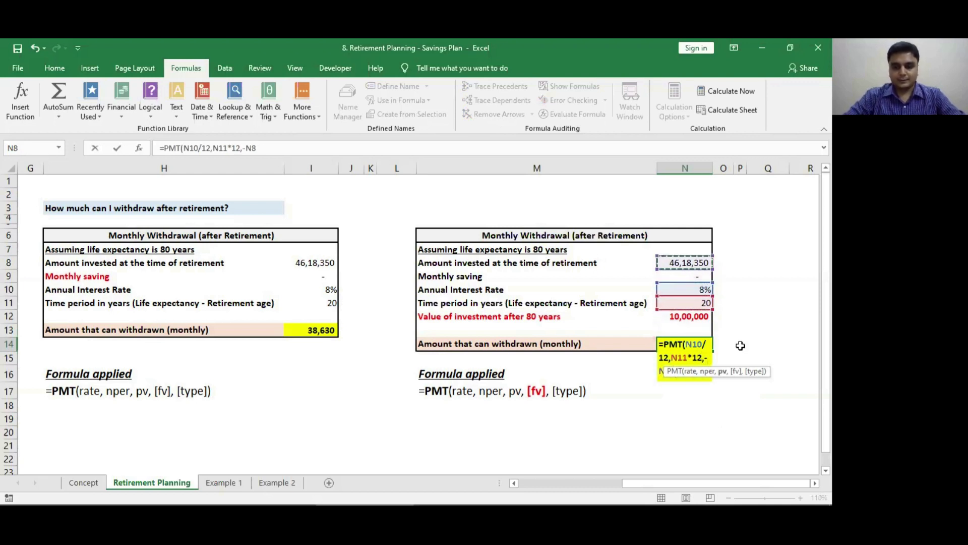
type(",")
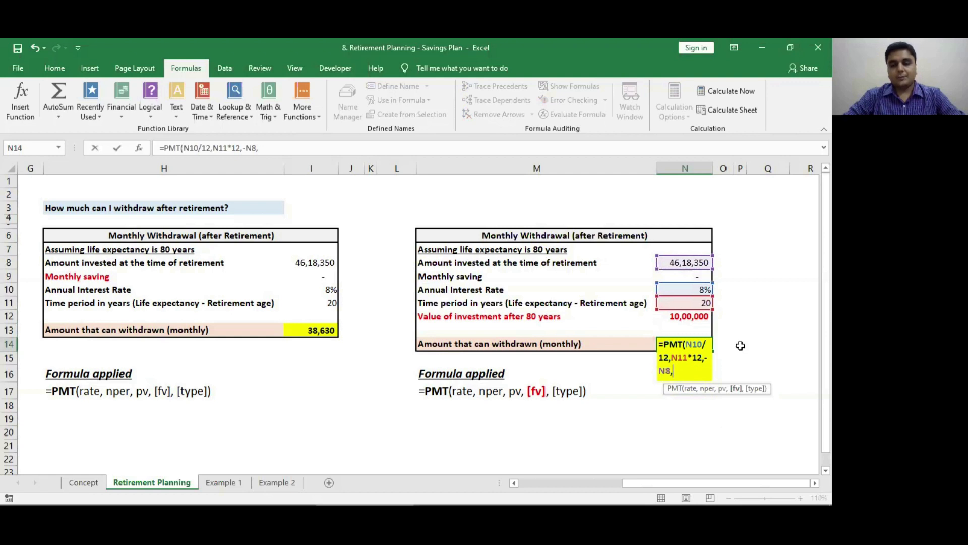
key("Up")
key("Up")
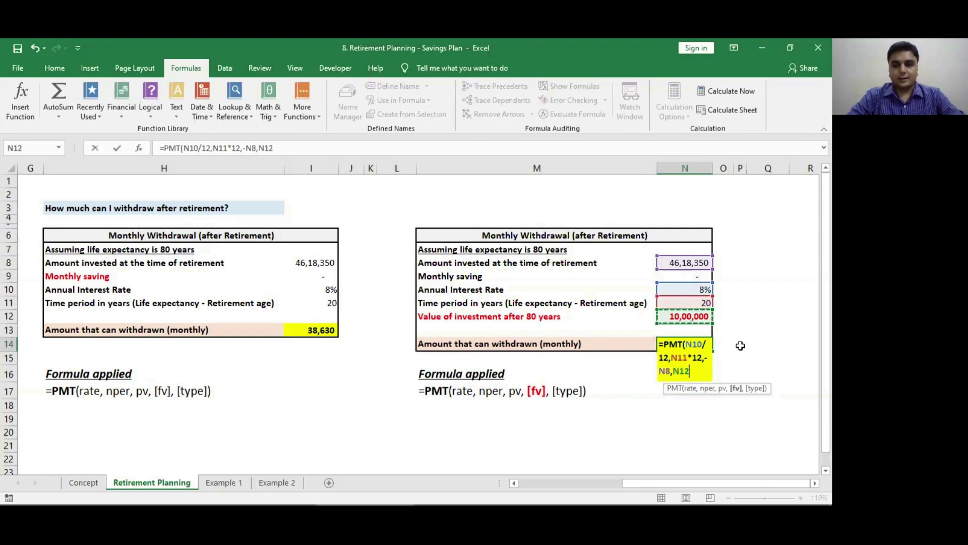
type(",")
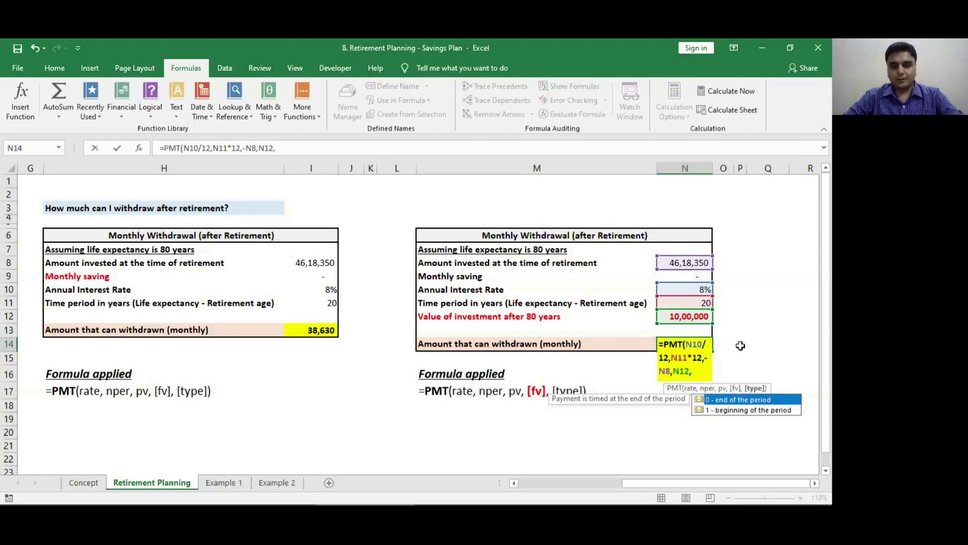
type("0")
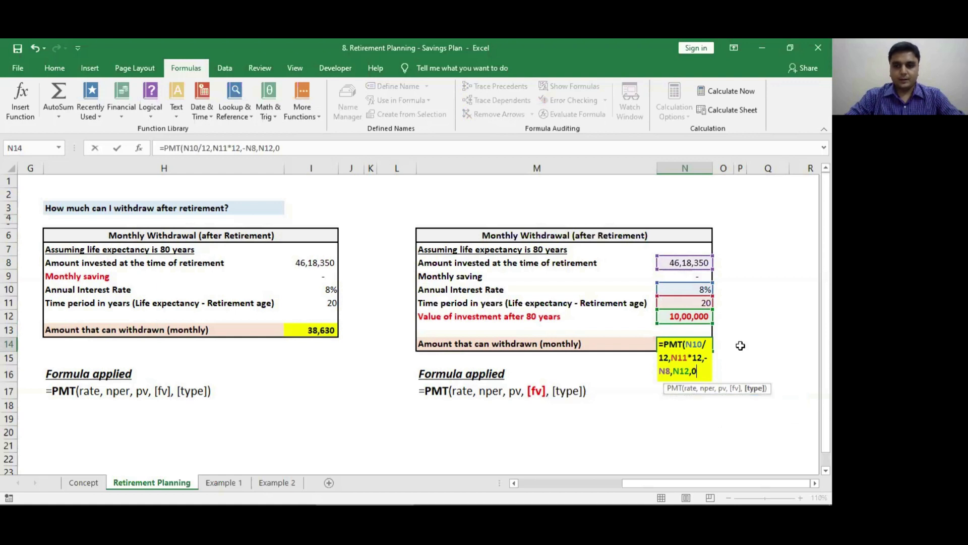
type(")")
key("ctrl+Return")
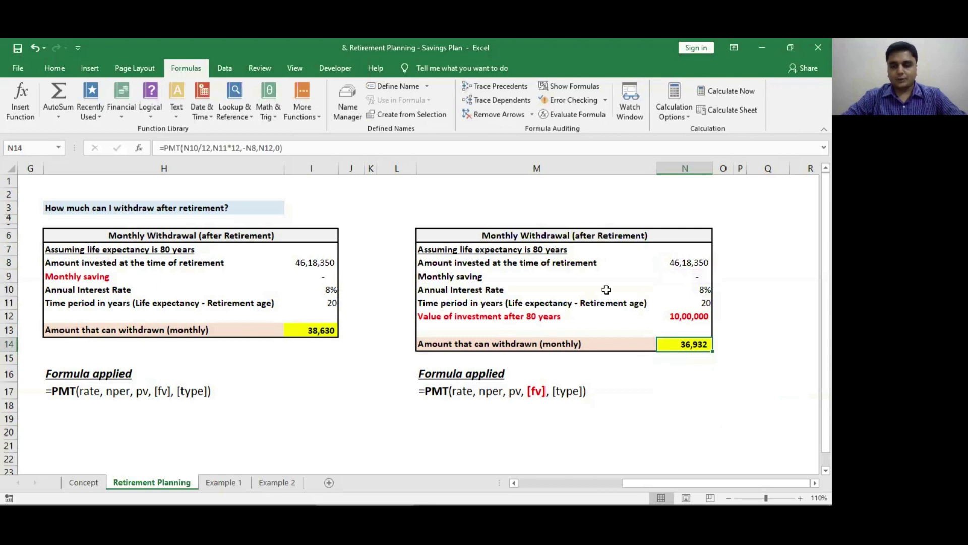
- Compare the monthly withdrawal amounts in I13 and N14, then check the remaining investment value in N12
left_click(313, 320)
left_click(316, 341)
left_click(313, 330)
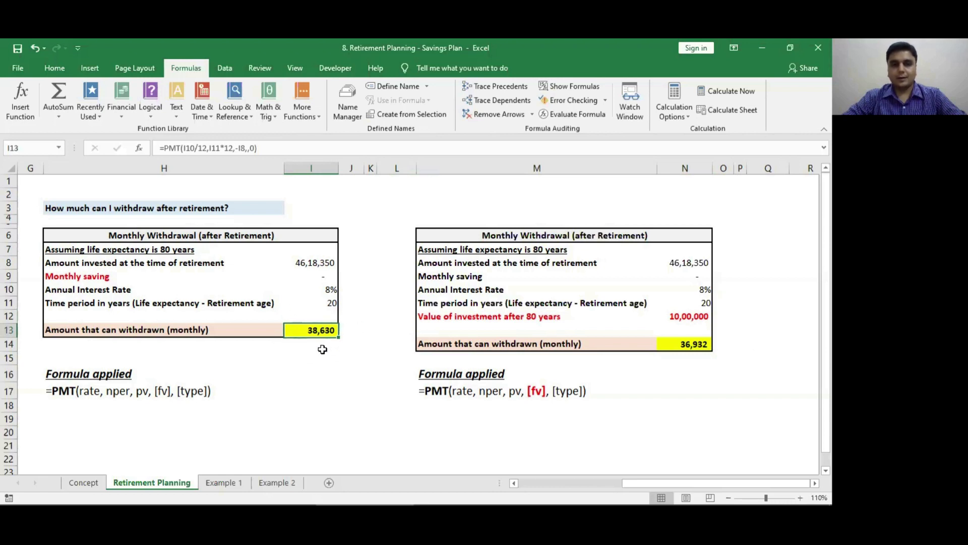
left_click(679, 346)
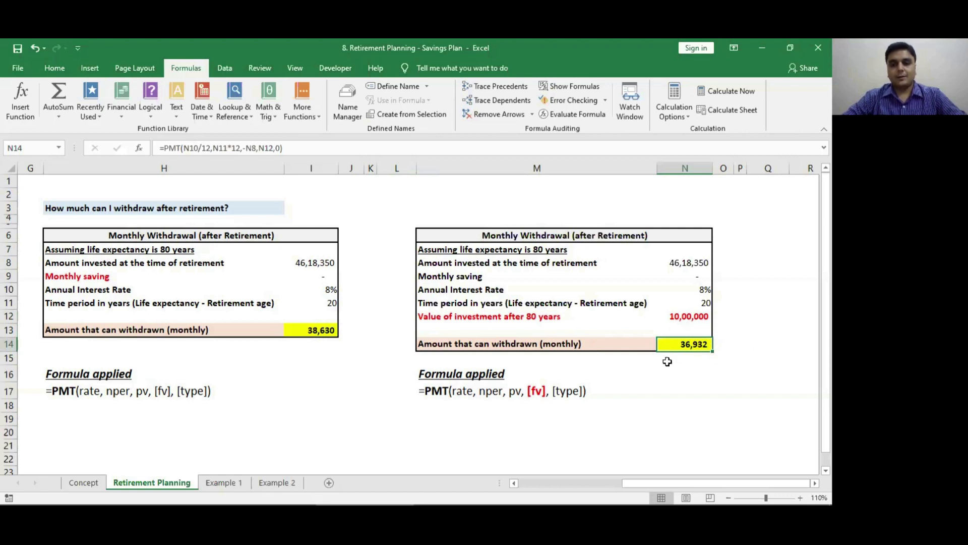
left_click(695, 319)
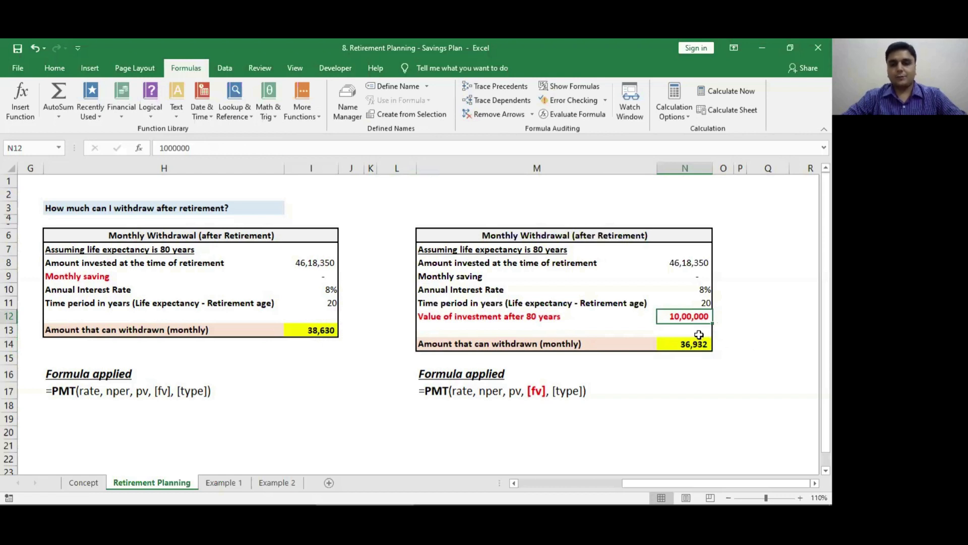
- Examine the month 1 investment balance, interest and amount withdrawn cells on the Example 1 sheet
left_click(212, 482)
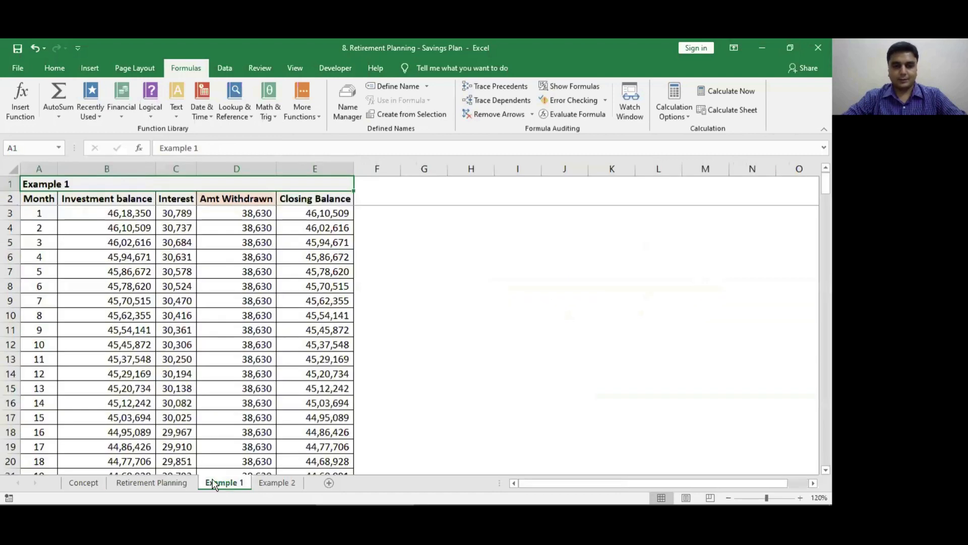
key("Down")
key("Down")
key("Right")
key("Right")
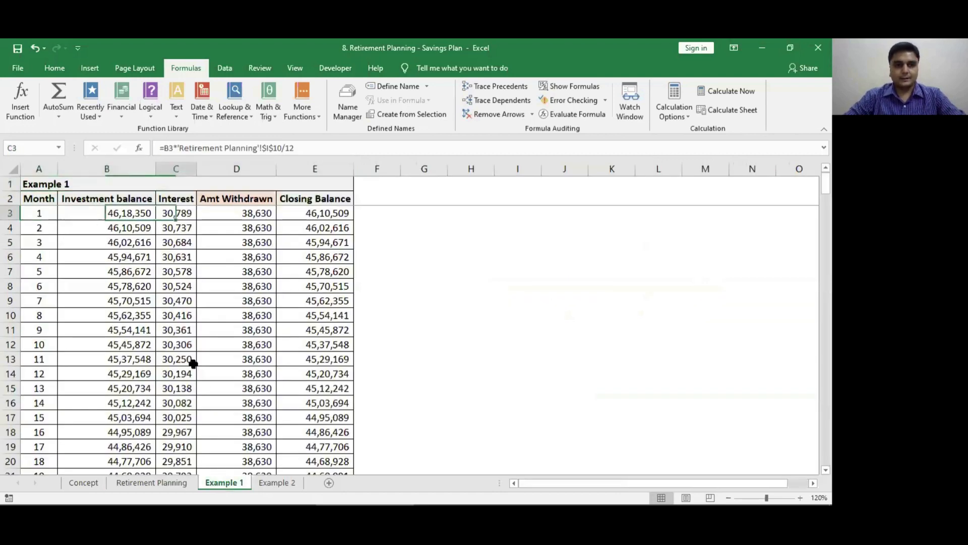
key("Right")
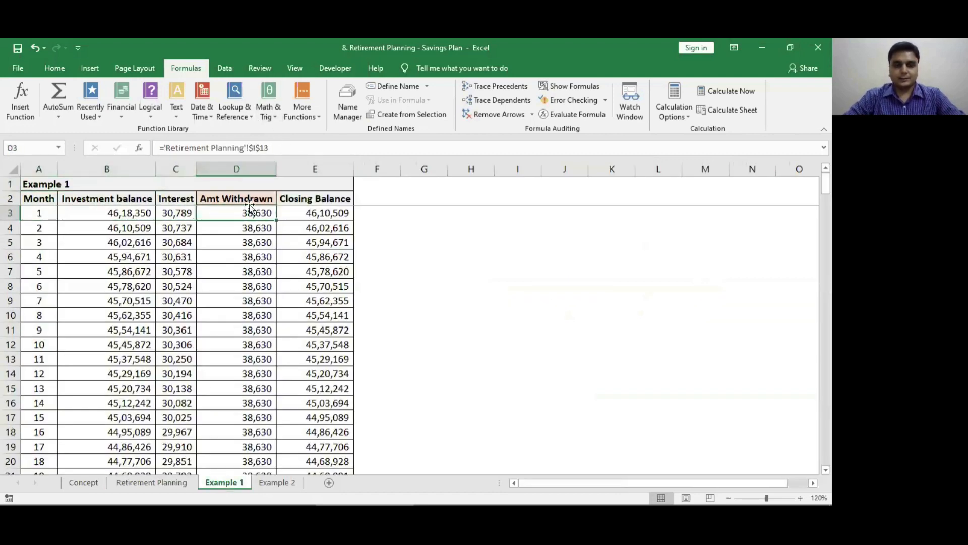
- Check the withdrawal amount on the Retirement Planning sheet, then inspect the month 240 closing balance in E242 of Example 1
key("ctrl+Page_Up")
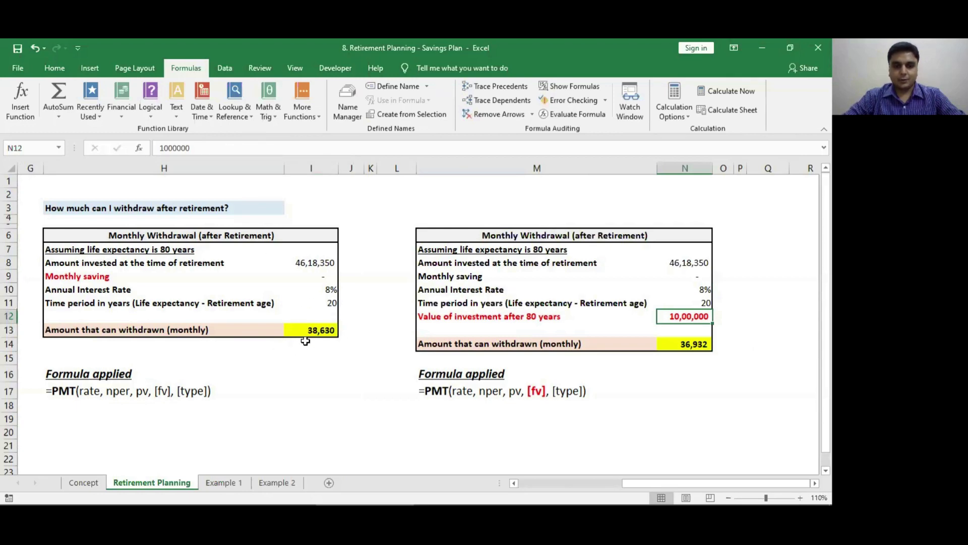
key("ctrl+Page_Down")
key("ctrl+Down")
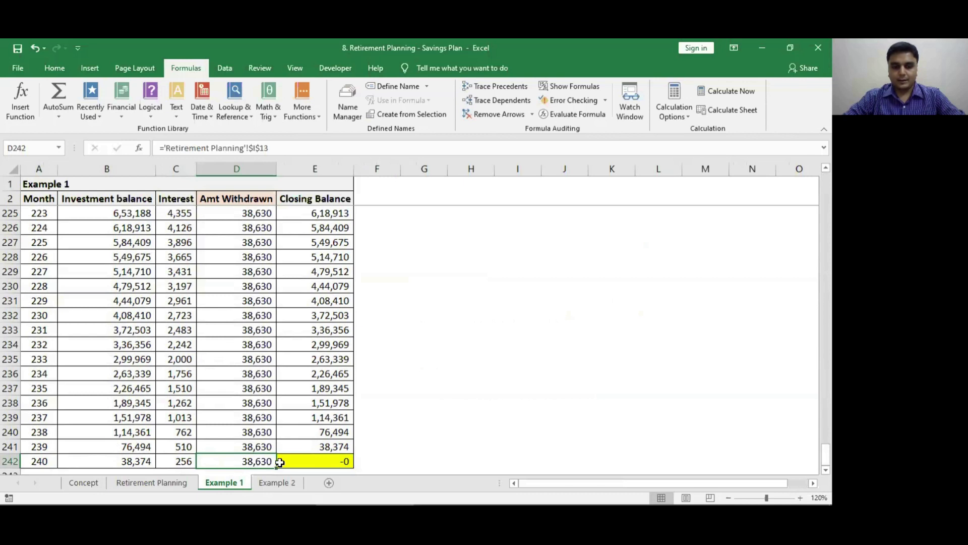
left_click(303, 459)
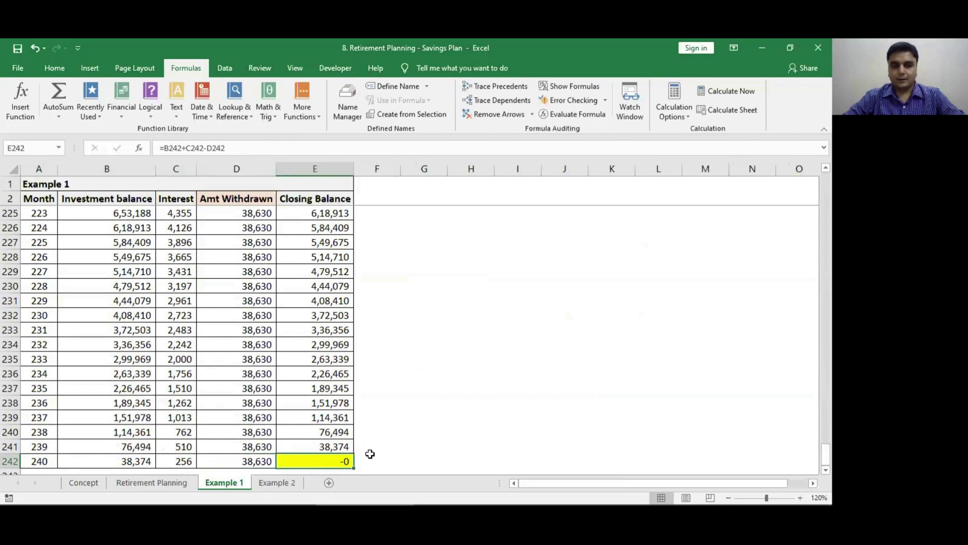
- Check the month 1 amount withdrawn on the Example 2 sheet, then inspect the month 240 withdrawal and closing balance
key("ctrl+Page_Down")
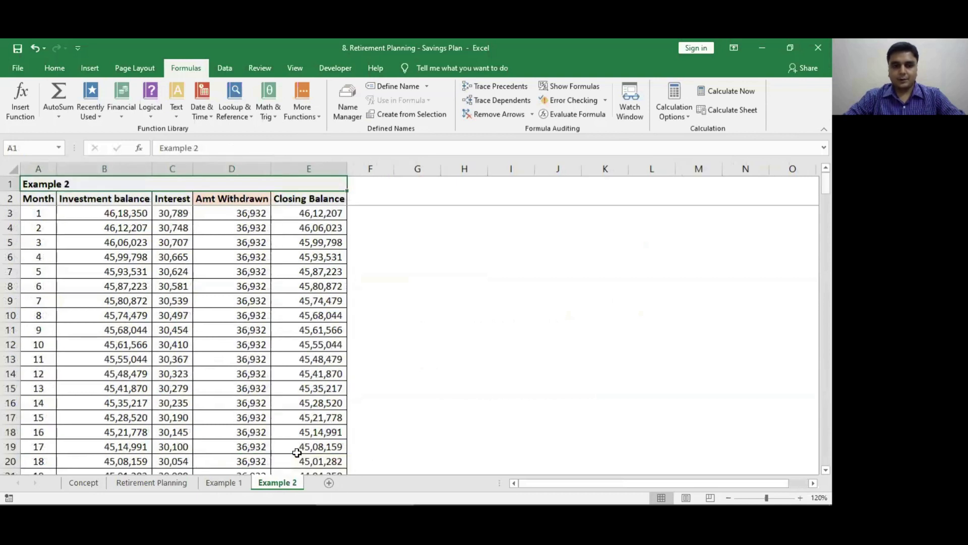
key("Down")
key("Down")
key("Right")
key("Right")
key("Right")
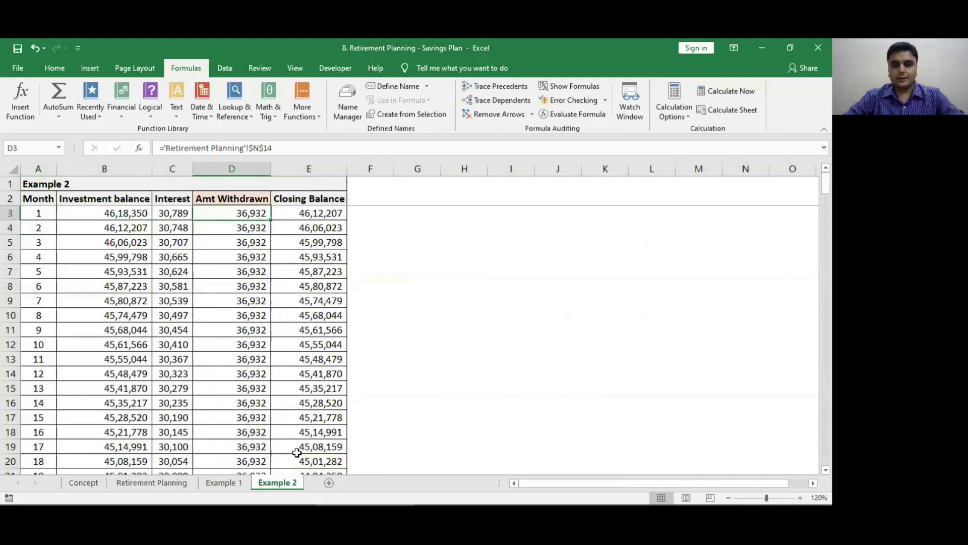
key("ctrl+Down")
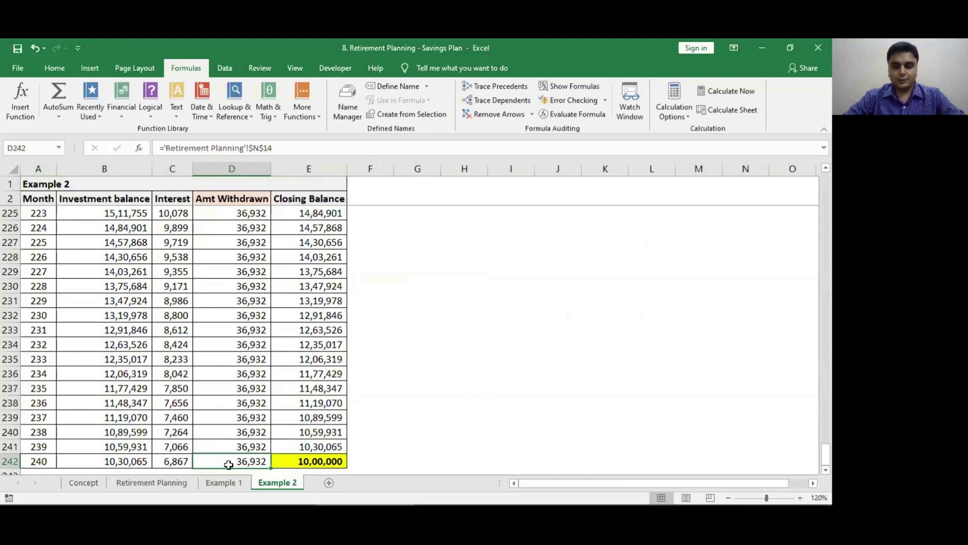
left_click(289, 465)
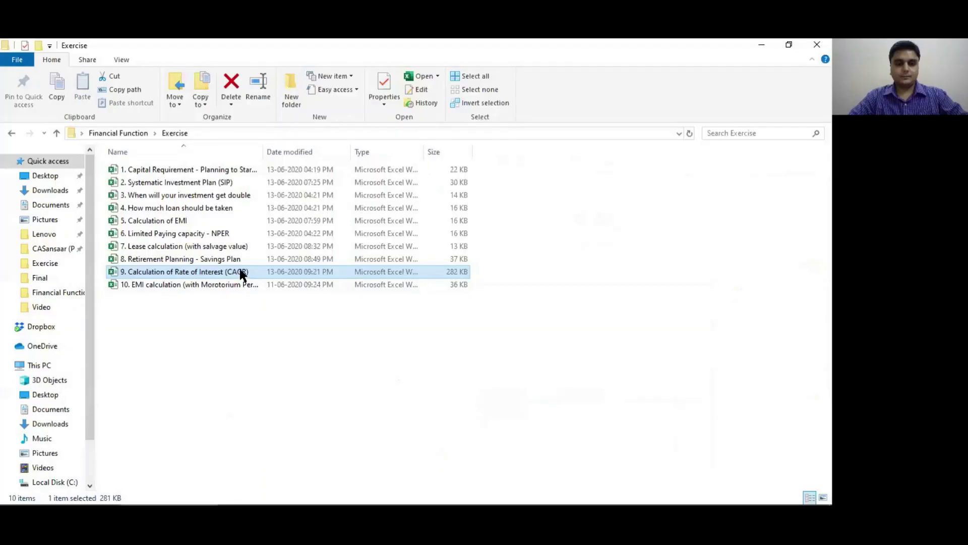
- Open the workbook 9. Calculation of Rate of Interest (CAGR) and review the EMI plans on the Example - Amazon (IPHONE) sheet
double_click(241, 272)
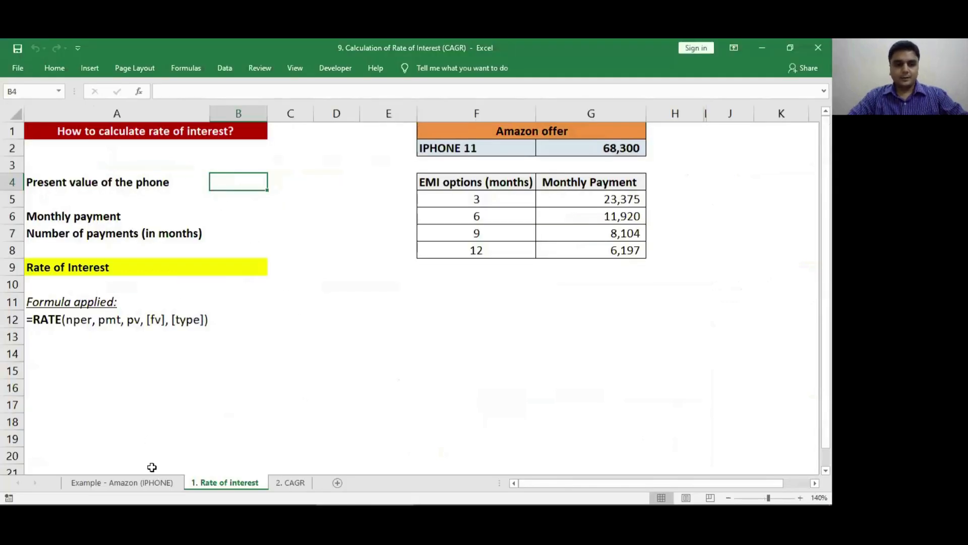
left_click(151, 482)
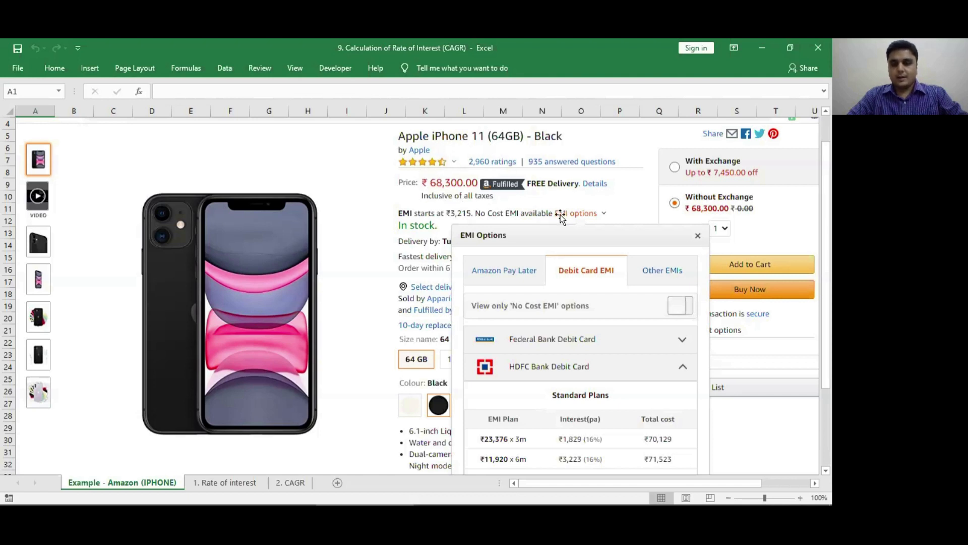
scroll(560, 308, "down", 3)
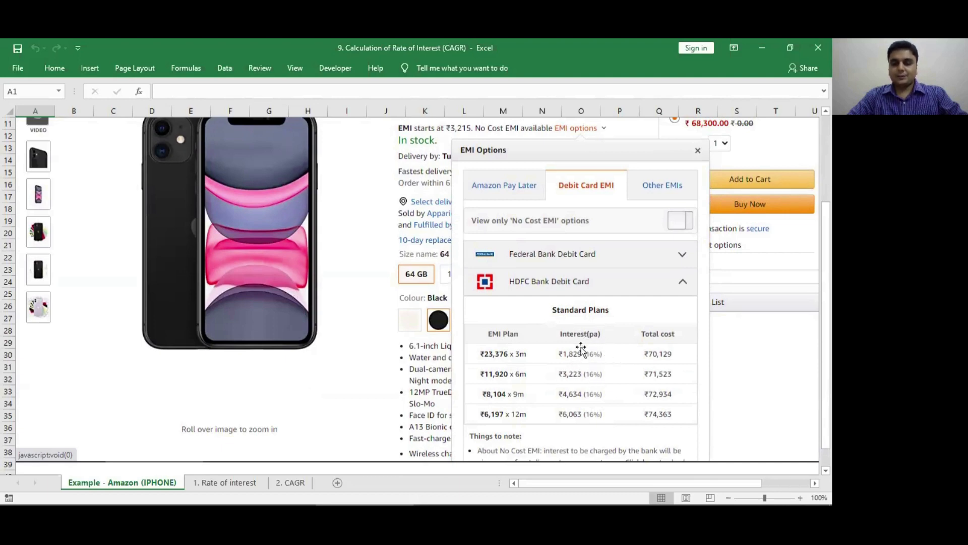
- On the 1. Rate of interest sheet, link the phone's present value in B4 to the iPhone 11 price with =G2
left_click(228, 481)
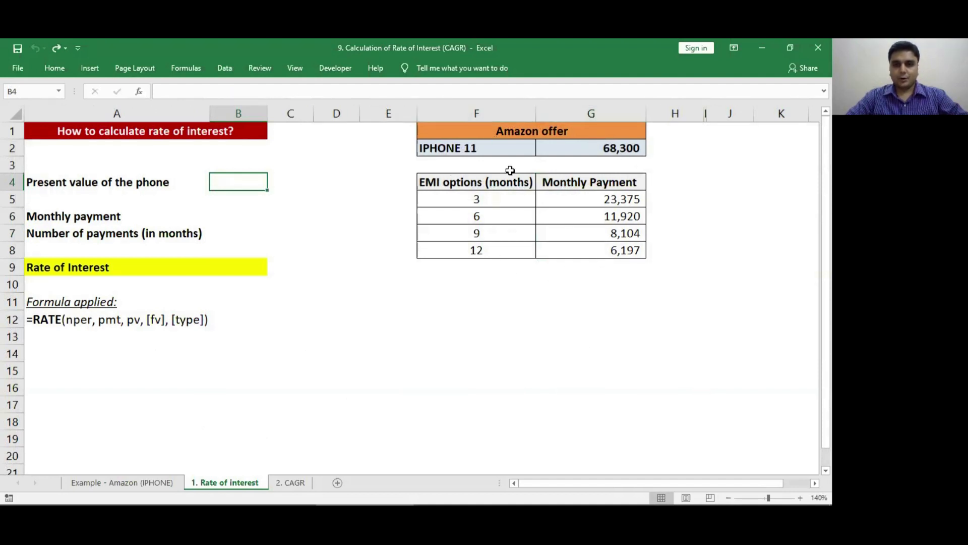
left_click(504, 151)
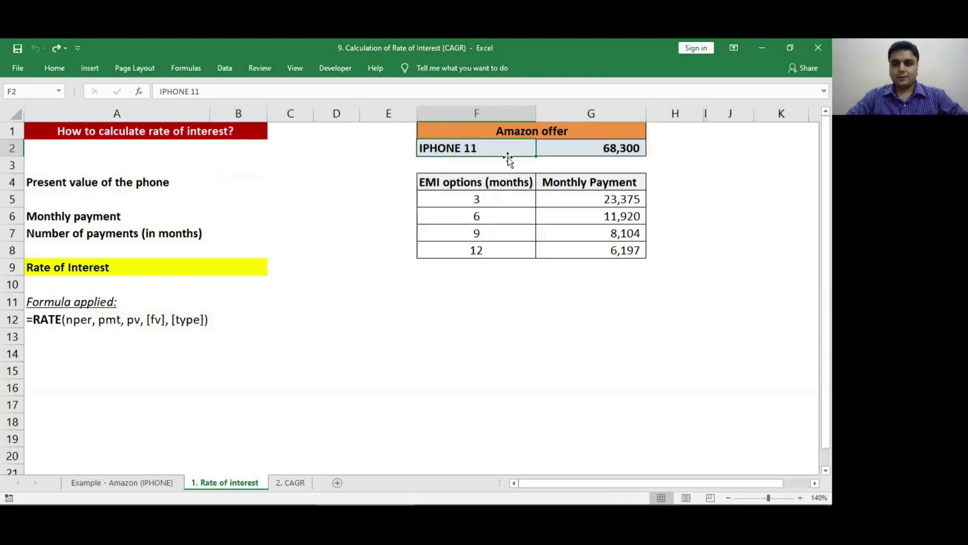
left_click(585, 153)
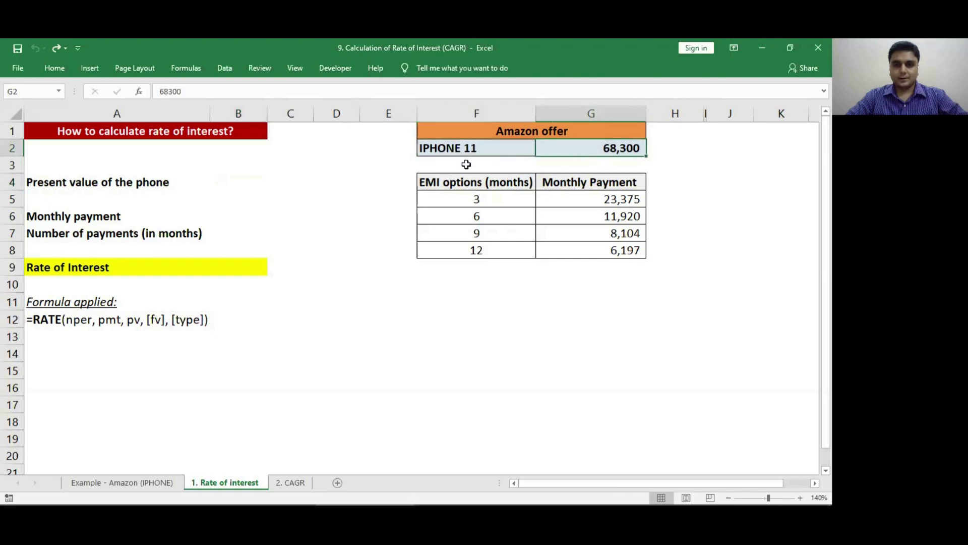
left_click(502, 184)
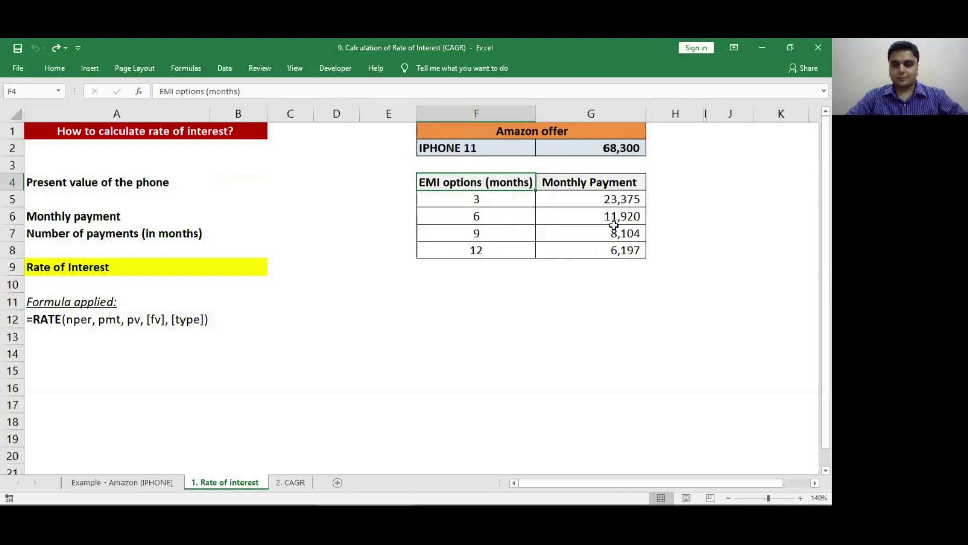
left_click(214, 187)
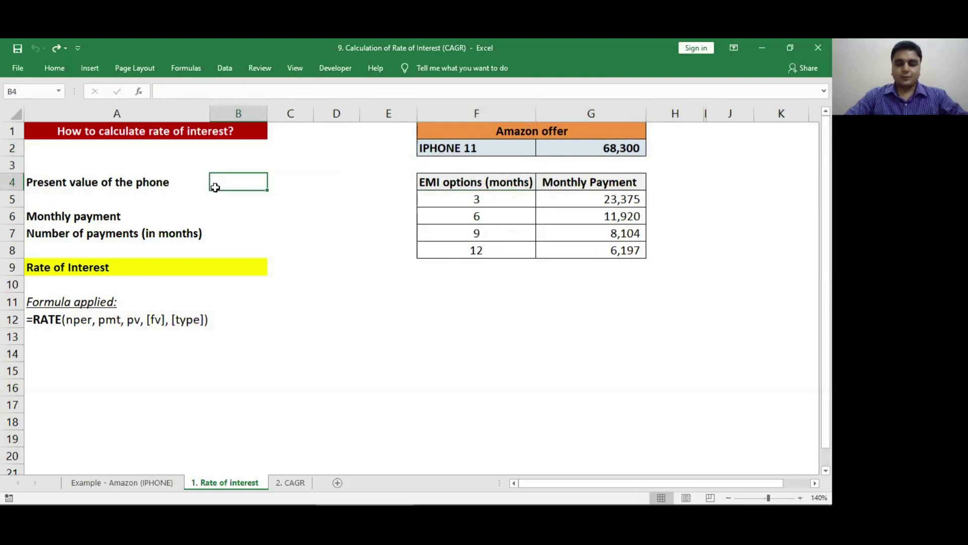
type("=")
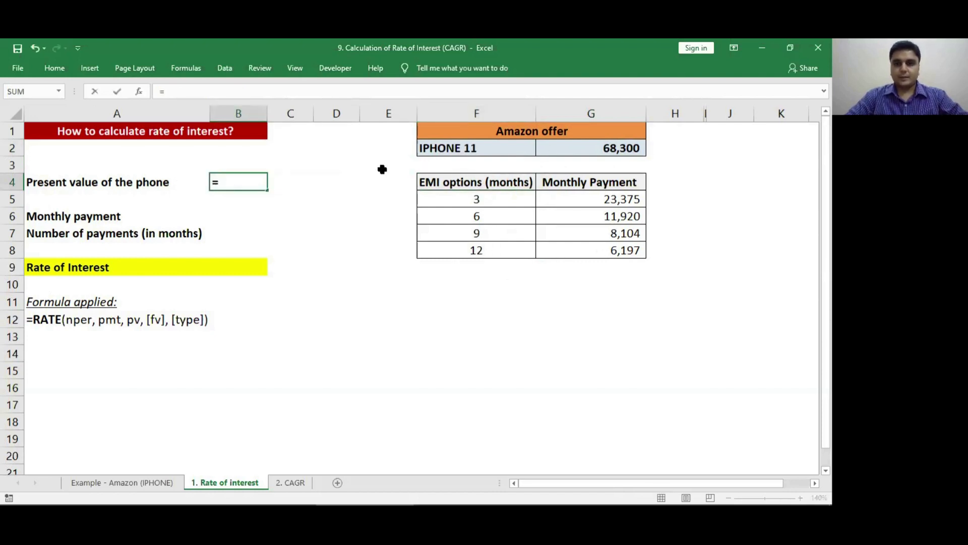
left_click(551, 153)
key("Return")
key("Down")
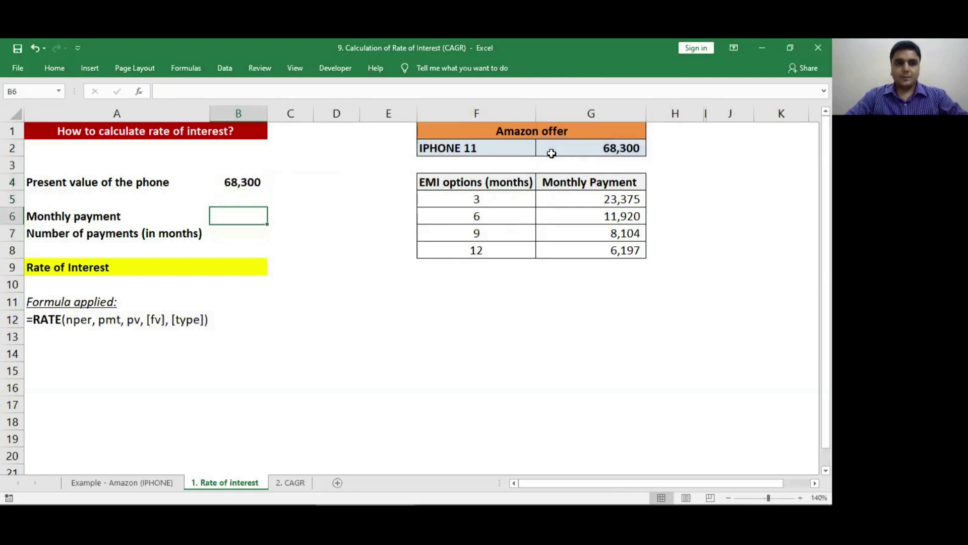
- Link the monthly payment in B6 to the payment of the 6-month EMI option with =G6
left_click(475, 234)
key("Up")
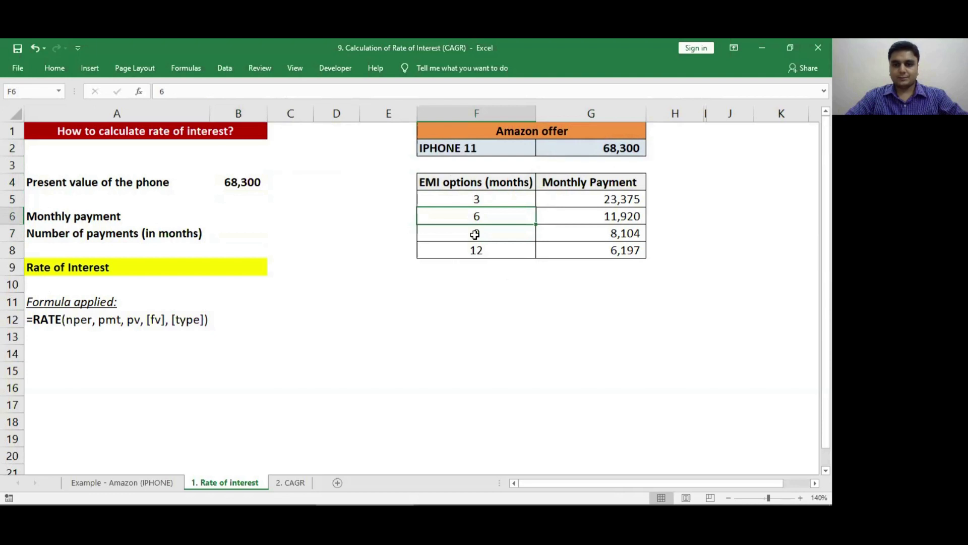
key("Right")
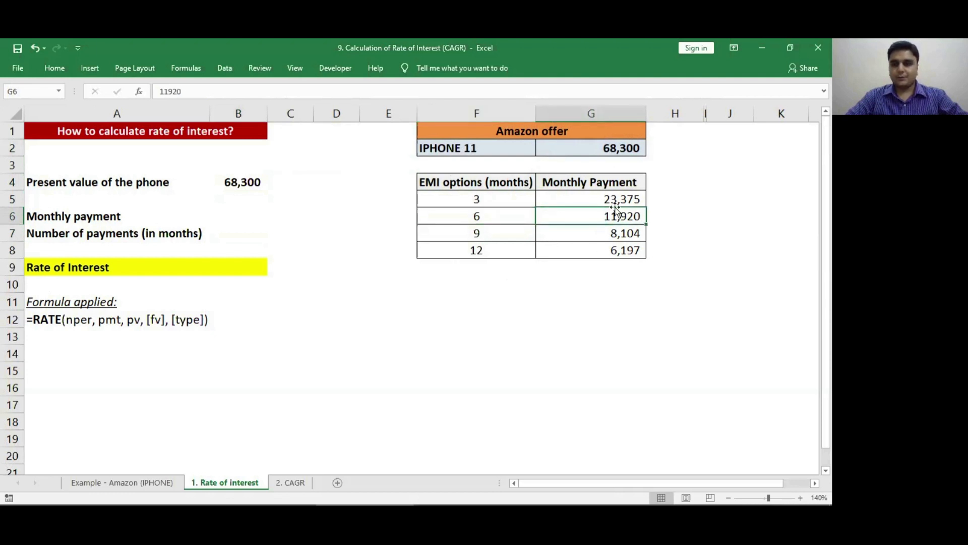
left_click(239, 220)
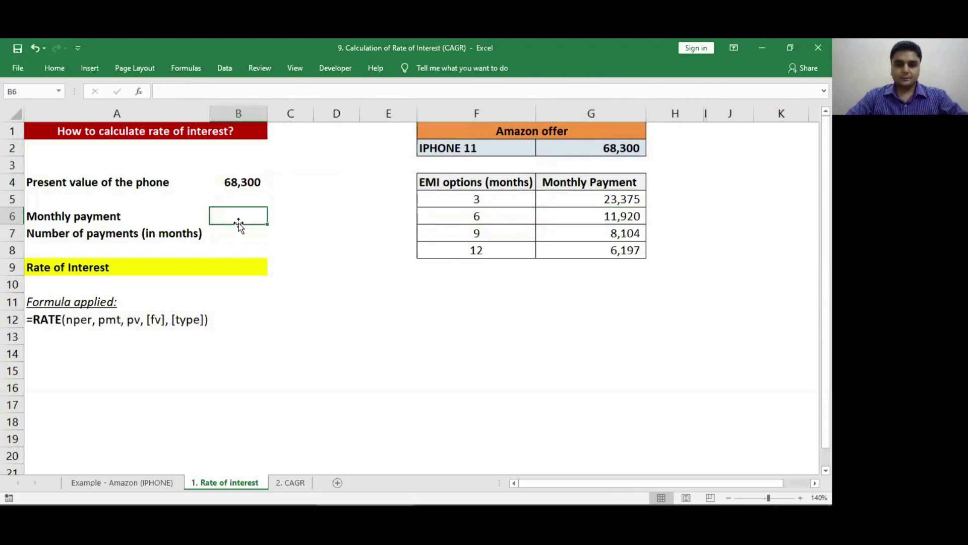
type("=")
key("Right")
key("Right")
key("Right")
key("Right")
key("Right")
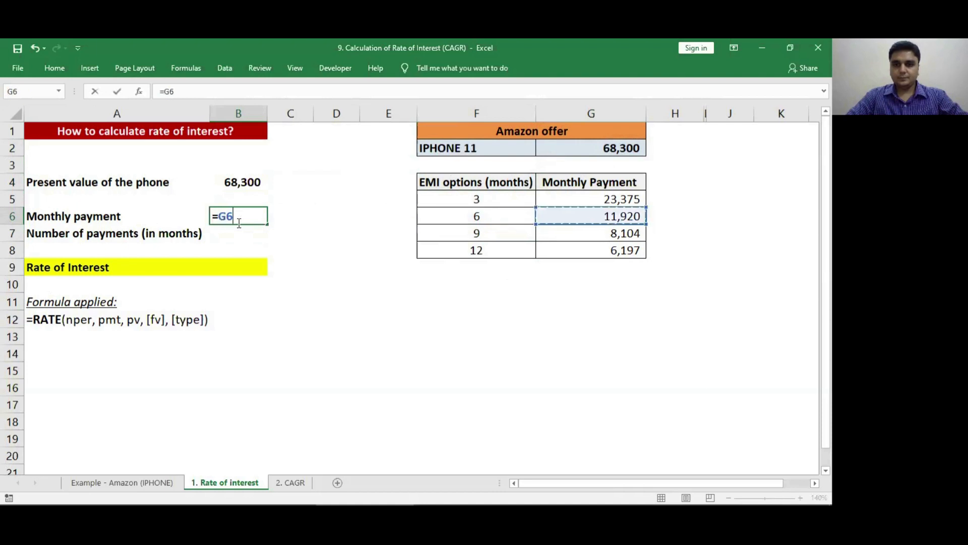
key("Return")
- Link the number of payments in B7 to the 6-month EMI option with =F6
type("=")
key("Right")
key("Right")
key("Right")
key("Right")
key("Up")
key("Return")
key("Return")
key("Return")
- Calculate the annual rate of interest in B9 with =RATE(B7,-B6,B4,,0)*12 and compare it with the rates on the Amazon example sheet
left_click(231, 267)
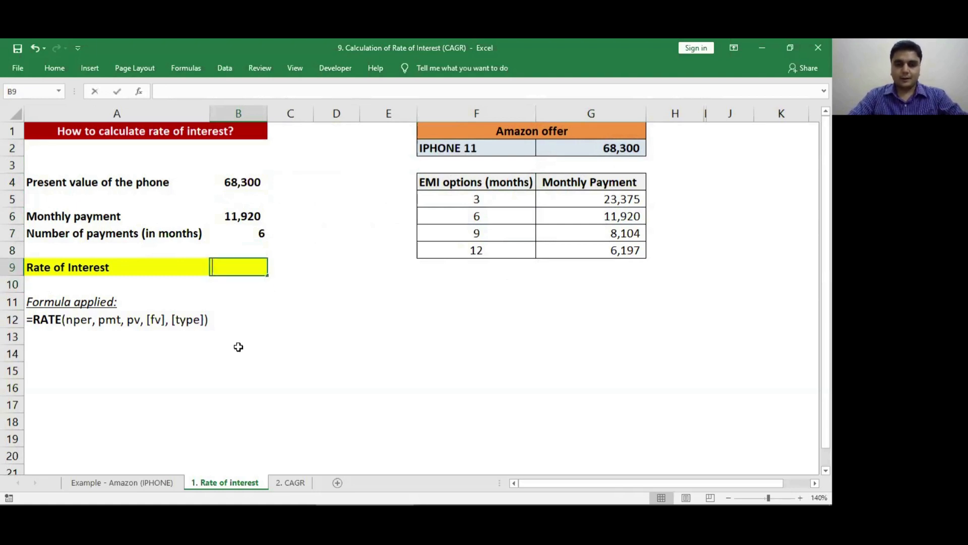
type("=rat")
key("Tab")
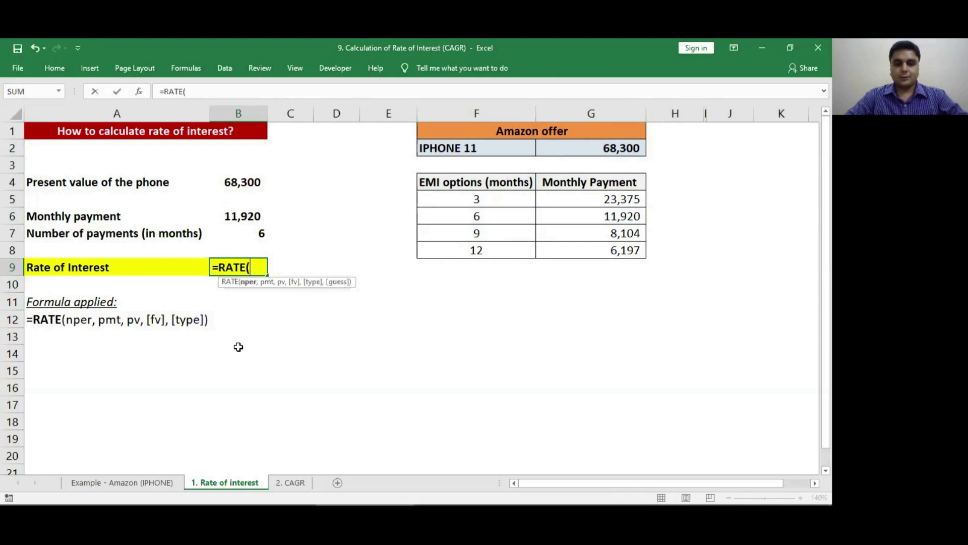
key("Up")
key("Up")
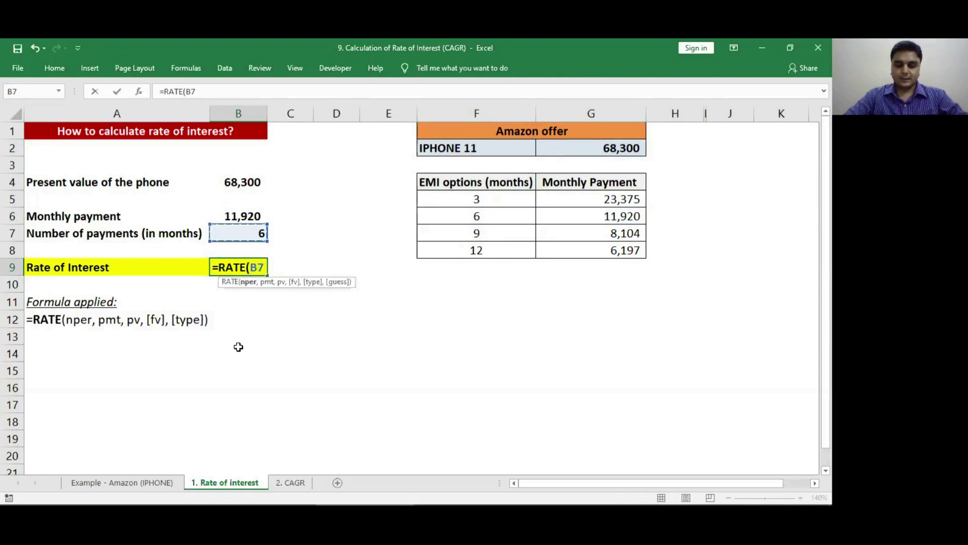
type(",")
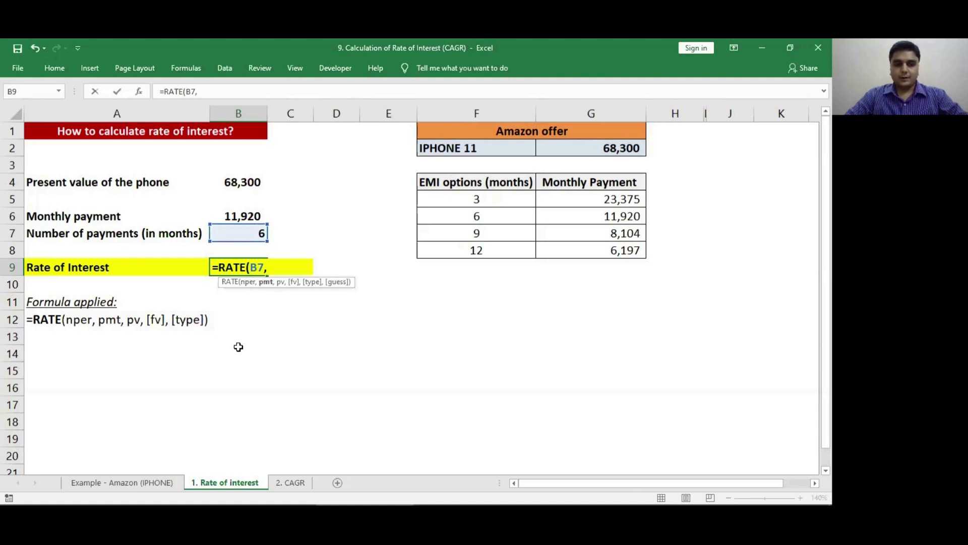
type("-")
key("Up")
key("Up")
key("Up")
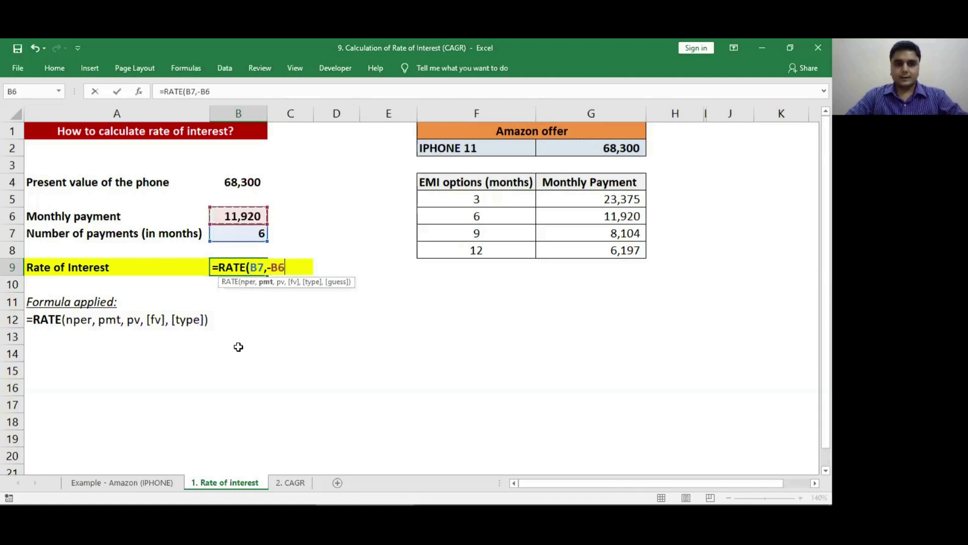
type(",")
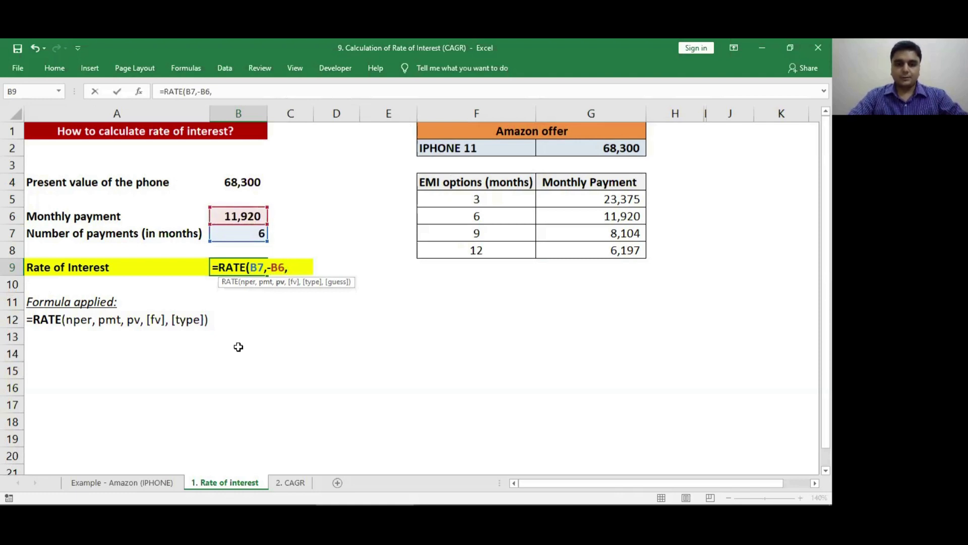
key("Up")
key("Up")
key("Up")
key("Up")
key("Up")
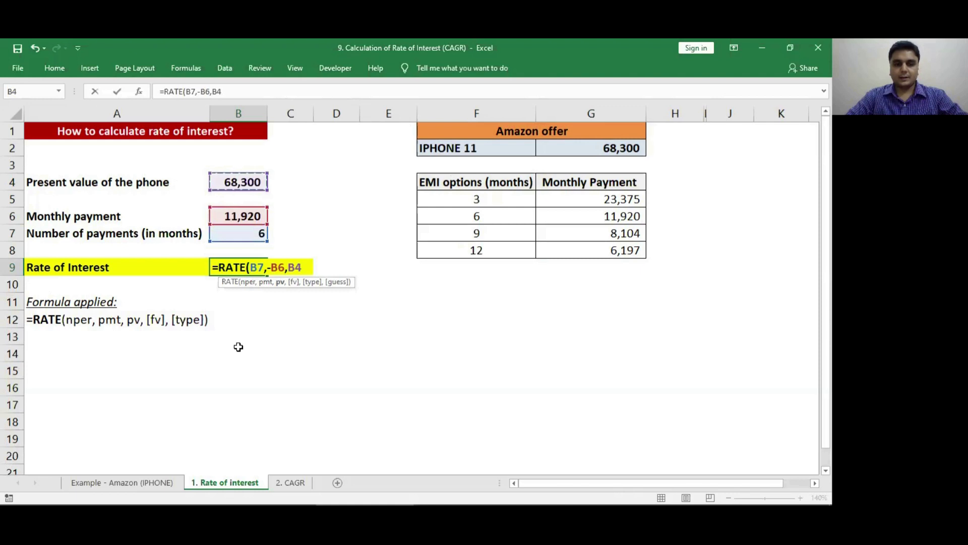
type(",")
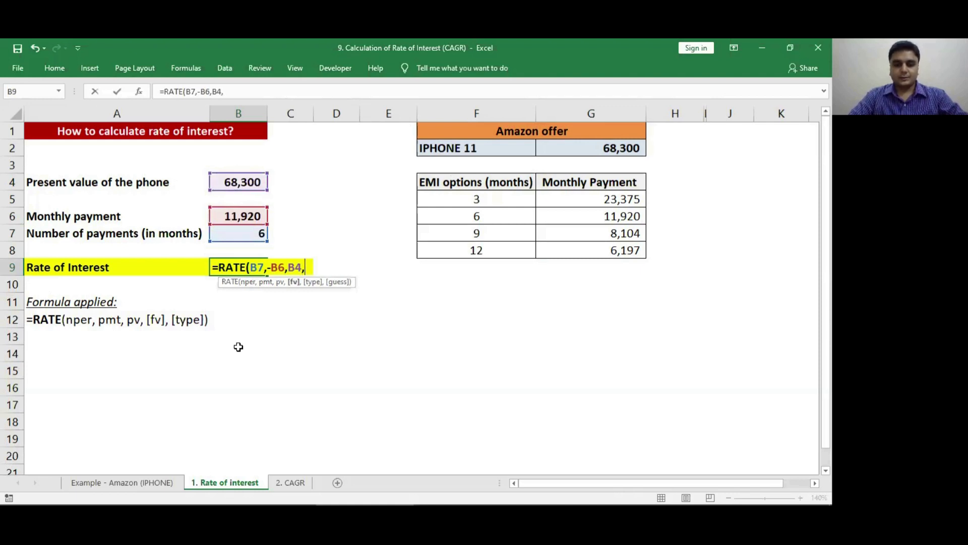
type(",")
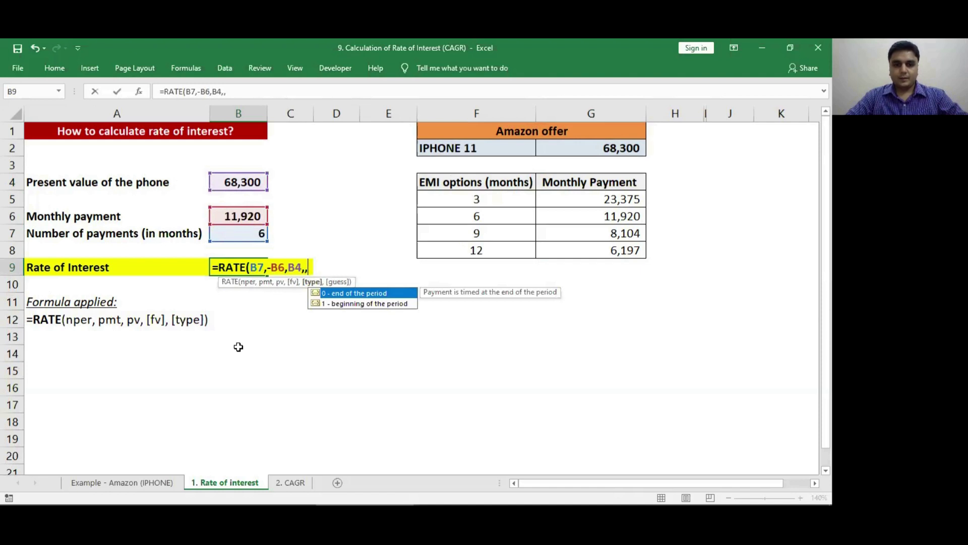
type("0")
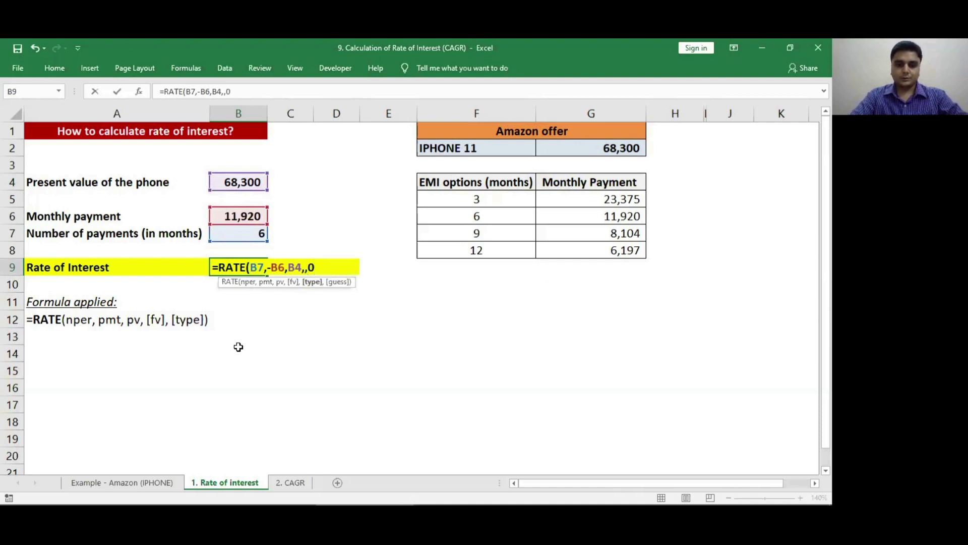
type(")")
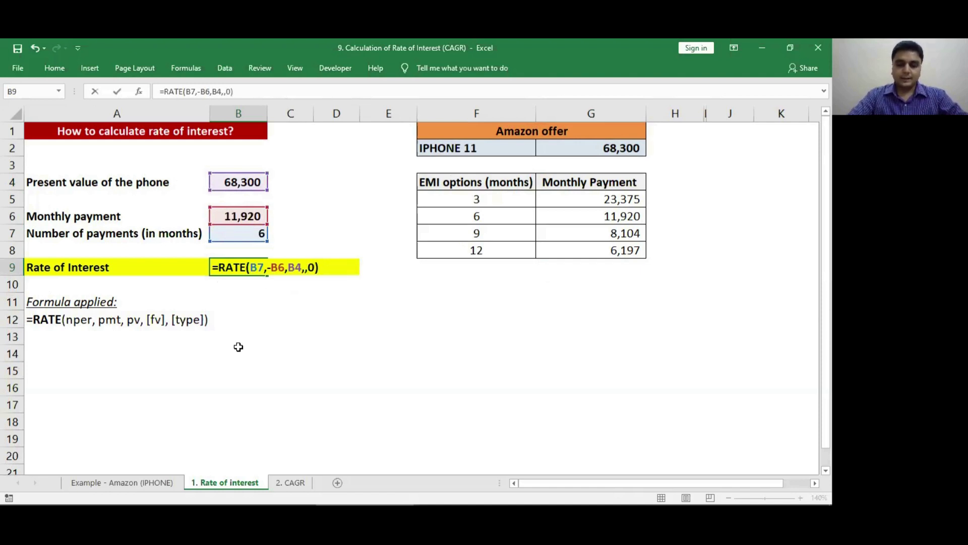
type("*12")
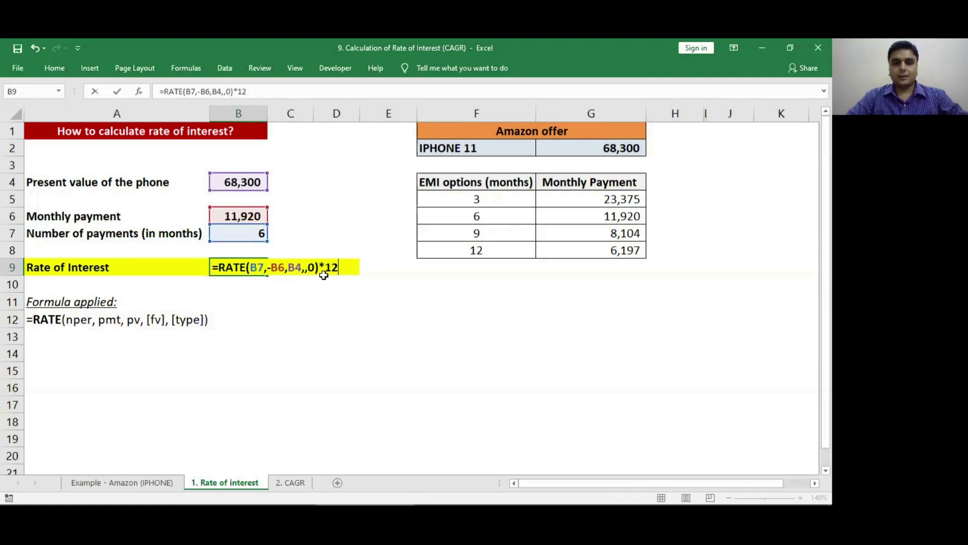
key("Return")
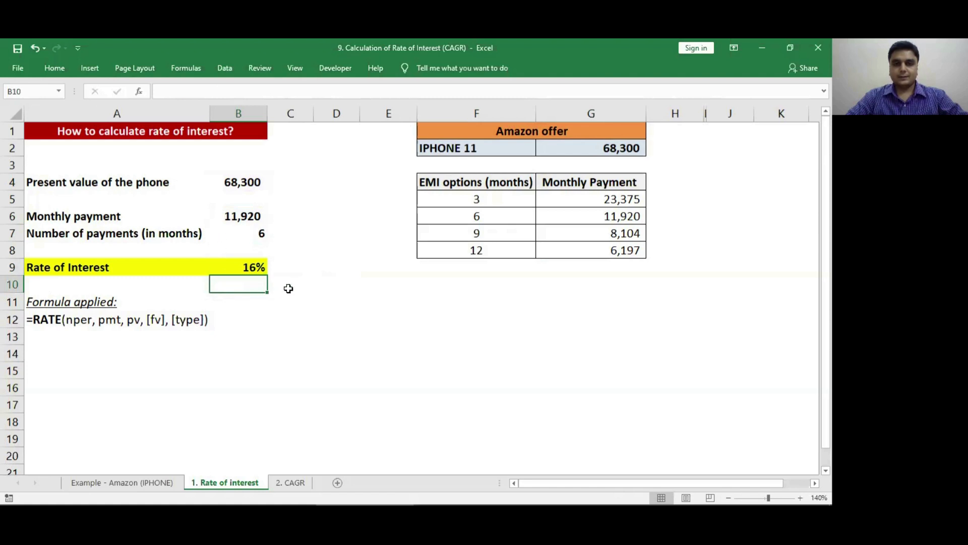
left_click(157, 483)
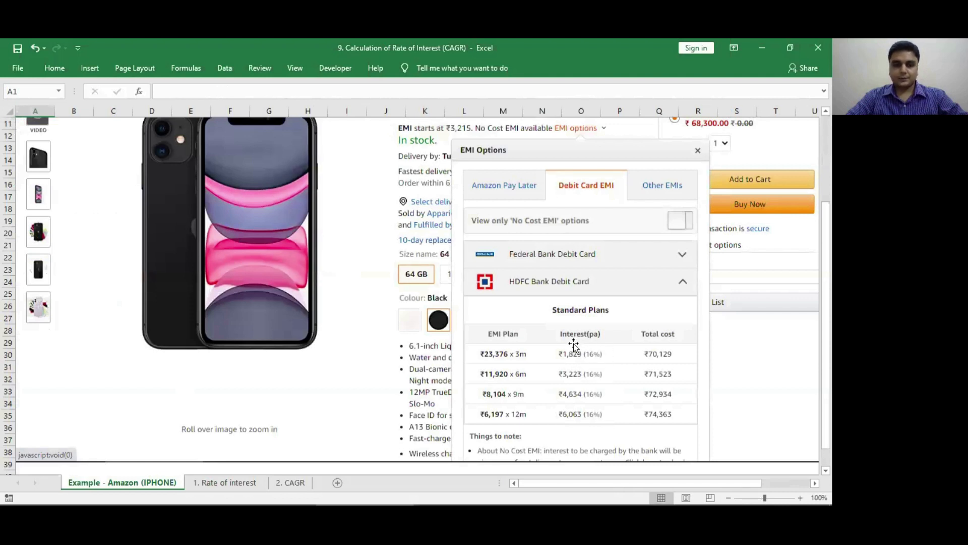
- On the 2. CAGR sheet, calculate the revenue growth rate from 2015 to 2020 in B8 with =RATE(5,,-B4,B5,1)
key("ctrl+Page_Down")
key("ctrl+Page_Down")
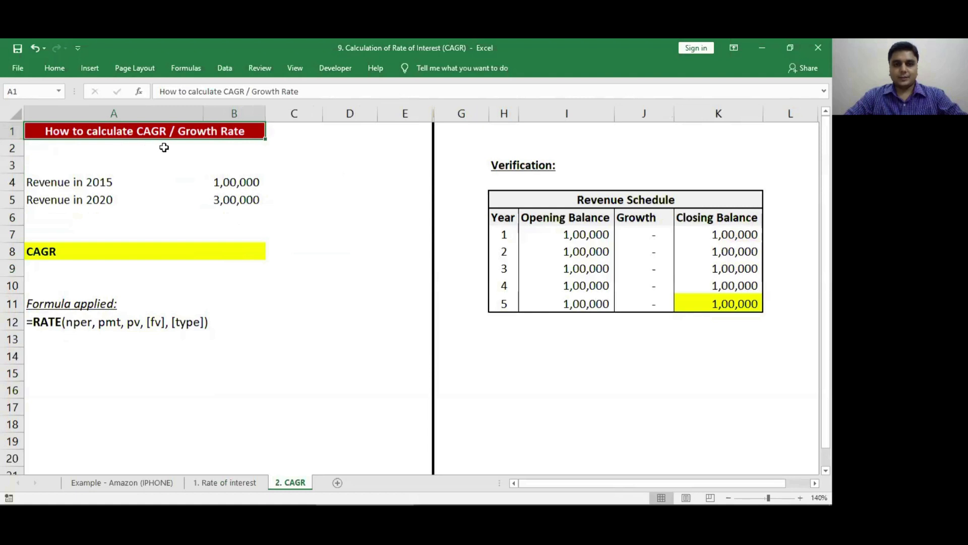
left_click(207, 249)
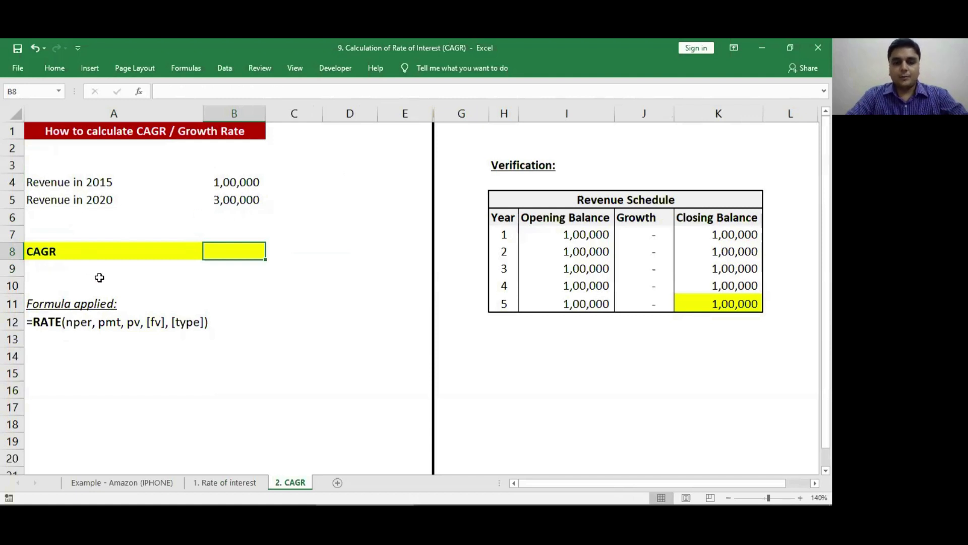
type("=rate")
key("Tab")
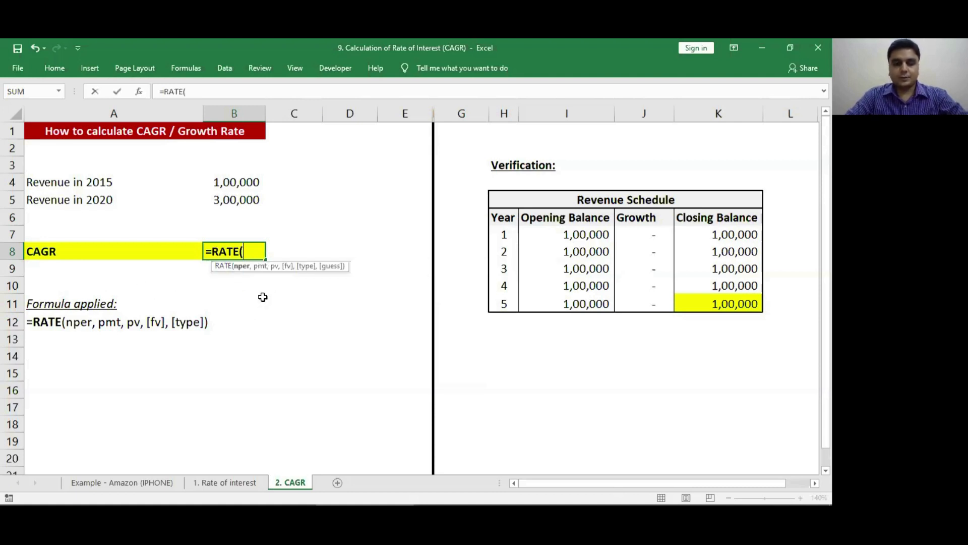
type("5")
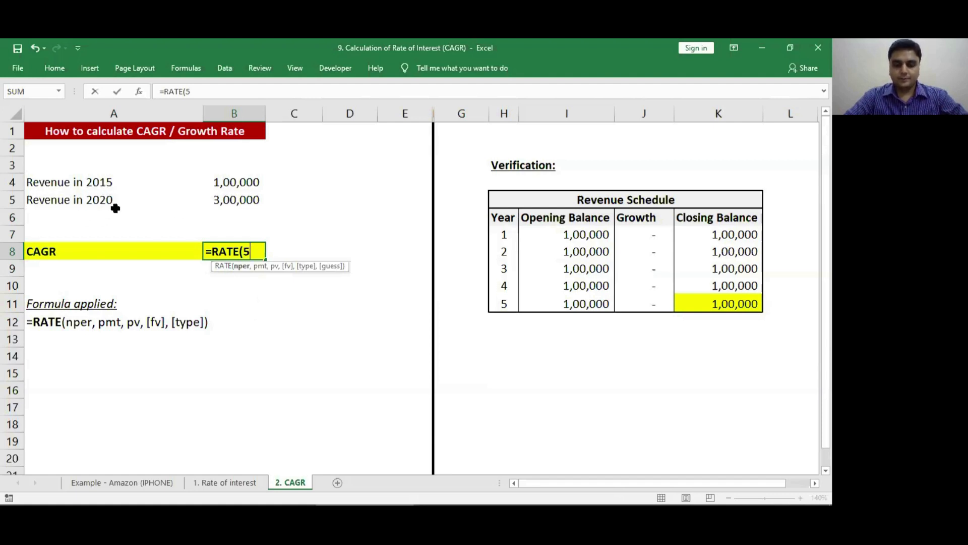
type(",")
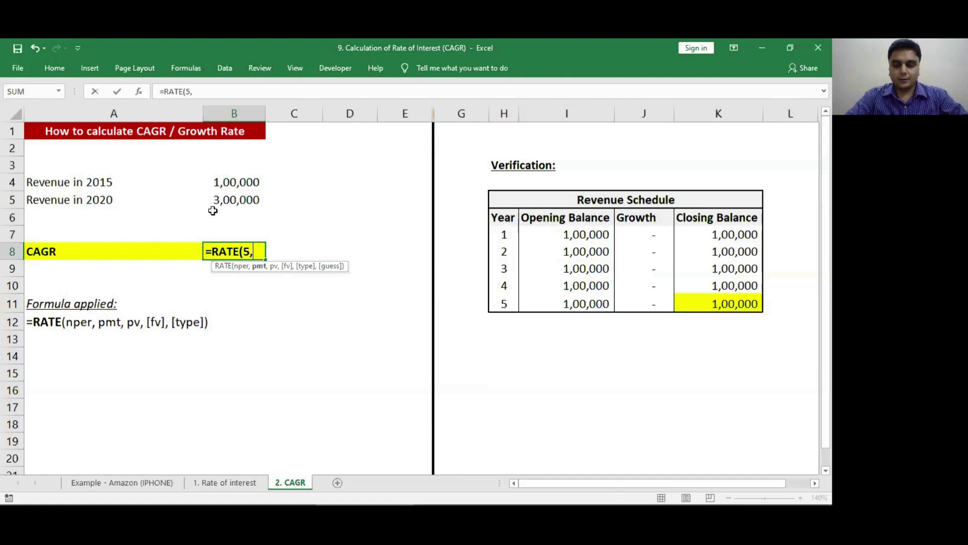
type(",-")
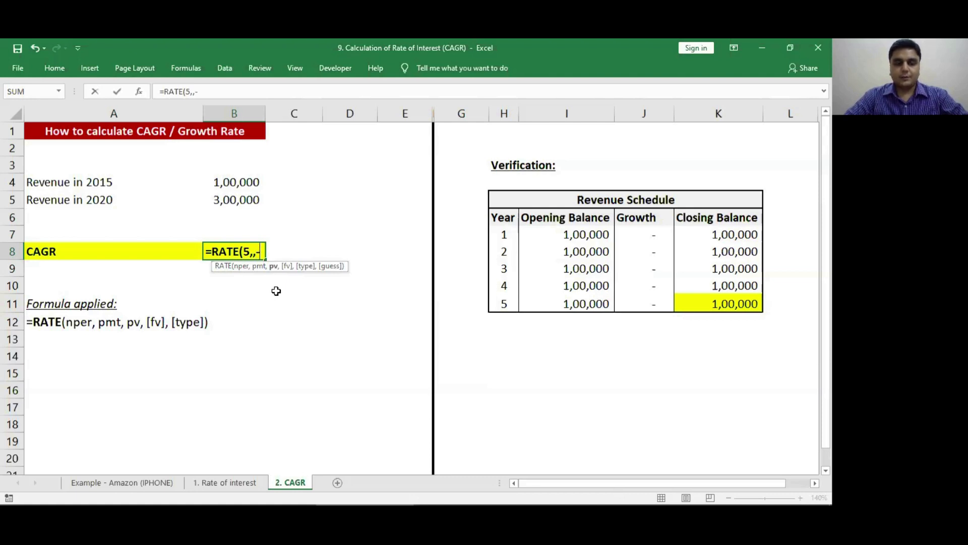
left_click(220, 178)
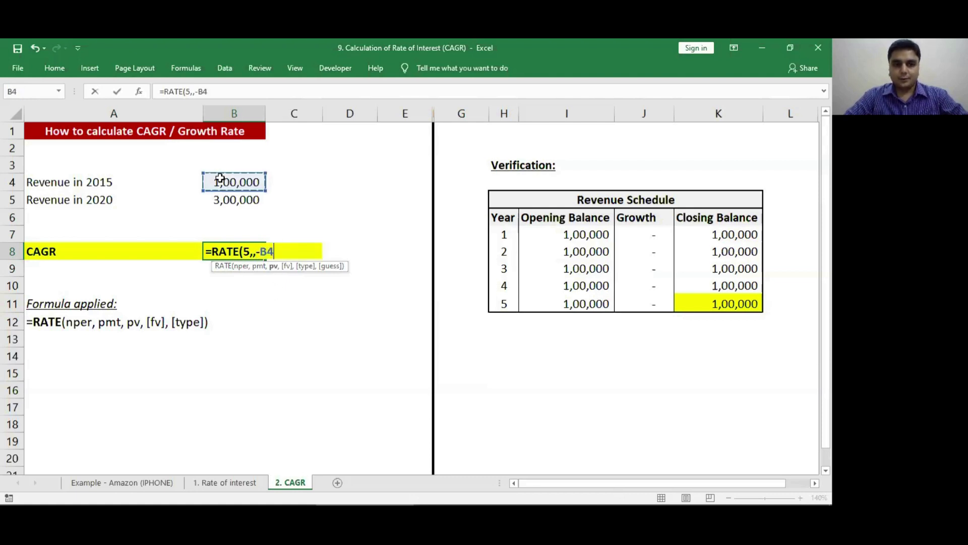
type(",")
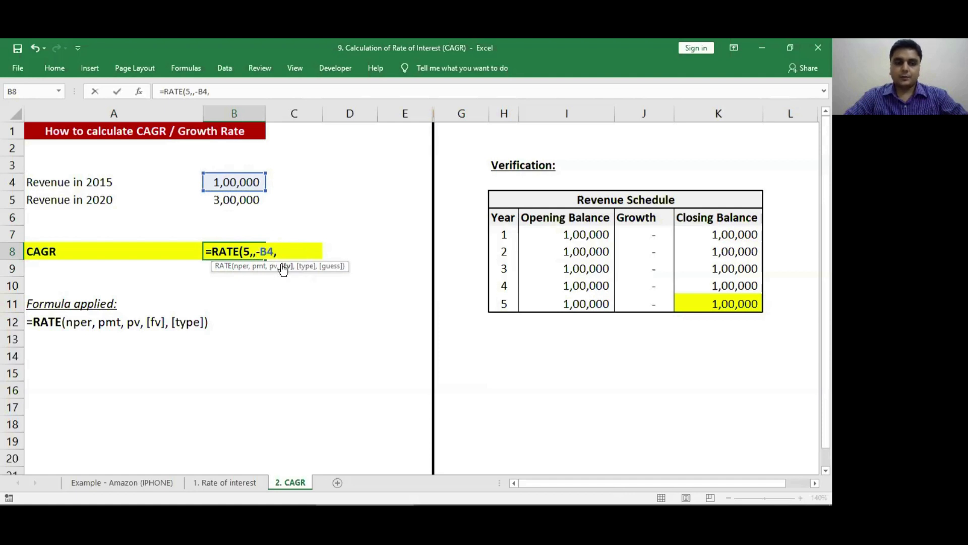
left_click(236, 200)
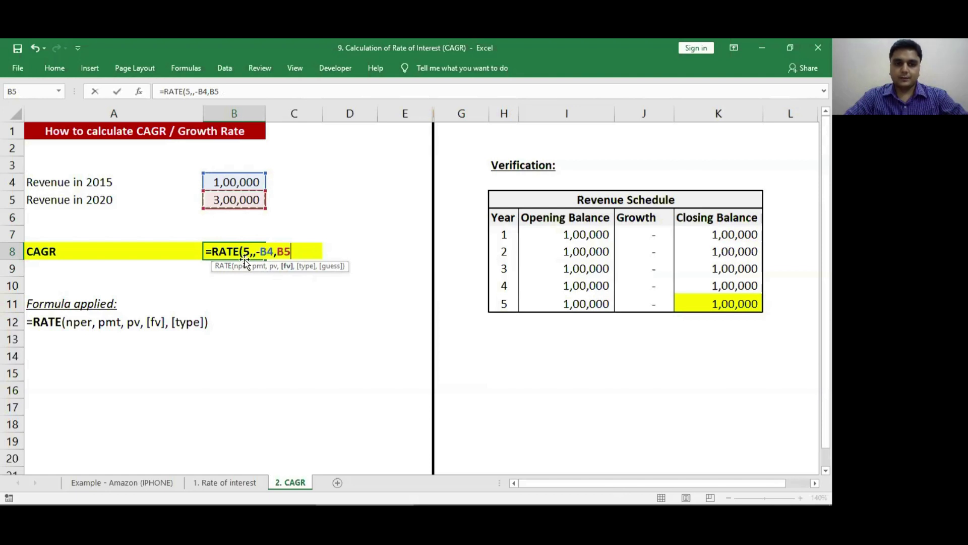
type(",1")
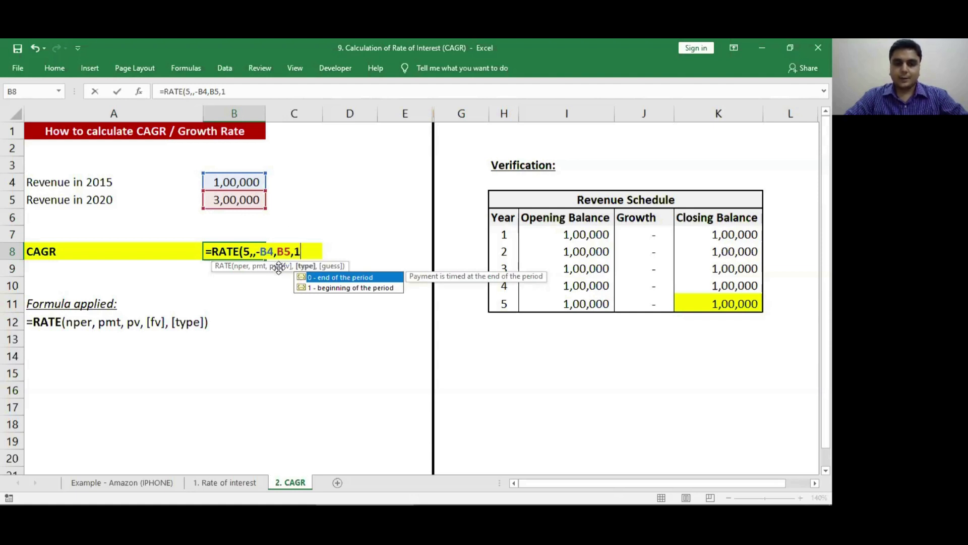
type(")")
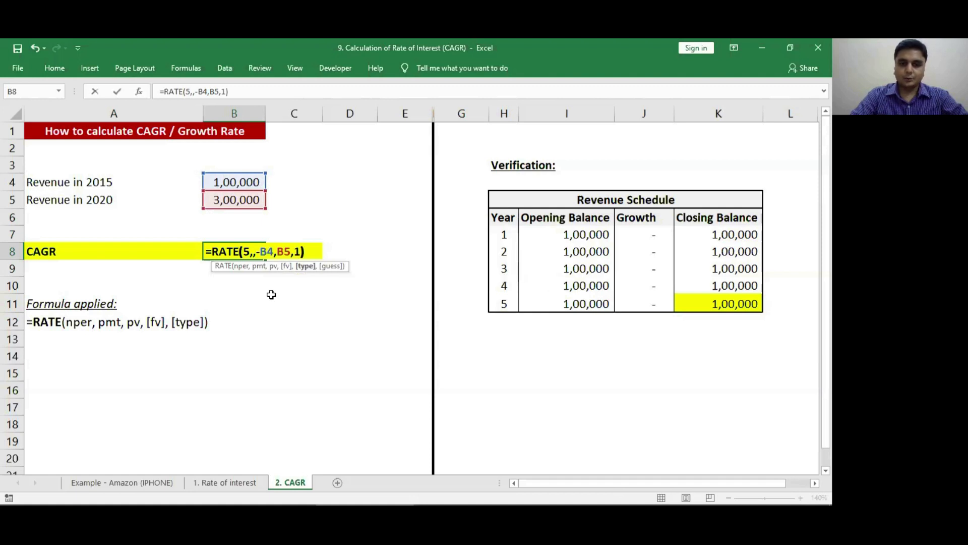
key("Return")
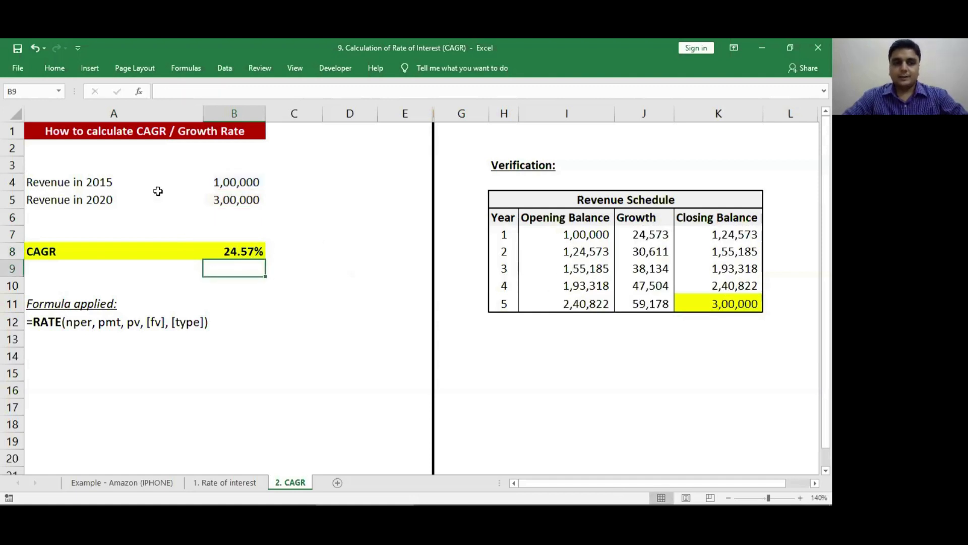
- Check the CAGR against the Revenue Schedule, from the year 1 opening balance to the year 5 closing balance
left_click(39, 182)
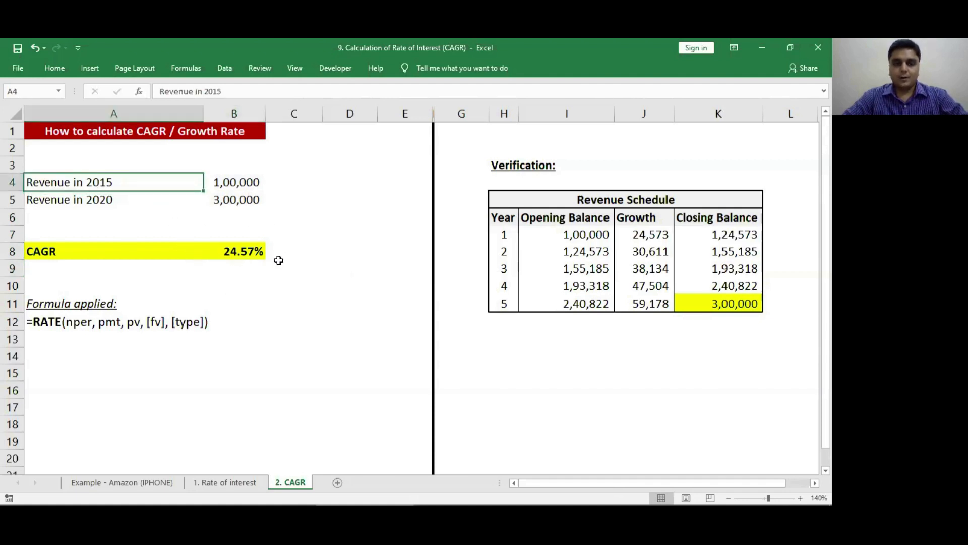
left_click(226, 267)
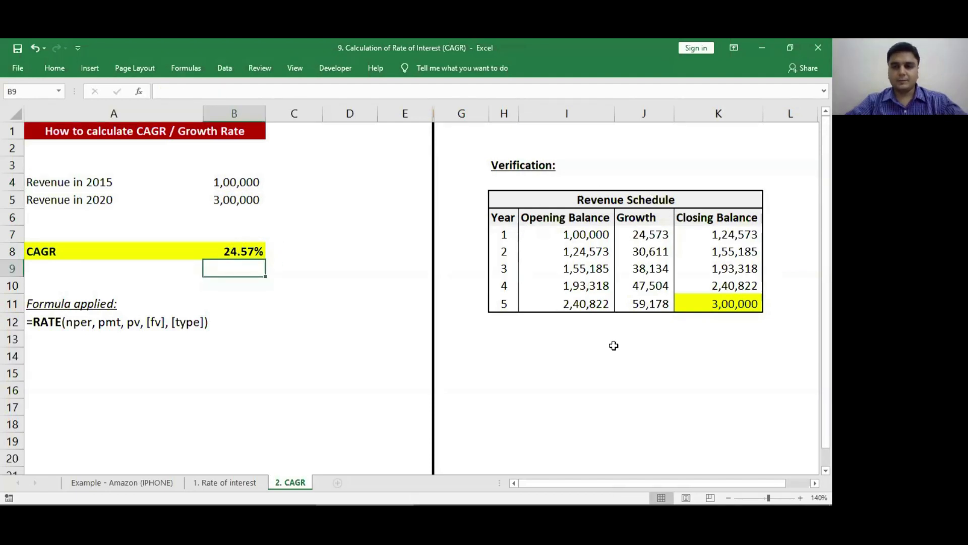
left_click(583, 235)
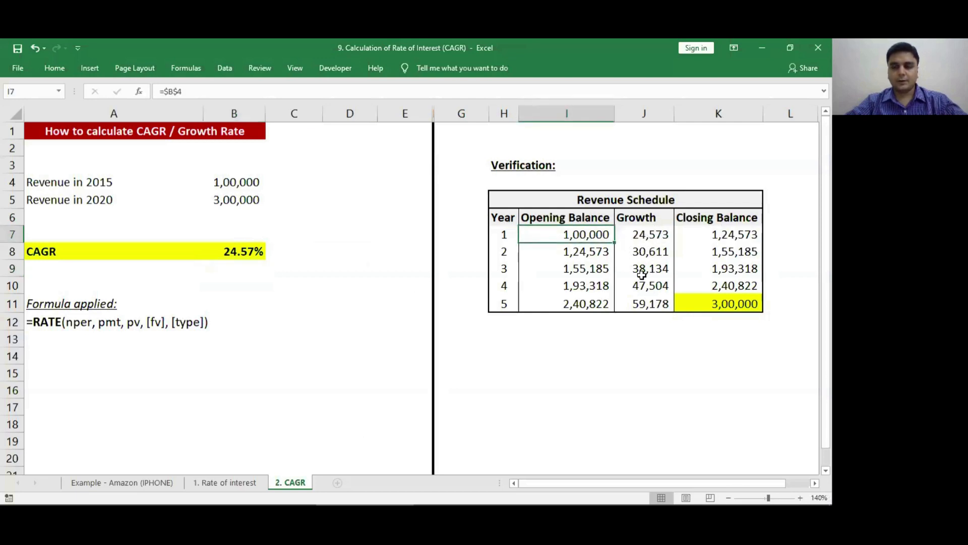
left_click(699, 305)
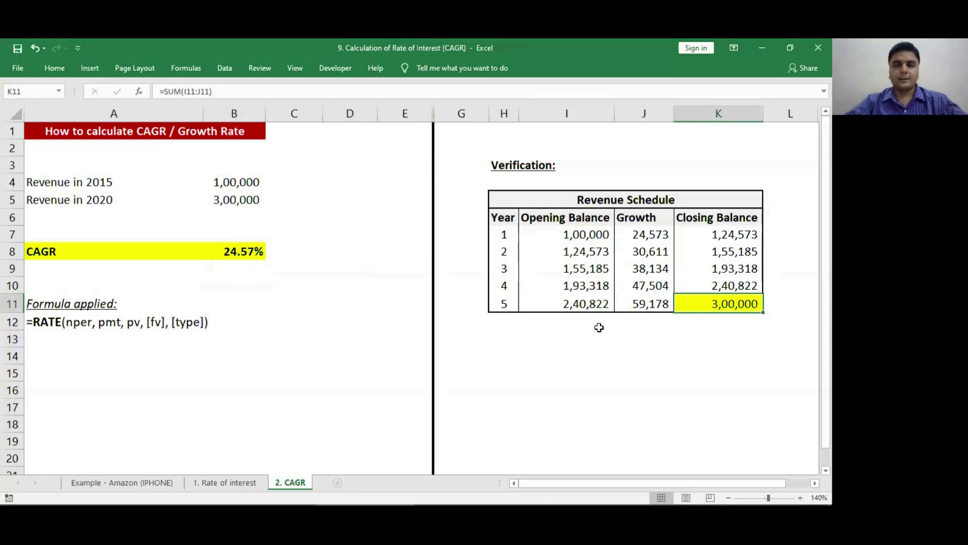